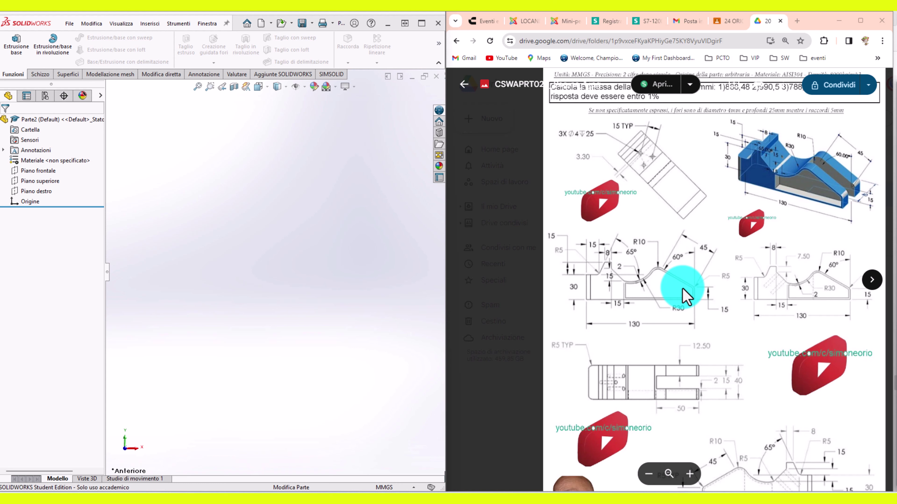
Step: Assign the AISI 304 steel material to the part
scroll(735, 304, "up", 2, "ctrl")
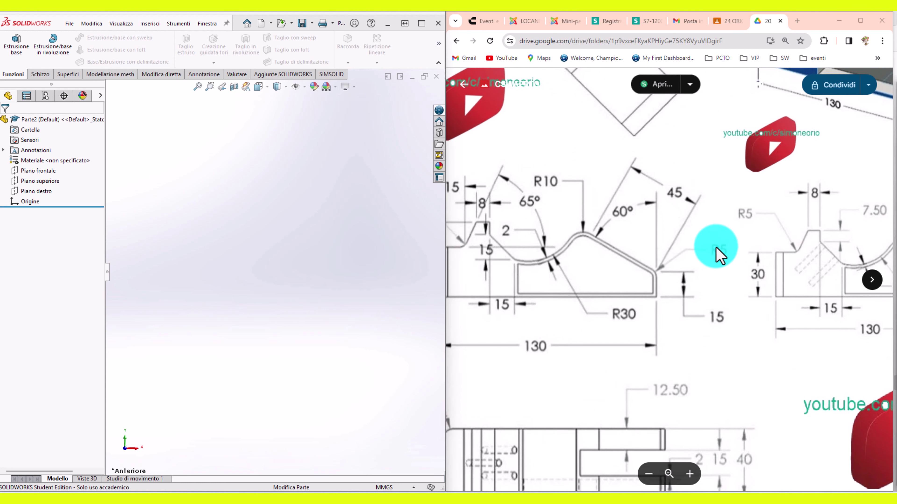
scroll(717, 254, "up", 2, "ctrl")
scroll(691, 314, "down", 2, "ctrl")
scroll(697, 260, "up", 2, "ctrl")
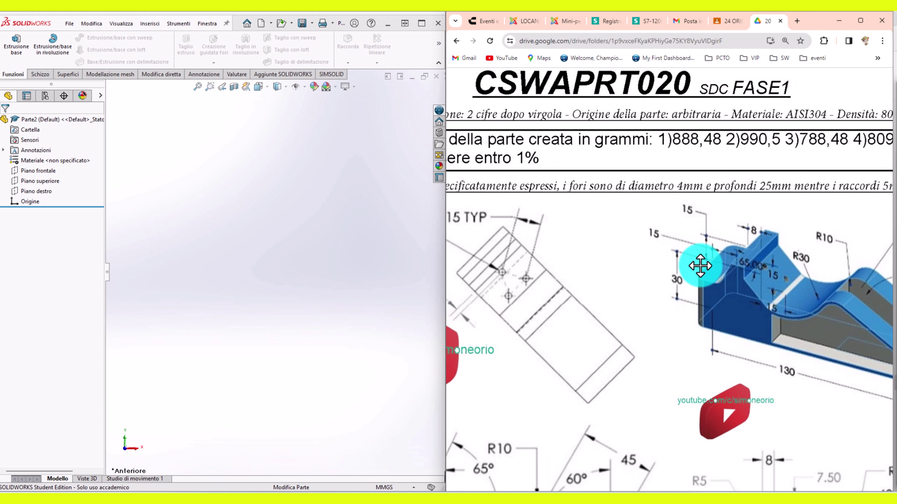
left_click_drag(720, 272, 703, 250)
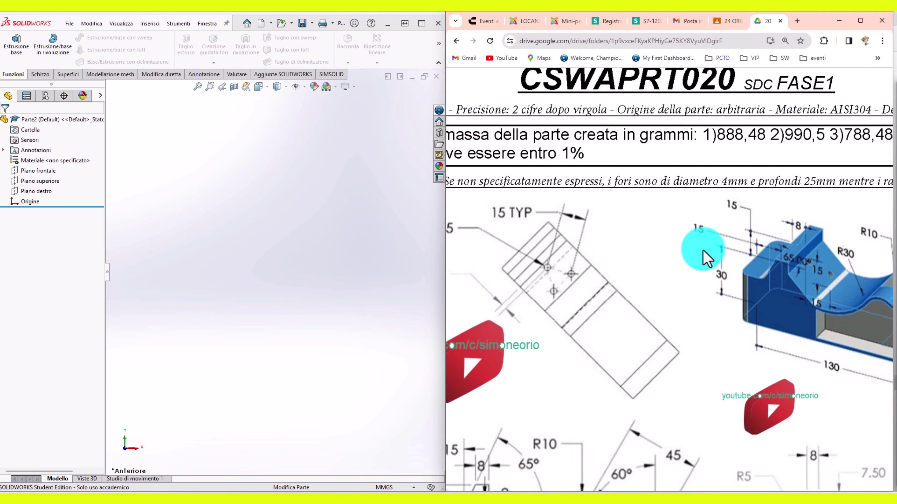
scroll(714, 279, "down", 1, "ctrl")
scroll(714, 272, "down", 1, "ctrl")
scroll(740, 290, "down", 1, "ctrl")
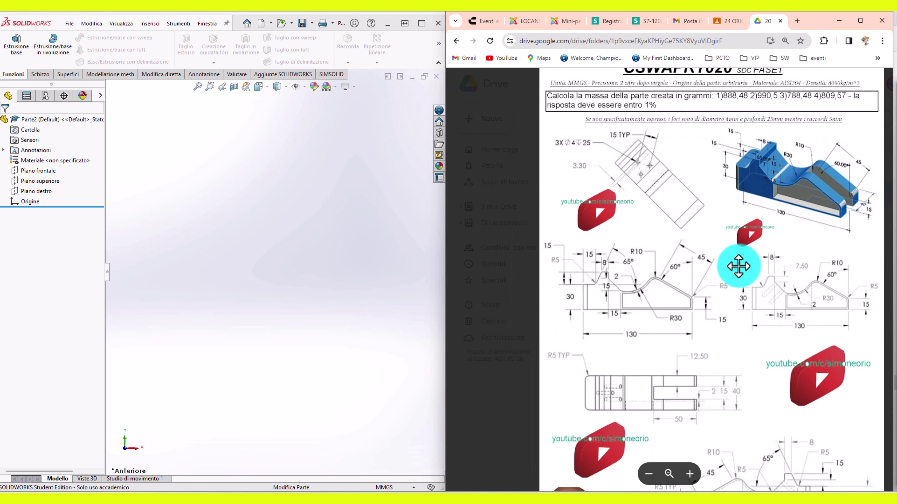
scroll(741, 261, "up", 2, "ctrl")
scroll(740, 261, "up", 1, "ctrl")
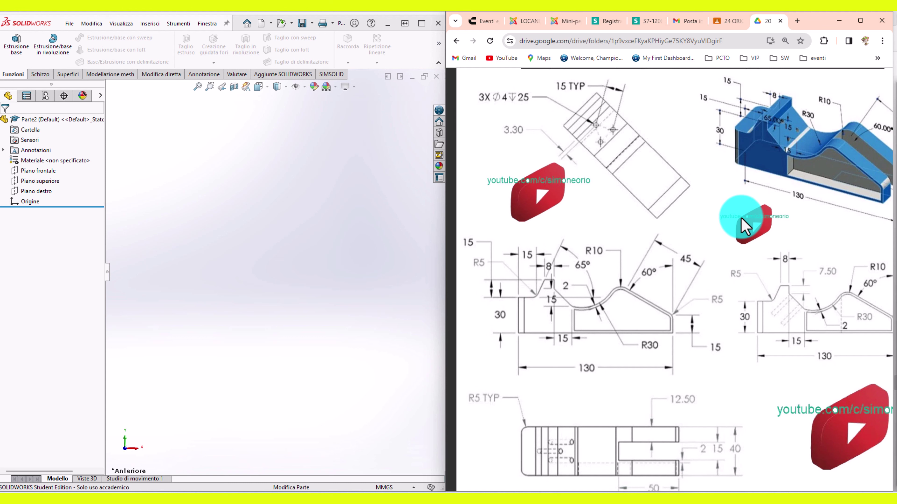
scroll(730, 224, "down", 2)
scroll(717, 216, "down", 2)
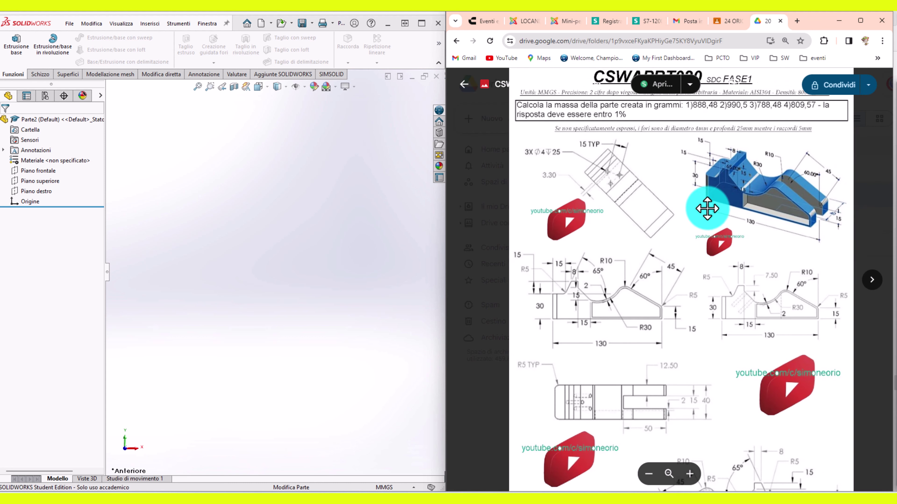
scroll(598, 137, "up", 2)
scroll(621, 158, "up", 1)
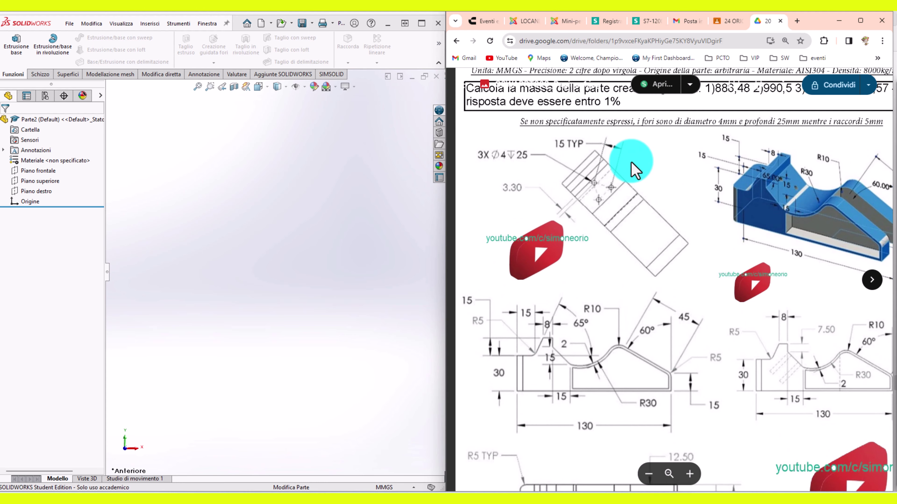
scroll(653, 154, "up", 2)
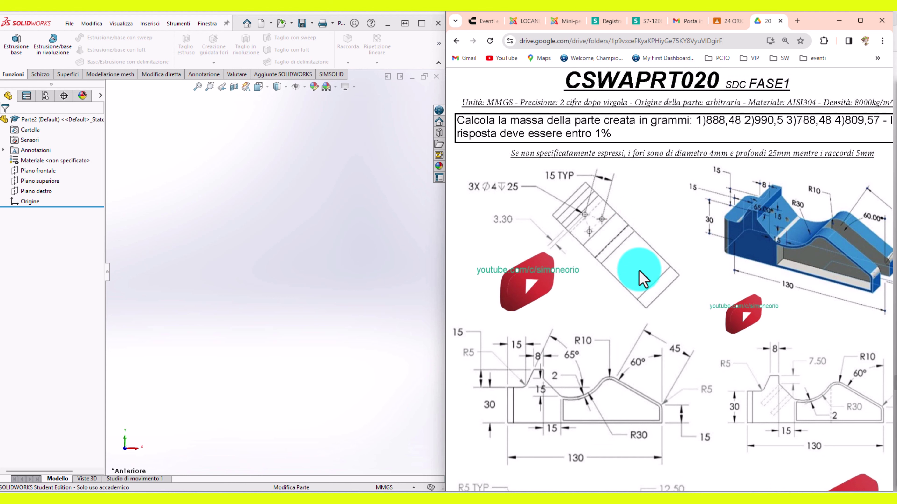
scroll(651, 253, "down", 2)
scroll(690, 161, "up", 1)
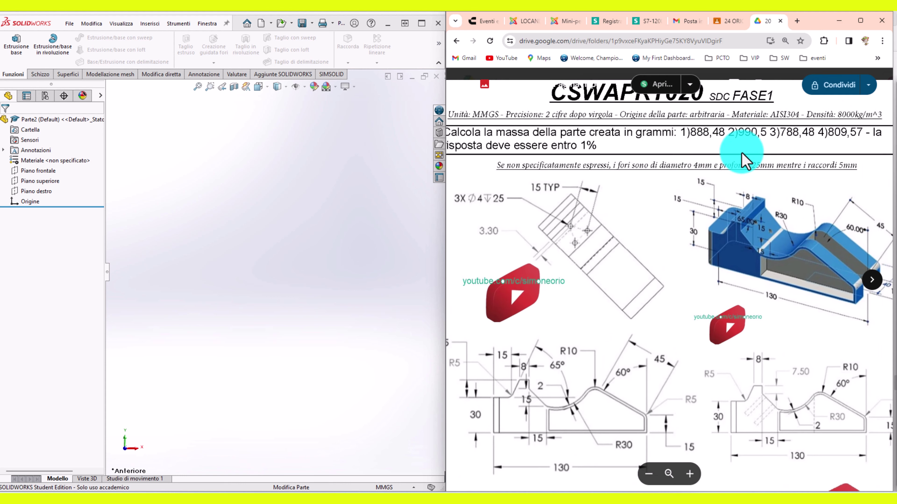
right_click(70, 160)
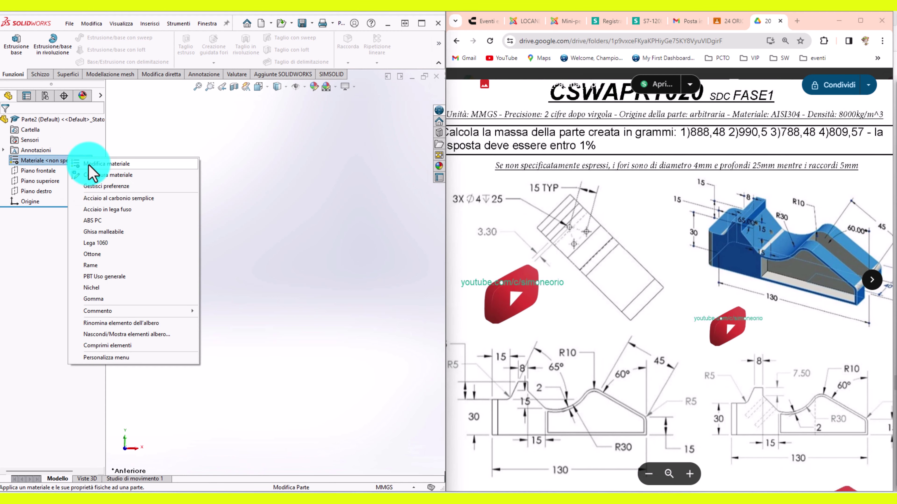
left_click(256, 206)
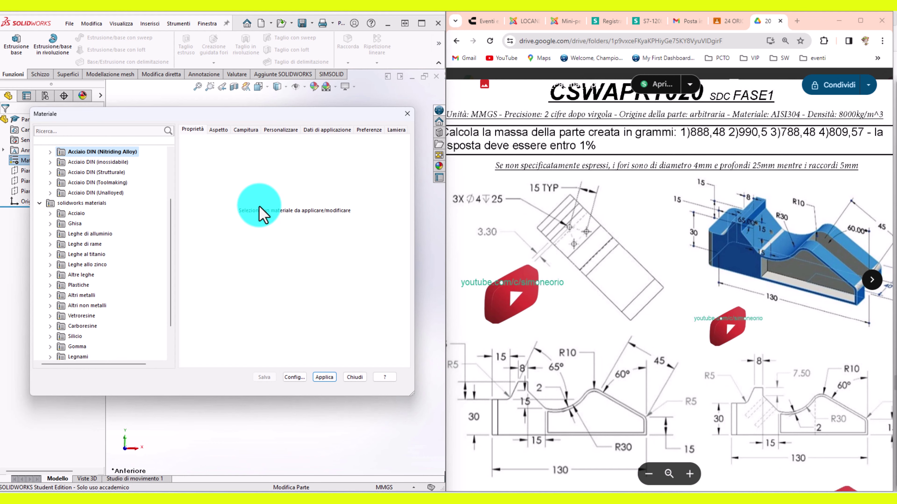
left_click(56, 217)
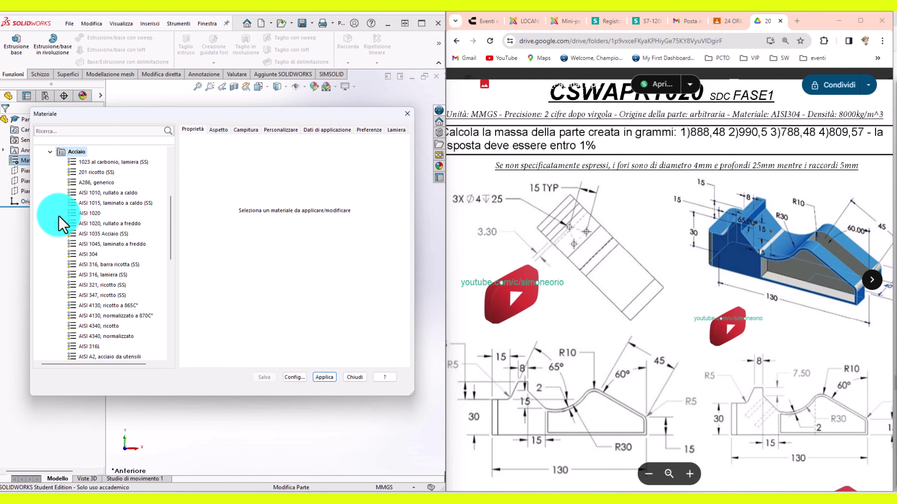
left_click(91, 254)
left_click(324, 377)
left_click(354, 377)
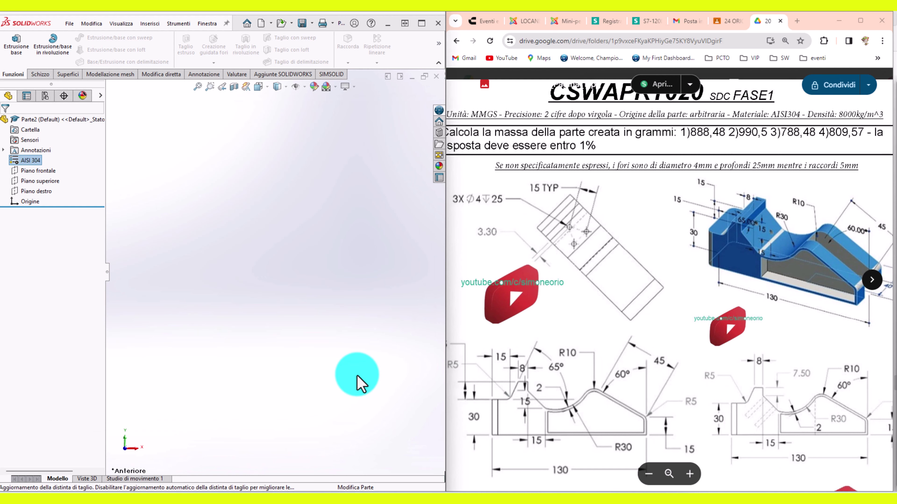
Step: Start a new sketch on Piano frontale
left_click(42, 171)
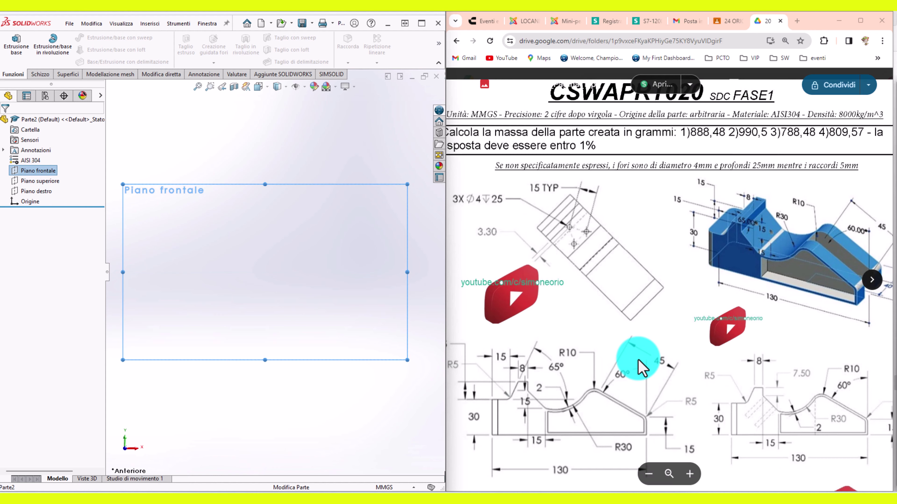
scroll(640, 406, "down", 3)
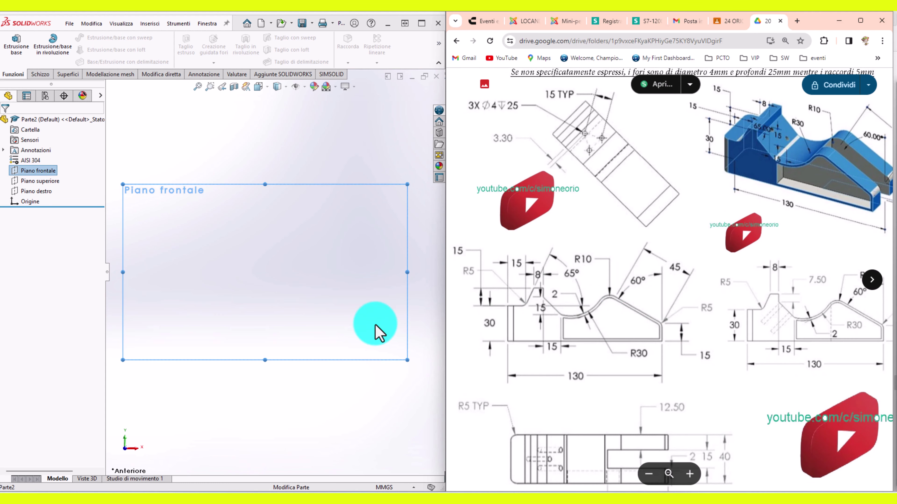
right_click(48, 172)
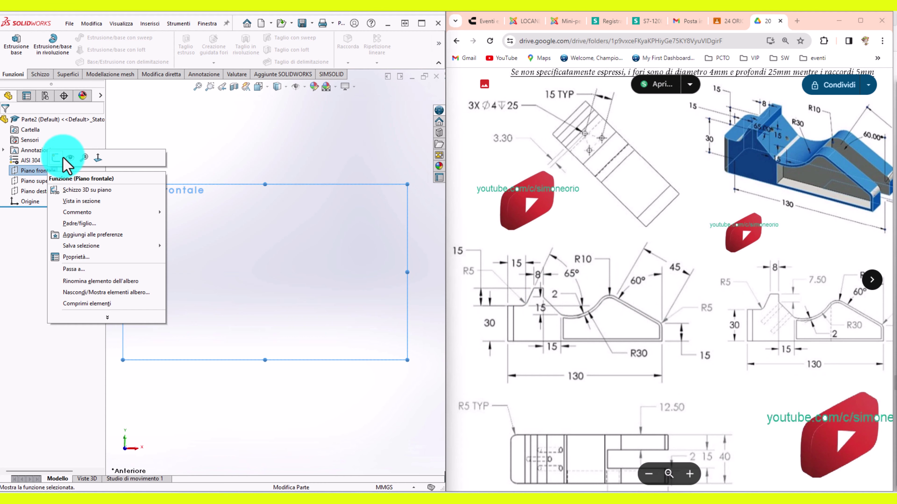
left_click(66, 154)
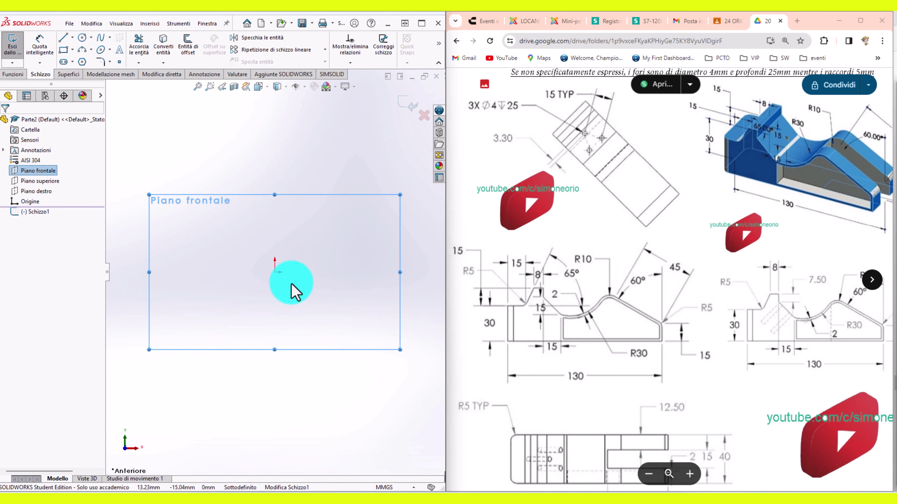
Step: Draw lines from the origin: a 130 mm base, 15 mm vertical edge and 45 mm slope
left_click(63, 37)
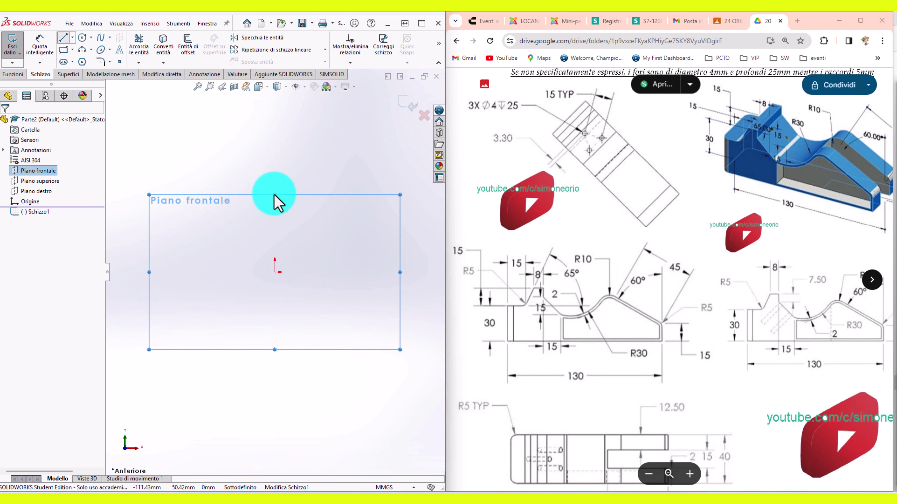
left_click(275, 272)
type("130")
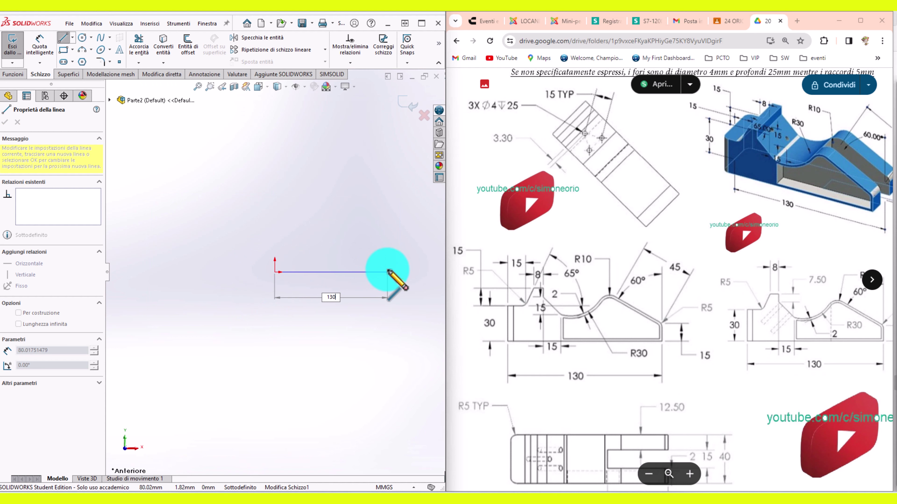
key("Return")
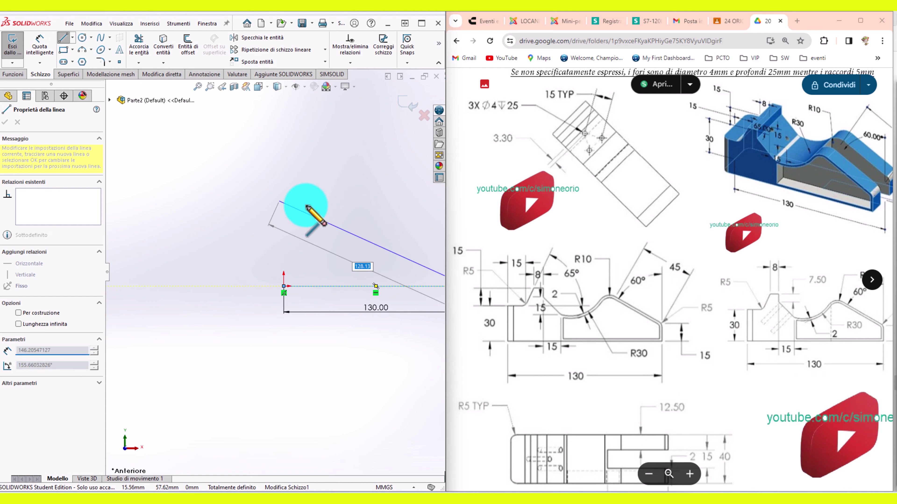
scroll(298, 210, "up", 3)
scroll(286, 244, "down", 1)
type("15")
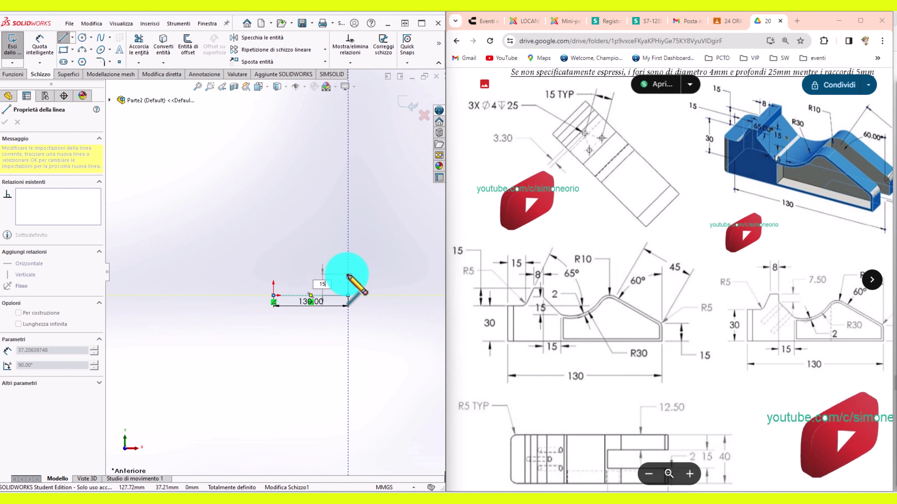
key("Return")
scroll(347, 276, "down", 3)
scroll(310, 279, "down", 2)
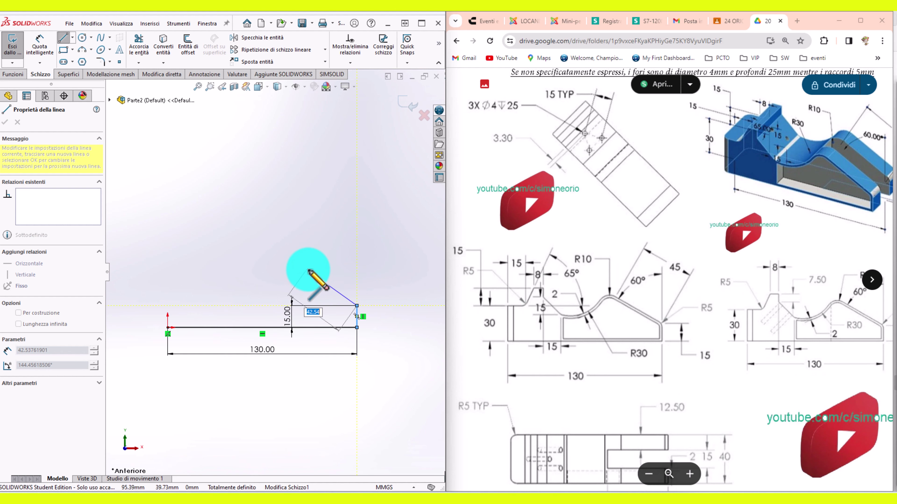
scroll(307, 270, "down", 1)
type("45")
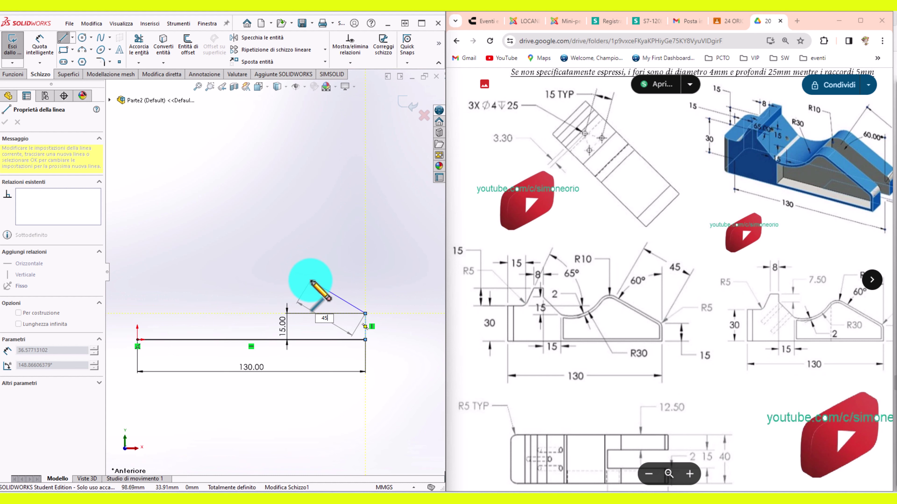
key("Return")
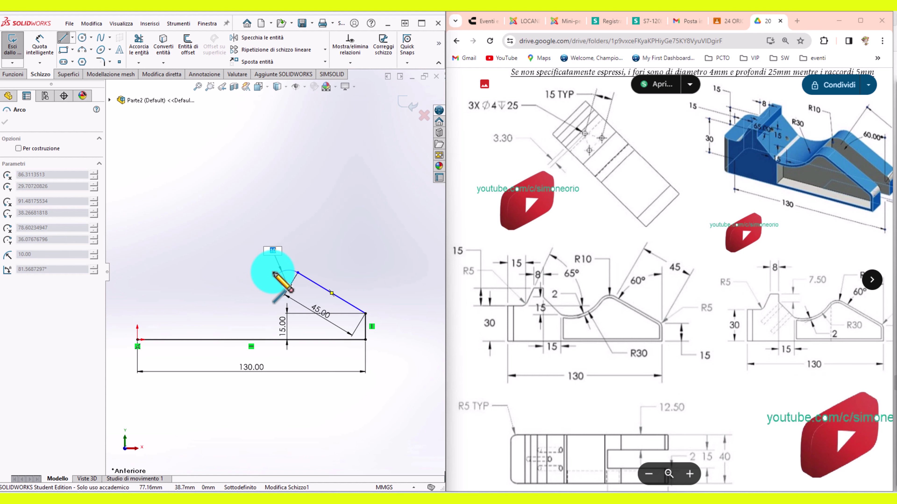
Step: Add the tangent arc following the sloped edge
key("Return")
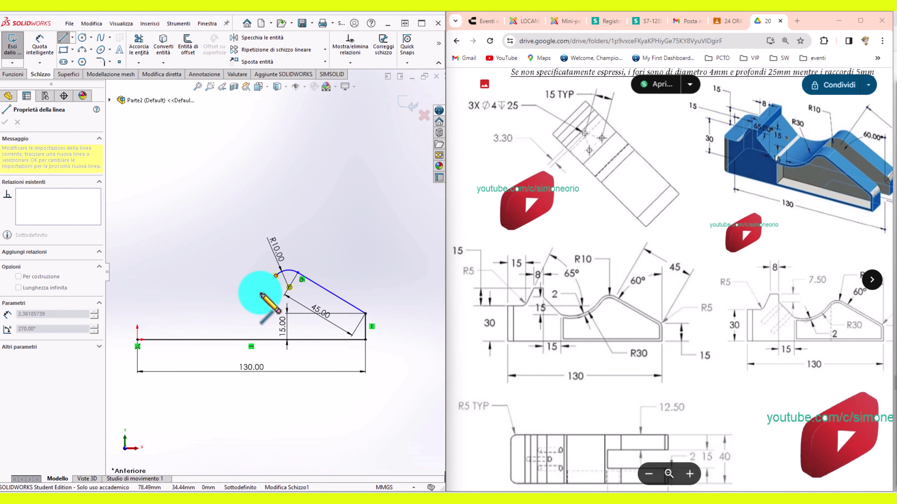
key("a")
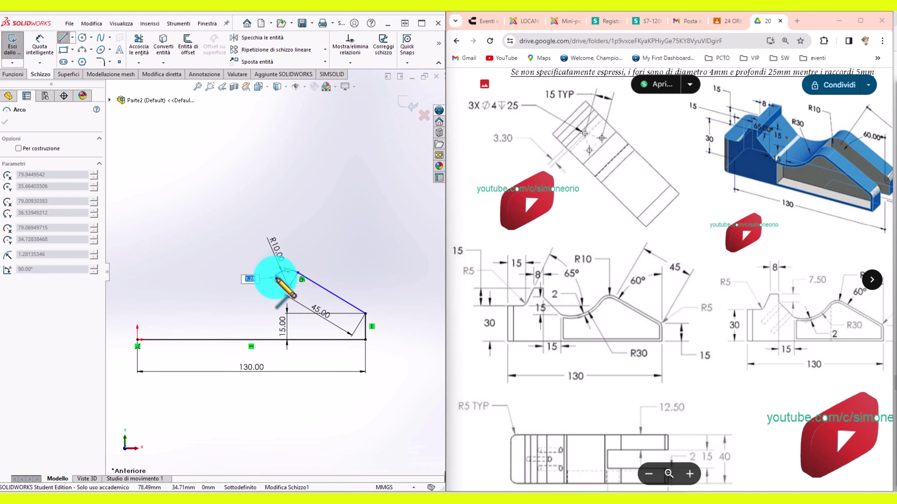
scroll(277, 283, "down", 5)
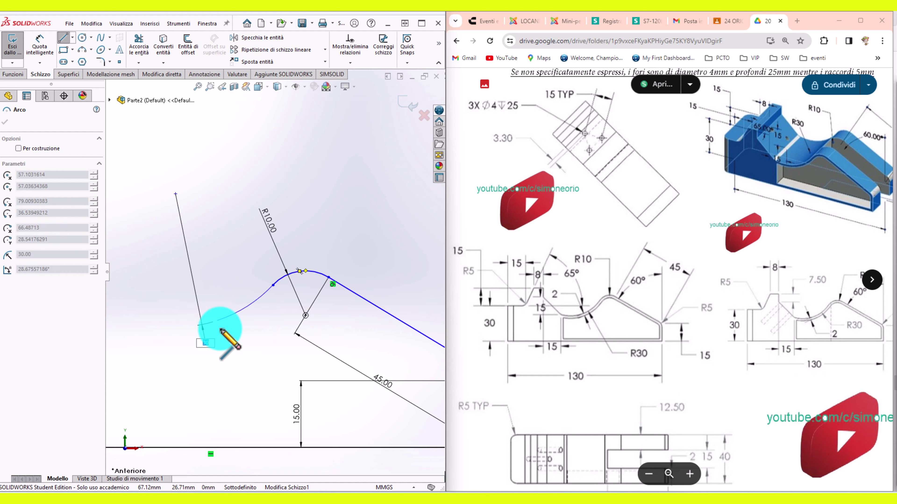
scroll(274, 331, "up", 4)
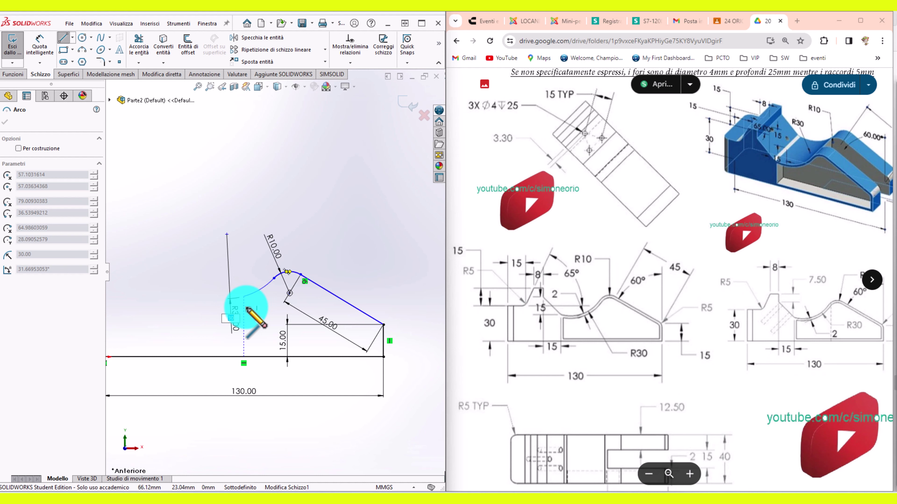
left_click(242, 298)
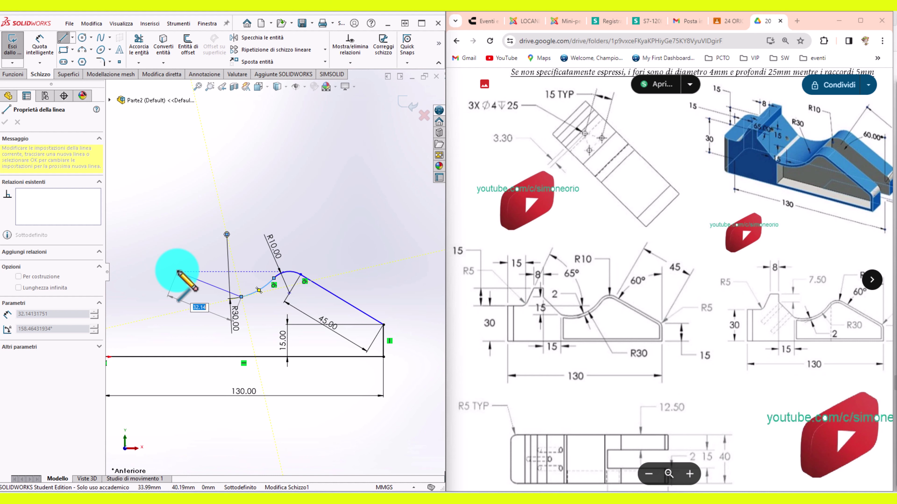
Step: Draw the 7.5 mm vertical and 8 mm horizontal step segments
left_click(177, 271)
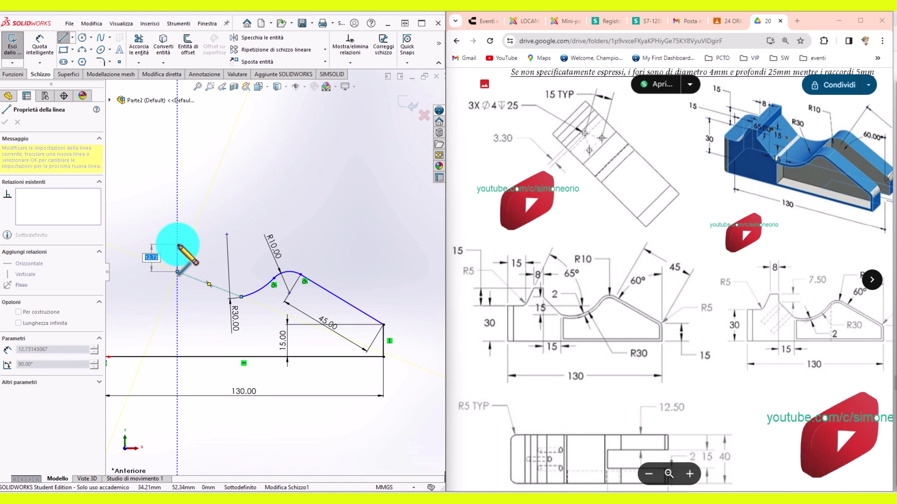
key("Return")
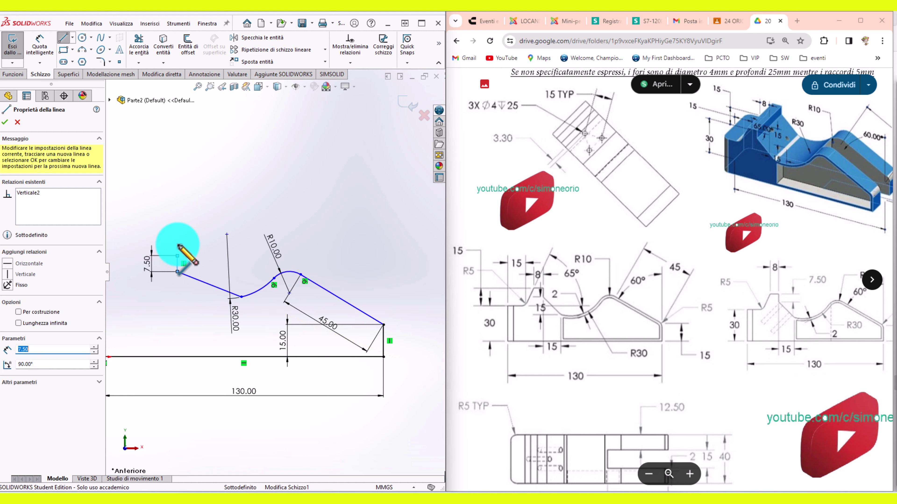
scroll(180, 251, "down", 3)
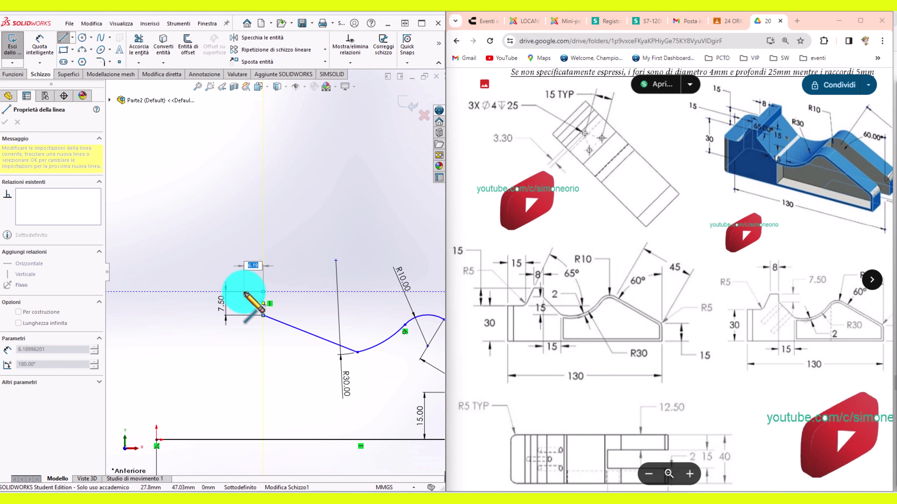
type("8")
key("Return")
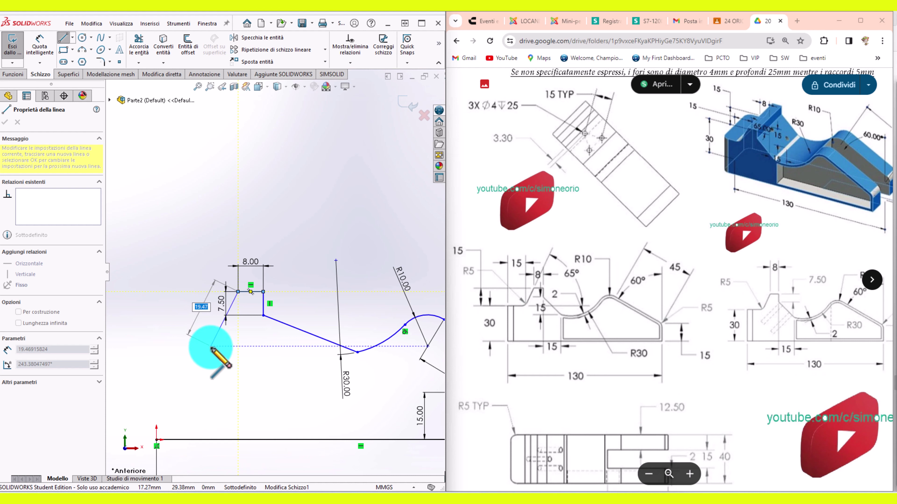
Step: Draw the slanted and horizontal lines, closing the outline at the origin
left_click(211, 346)
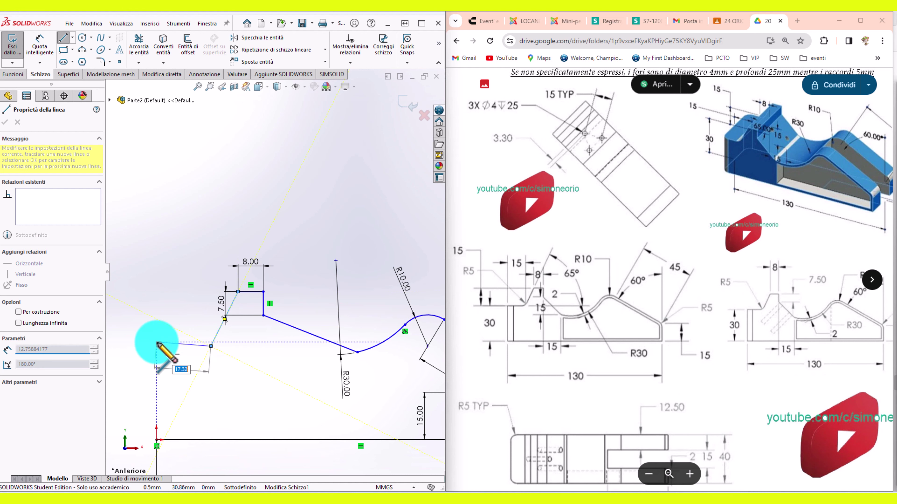
left_click(157, 346)
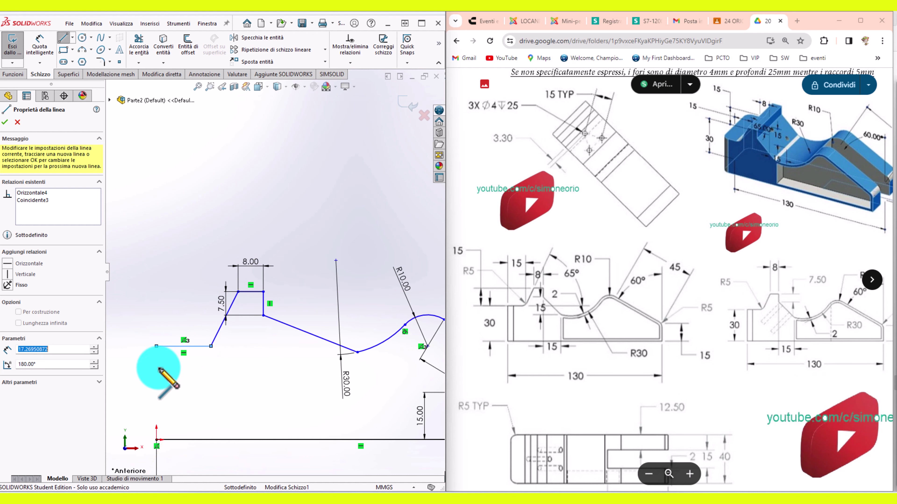
left_click(156, 440)
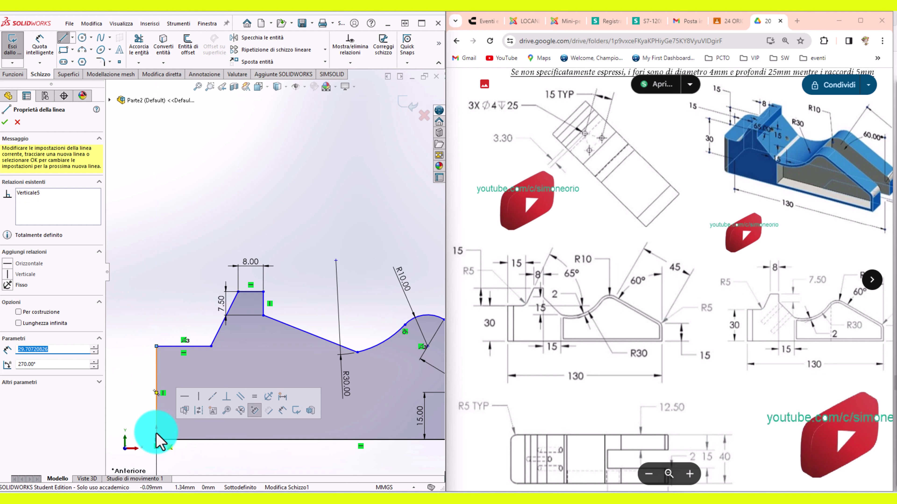
key("Escape")
scroll(274, 399, "up", 2)
Step: Dimension the left vertical edge to 30 mm
scroll(176, 357, "down", 2)
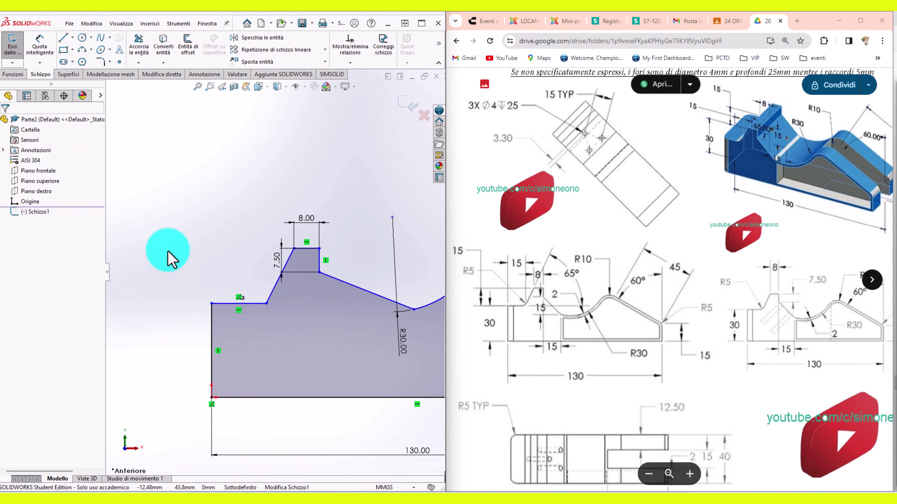
key("d")
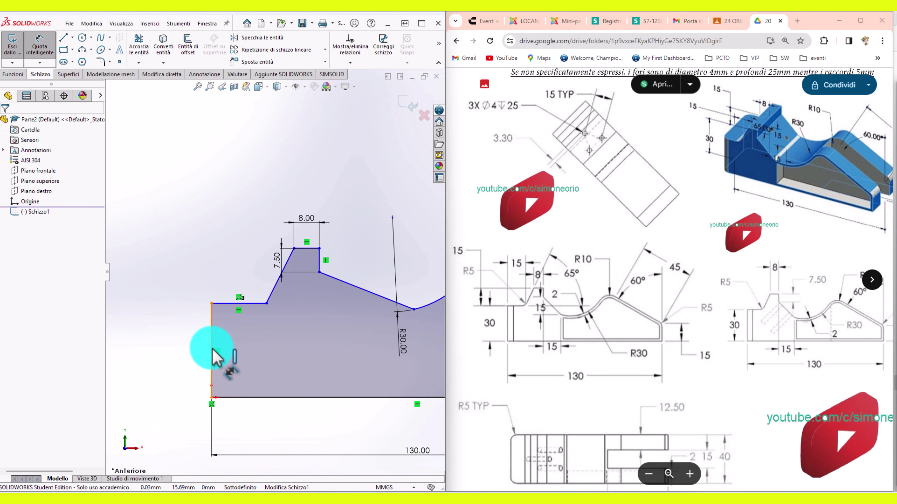
left_click(212, 350)
left_click(188, 350)
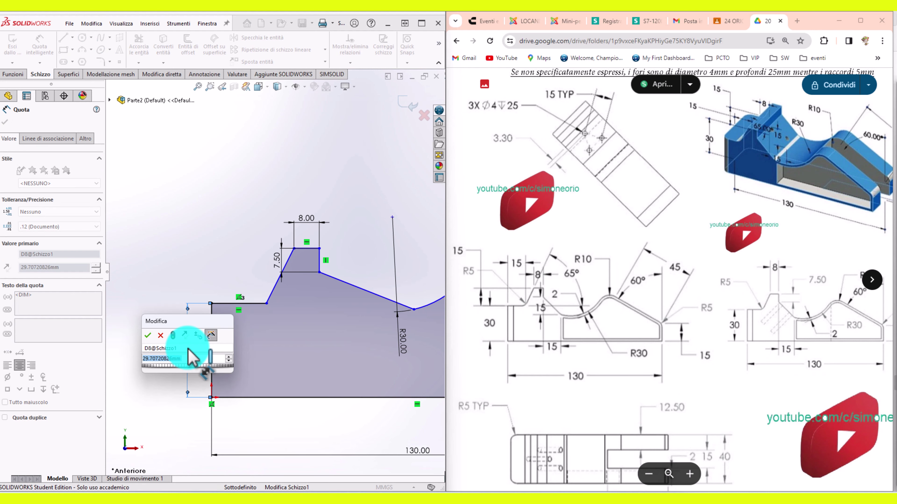
type("30")
key("Return")
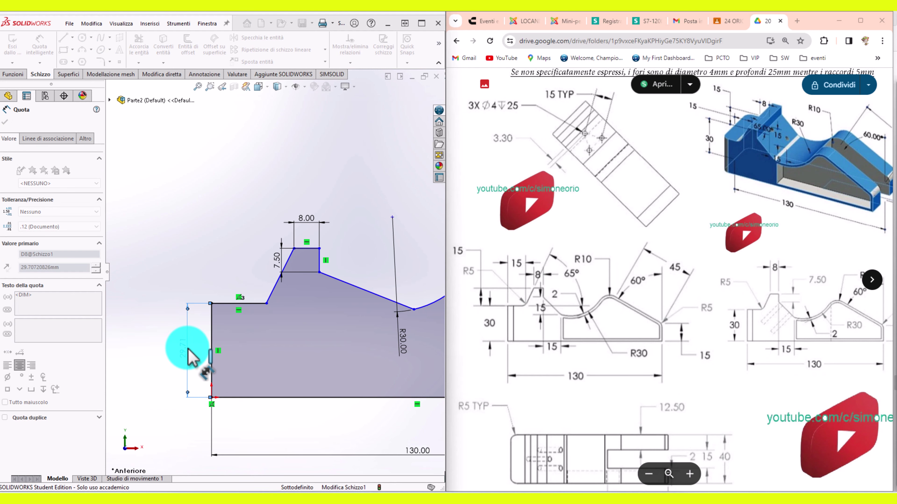
scroll(387, 320, "up", 2)
scroll(290, 263, "up", 1)
scroll(287, 255, "down", 1)
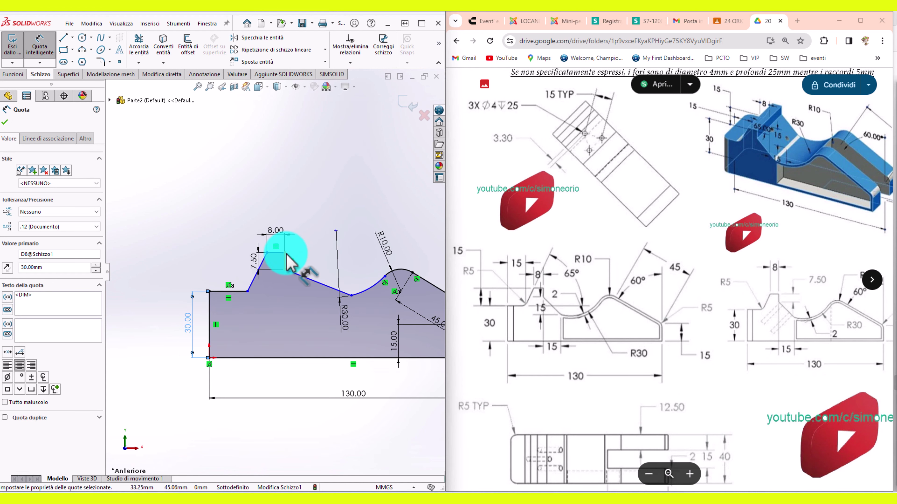
scroll(286, 256, "down", 1)
scroll(286, 257, "down", 1)
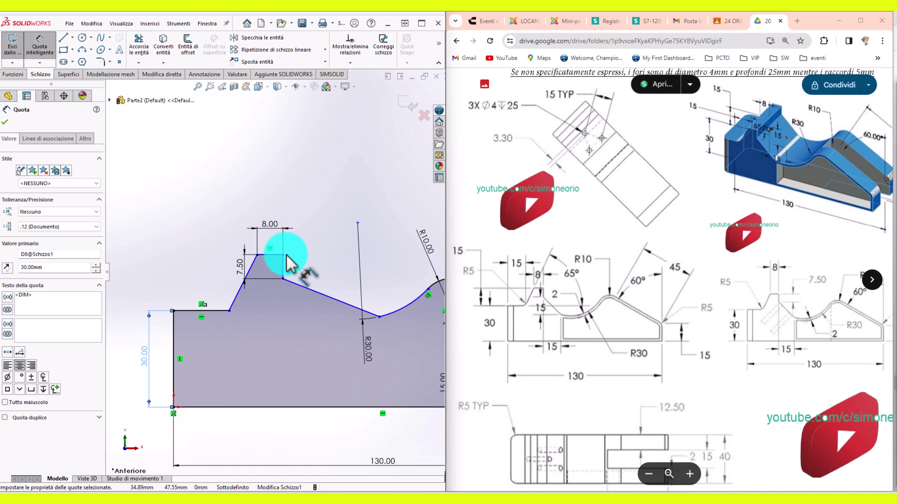
Step: Set a 15 mm horizontal distance from the arc end to the short vertical line
left_click(380, 317)
left_click(282, 268)
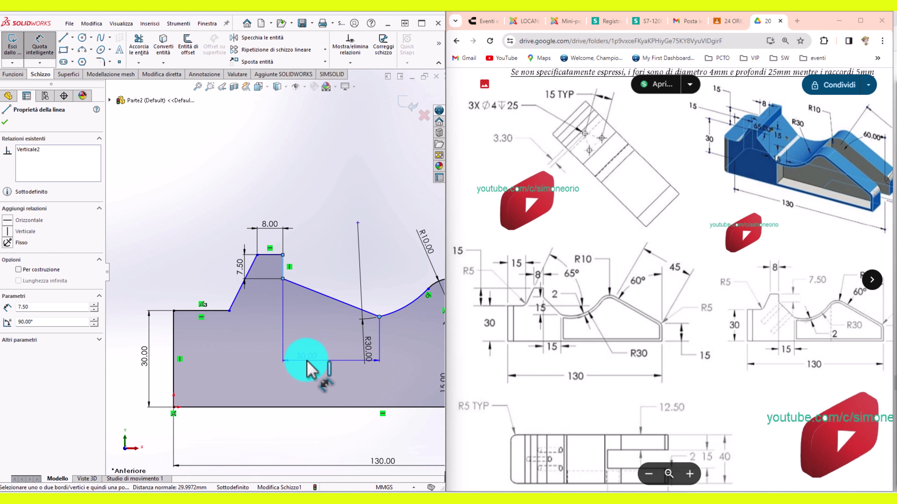
left_click(311, 356)
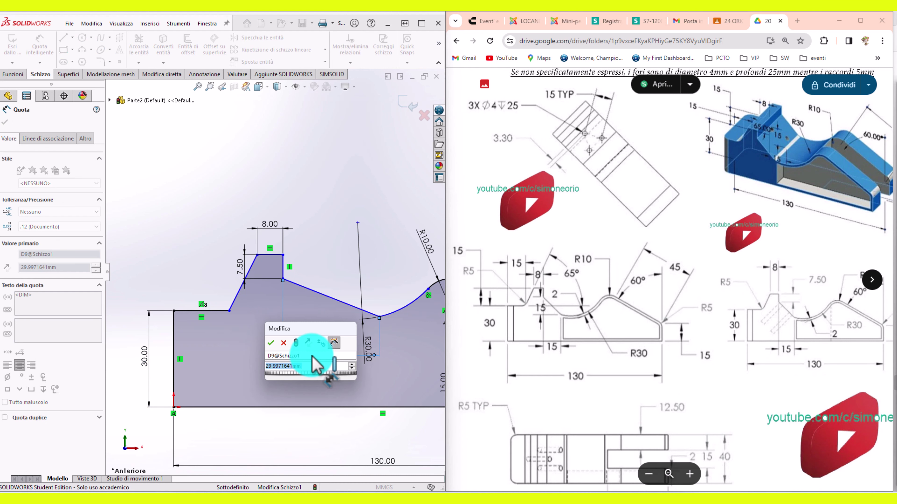
type("14")
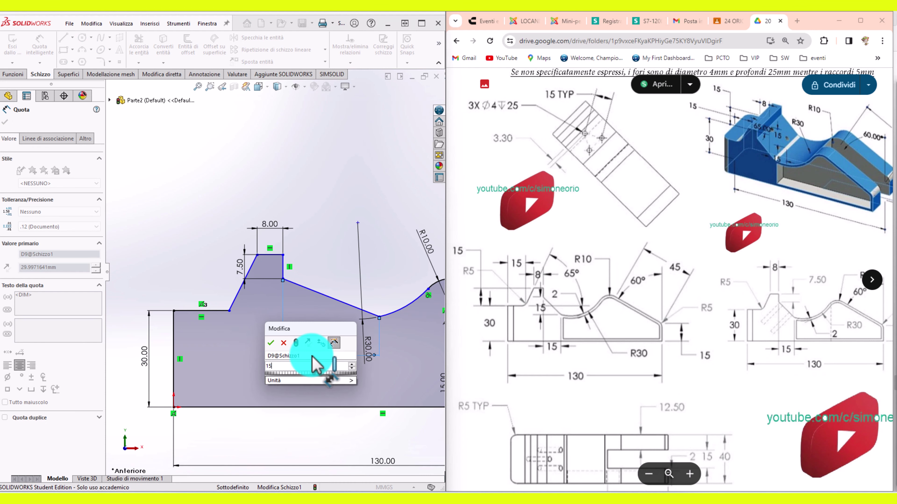
key("Return")
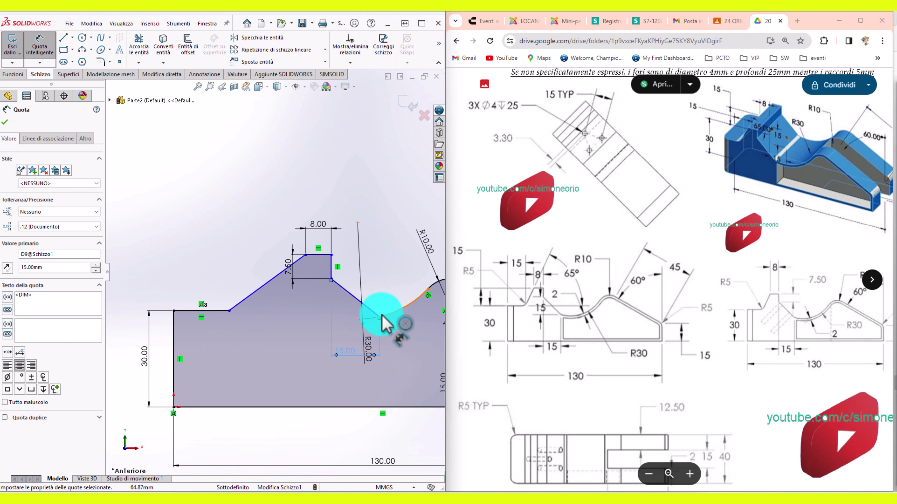
left_click(382, 316)
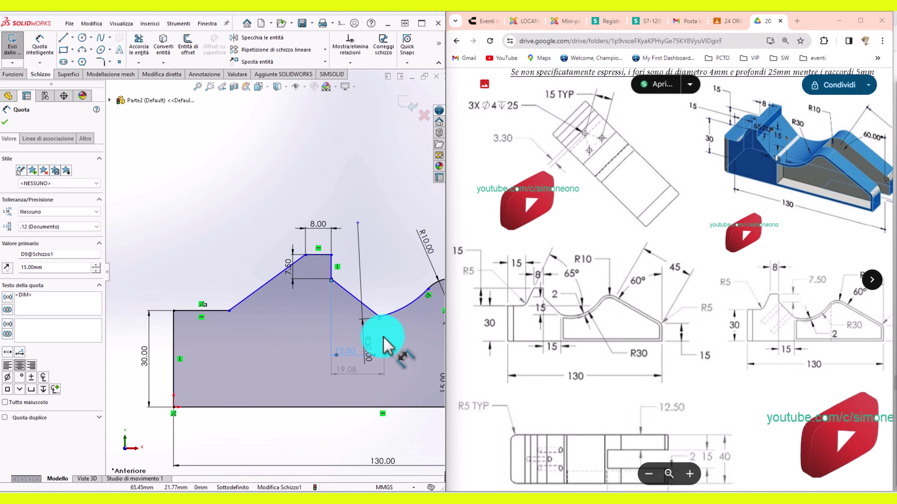
key("Escape")
scroll(380, 315, "down", 2)
scroll(380, 311, "down", 2)
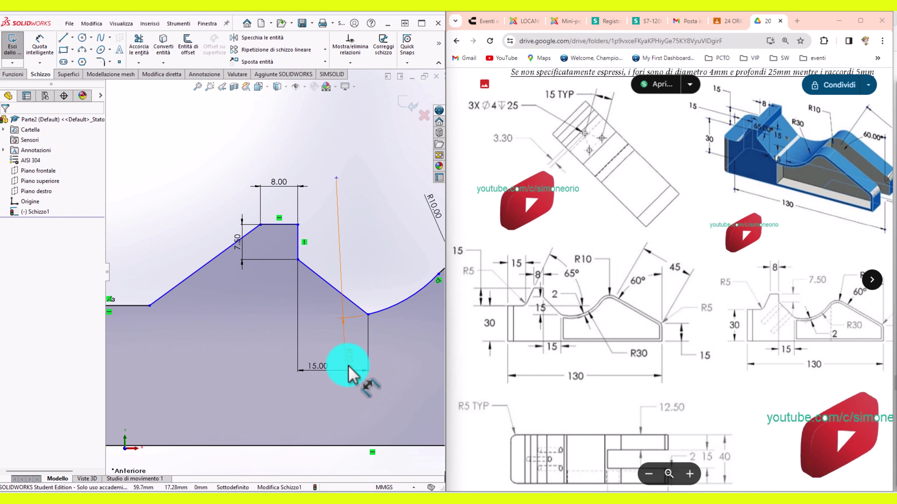
left_click_drag(349, 374, 443, 329)
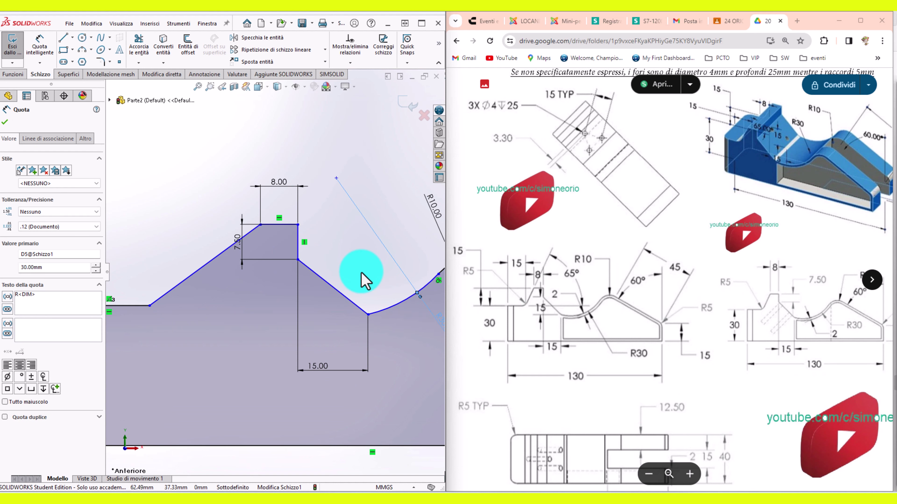
Step: Set a 15 mm vertical distance locating the step corner
left_click(367, 269)
left_click(297, 261)
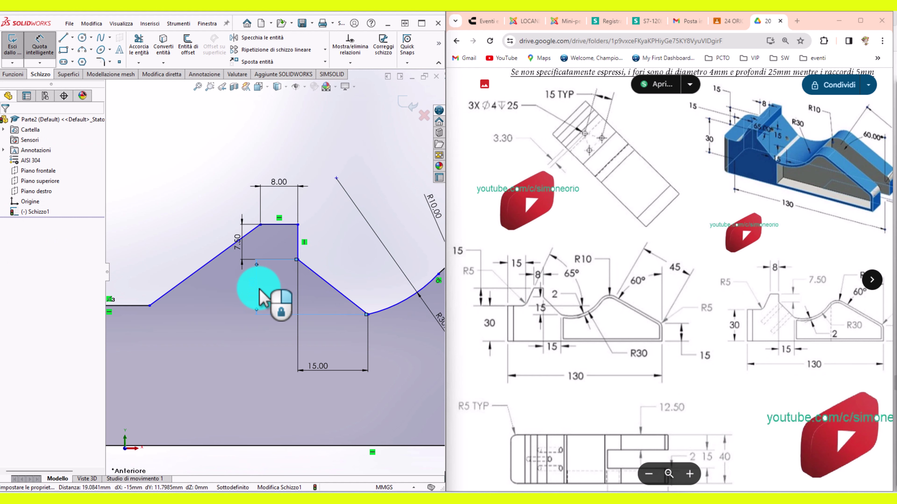
left_click(259, 289)
type("15")
key("Return")
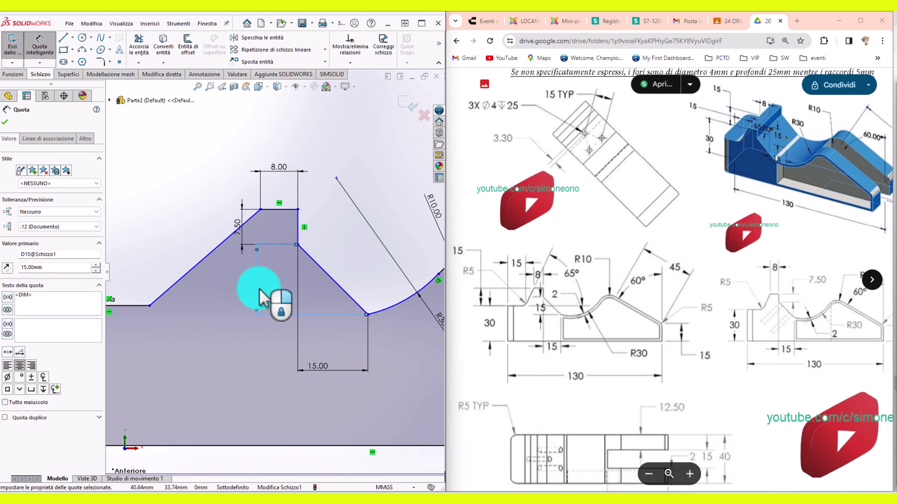
scroll(272, 280, "up", 3)
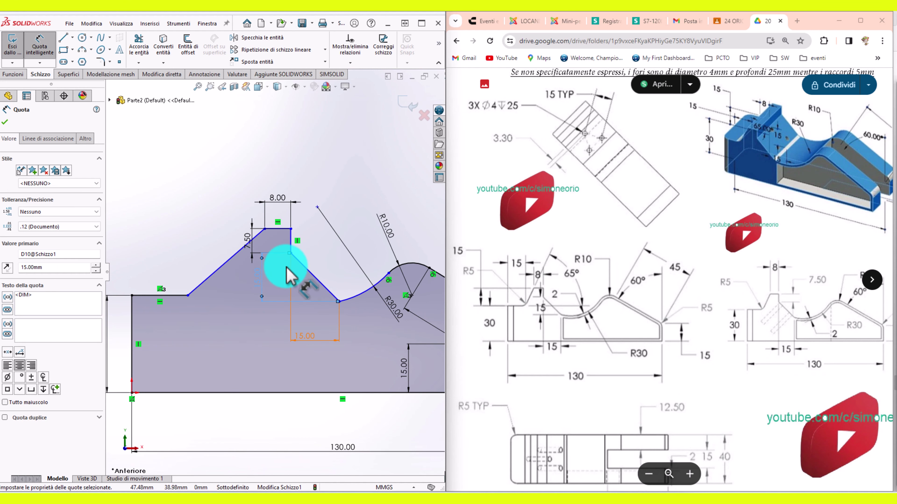
Step: Set a 15 mm height between the 8 mm top line and the lower-left horizontal line
left_click(270, 230)
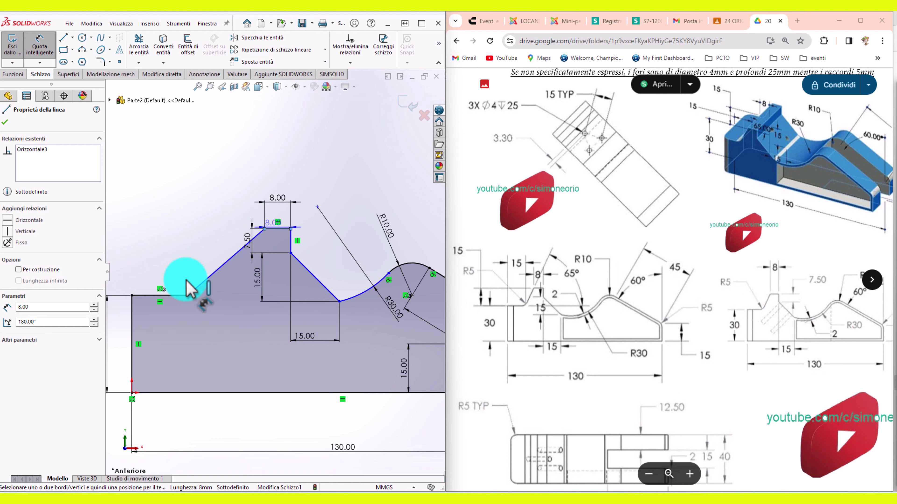
left_click(179, 295)
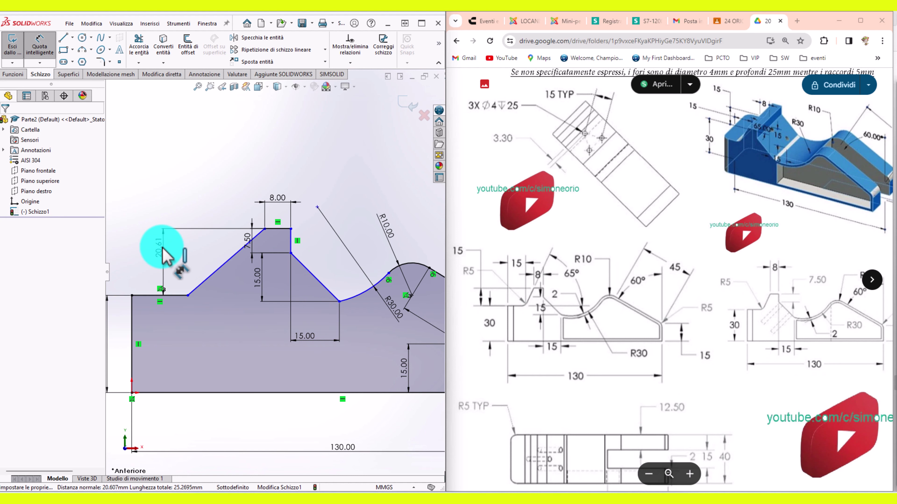
left_click(162, 248)
type("5")
key("Return")
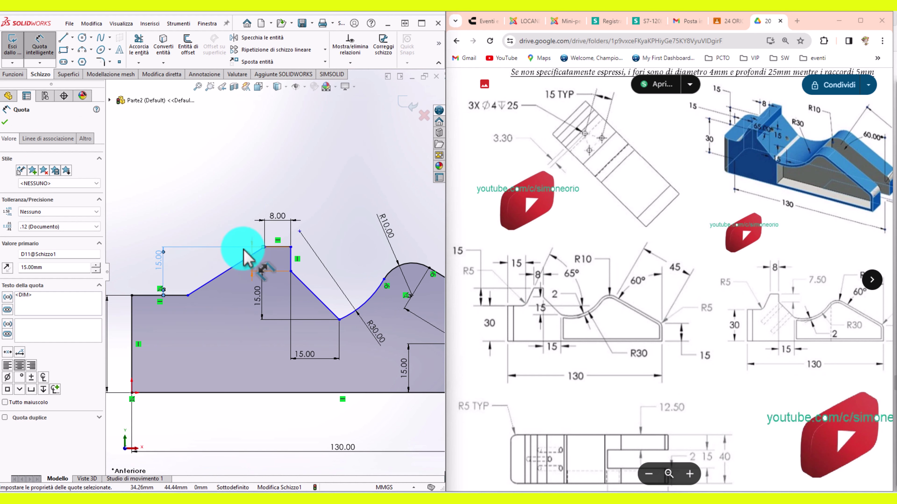
scroll(270, 244, "down", 1)
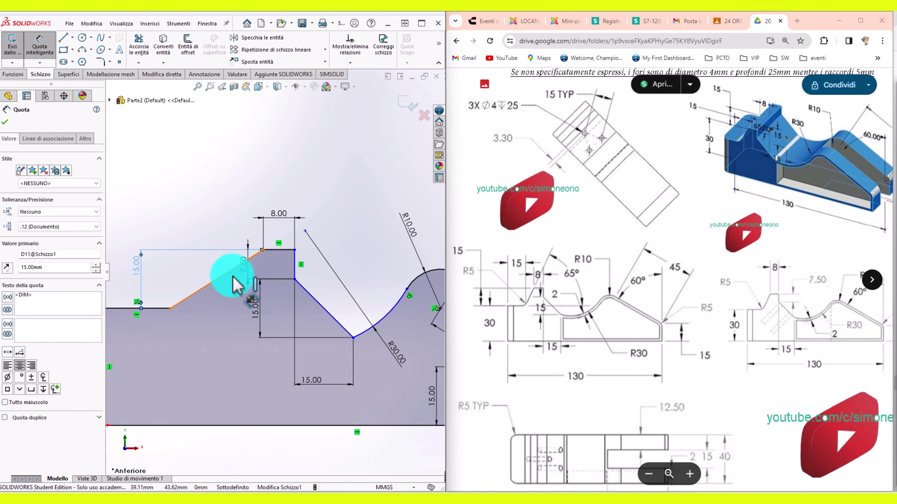
Step: Place an angle dimension between the slanted side and the base line
left_click(225, 274)
left_click(160, 308)
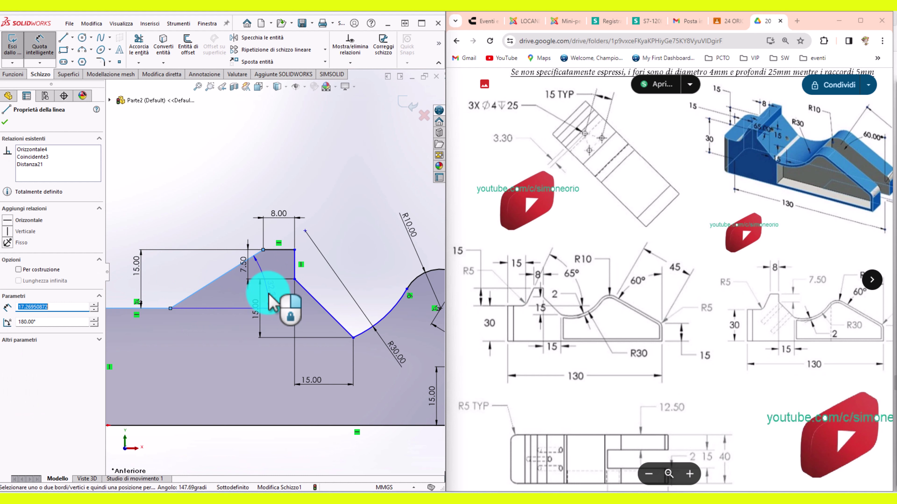
left_click(271, 302)
type("6")
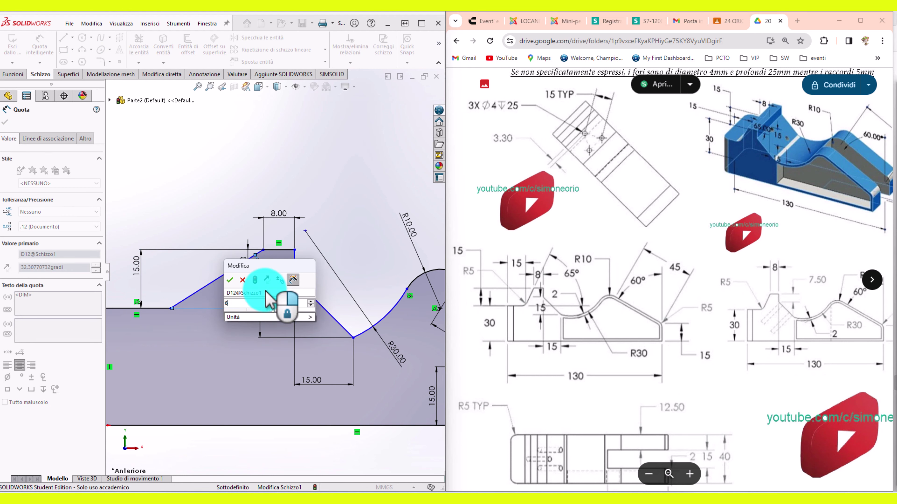
Step: Set the slanted side's angle to 65°
type("5")
key("Return")
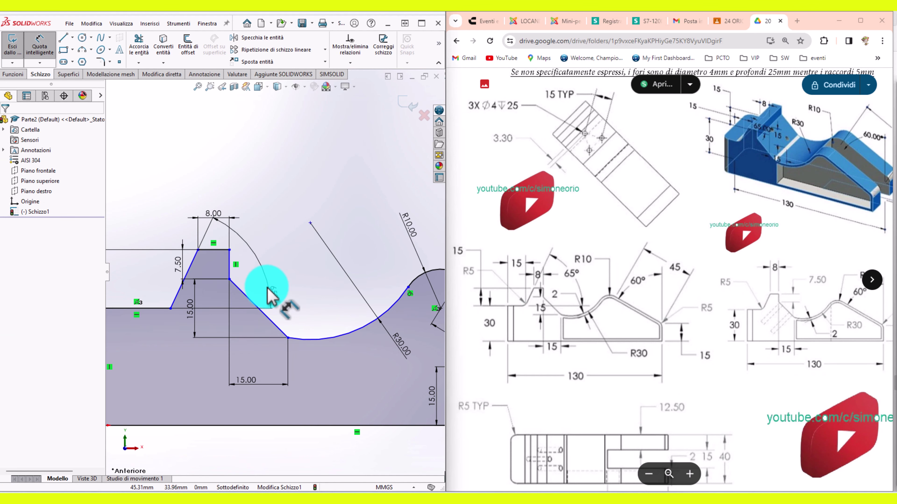
key("Escape")
scroll(267, 288, "up", 3)
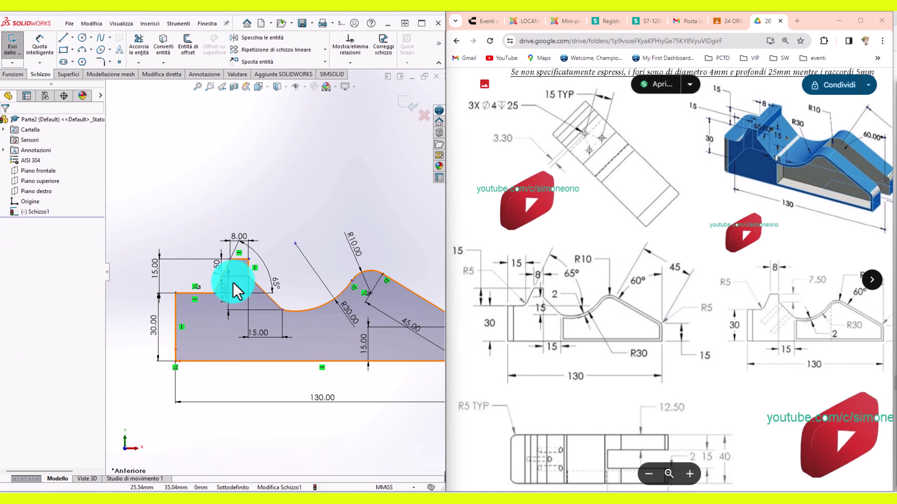
scroll(236, 291, "down", 1)
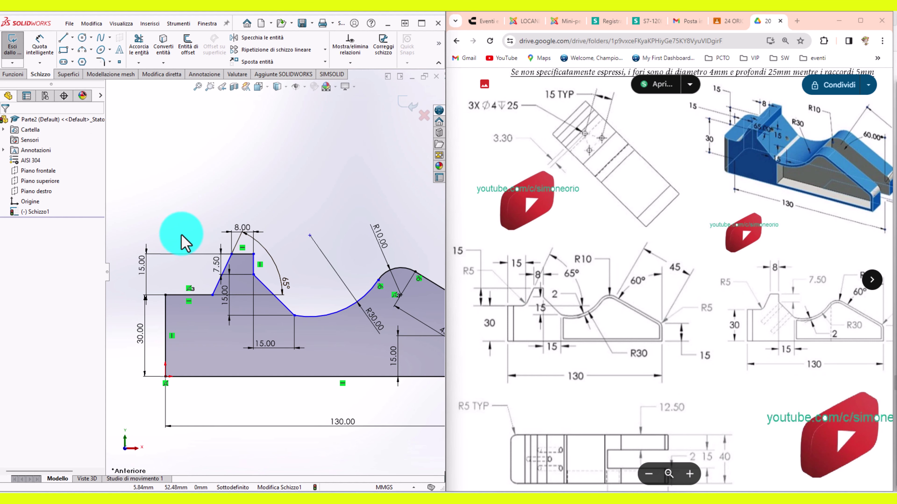
Step: Dimension the short top-left horizontal edge to 15 mm
key("d")
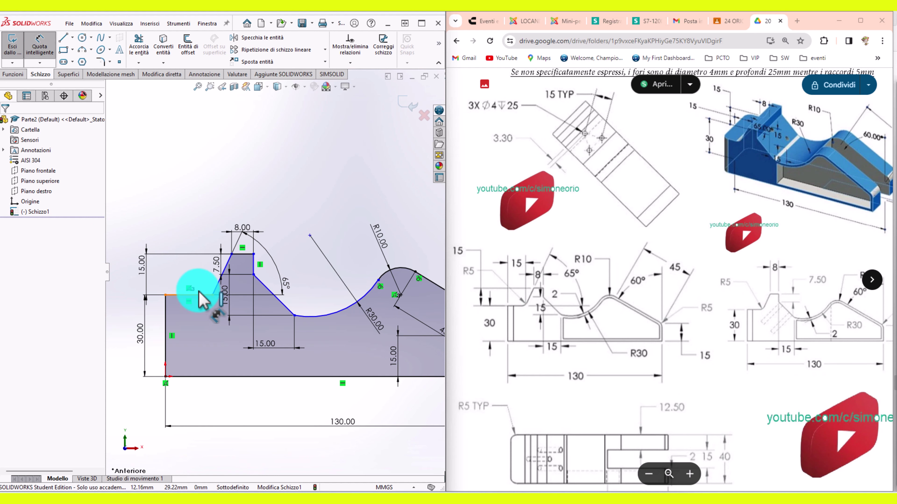
left_click(199, 294)
left_click(195, 241)
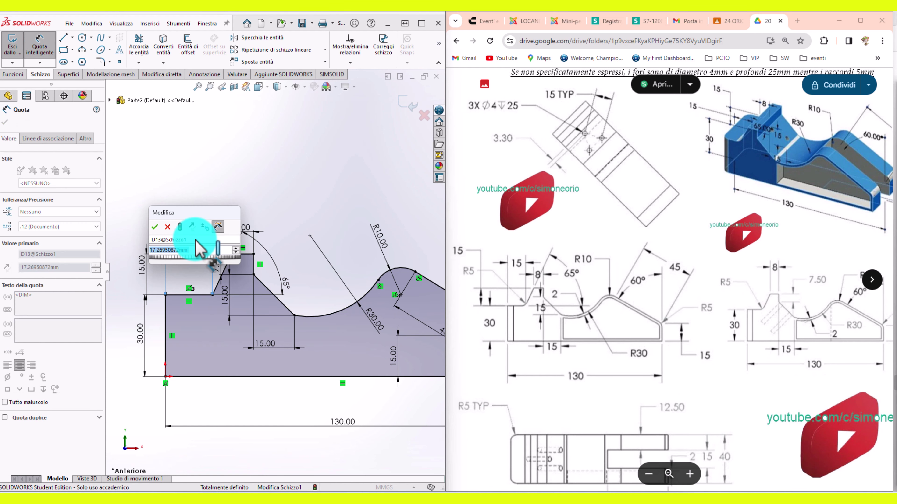
key("Return")
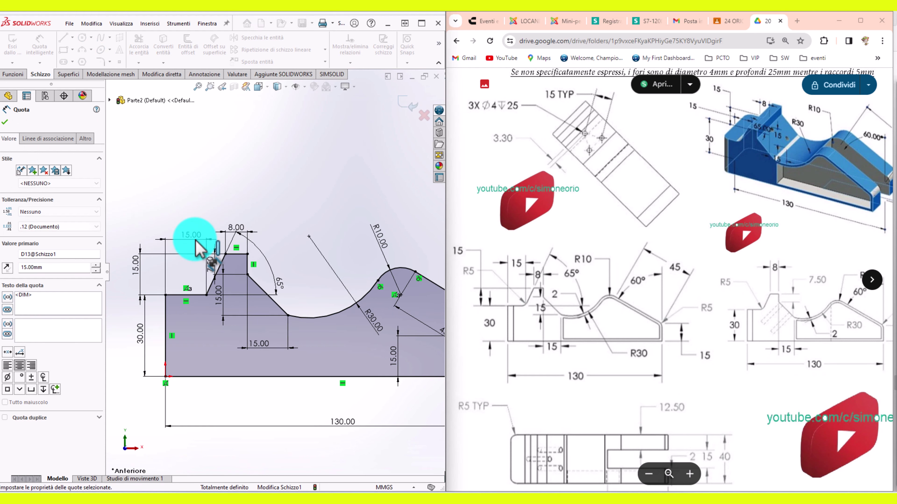
key("Escape")
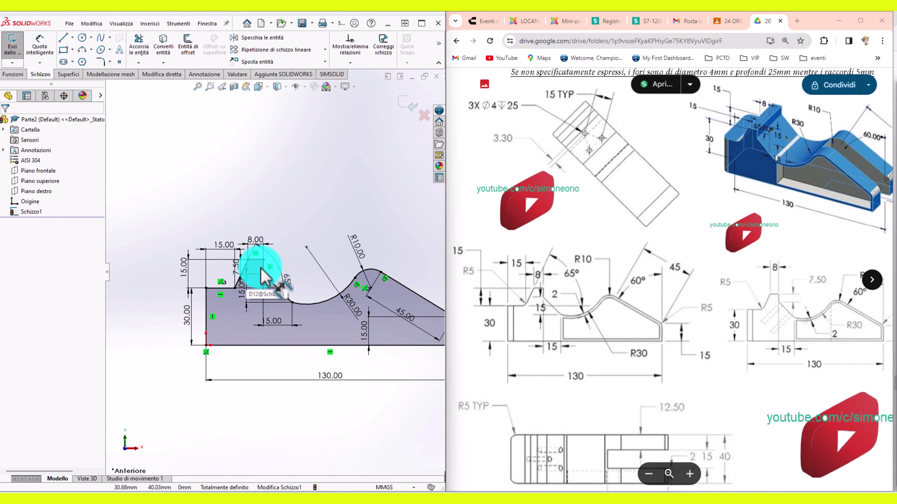
key("f")
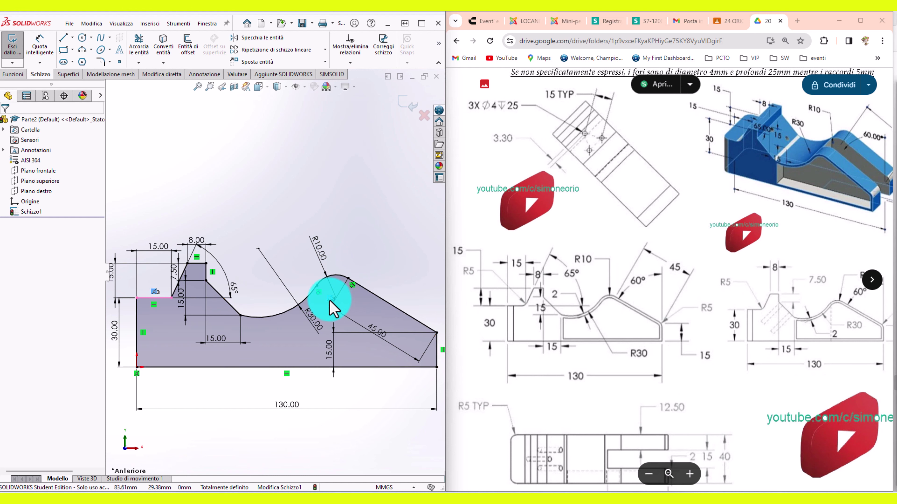
Step: Set a 60° angle between the right end edge and the long slope
middle_click_drag(332, 308, 330, 308, "ctrl")
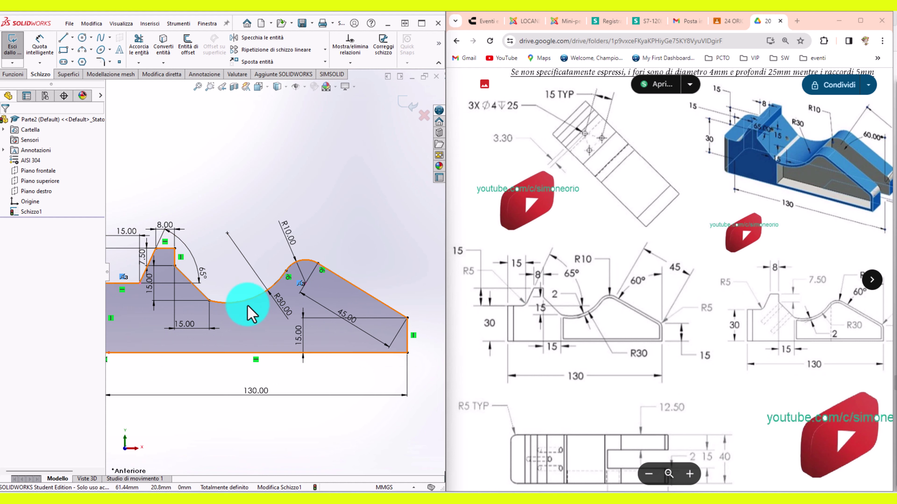
key("ctrl+z")
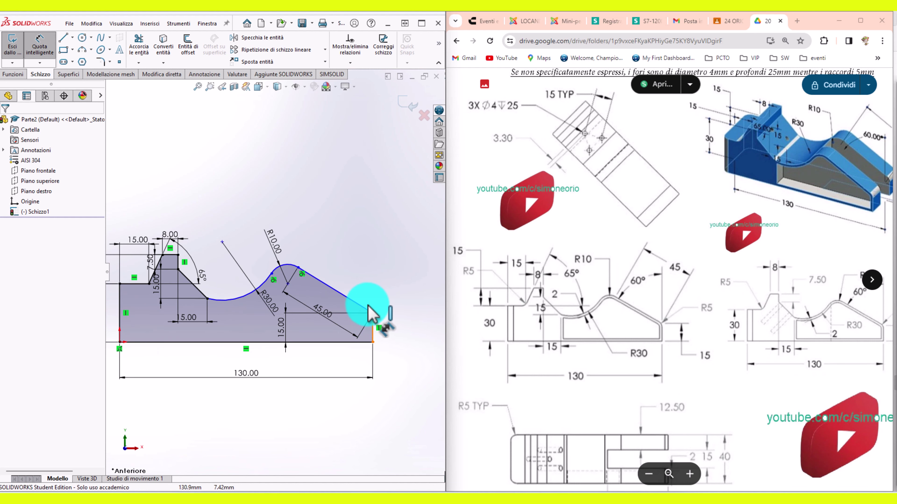
left_click(373, 322)
left_click(357, 304)
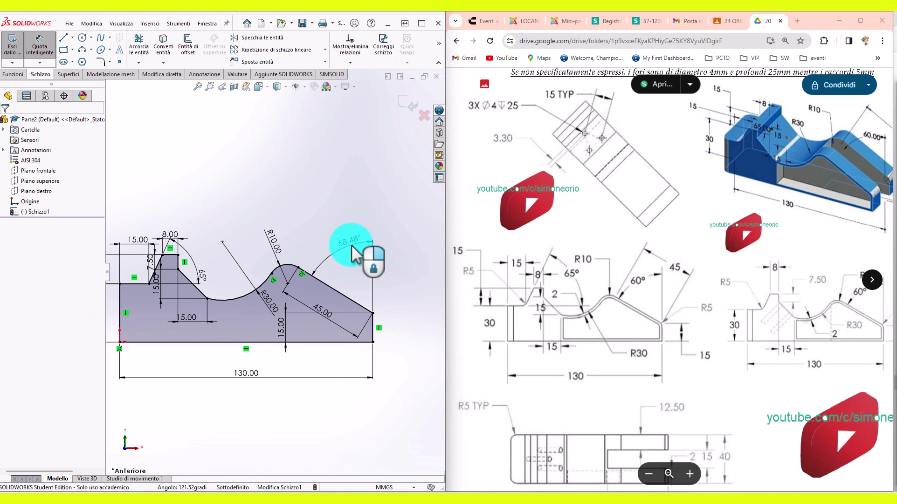
left_click(351, 247)
type("60")
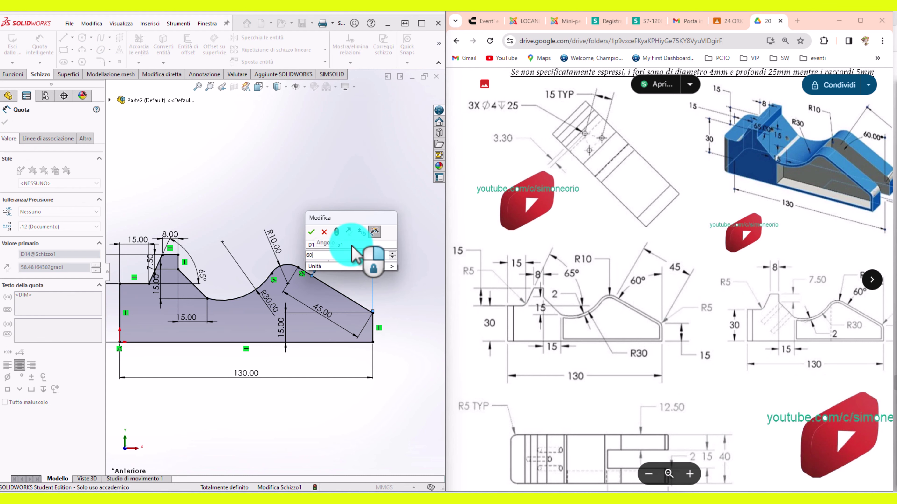
key("Return")
key("Escape")
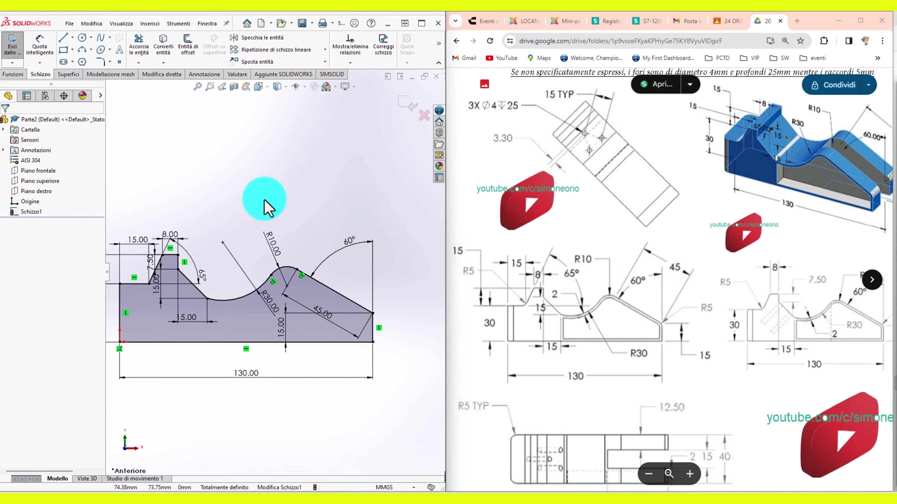
scroll(265, 206, "up", 2)
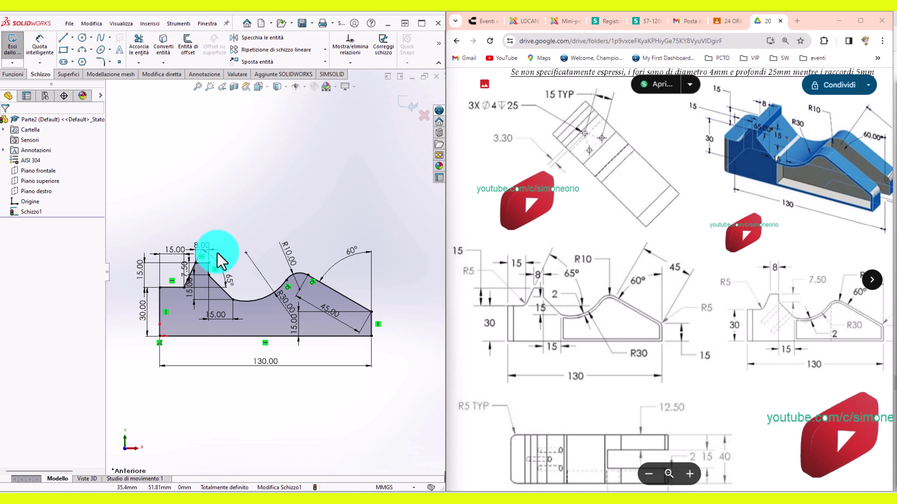
Step: Pan the drawing preview to center the front views and the top view with the end slot
middle_click_drag(217, 261, 260, 305)
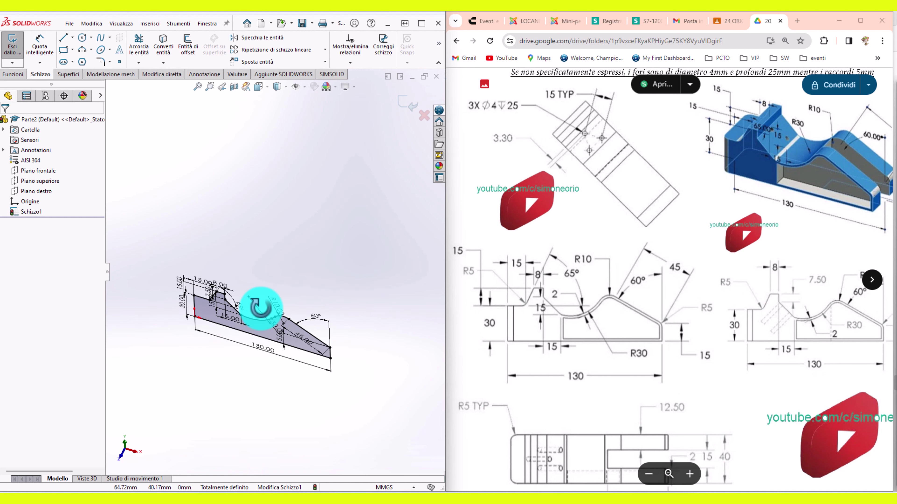
scroll(635, 349, "down", 5)
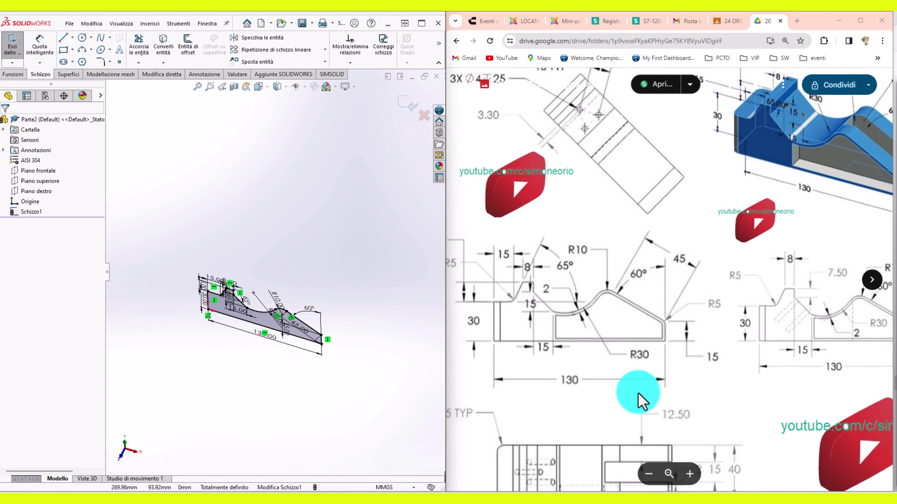
left_click_drag(631, 221, 539, 193)
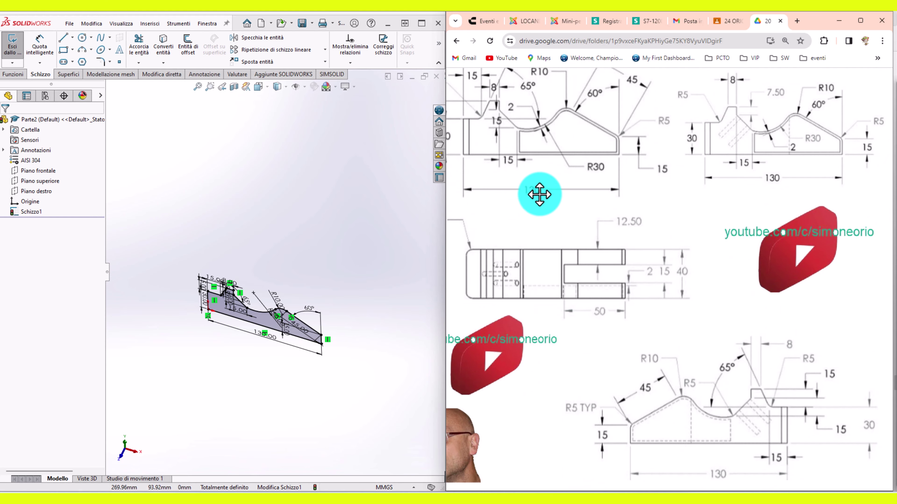
scroll(511, 314, "up", 5)
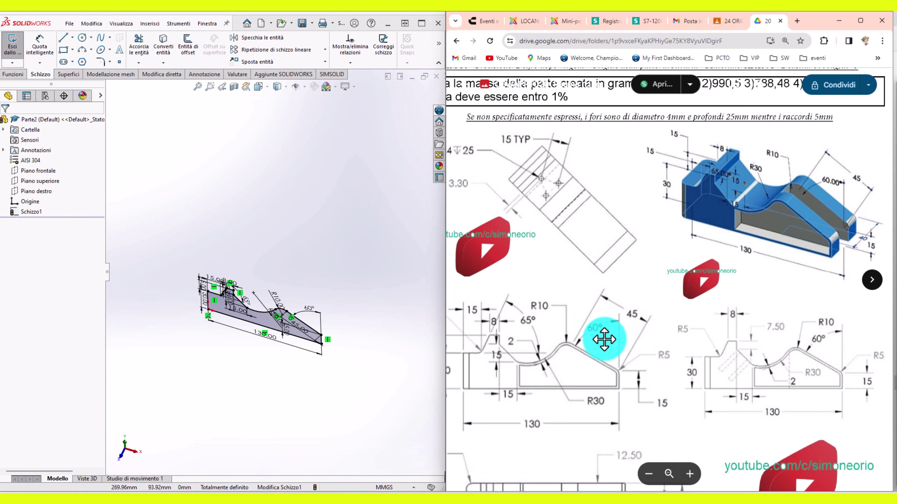
scroll(724, 263, "down", 2)
scroll(626, 235, "down", 1)
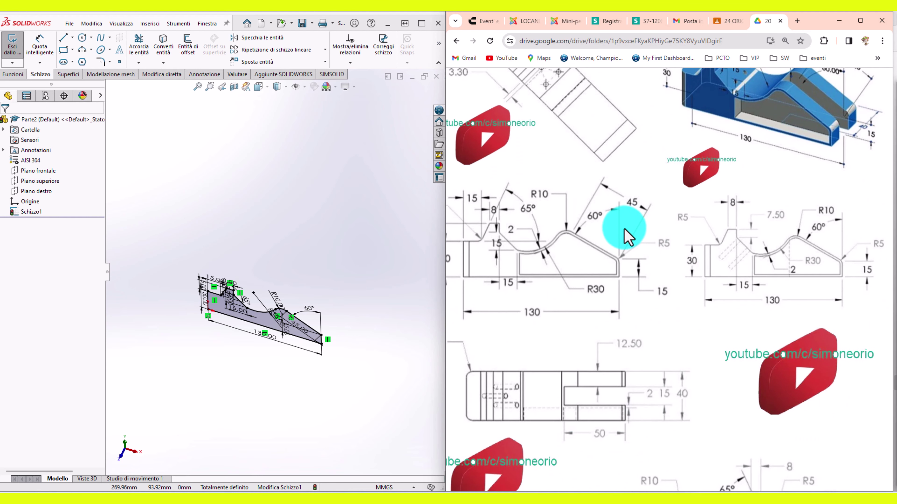
scroll(677, 298, "down", 1)
left_click_drag(677, 298, 722, 269)
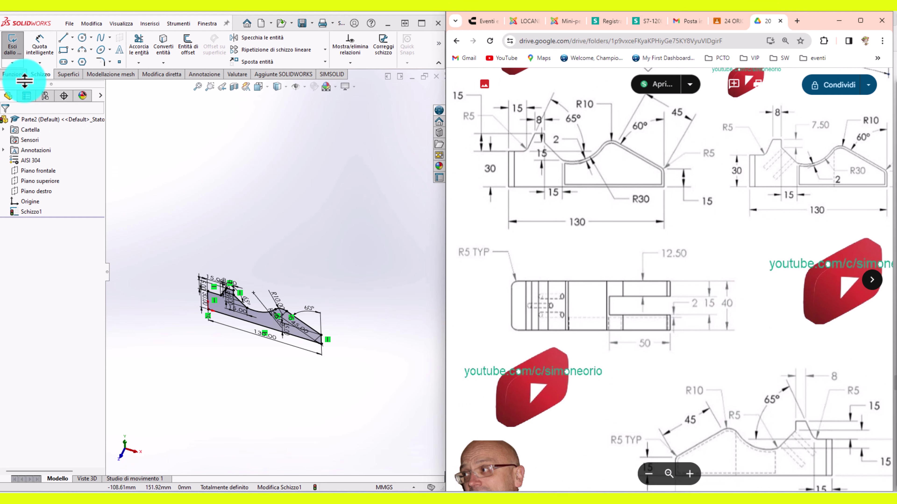
Step: Extrude Schizzo1 40 mm with a Mid Plane end condition
left_click(14, 75)
left_click(14, 43)
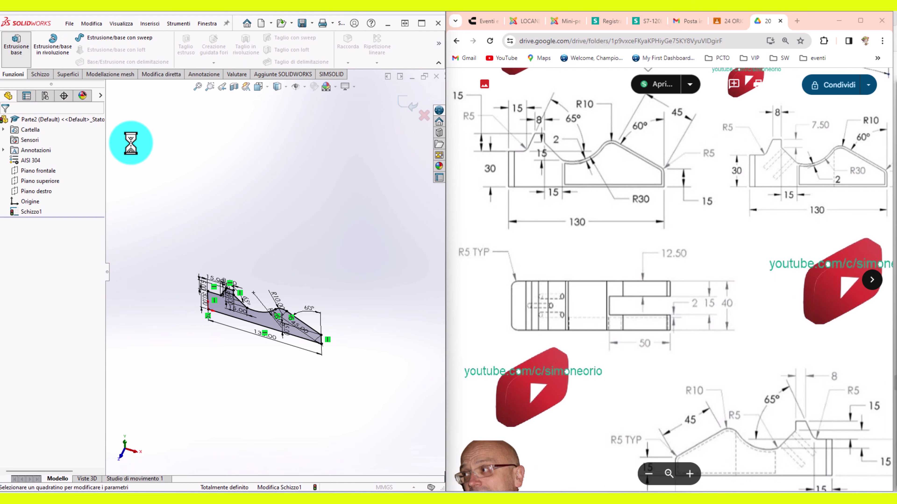
left_click(50, 178)
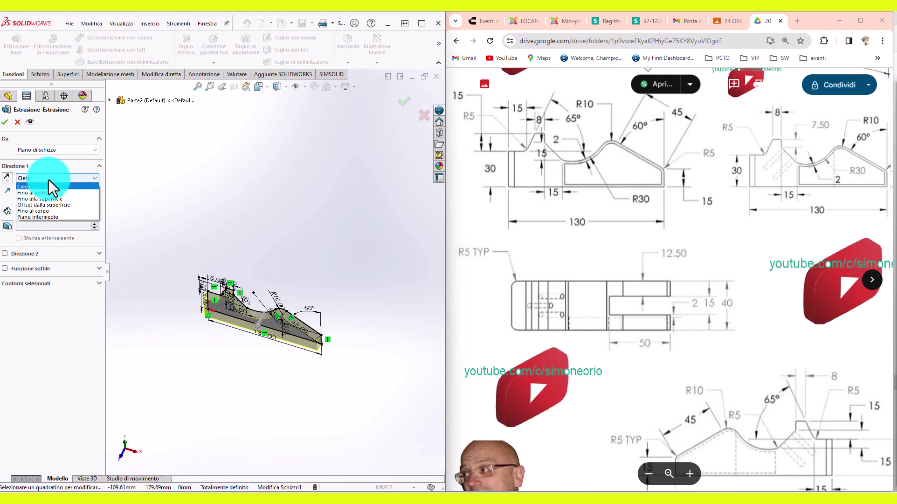
left_click(51, 222)
left_click(95, 210)
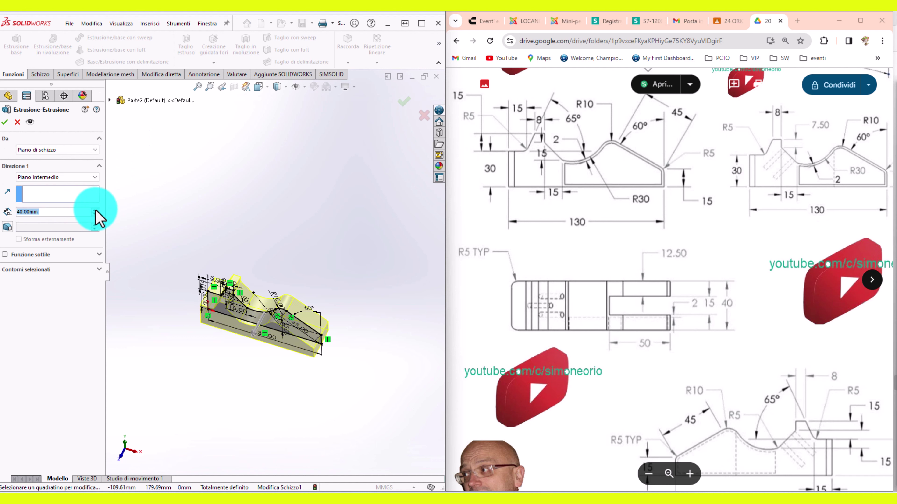
left_click(7, 123)
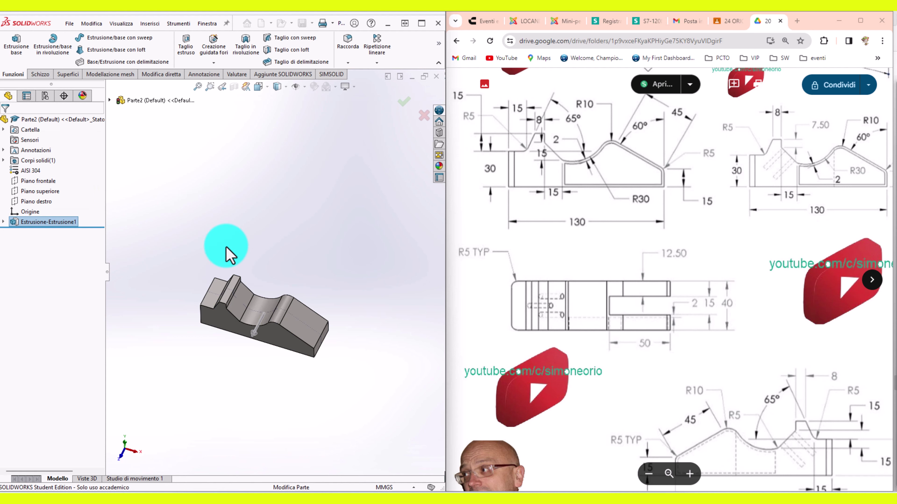
middle_click_drag(247, 304, 231, 260)
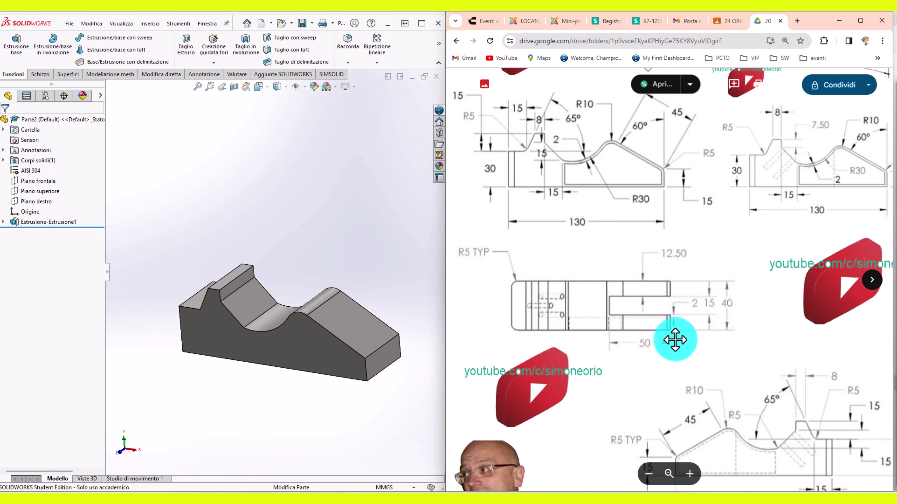
scroll(674, 340, "up", 2)
scroll(577, 294, "up", 2)
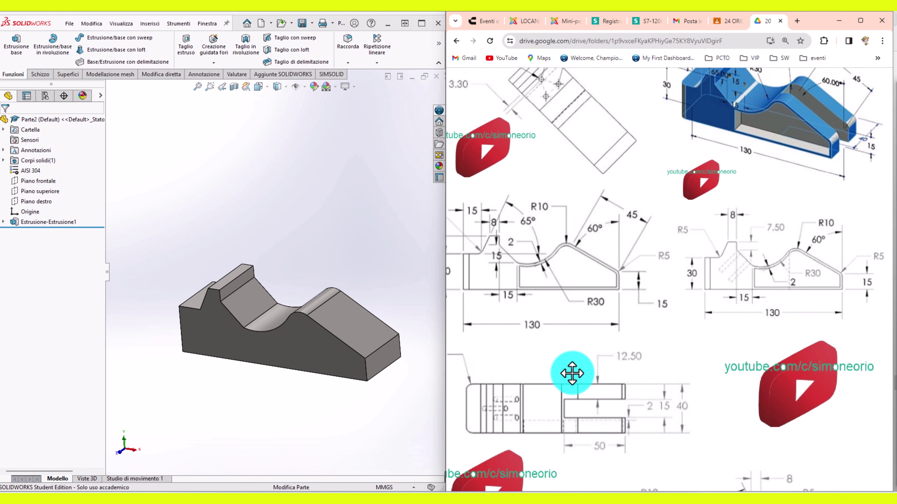
Step: Start a new sketch on the flat face between the block's two ridges
scroll(731, 314, "up", 2)
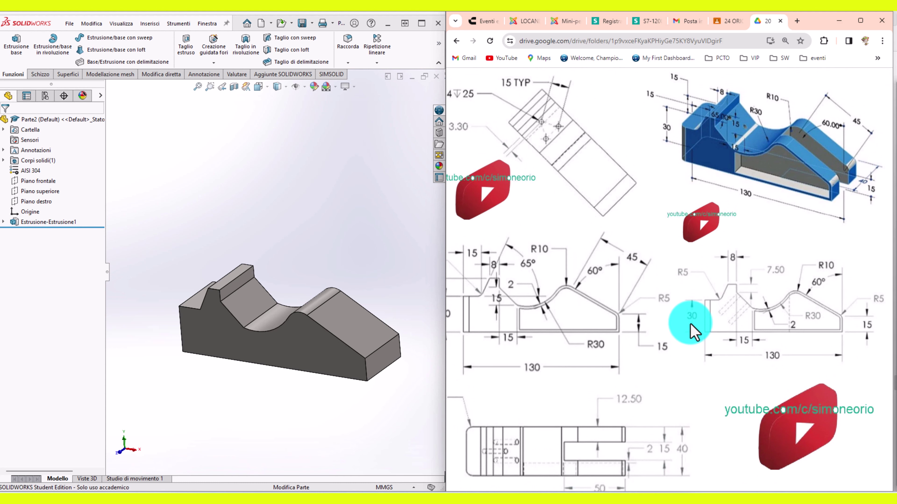
left_click_drag(601, 134, 688, 244)
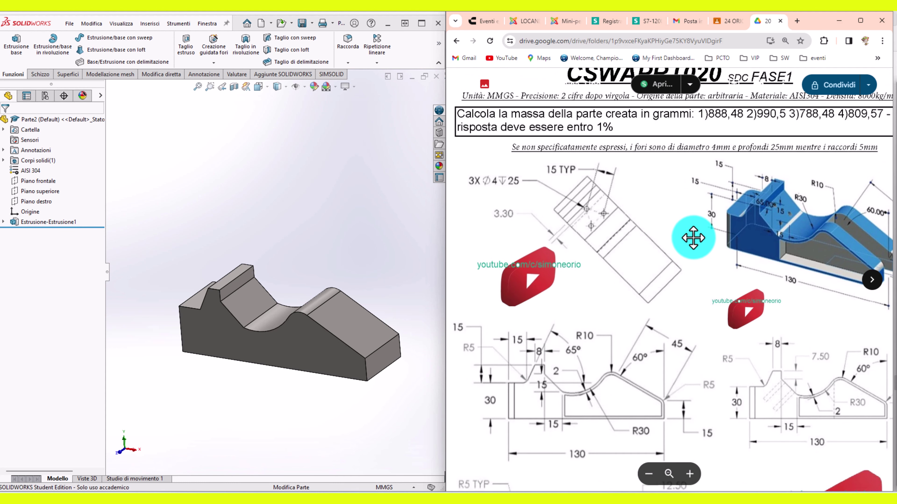
mouse_move(274, 236)
middle_mouse_down()
mouse_move(239, 251)
mouse_move(279, 295)
middle_mouse_up()
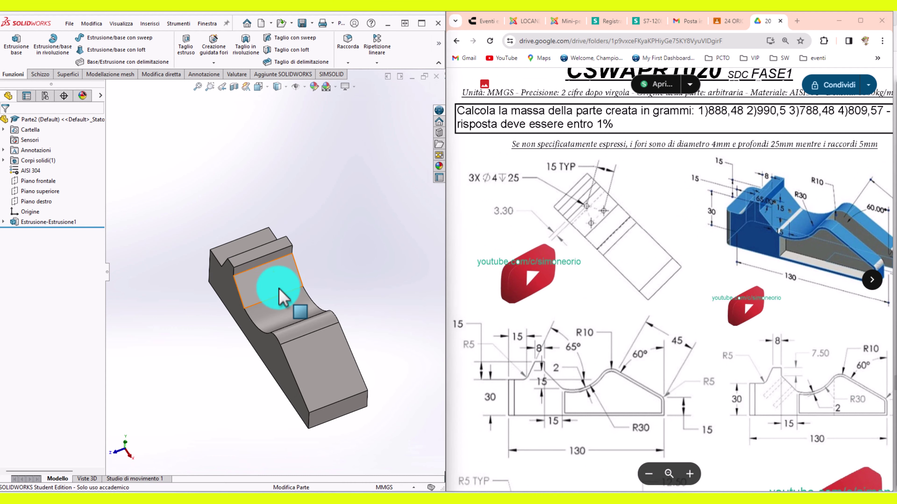
left_click(280, 293)
left_click(326, 264)
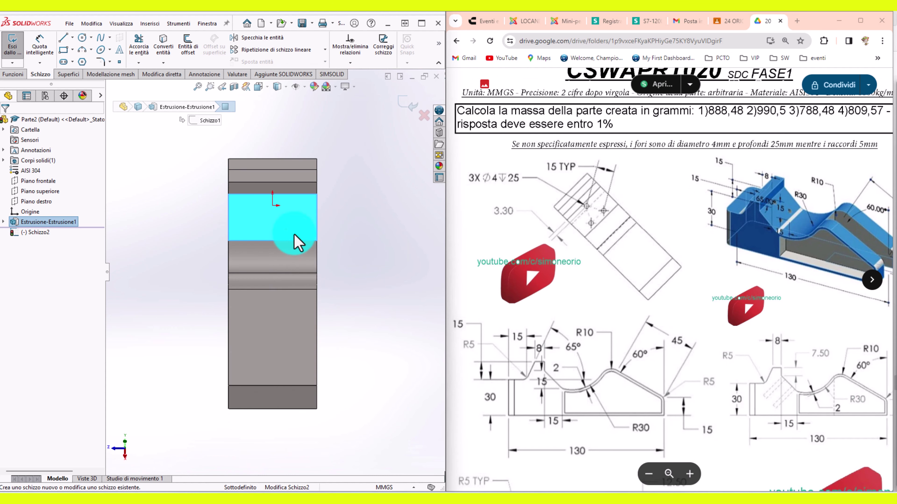
Step: Draw three circles on the face for the holes
left_click(82, 38)
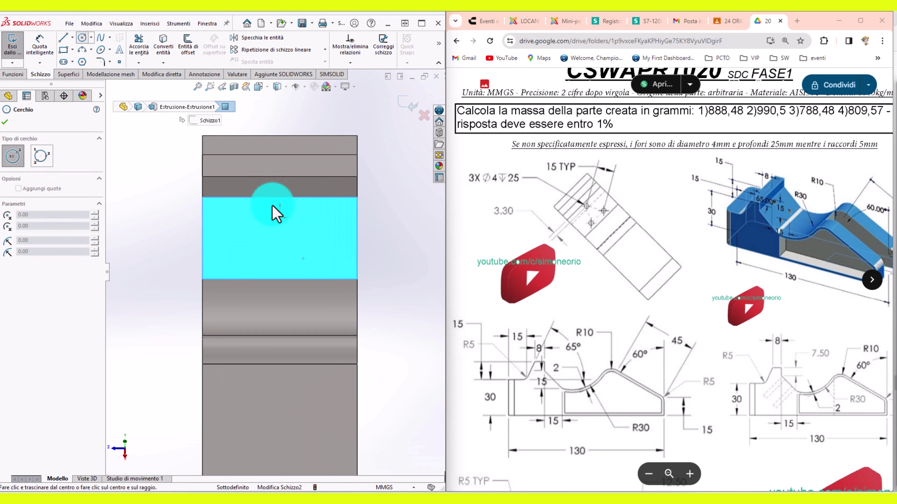
left_click(279, 226)
left_click(287, 232)
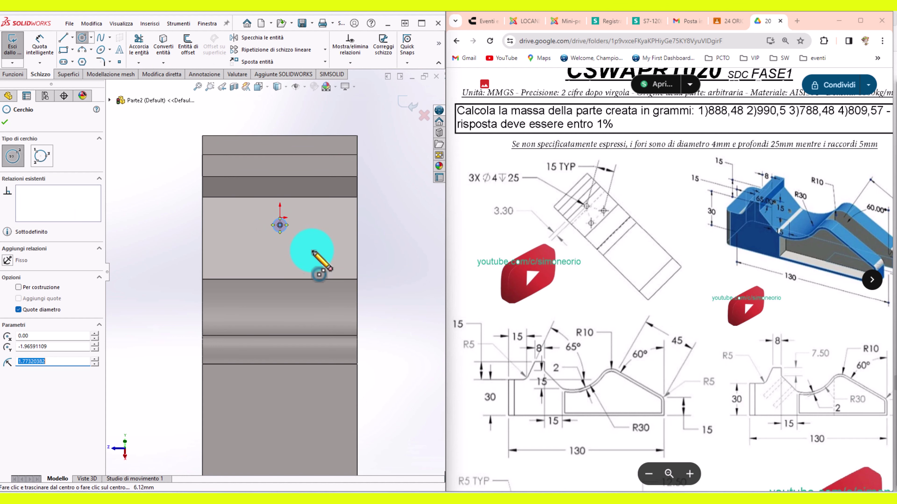
left_click(313, 254)
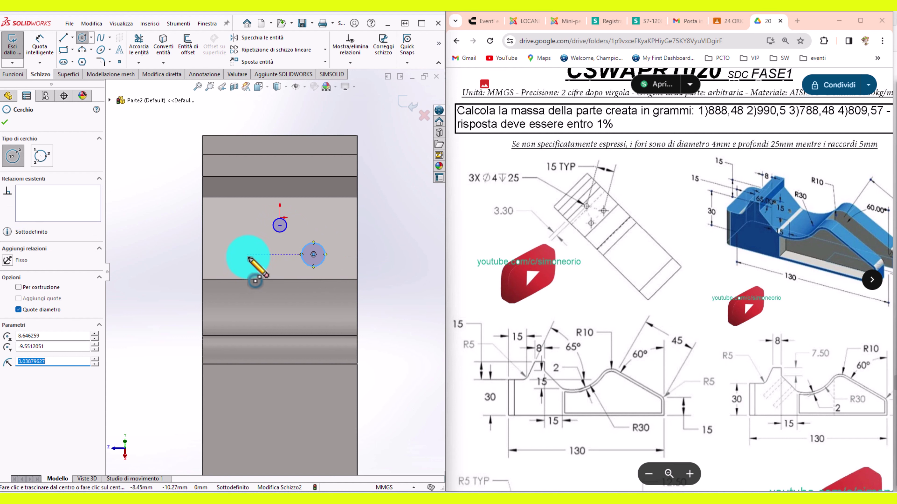
left_click(249, 255)
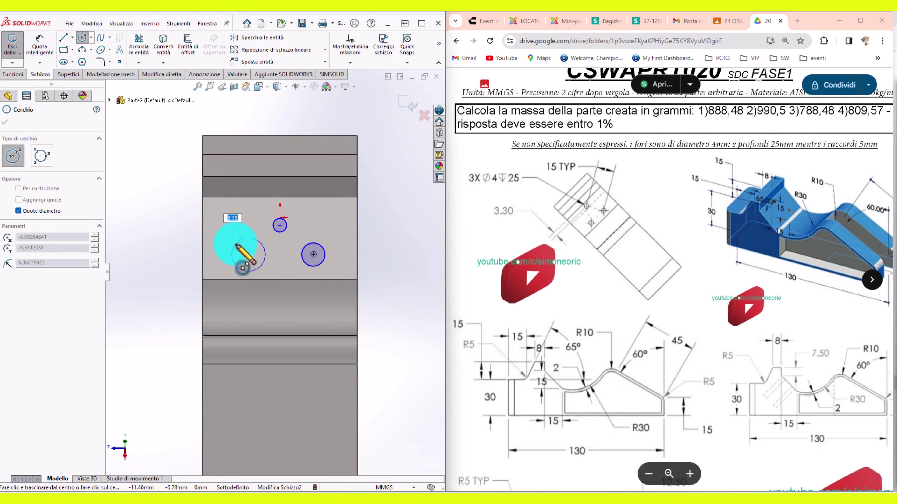
key("Return")
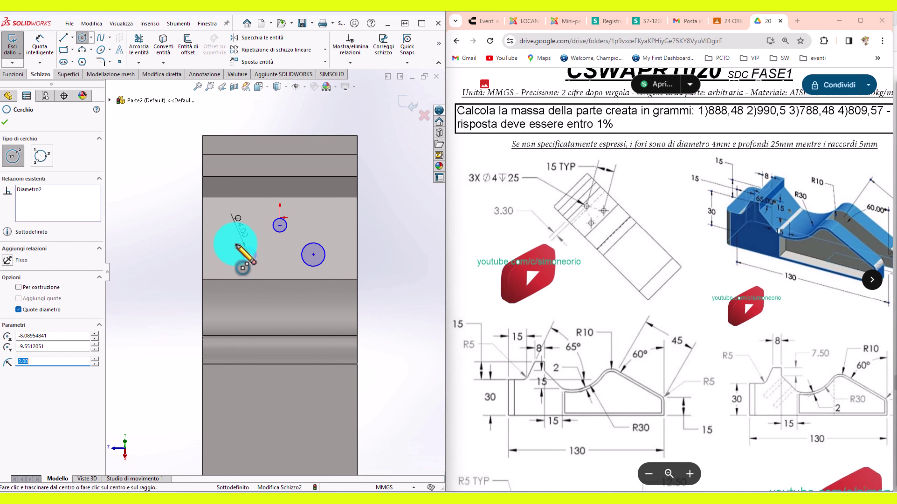
key("Escape")
Step: Dimension one circle to Ø4 and make all three circles equal
left_click_drag(216, 205, 331, 277)
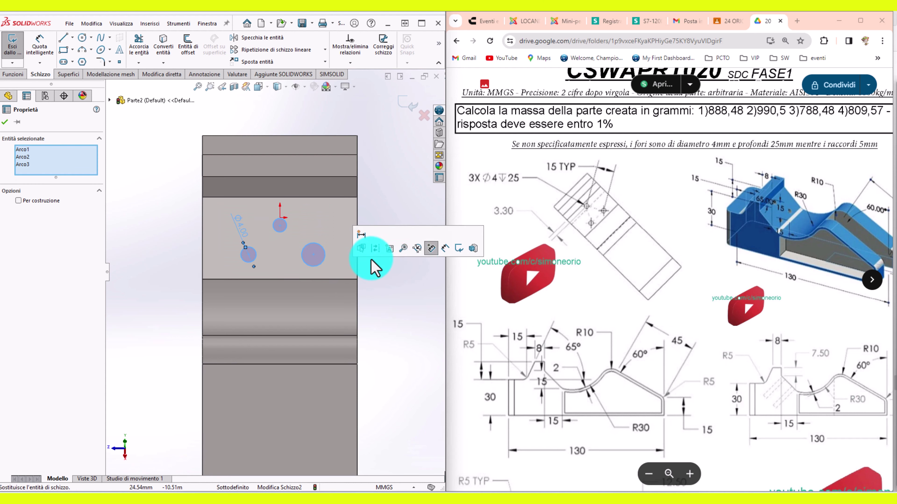
left_click(300, 250)
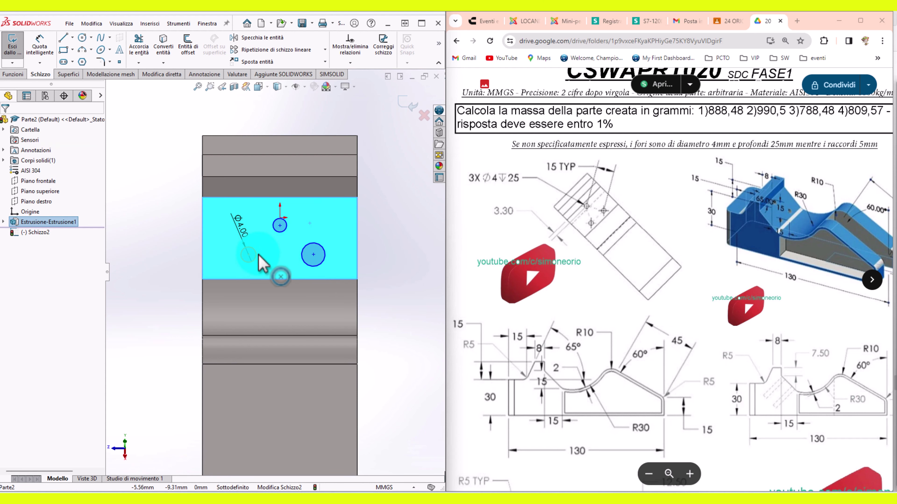
left_click(248, 247)
left_click(177, 209)
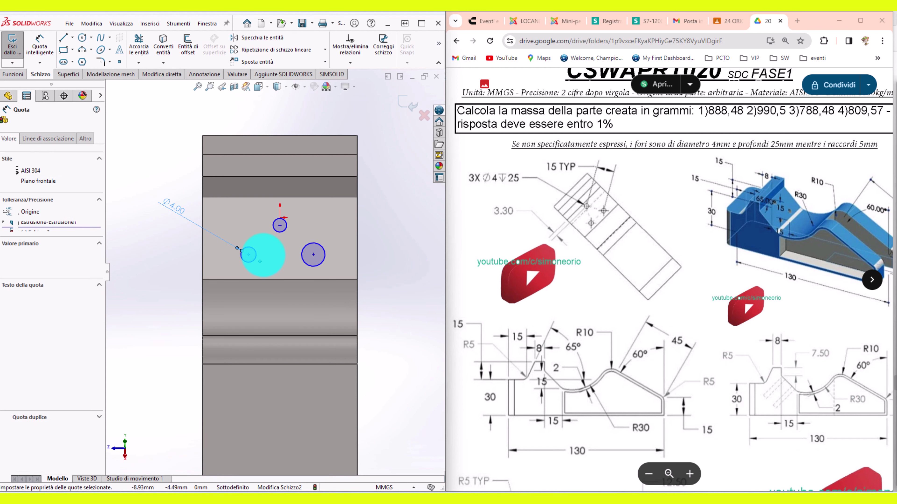
left_click(336, 274)
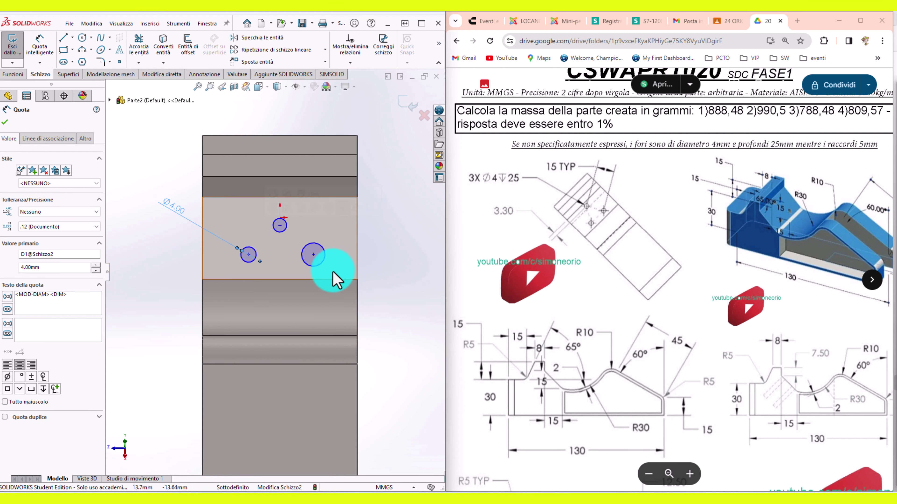
mouse_move(338, 269)
left_mouse_down()
mouse_move(229, 218)
mouse_move(340, 274)
left_mouse_up()
left_click(230, 219)
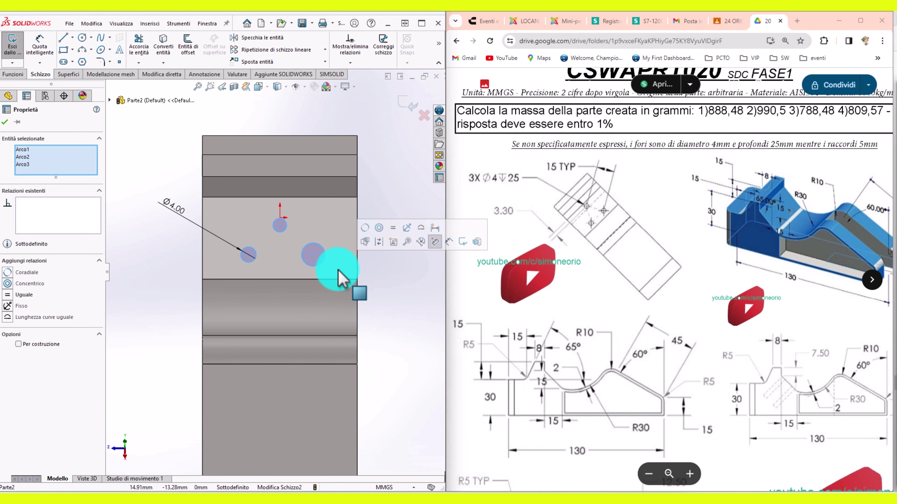
left_click(393, 227)
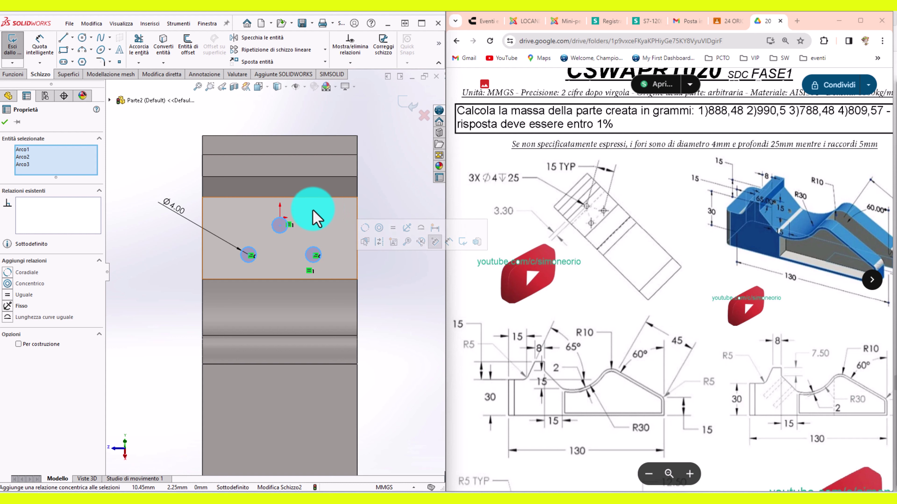
scroll(309, 209, "down", 1)
Step: Make the top circle centre vertical to the origin and 3.30 mm from the top edge
left_click(276, 226)
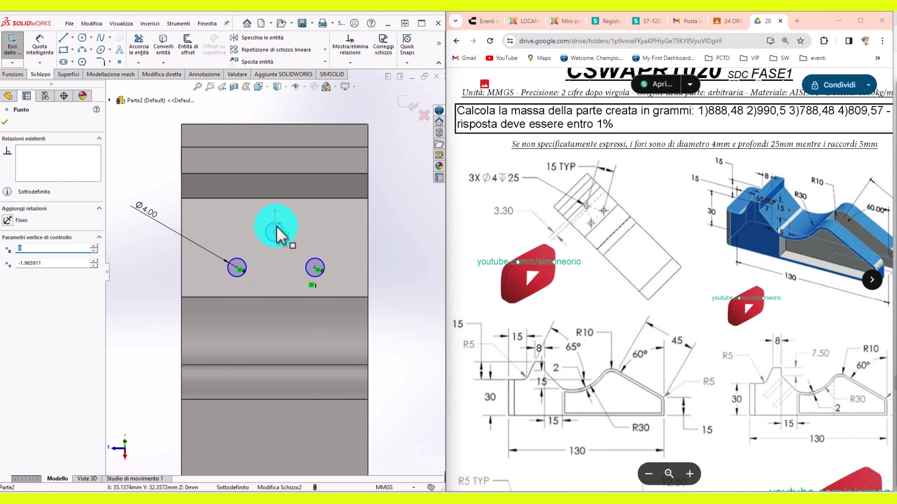
left_click(275, 225, "ctrl")
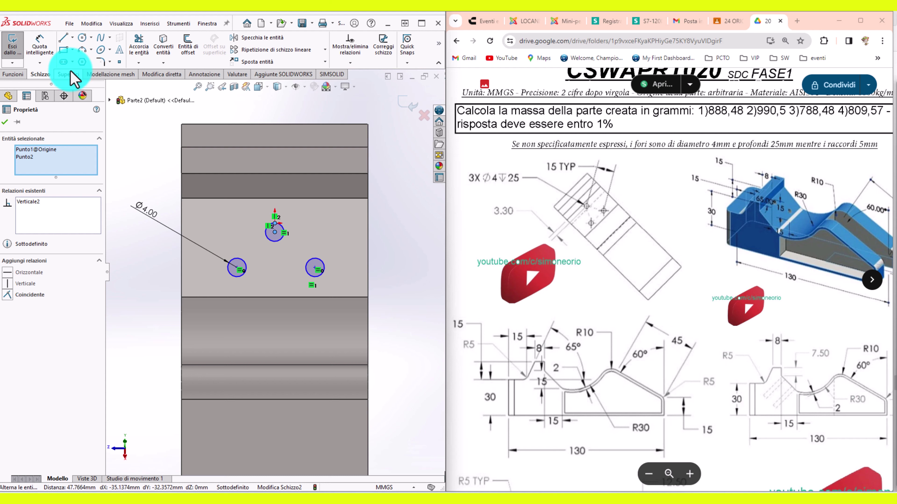
left_click(170, 124)
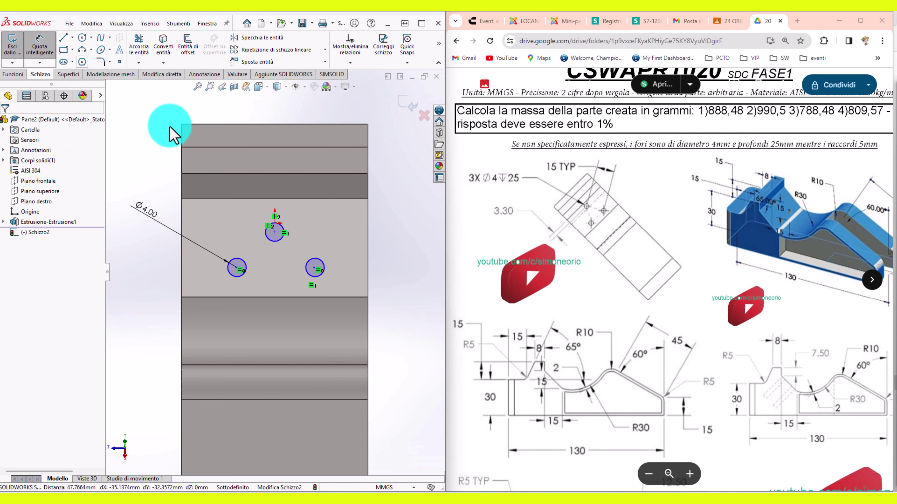
left_click(270, 245)
left_click(262, 198)
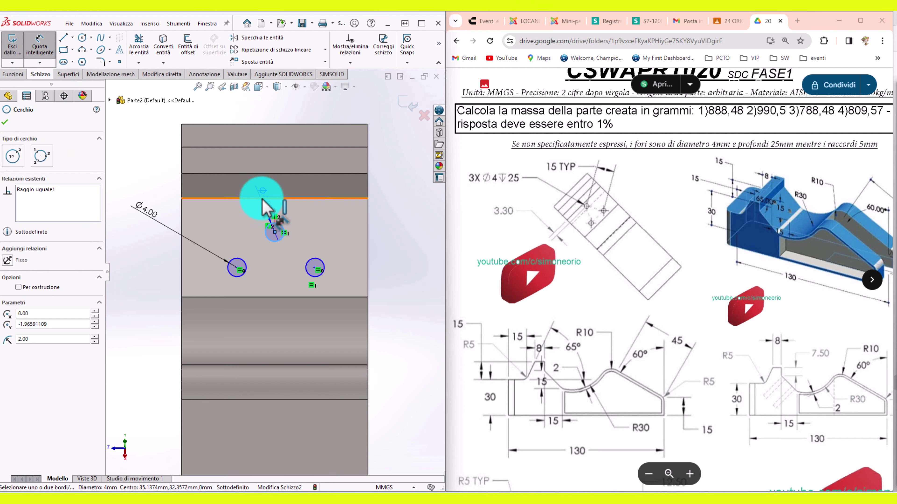
right_click(320, 211)
left_click(322, 221)
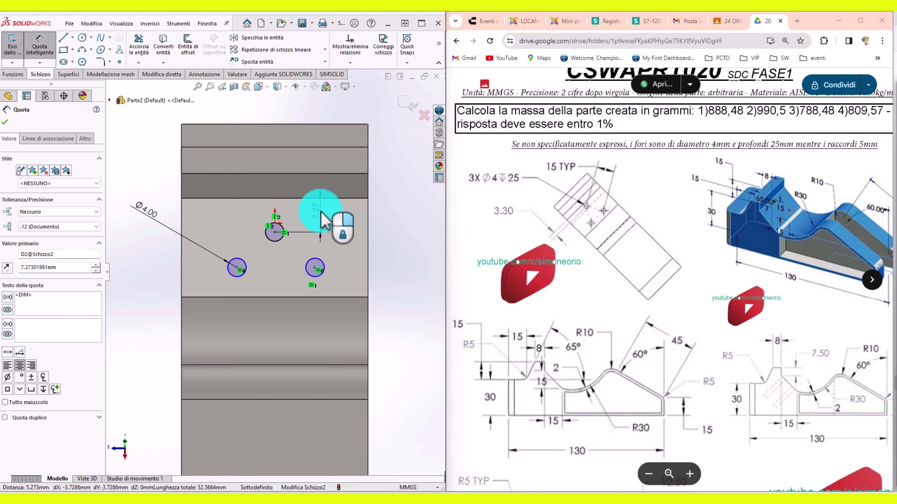
type("3.")
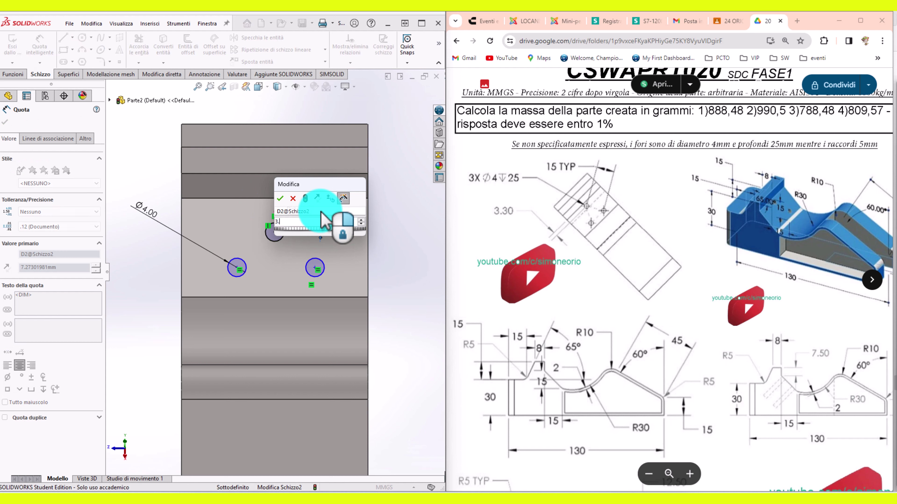
type("3")
key("Return")
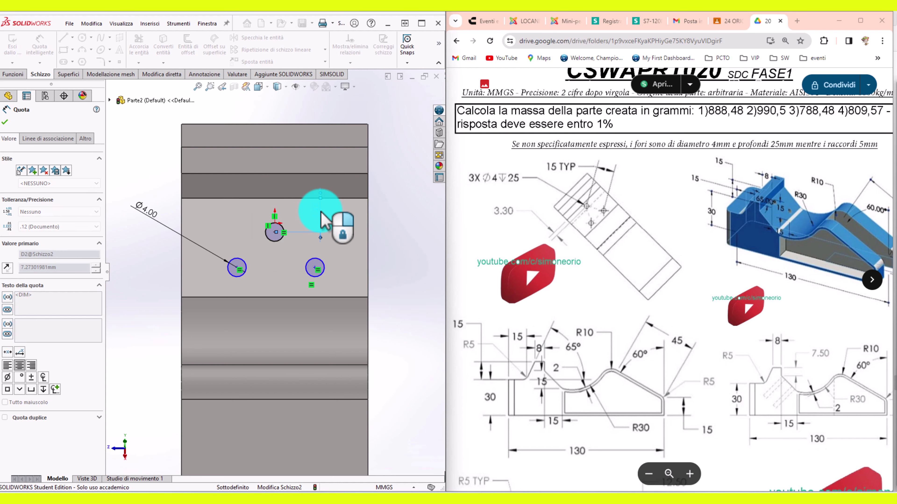
left_click(321, 220)
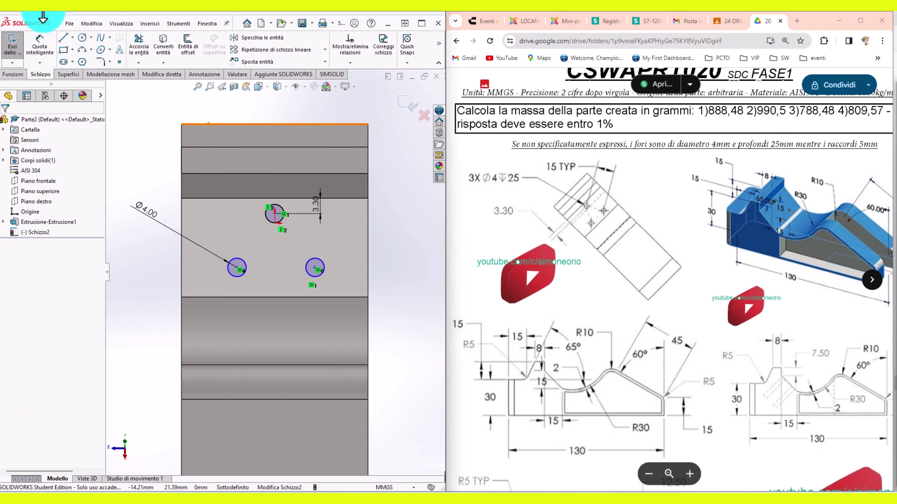
Step: Draw a centerline triangle through the three circle centres
left_click(64, 37)
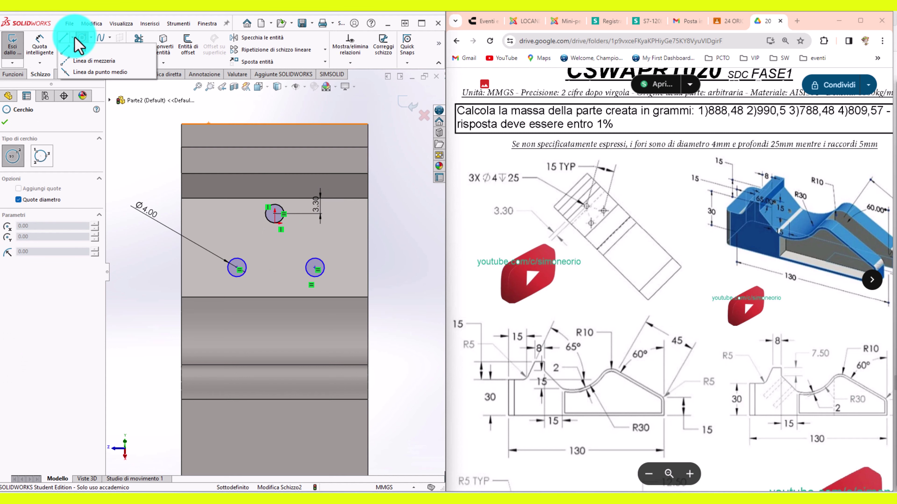
left_click(81, 66)
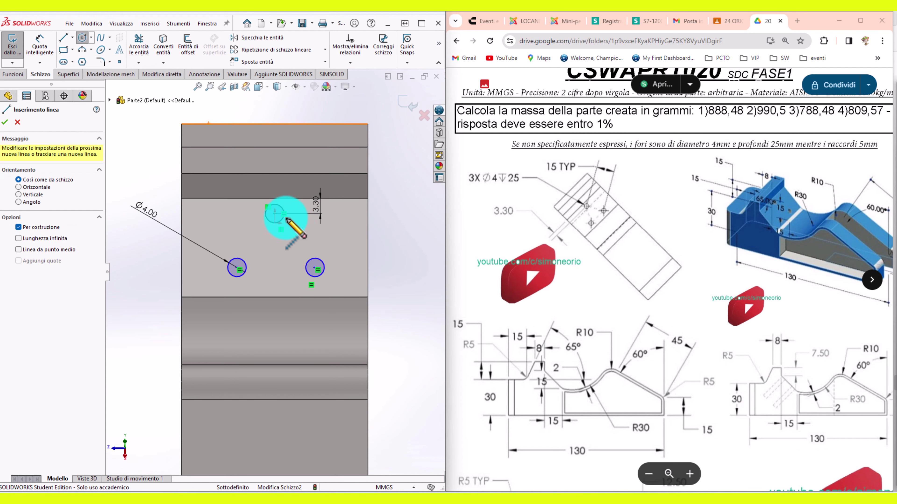
left_click(275, 214)
left_click(237, 267)
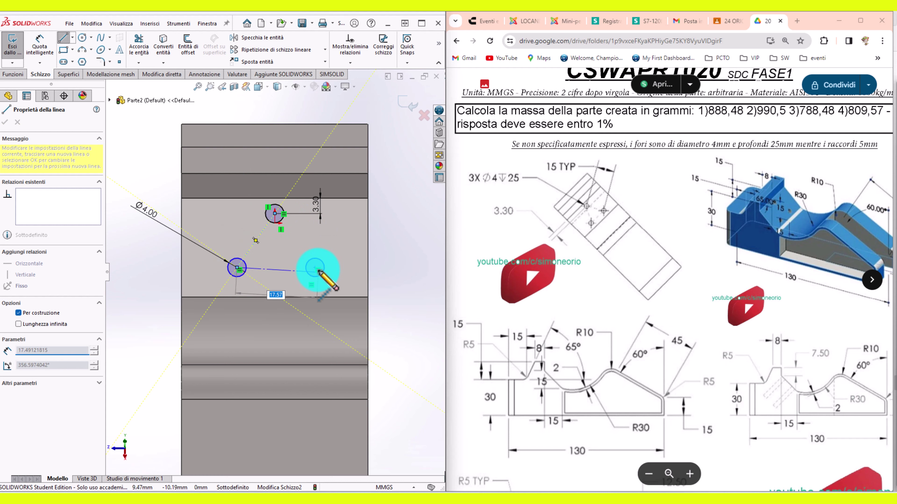
left_click(315, 267)
left_click(275, 215)
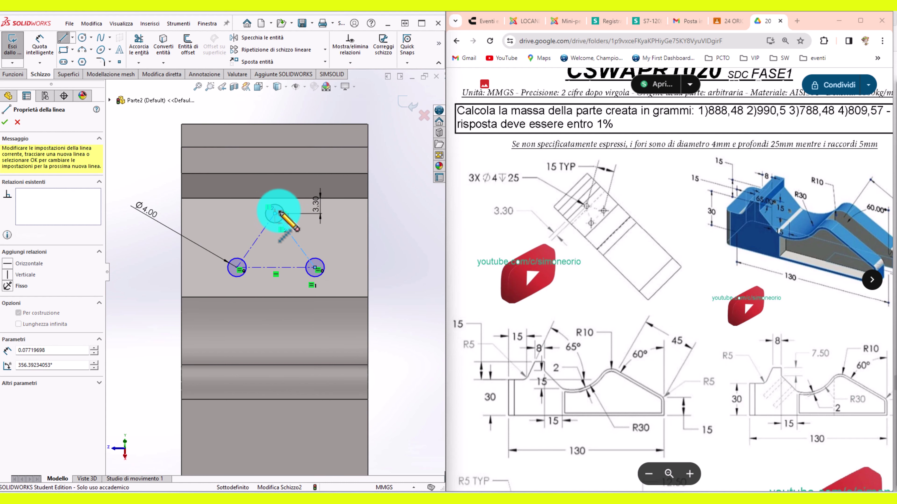
key("Escape")
scroll(287, 213, "down", 2)
Step: Dimension the right slanted side of the triangle to 15 mm
right_click_drag(362, 270, 361, 214)
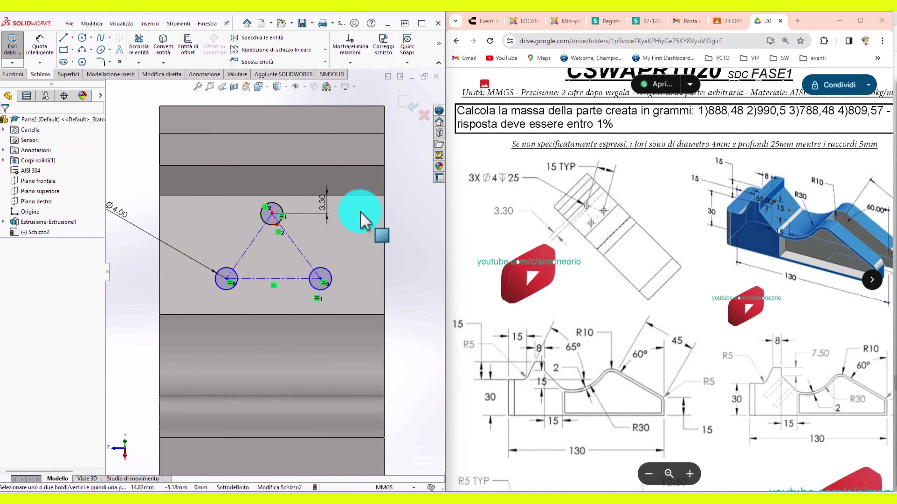
left_click(311, 255)
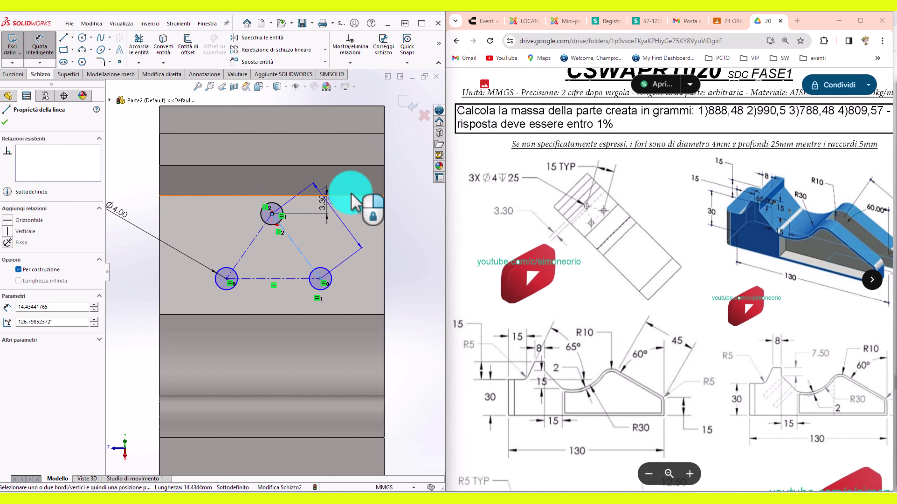
left_click(354, 192)
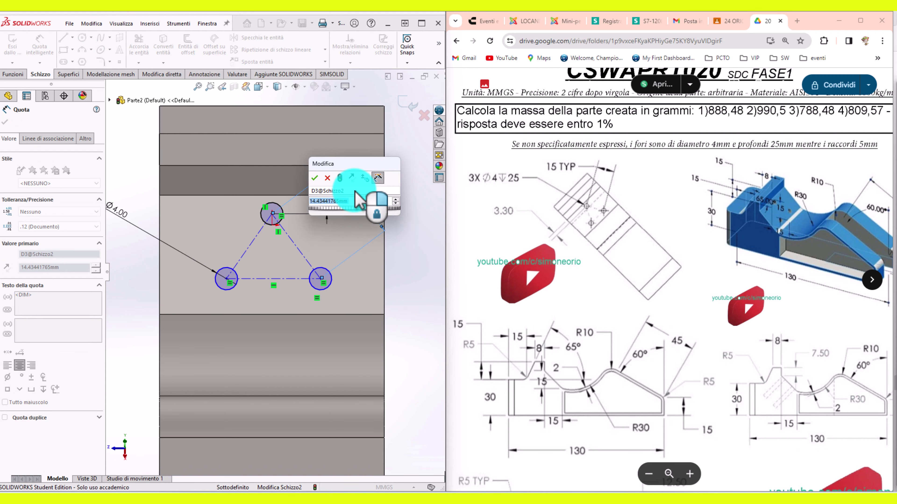
right_click(356, 198)
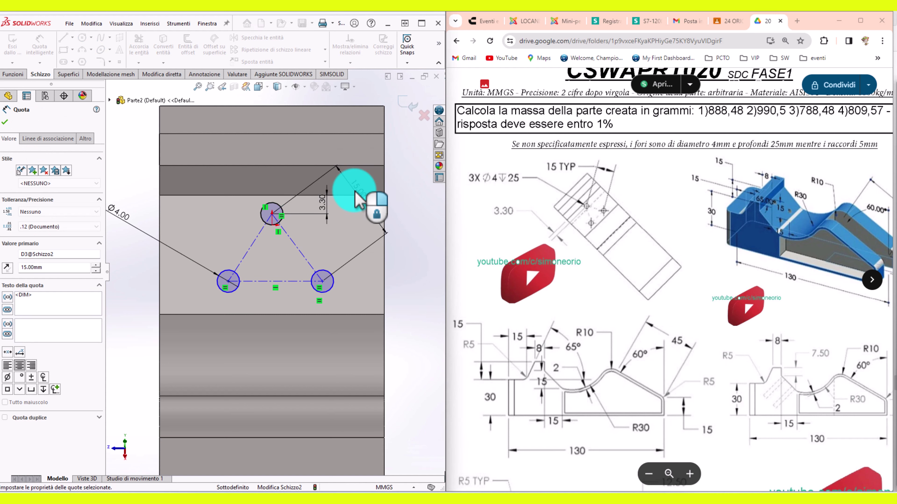
key("Escape")
Step: Make all three triangle centerlines equal so the sketch is fully defined
left_click(305, 260)
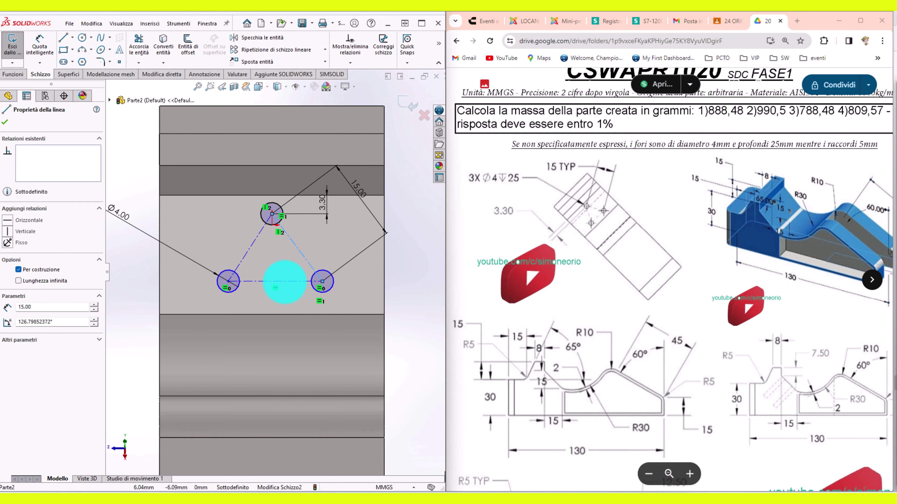
left_click(287, 282, "ctrl")
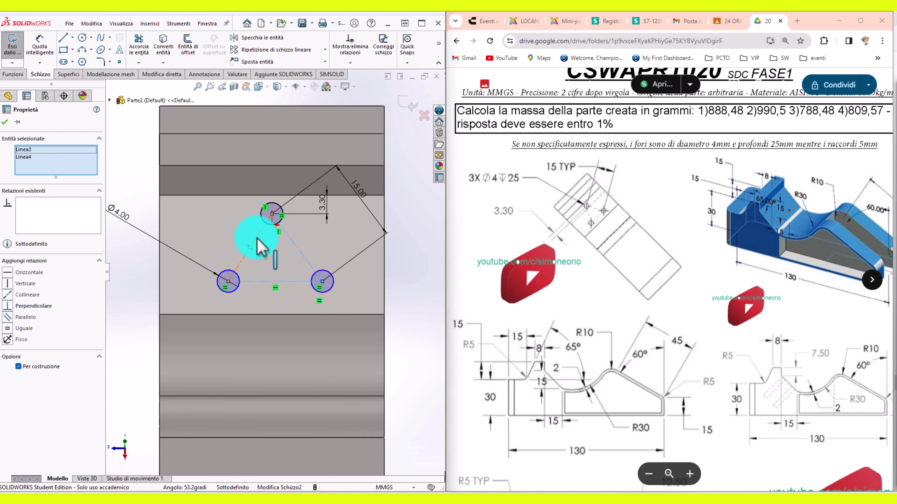
left_click(252, 243, "ctrl")
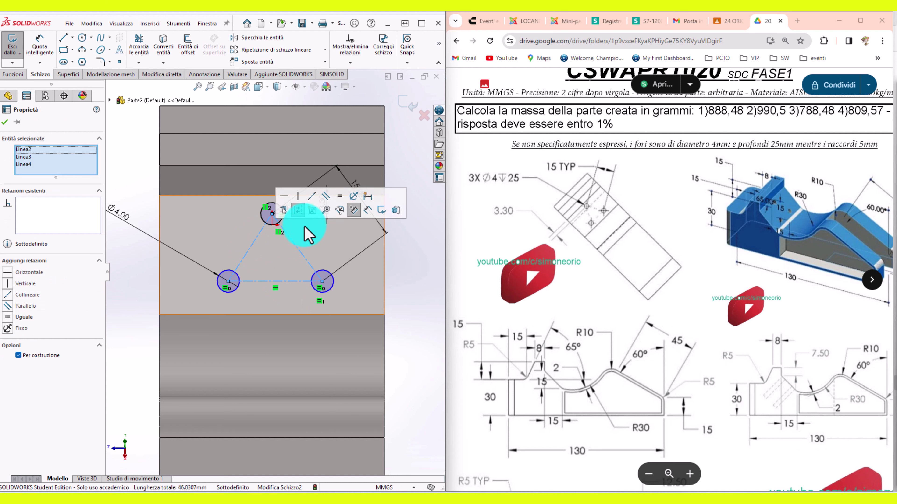
left_click(342, 205)
mouse_move(363, 313)
middle_mouse_down()
mouse_move(344, 304)
mouse_move(361, 294)
mouse_move(370, 311)
middle_mouse_up()
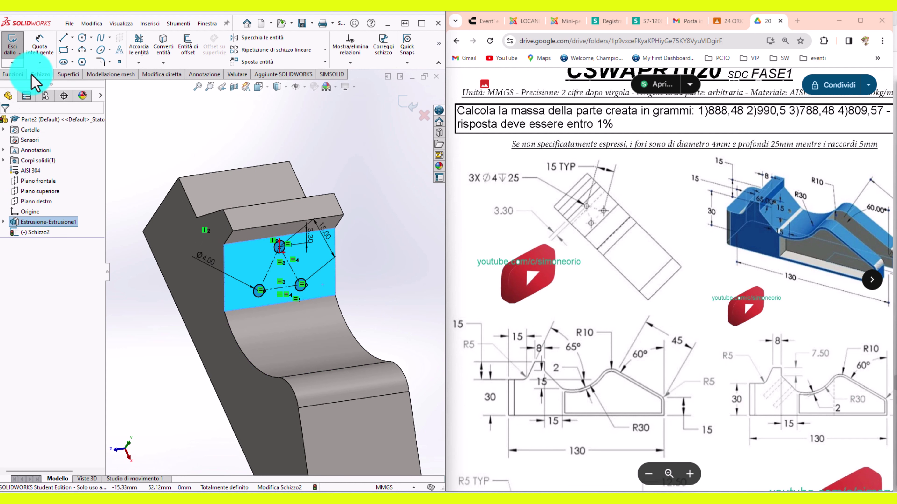
Step: Extrude-cut the circle sketch 25 mm deep to create the three Ø4 holes
left_click(13, 75)
left_click(185, 46)
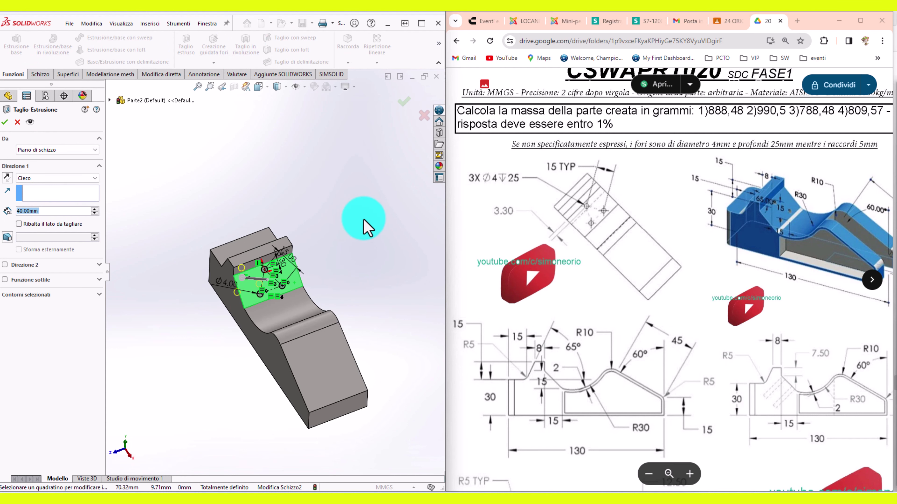
type("25")
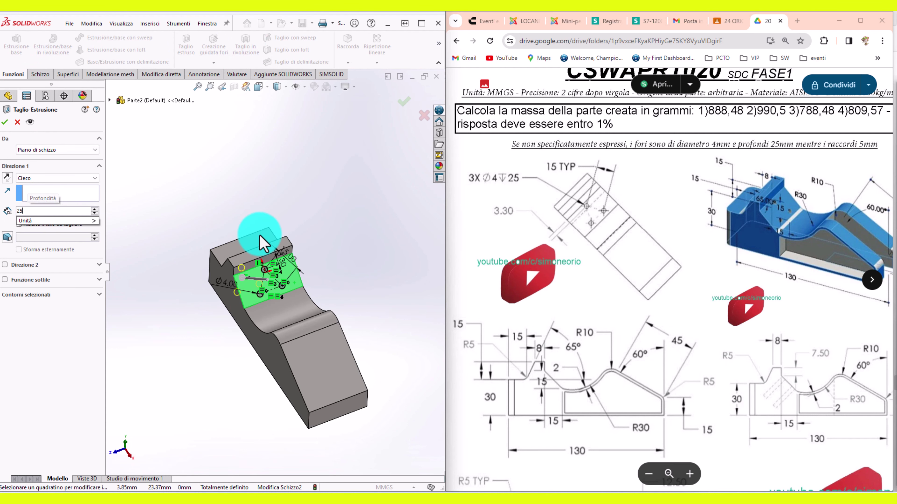
key("Return")
left_click(7, 125)
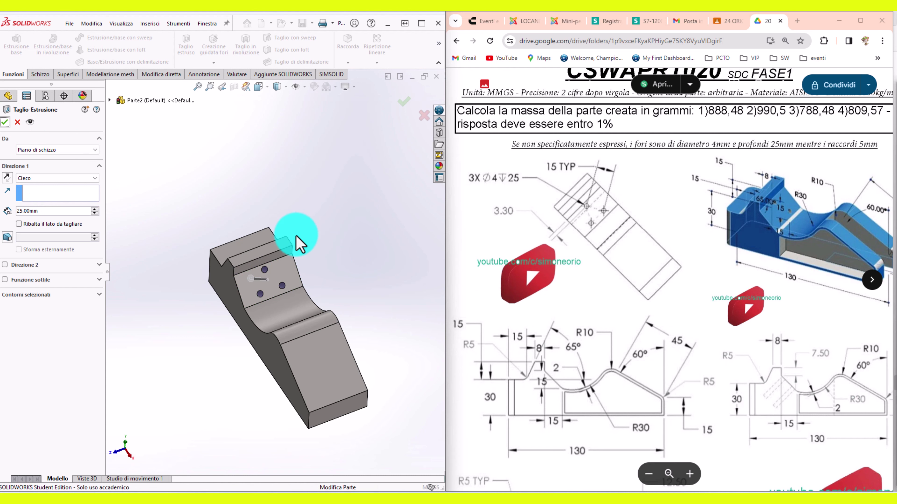
mouse_move(291, 260)
middle_mouse_down()
mouse_move(324, 256)
mouse_move(296, 266)
mouse_move(304, 241)
mouse_move(304, 260)
middle_mouse_up()
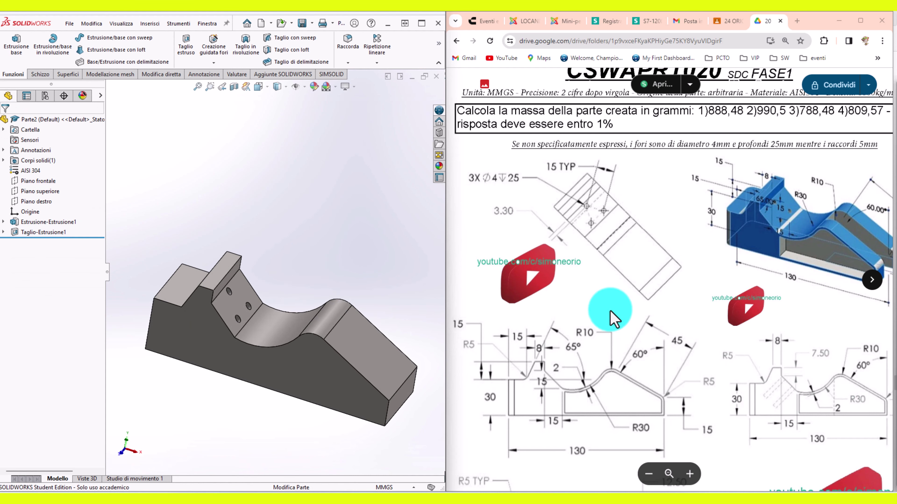
scroll(637, 362, "down", 2)
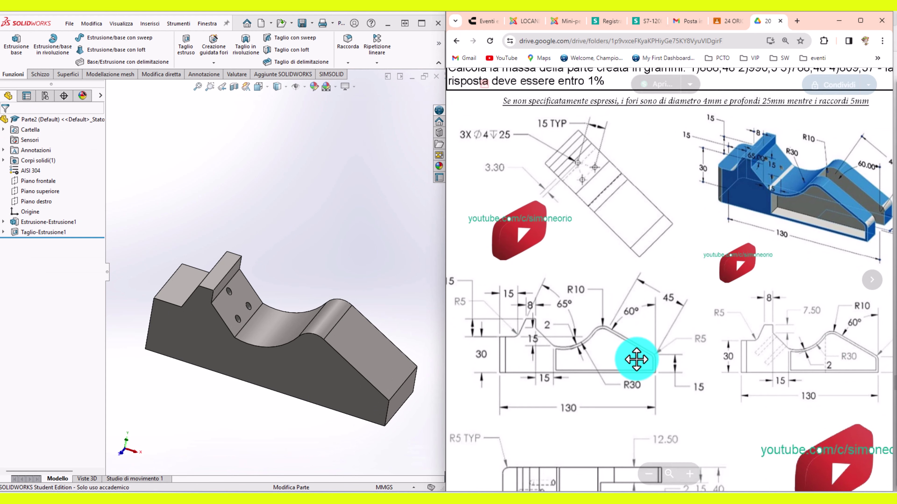
left_click_drag(635, 363, 626, 309)
left_click_drag(632, 355, 618, 313)
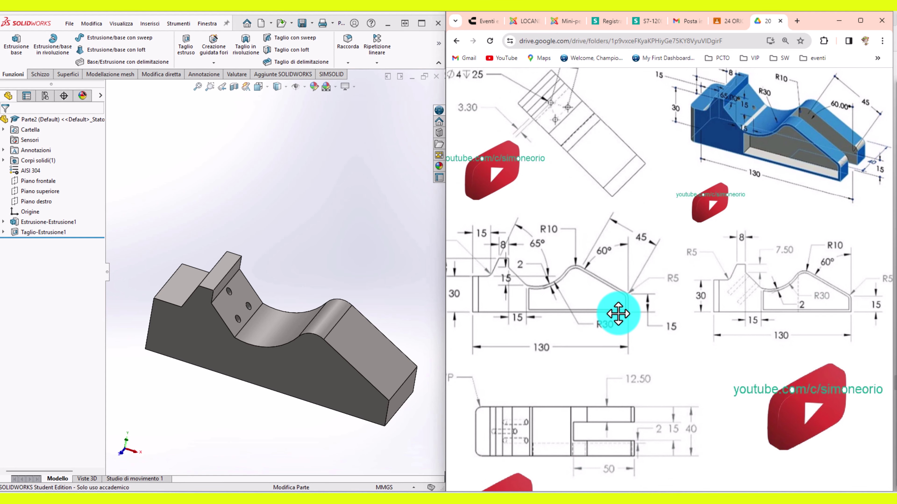
Step: Zoom and pan the Drive preview to read the top view's 12.50, 15 and 40 dimensions
left_click_drag(617, 314, 586, 350)
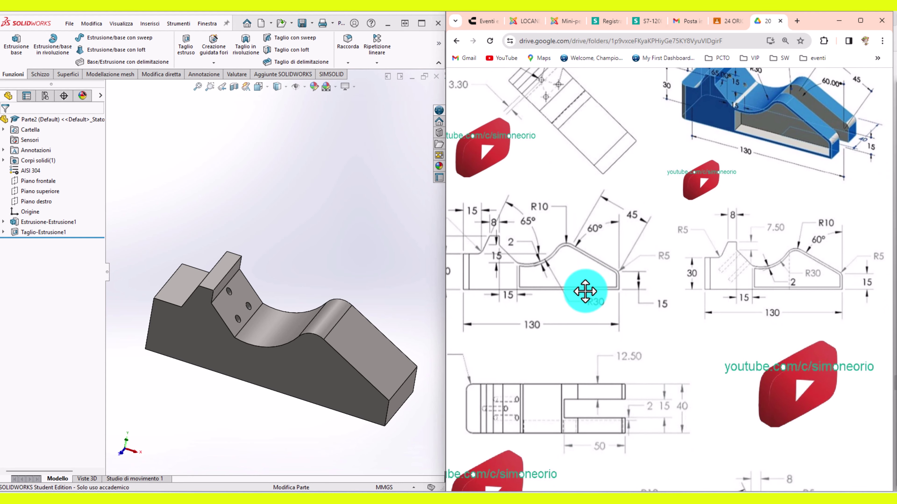
scroll(801, 283, "up", 1, "ctrl")
scroll(801, 276, "down", 2, "ctrl")
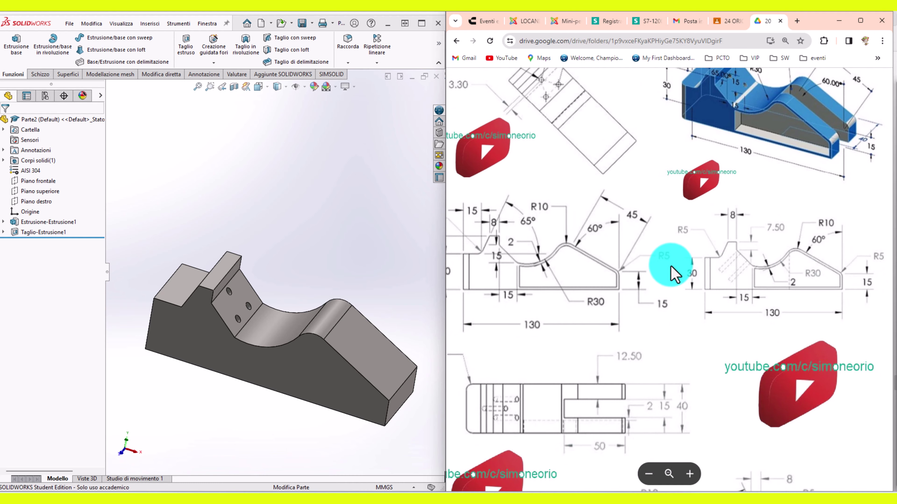
scroll(670, 261, "down", 2, "ctrl")
left_click_drag(701, 296, 713, 320)
mouse_move(589, 284)
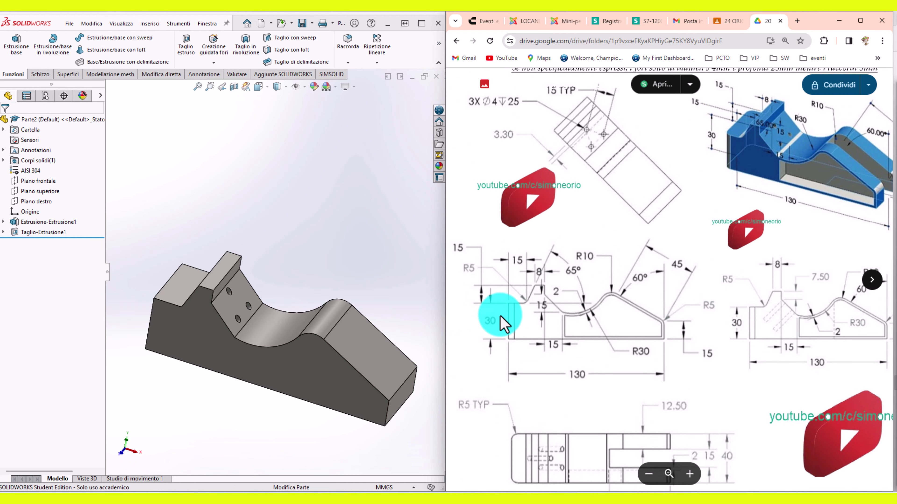
scroll(589, 284, "down", 1)
scroll(607, 237, "down", 2)
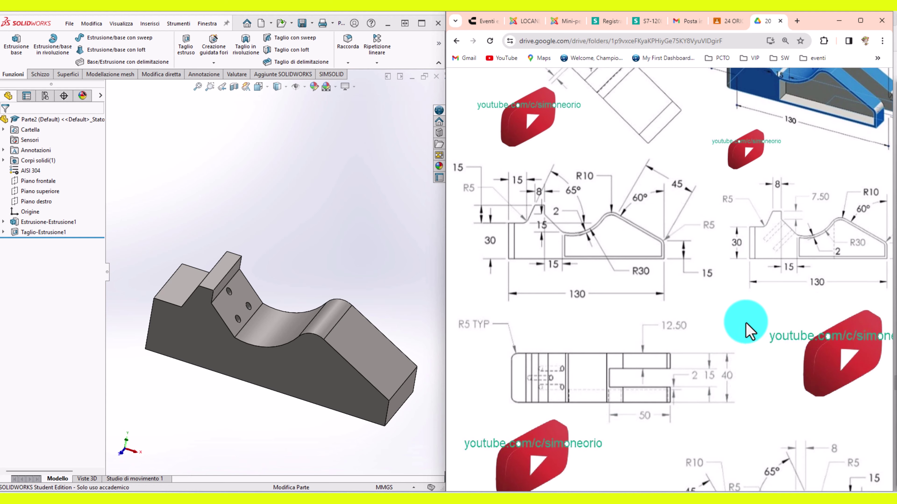
left_click_drag(746, 330, 645, 381)
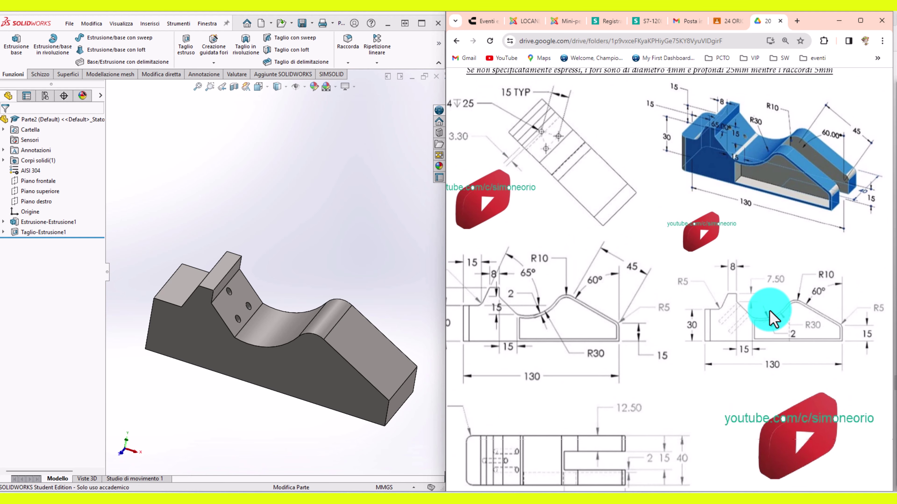
left_click_drag(770, 316, 778, 255)
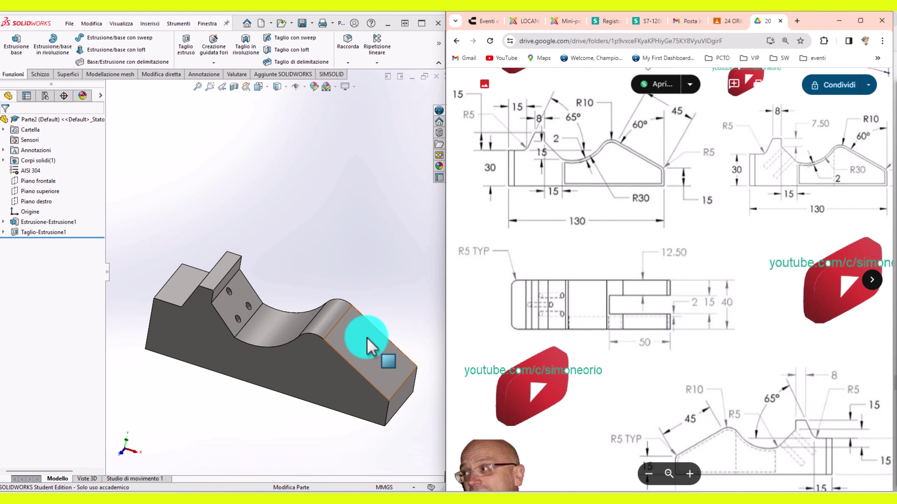
middle_click_drag(367, 346, 360, 256)
Step: Start a sketch on the top face and draw a rectangle reaching the block's end edge
left_click(370, 256)
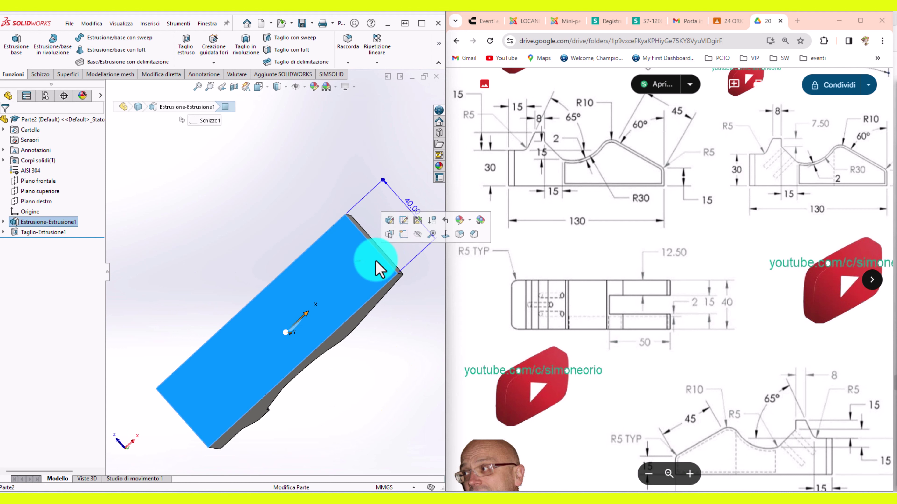
left_click(404, 234)
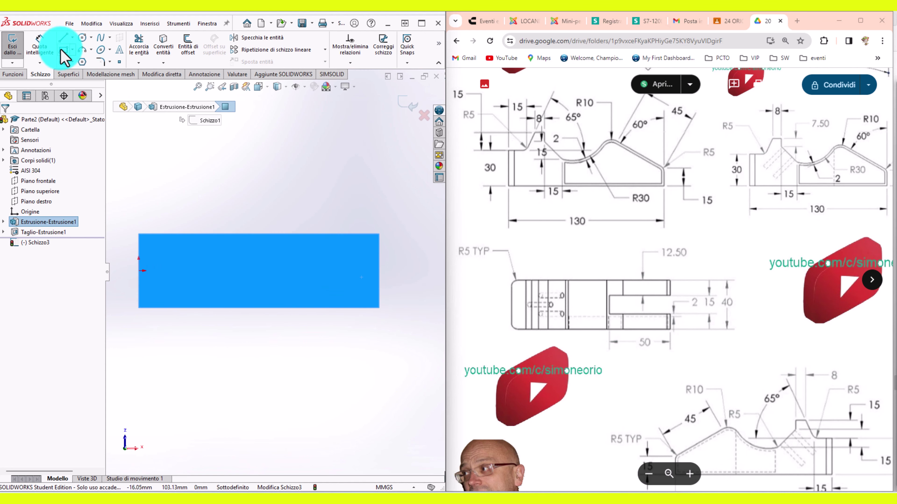
left_click(63, 50)
left_click(306, 262)
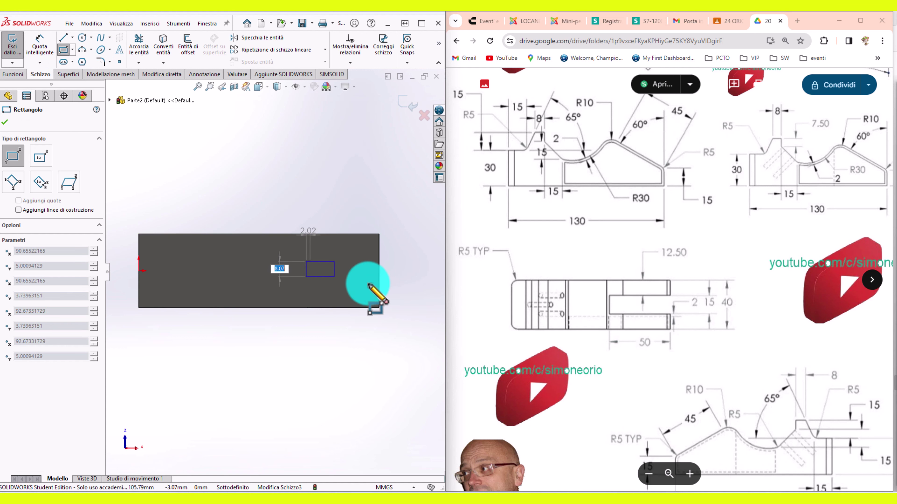
left_click(380, 286)
scroll(380, 287, "down", 2)
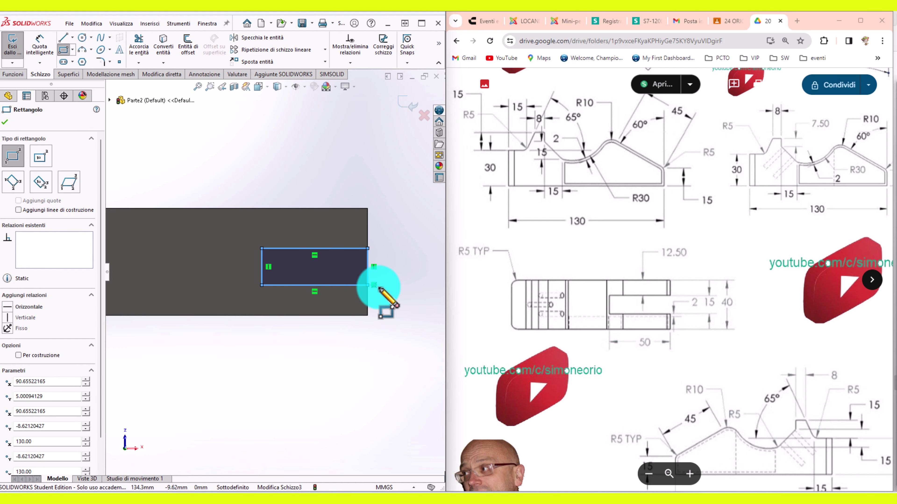
key("Escape")
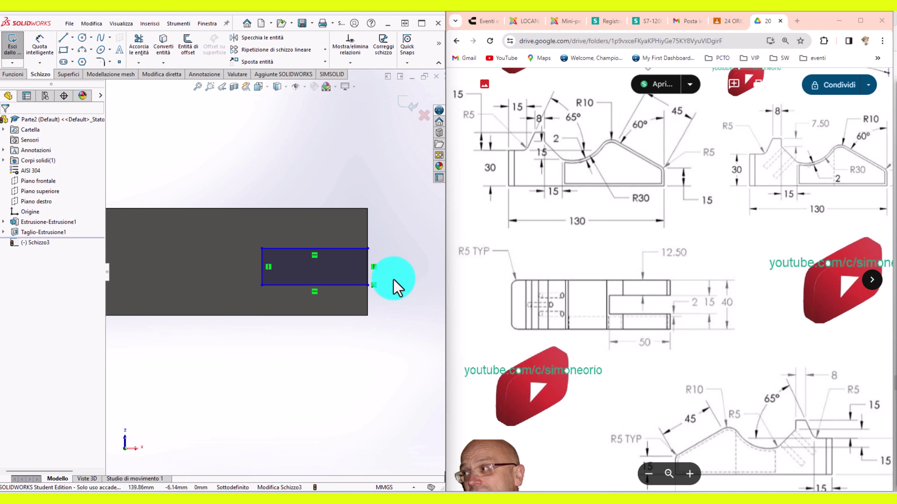
Step: Add construction centerlines to the slot rectangle
left_click(72, 37)
left_click(70, 69)
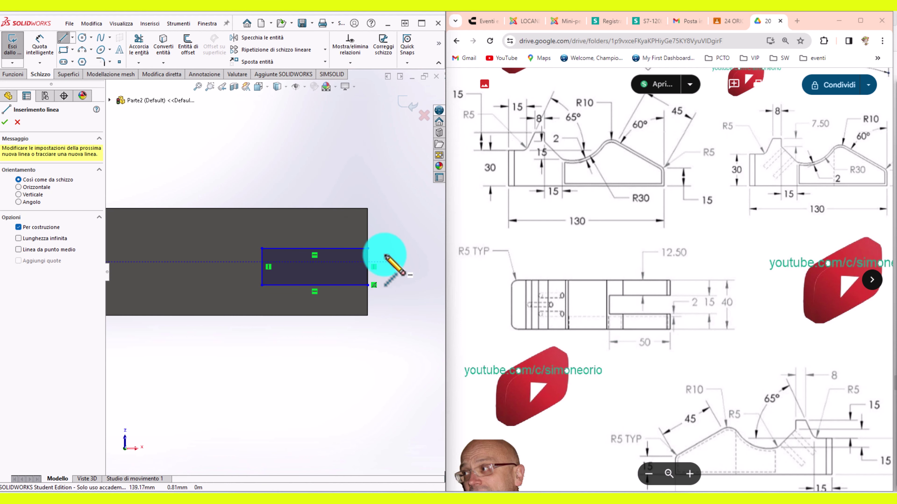
left_click(368, 249)
left_click(367, 208)
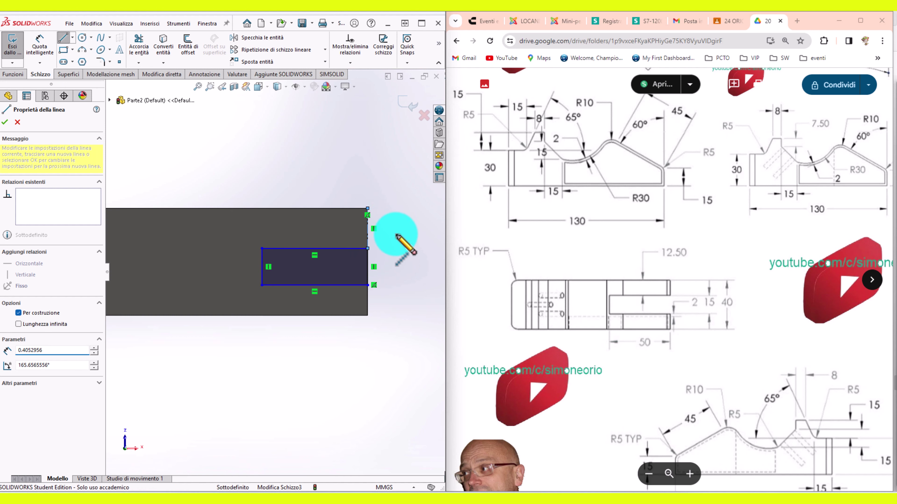
left_click(399, 239)
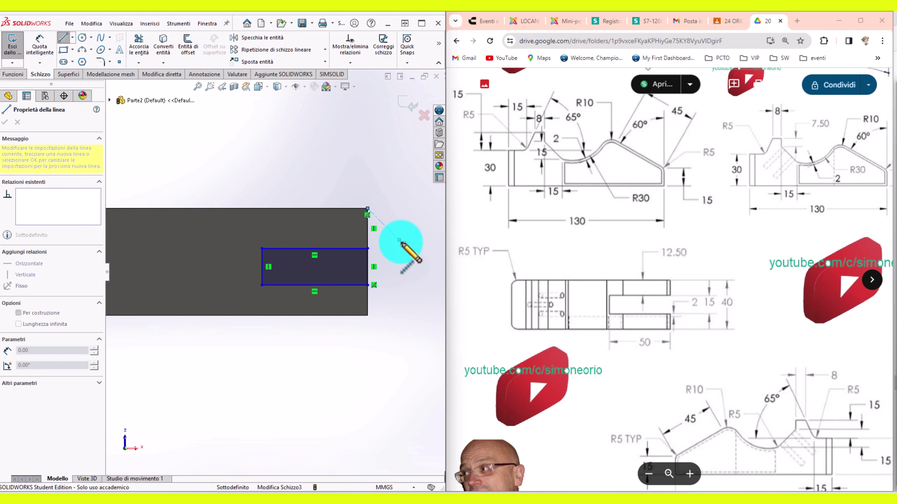
left_click(369, 314)
key("Escape")
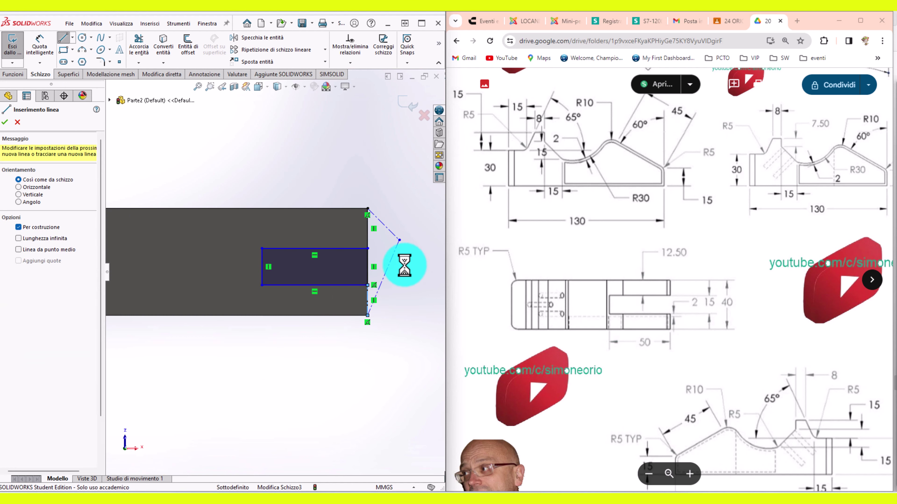
Step: Delete the unwanted diagonal centerlines and make the two edge segments equal
left_click(390, 268)
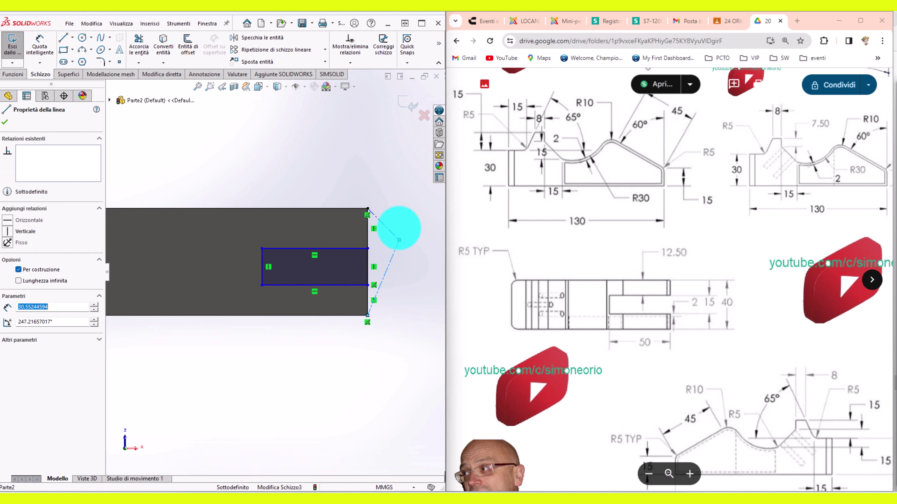
left_click(392, 237, "ctrl")
key("Delete")
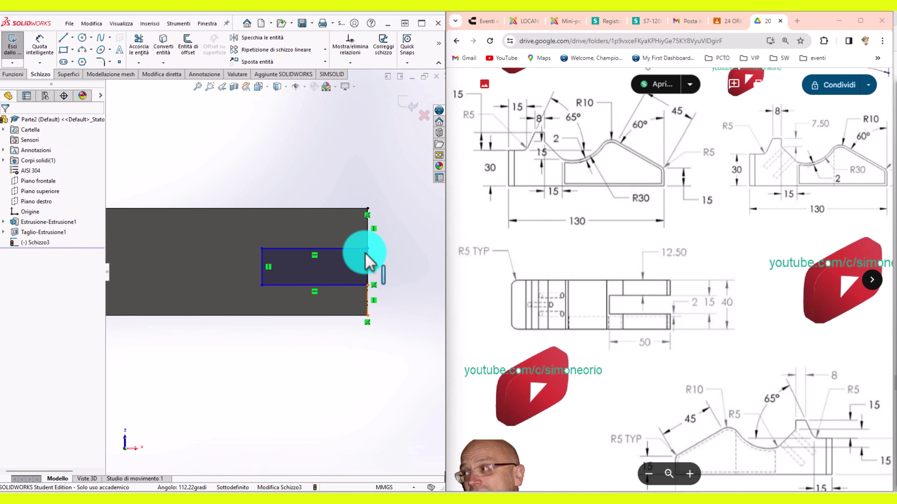
left_click(368, 237)
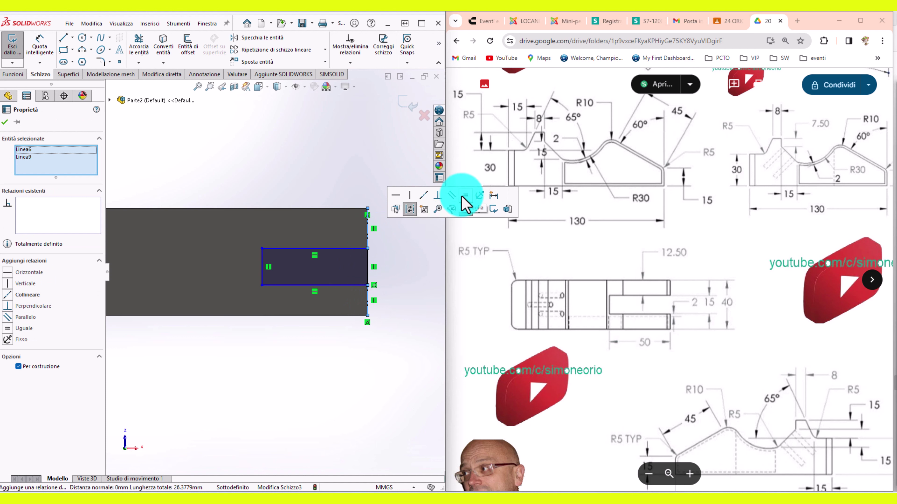
left_click(460, 201)
left_click(369, 176)
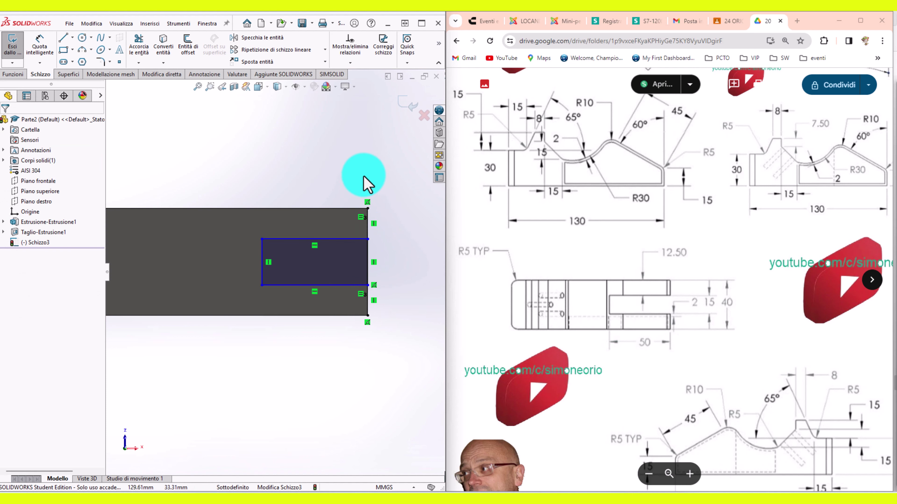
right_click_drag(361, 183, 360, 124)
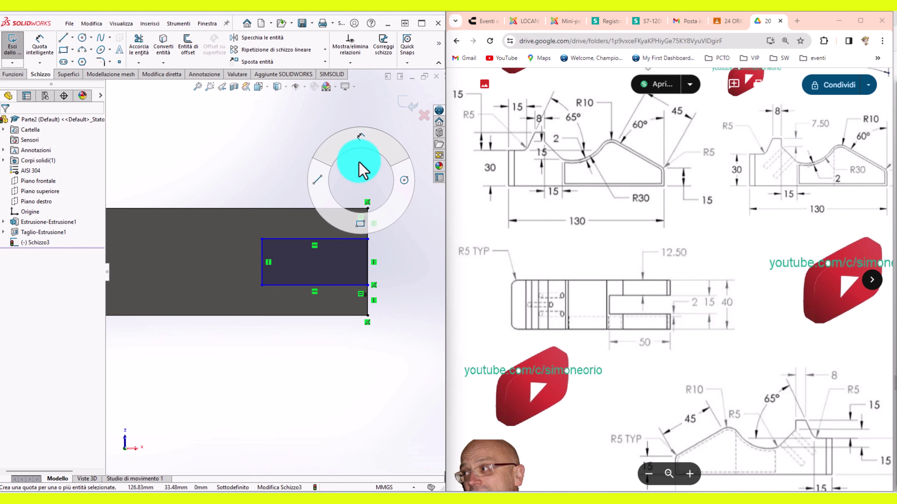
Step: Dimension the slot rectangle's width to 15 mm
left_click(352, 239)
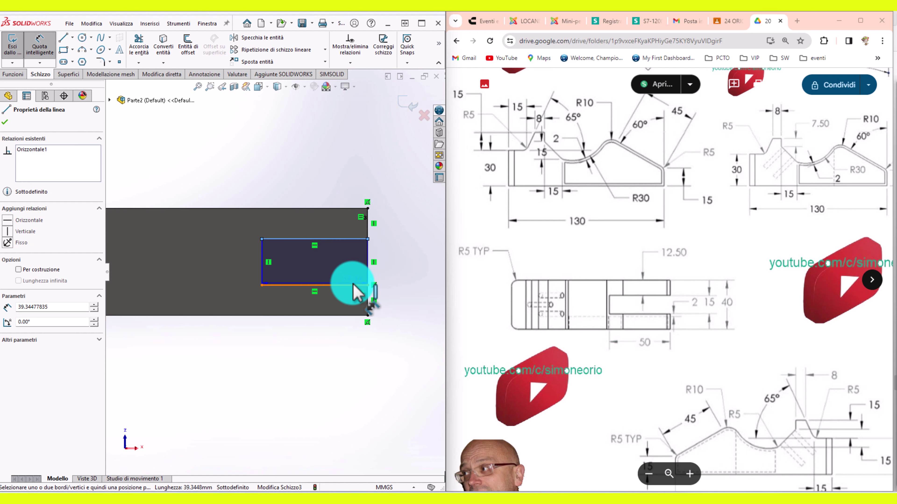
left_click(353, 285)
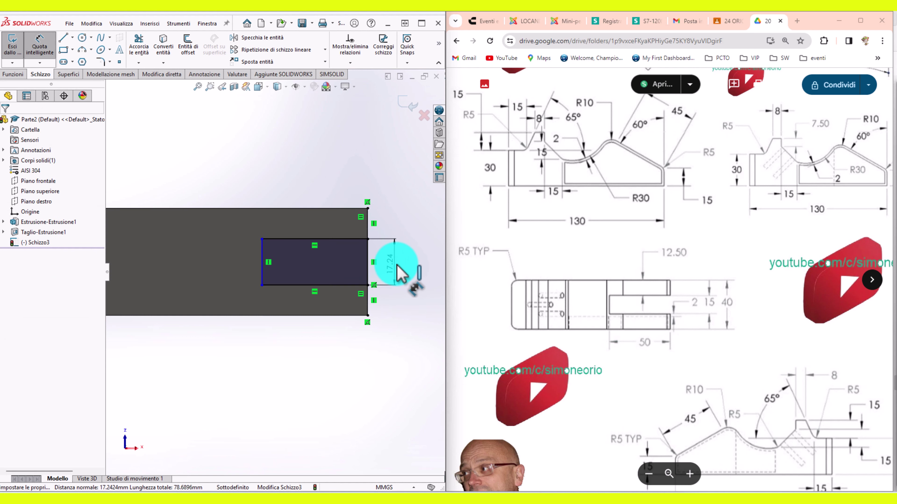
left_click(397, 269)
type("15")
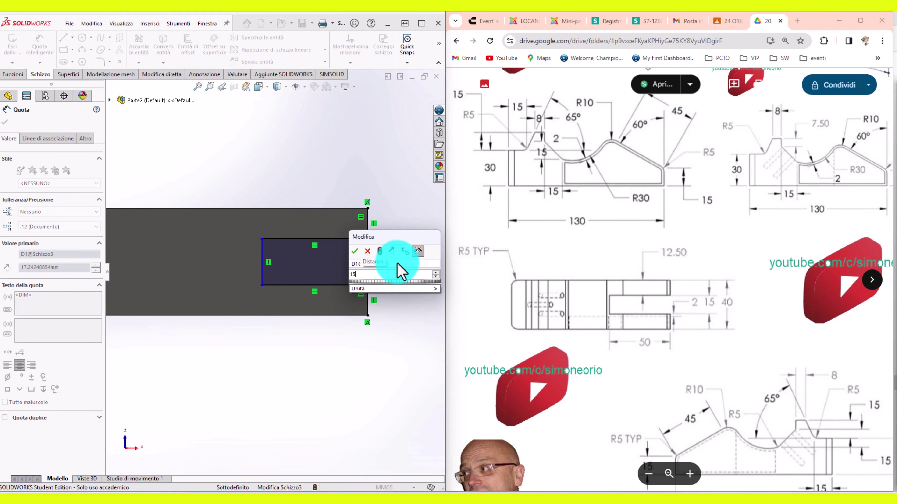
key("Return")
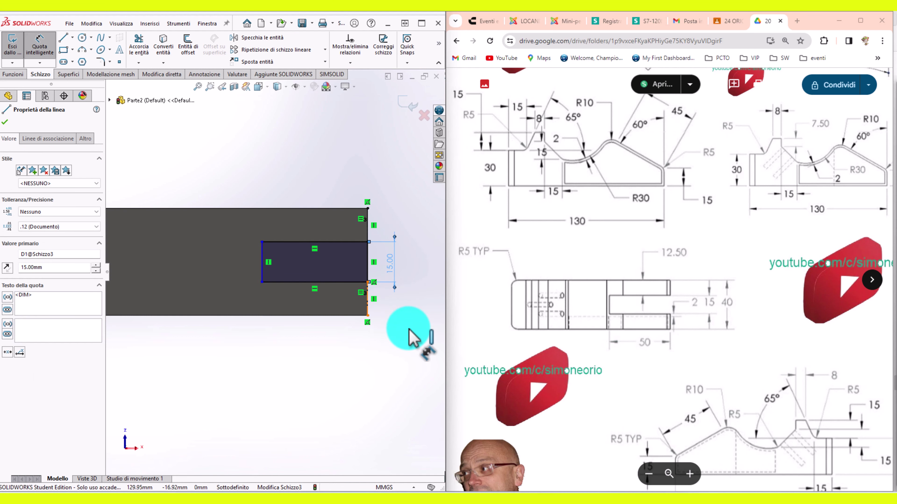
left_click(368, 299)
key("Escape")
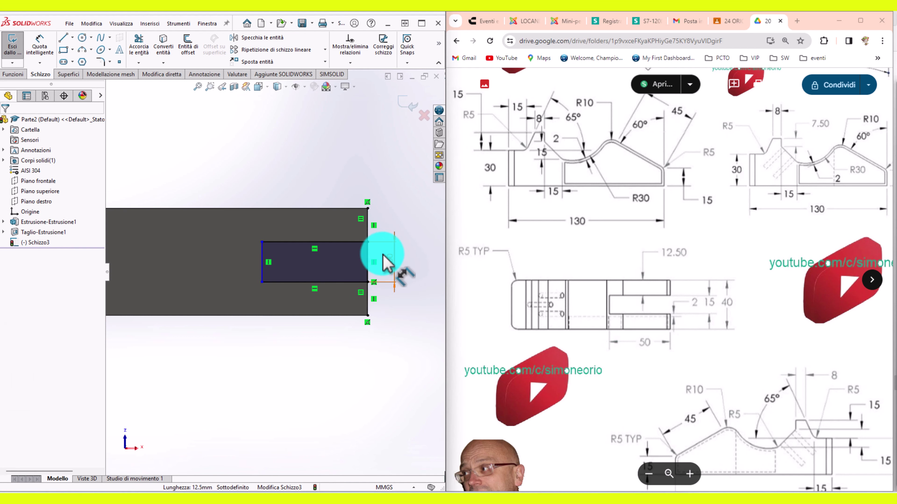
right_click_drag(437, 235, 431, 184)
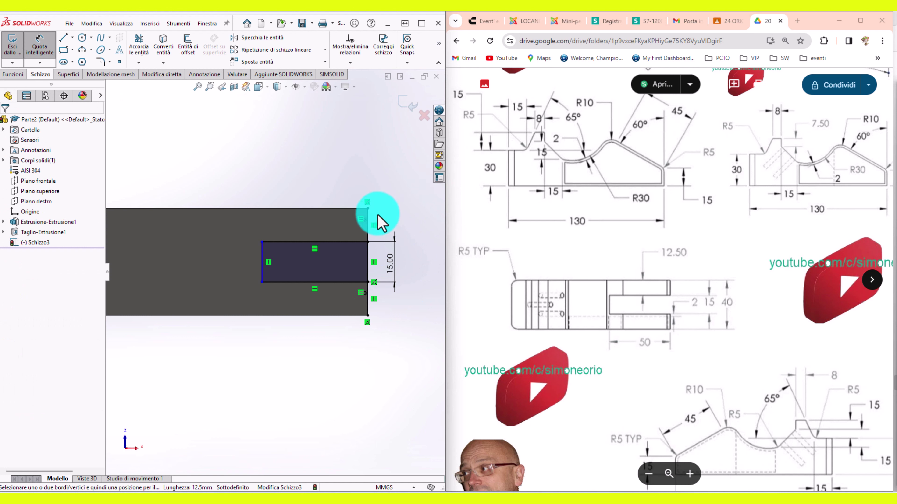
left_click(371, 217)
key("Escape")
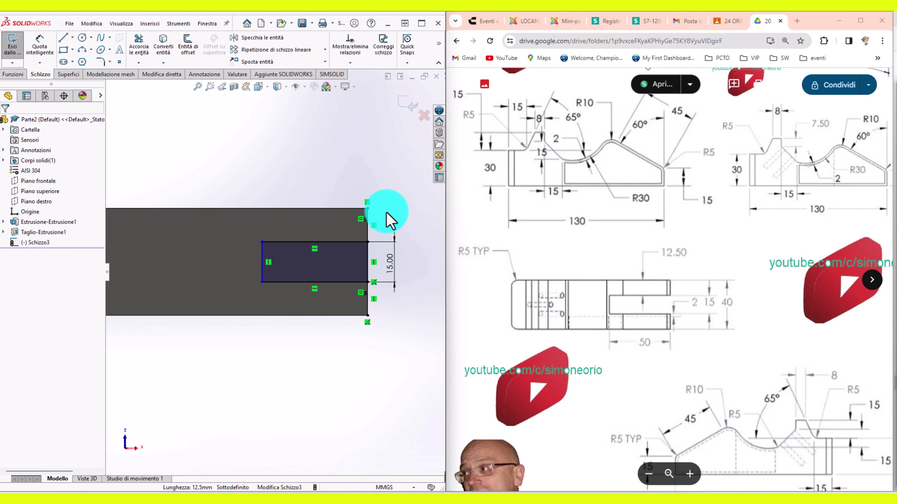
Step: Dimension the slot length to 50 mm and exit the sketch
right_click_drag(300, 380, 306, 305)
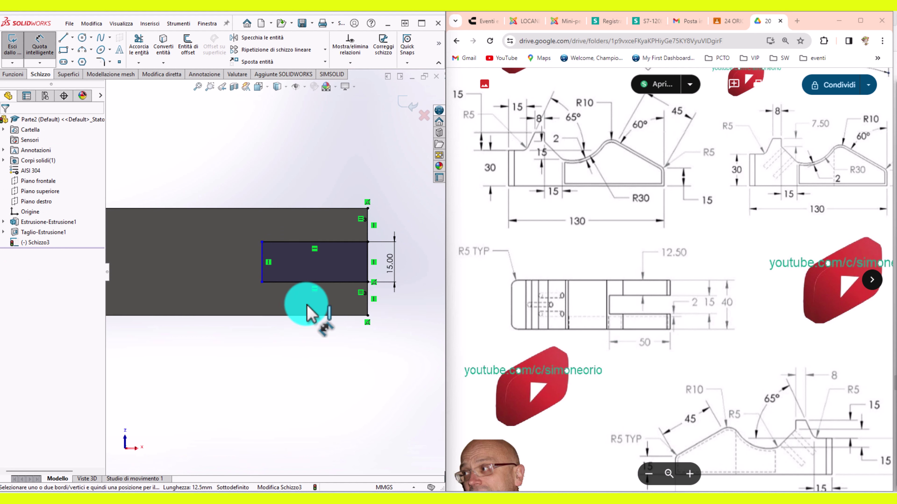
left_click(304, 282)
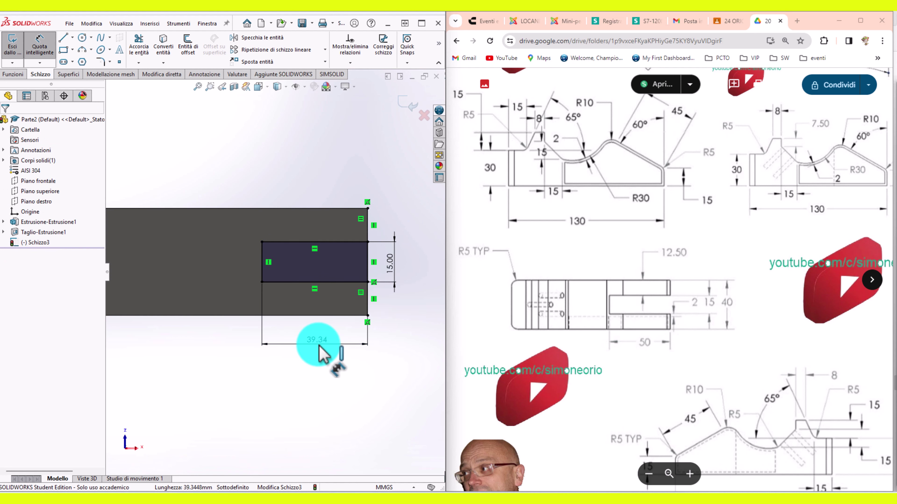
left_click(319, 346)
type("50")
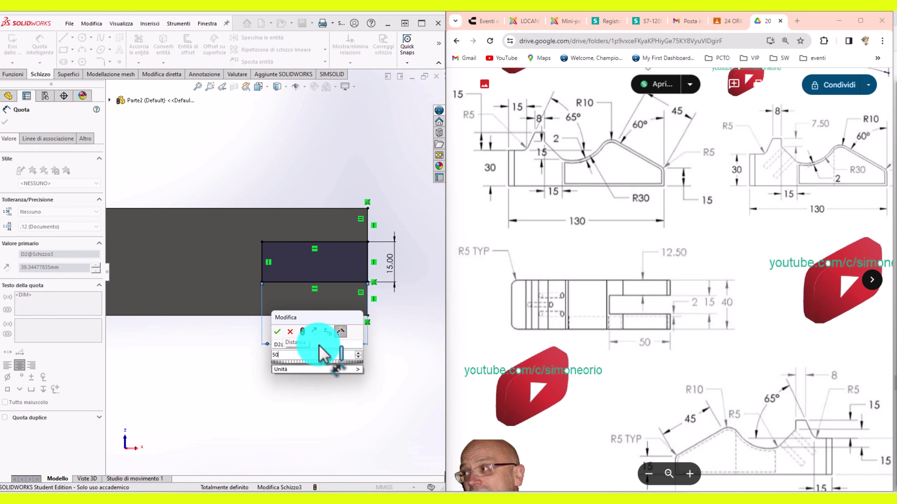
left_click(278, 332)
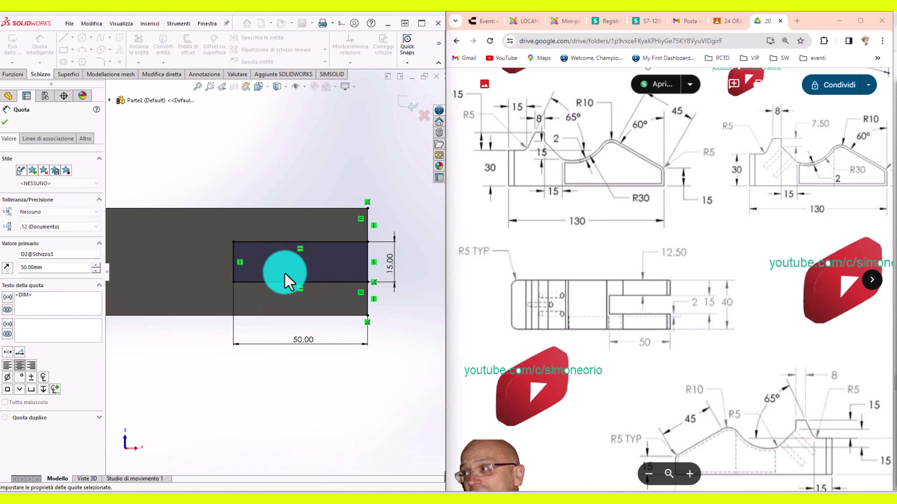
key("Escape")
middle_click_drag(304, 254, 270, 340)
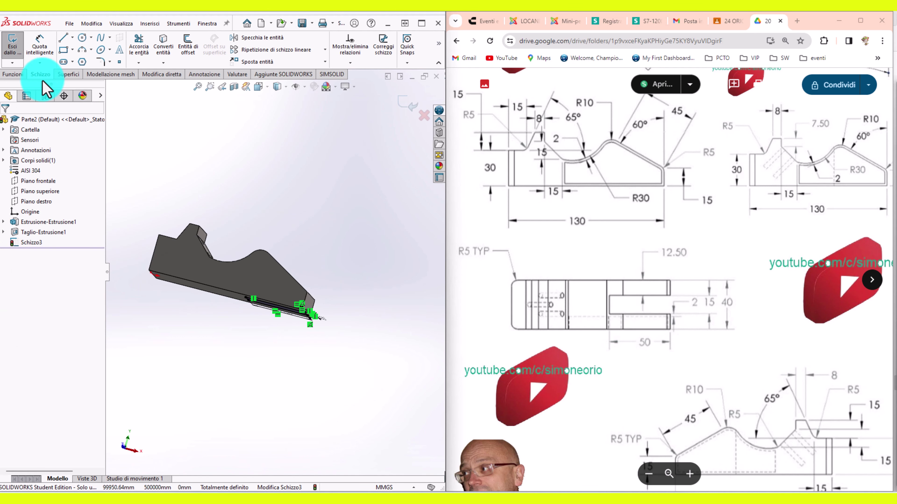
Step: Extrude-cut the slot sketch with Passante (through all) in Direzione 1
left_click(14, 74)
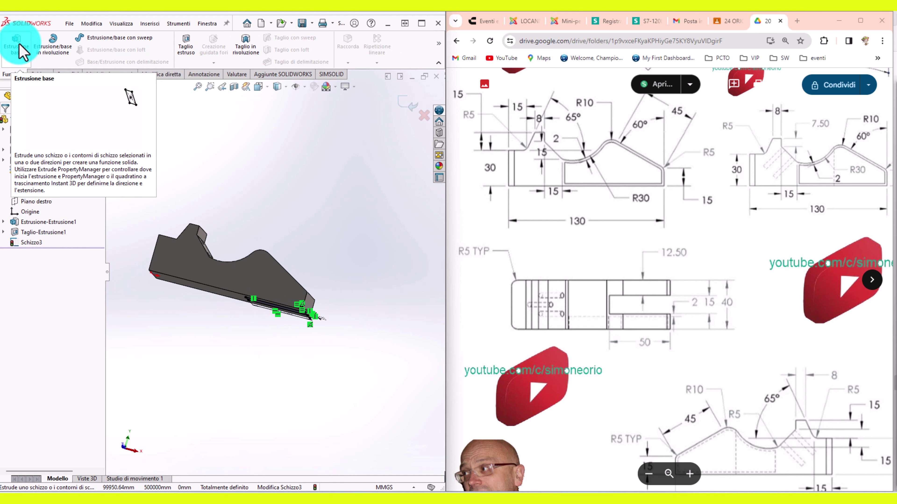
left_click(184, 48)
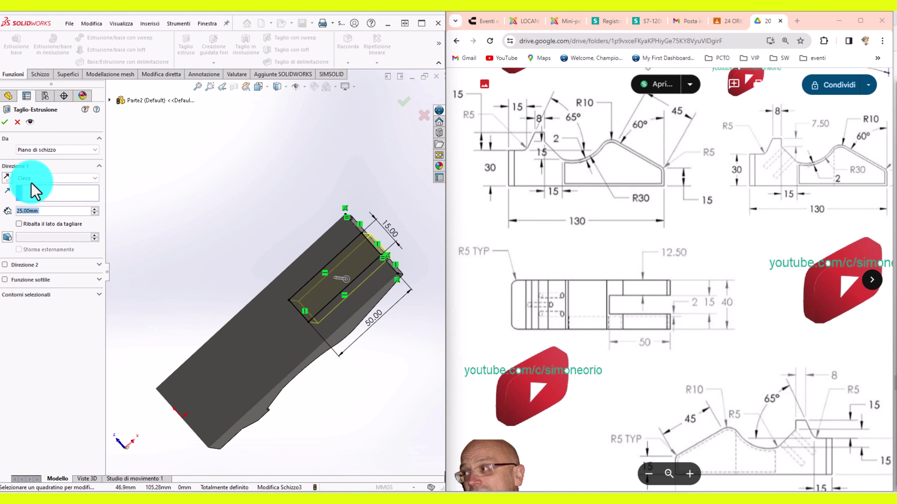
left_click(30, 192)
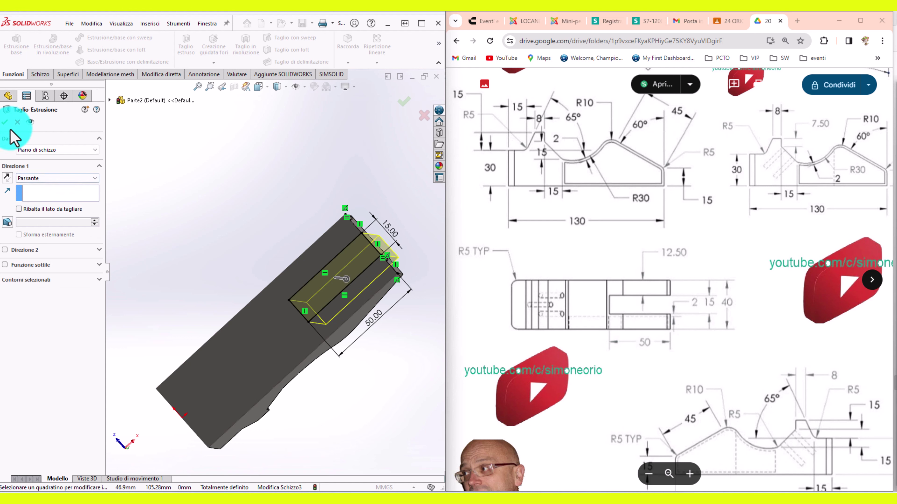
left_click(5, 122)
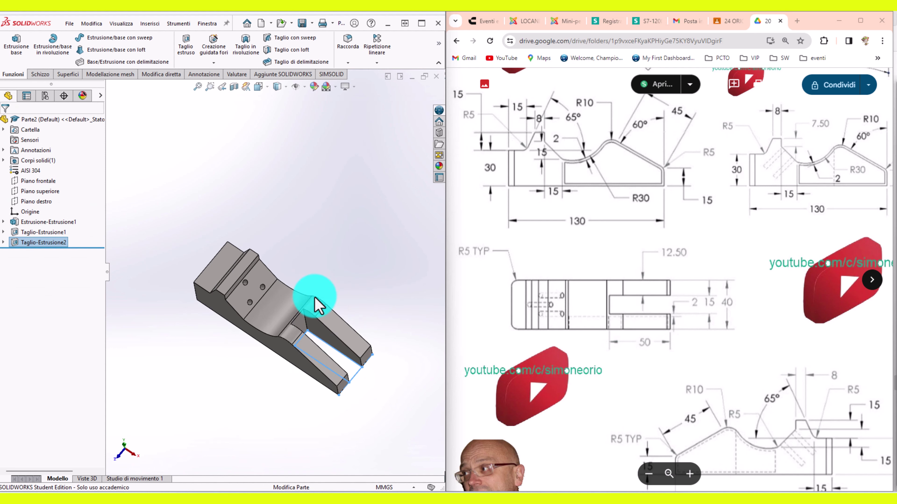
Step: Roll the feature tree back above Taglio-Estrusione2
middle_click_drag(316, 299, 291, 261)
left_click(90, 243)
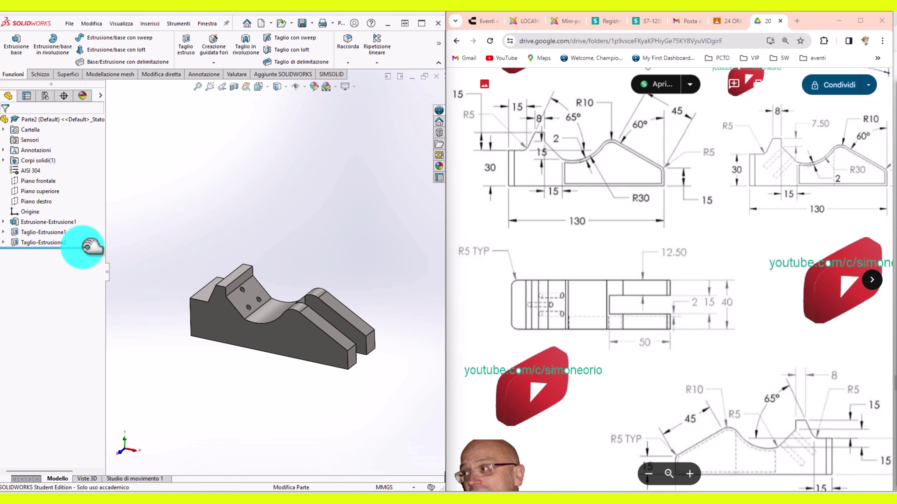
left_click_drag(88, 246, 90, 237)
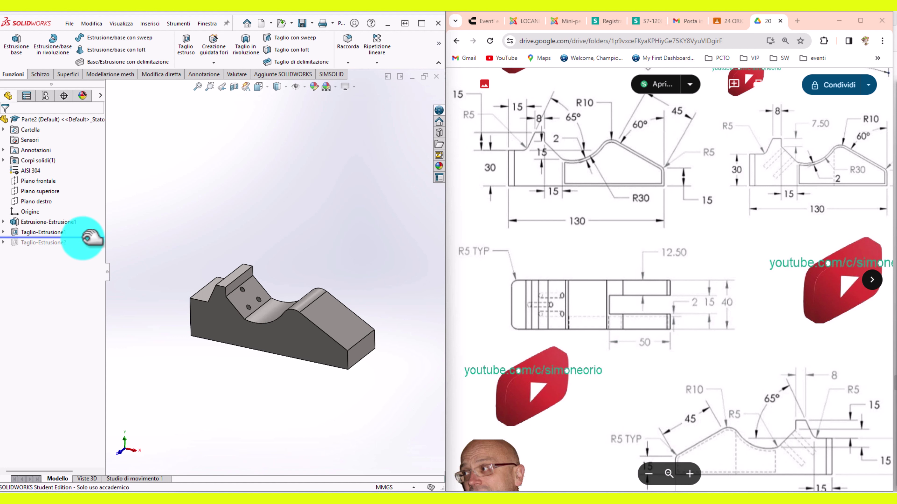
scroll(339, 310, "down", 2)
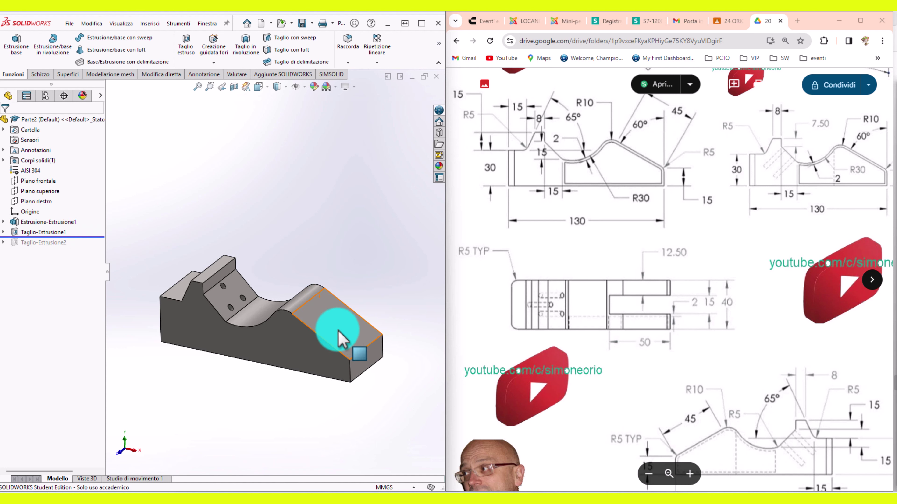
Step: Select the right end edge, the curved cut's lower edge and the left end edge for filleting
left_click(367, 351)
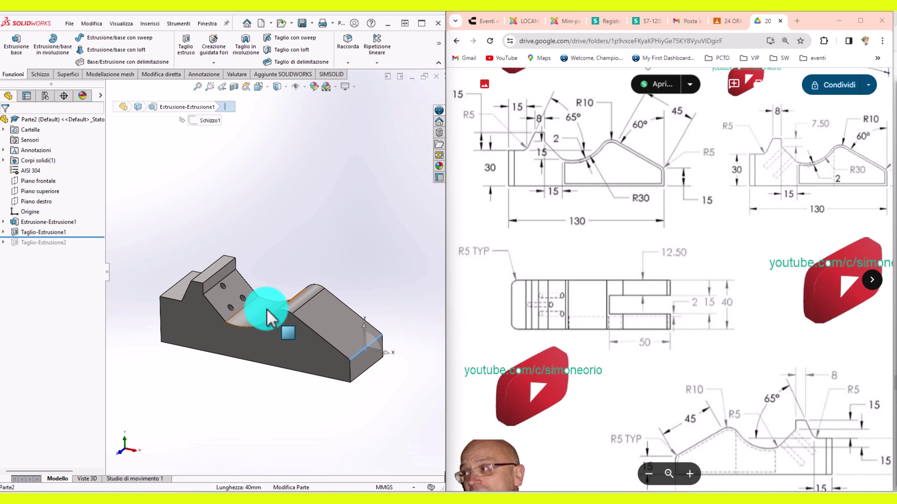
left_click(243, 308, "ctrl")
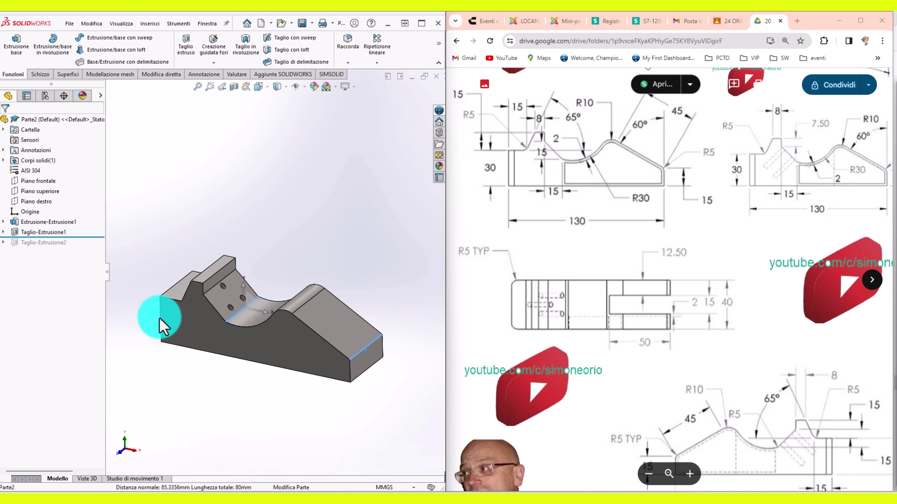
mouse_move(176, 290)
middle_mouse_down()
mouse_move(260, 345)
mouse_move(214, 320)
middle_mouse_up()
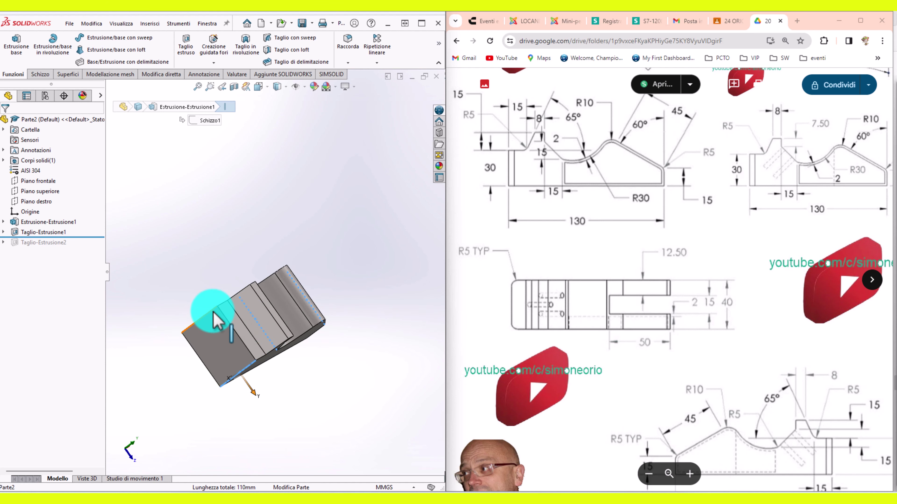
left_click(213, 312, "ctrl")
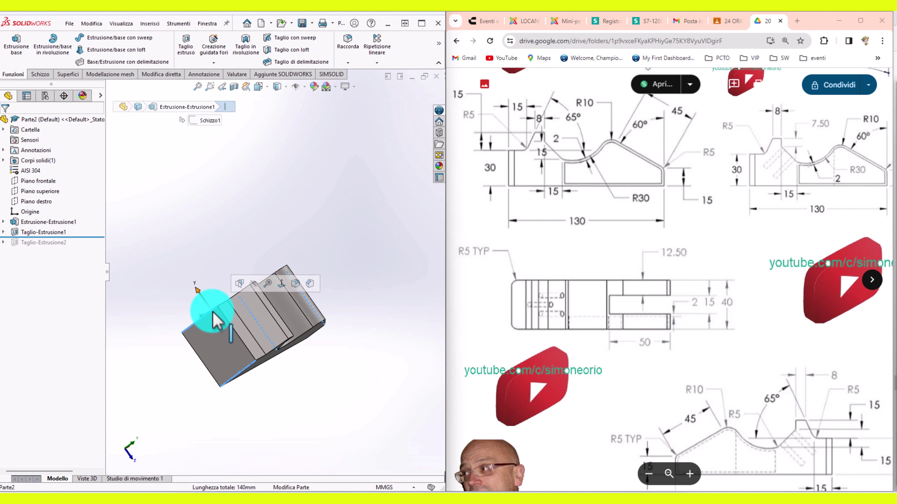
Step: Apply a 5 mm Raccordo fillet to the selected edges, then roll forward past Taglio-Estrusione2
left_click(295, 283)
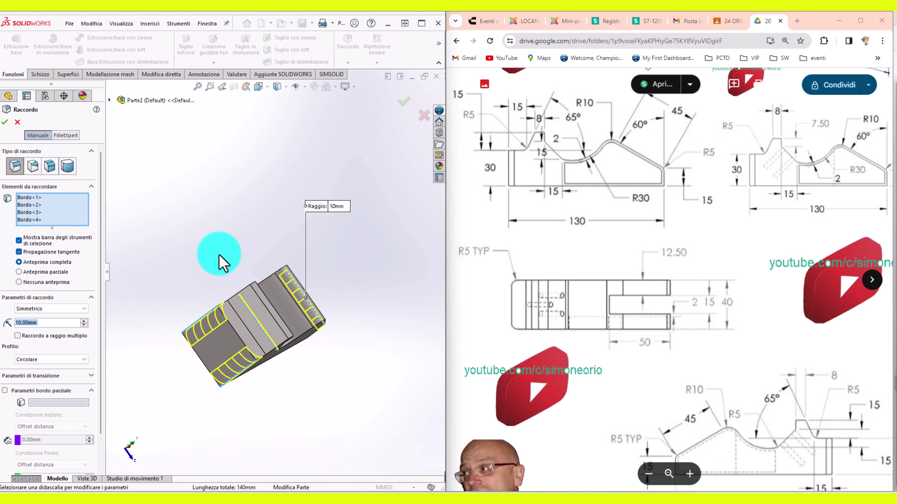
type("5")
key("Return")
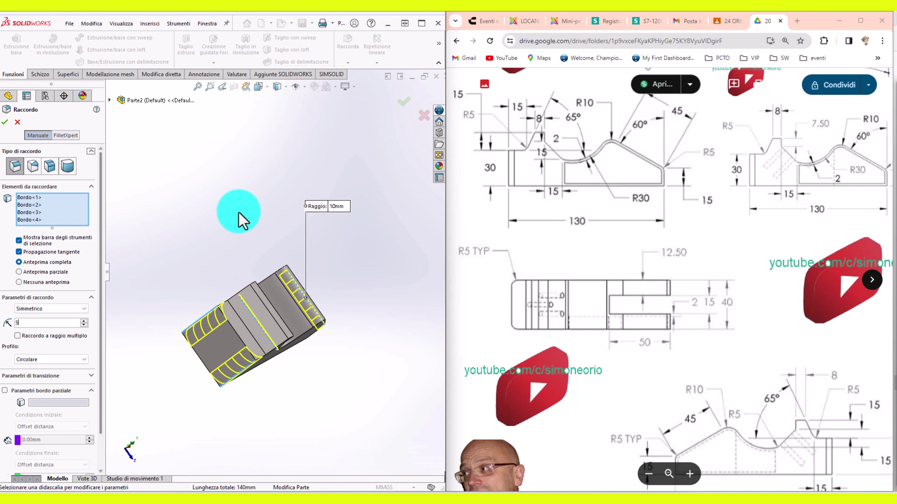
left_click(5, 122)
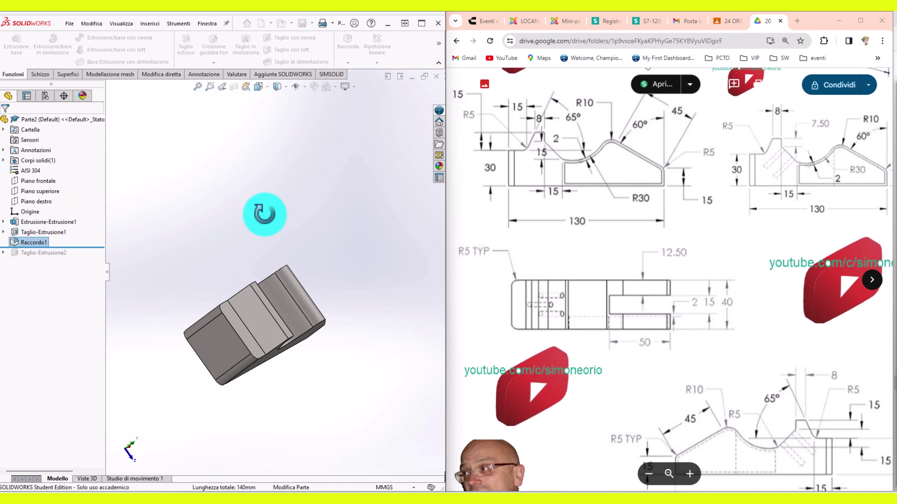
middle_click_drag(263, 212, 170, 174)
left_click_drag(81, 248, 81, 258)
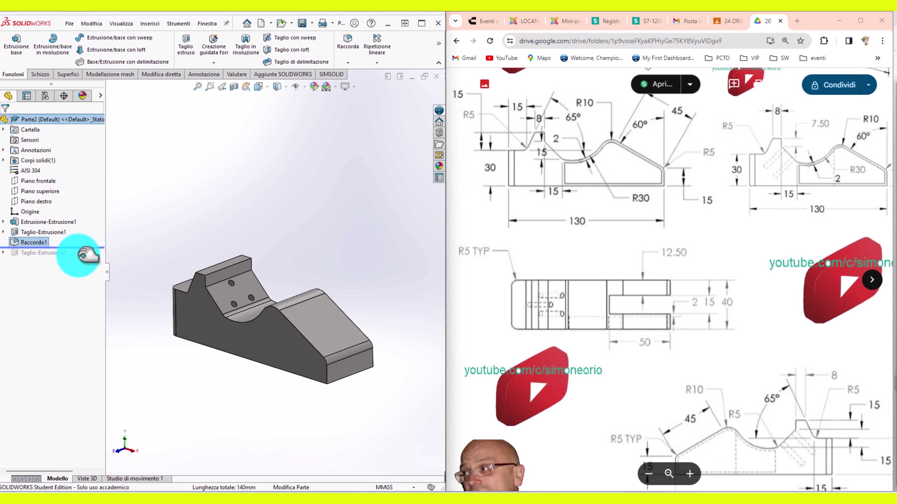
middle_click_drag(264, 260, 286, 279)
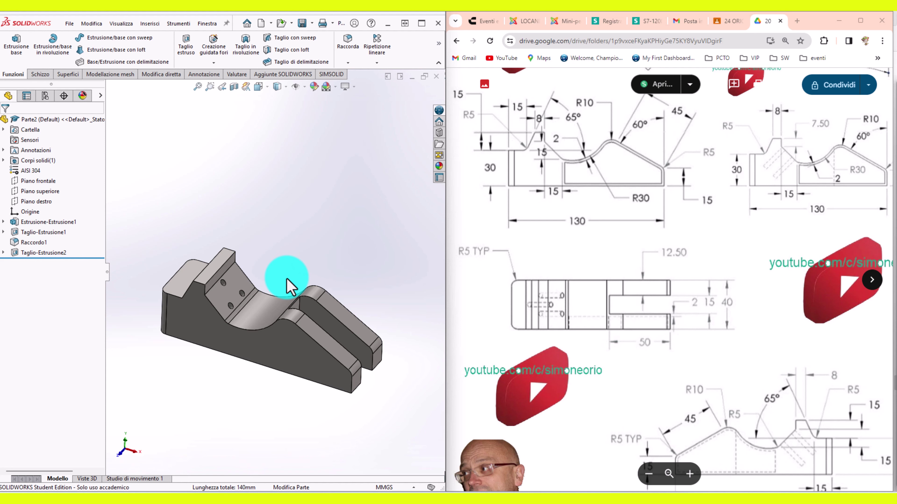
middle_click_drag(230, 267, 250, 263)
left_click(320, 371)
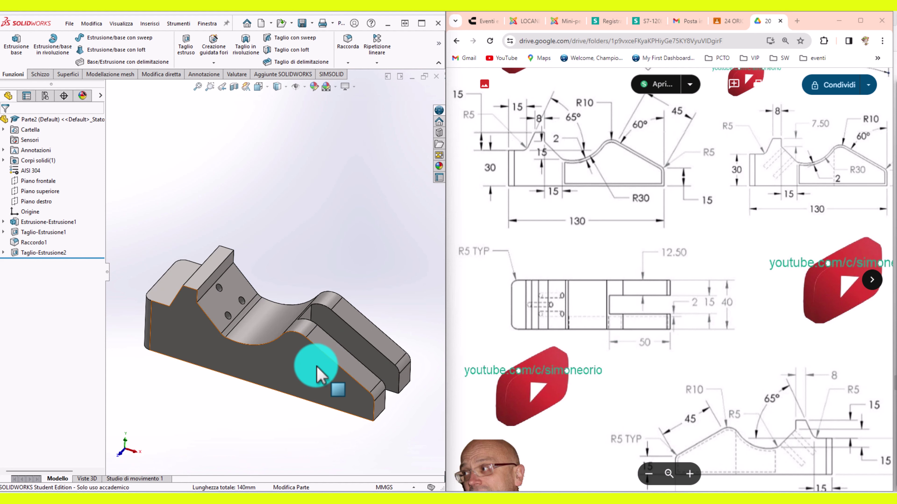
left_click(357, 339)
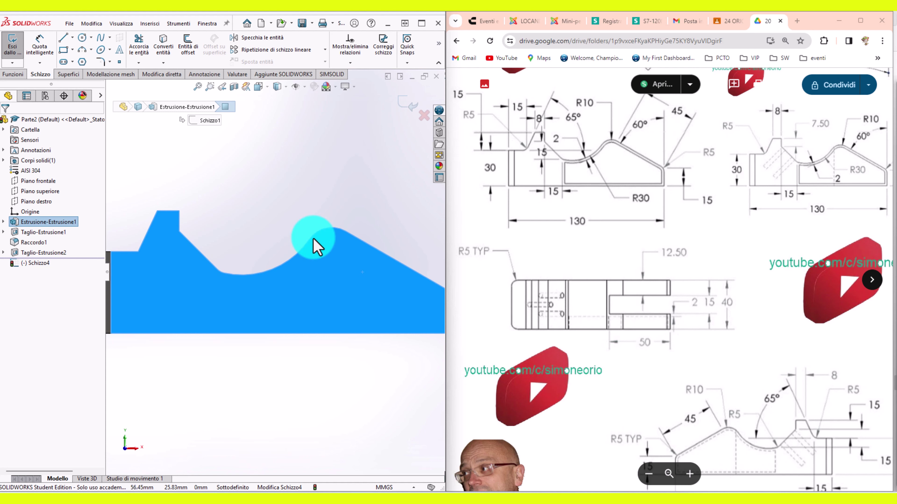
key("Escape")
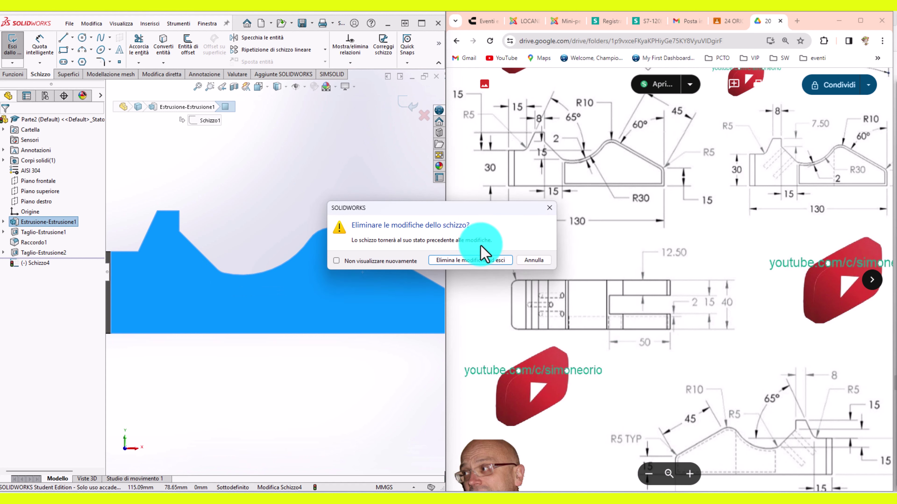
left_click(501, 267)
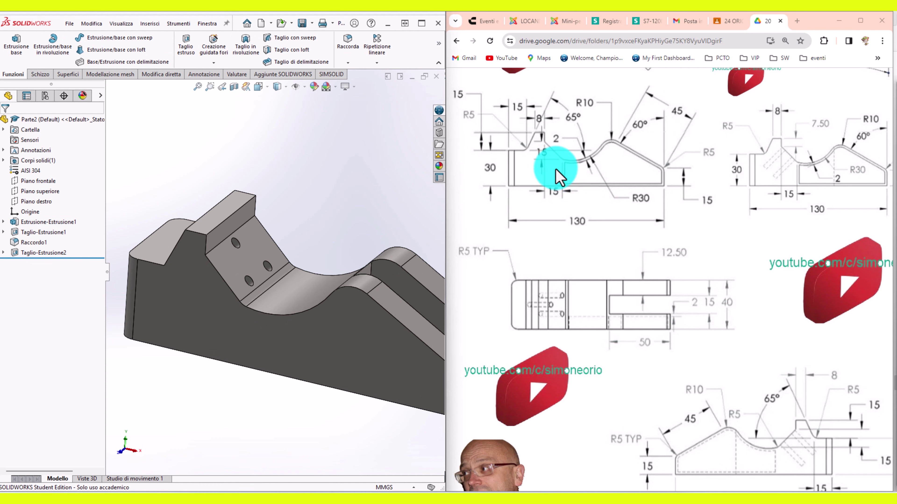
Step: Roll forward past Taglio-Estrusione2 and start sketch Schizzo5 on the block's front face
scroll(310, 270, "up", 3)
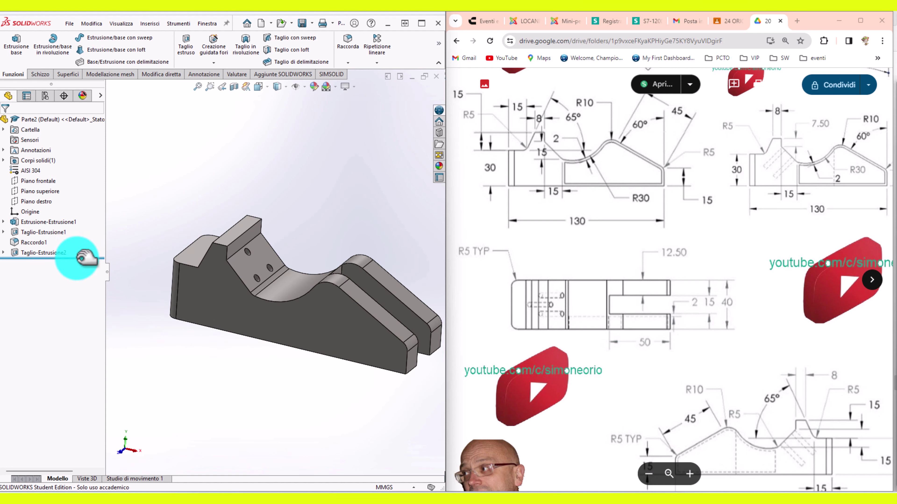
left_click_drag(53, 257, 79, 249)
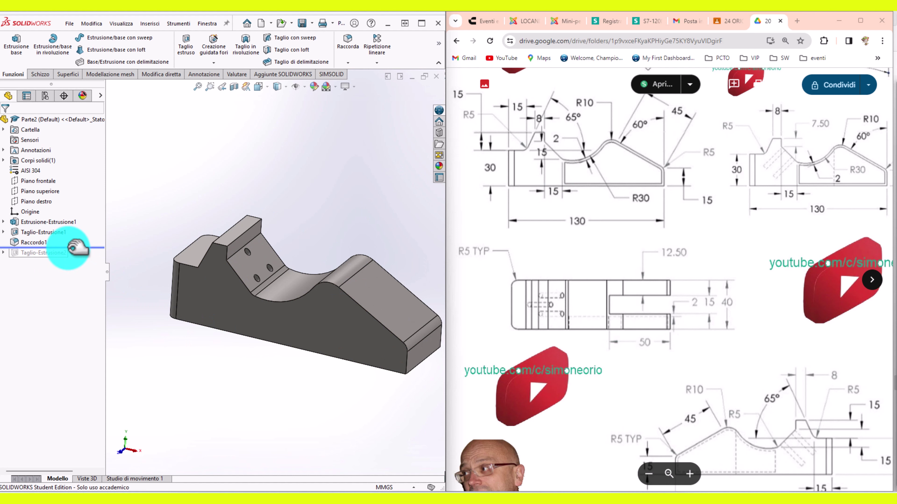
mouse_move(79, 248)
left_mouse_down()
mouse_move(73, 258)
mouse_move(81, 239)
left_mouse_up()
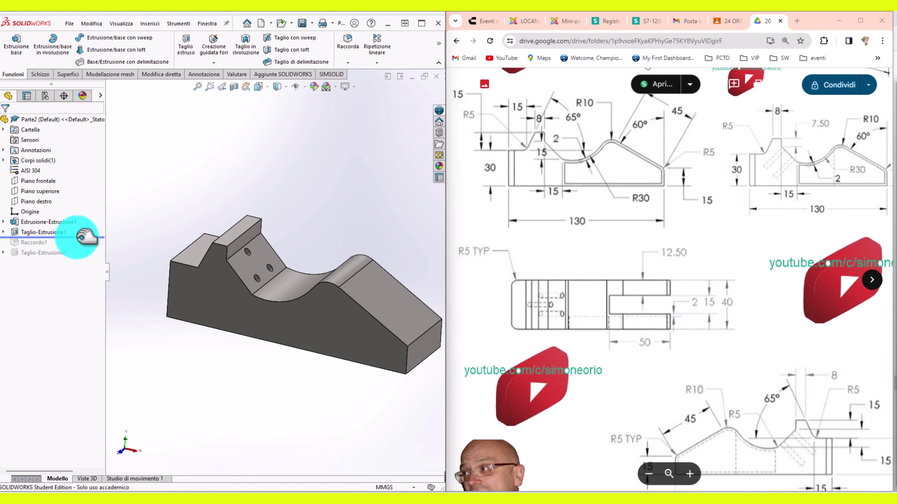
left_click_drag(87, 237, 88, 259)
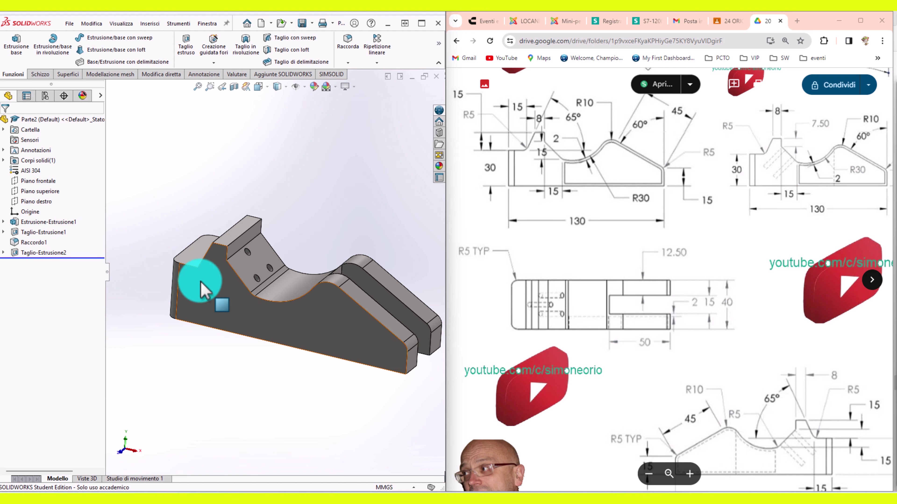
mouse_move(201, 286)
middle_mouse_down()
mouse_move(218, 255)
mouse_move(221, 270)
mouse_move(300, 280)
mouse_move(125, 291)
middle_mouse_up()
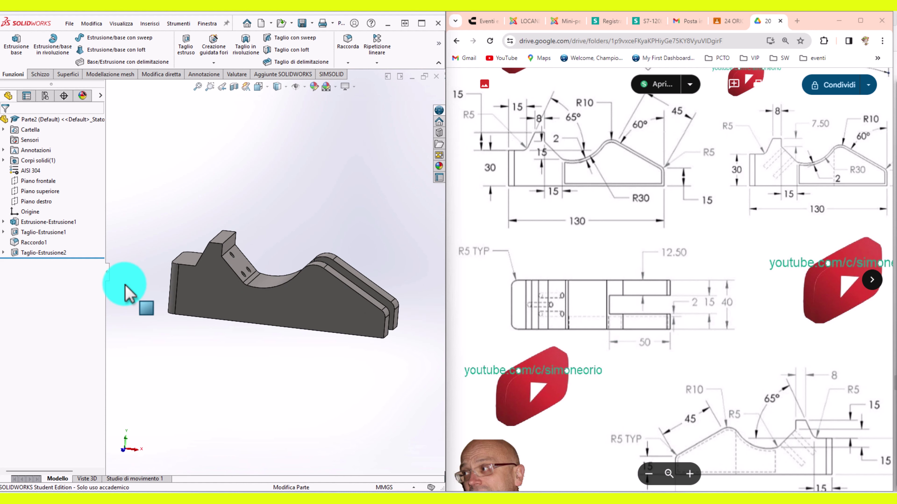
left_click(327, 309)
left_click(378, 276)
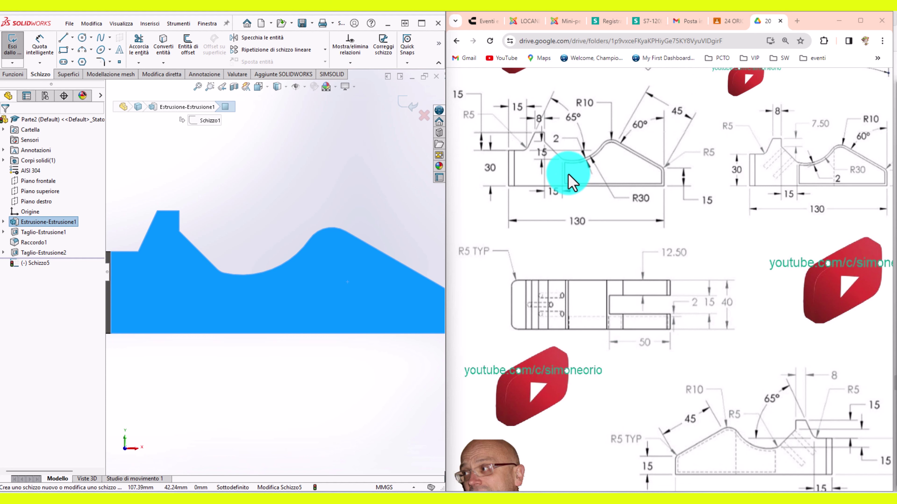
Step: Offset the front face outline 2.00 mm inward using reversed direction
left_click(193, 47)
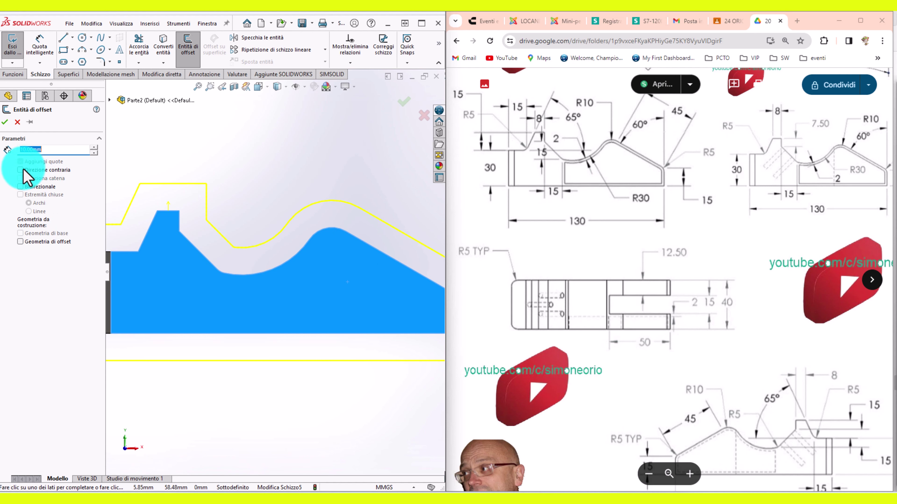
left_click_drag(53, 153, 5, 161)
type("2")
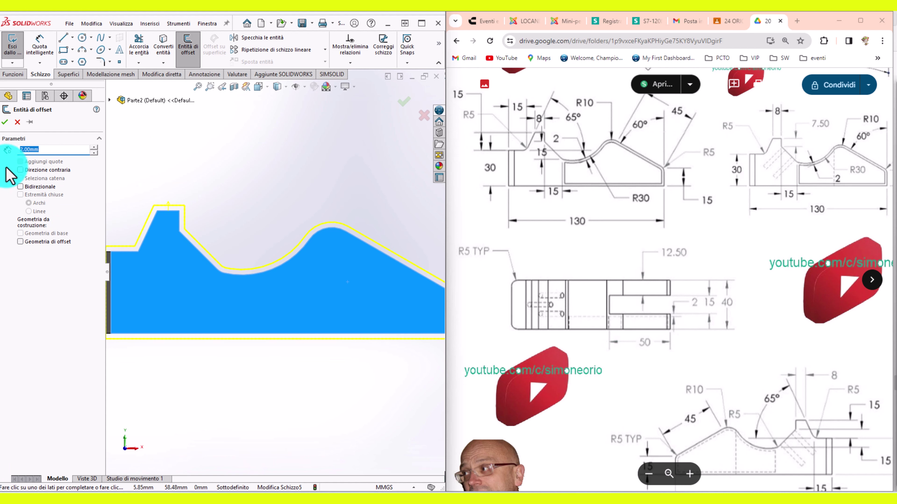
left_click(21, 173)
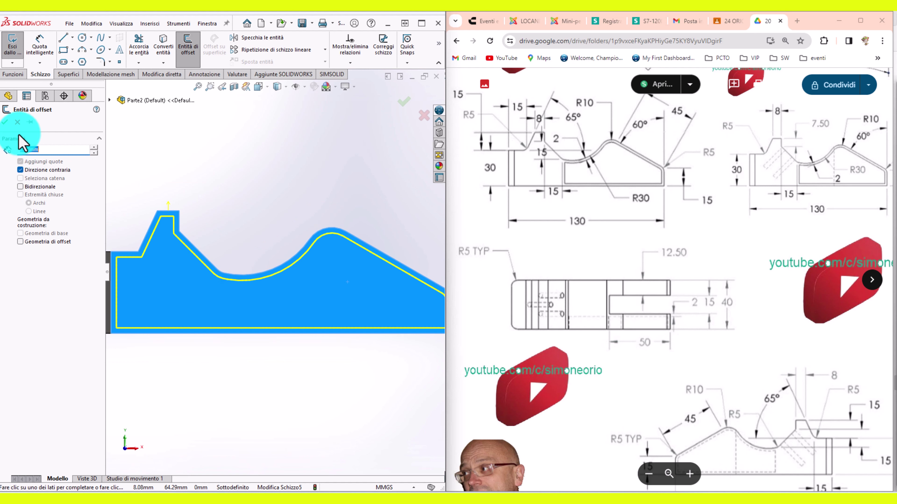
left_click(5, 121)
scroll(255, 307, "down", 3)
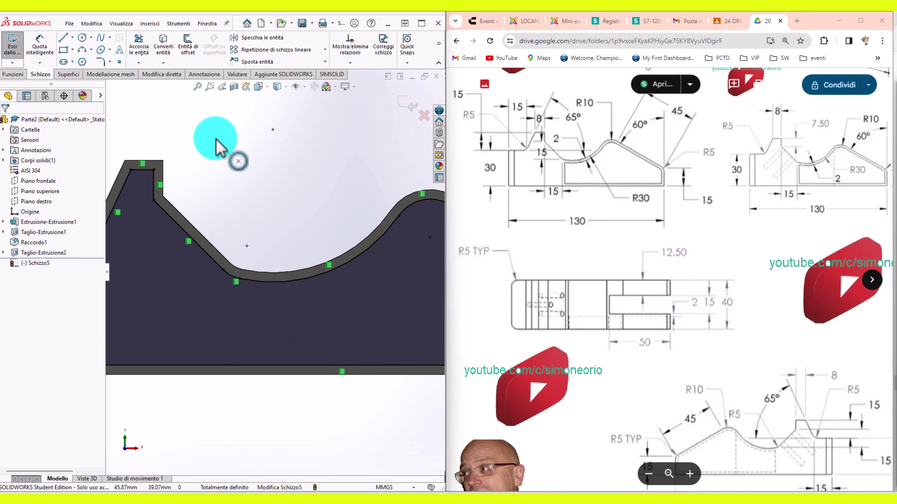
Step: Draw a vertical line from the inner offset curve, coincident with the bottom edge
left_click(67, 38)
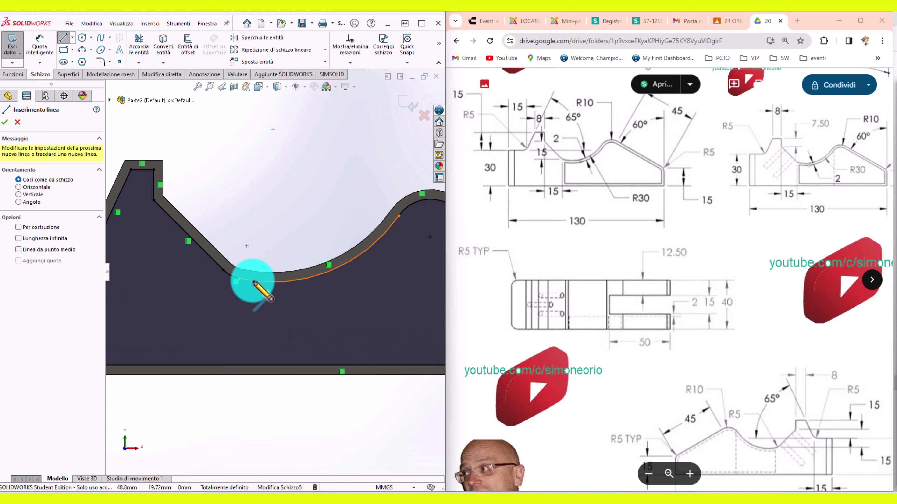
left_click(250, 234)
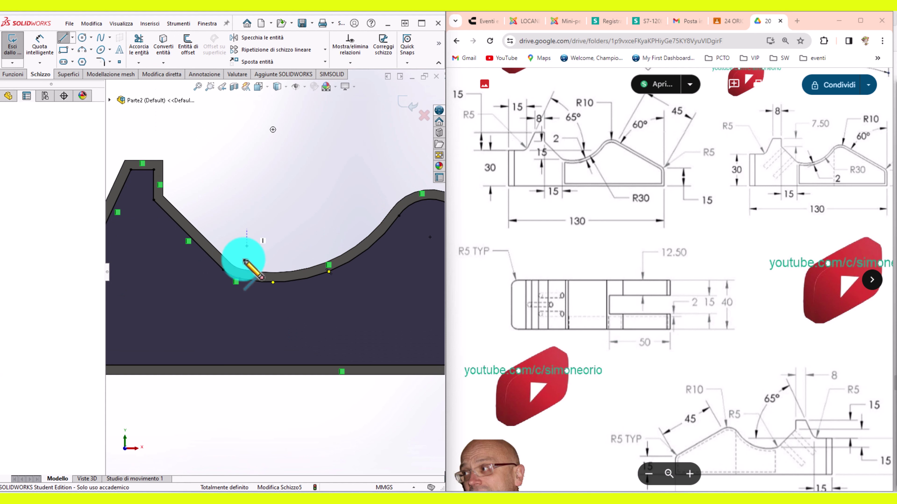
left_click(247, 394)
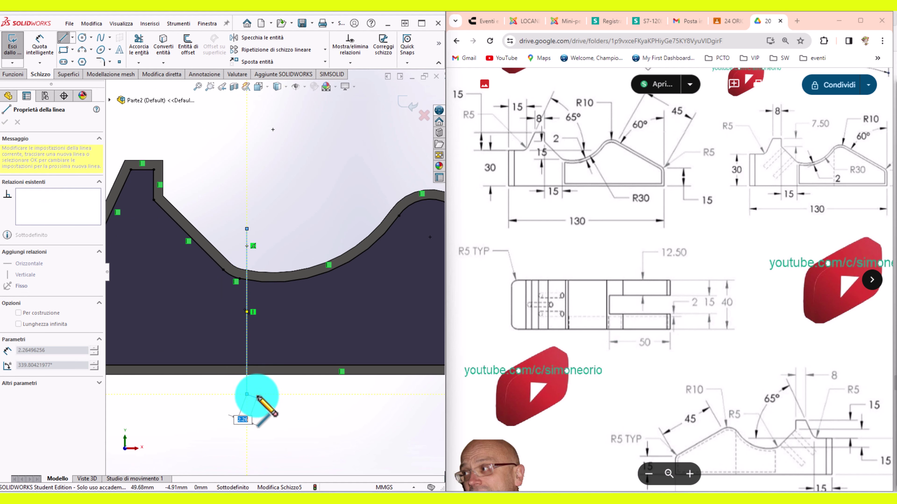
key("Escape")
left_click(246, 395)
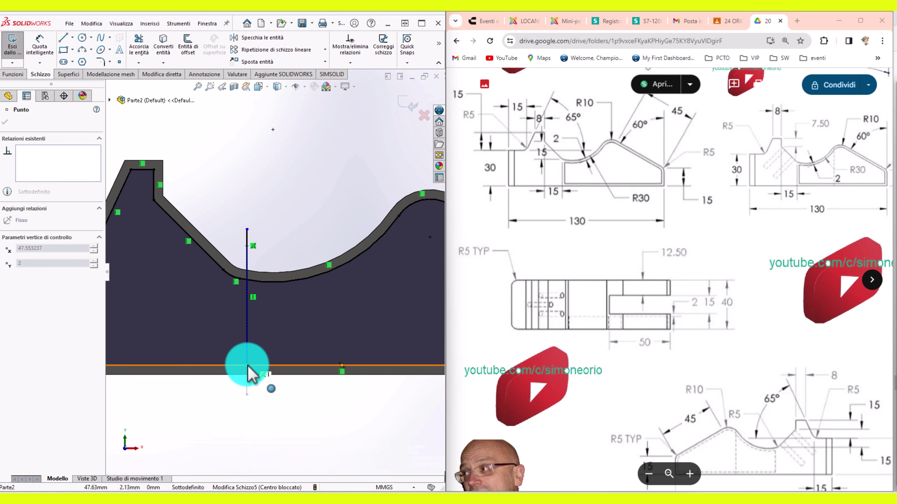
left_click(258, 369, "ctrl")
left_click(269, 316)
scroll(270, 293, "down", 1)
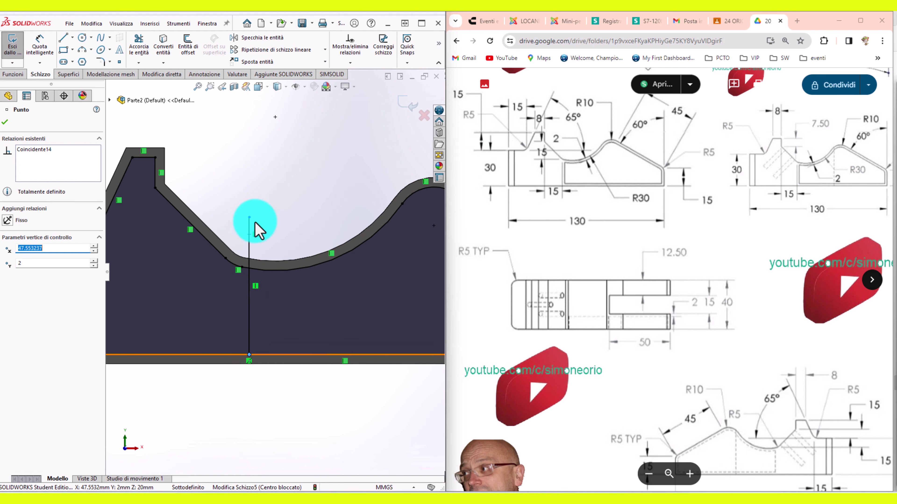
left_click(252, 218)
mouse_move(266, 226)
left_mouse_down()
mouse_move(280, 237)
mouse_move(259, 239)
left_mouse_up()
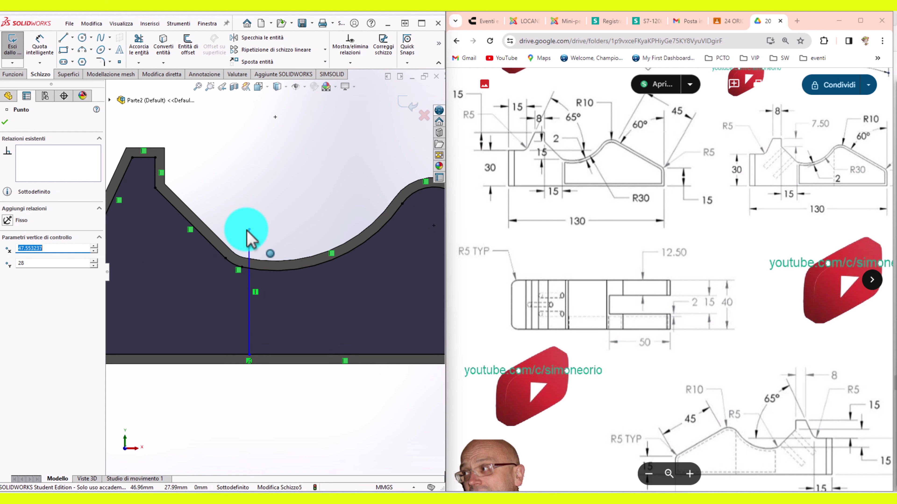
Step: Check the vertical line's 26 mm length and exit the sketch
left_click(250, 297)
scroll(259, 291, "down", 2)
scroll(256, 280, "down", 2)
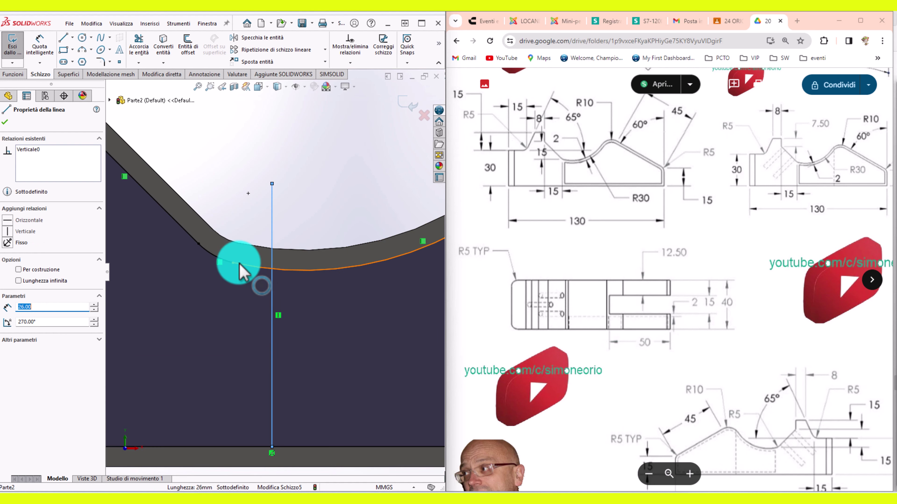
middle_click_drag(230, 276, 243, 255)
scroll(244, 252, "up", 2)
scroll(246, 251, "up", 2)
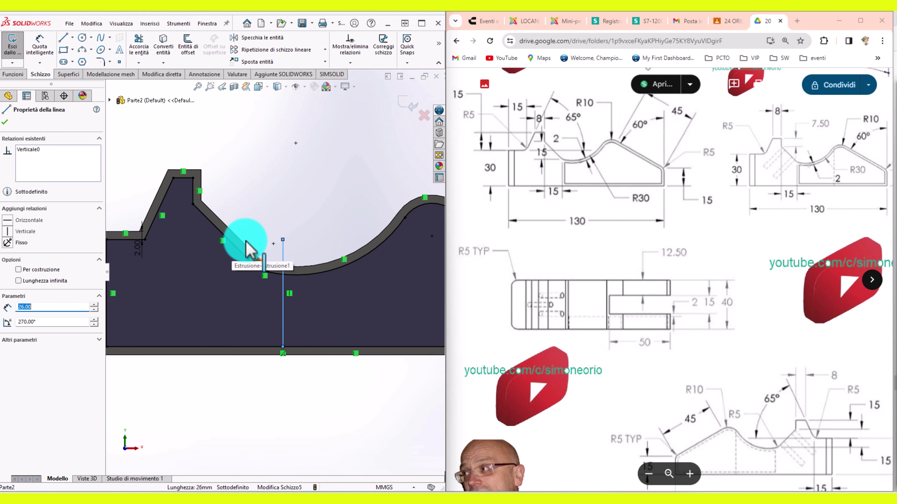
scroll(246, 251, "up", 1)
left_click(401, 106)
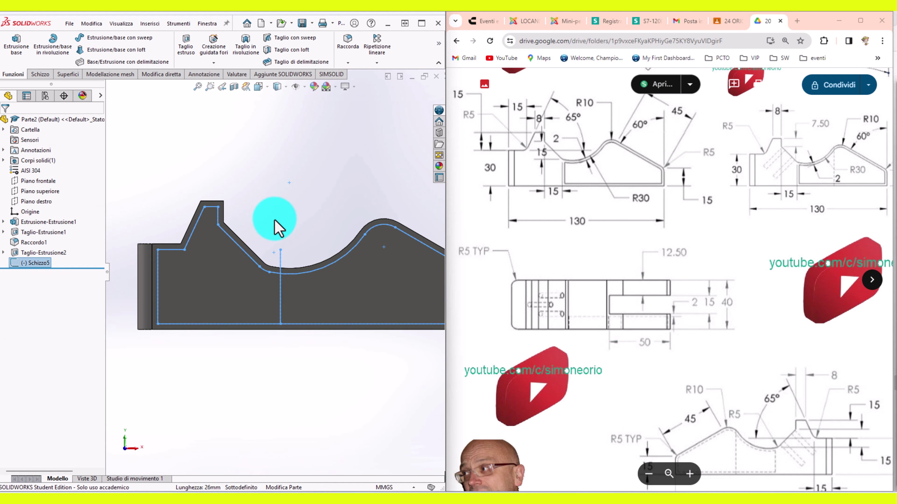
Step: Reopen the pocket sketch Schizzo5 from the base extrusion for editing
left_click(3, 222)
left_click(50, 223)
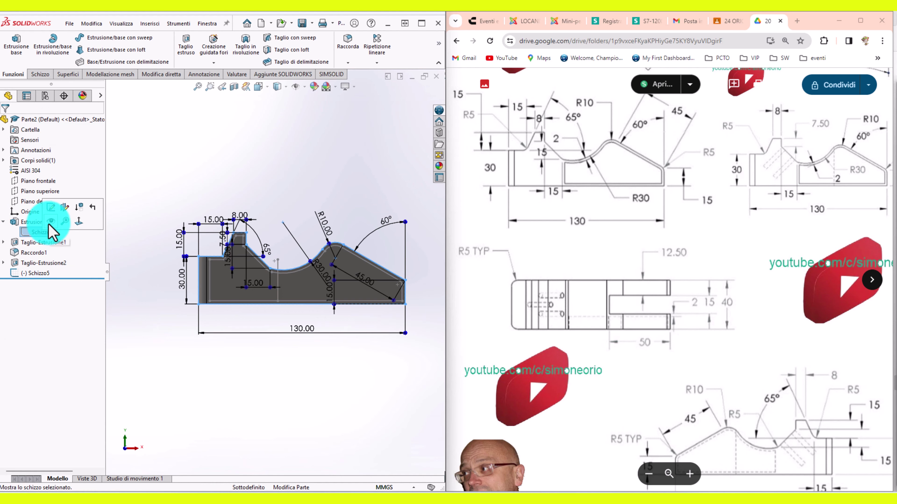
left_click(194, 244)
scroll(279, 272, "down", 1)
scroll(278, 274, "down", 3)
scroll(275, 284, "down", 2)
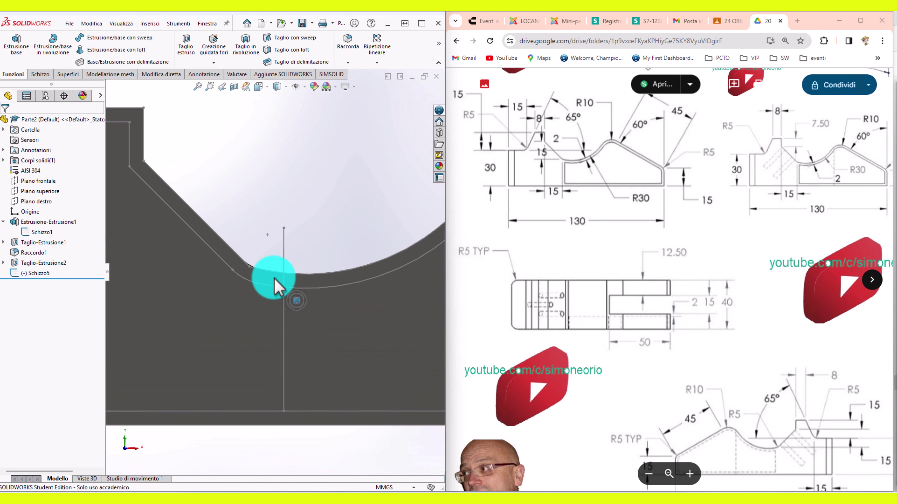
left_click(16, 266)
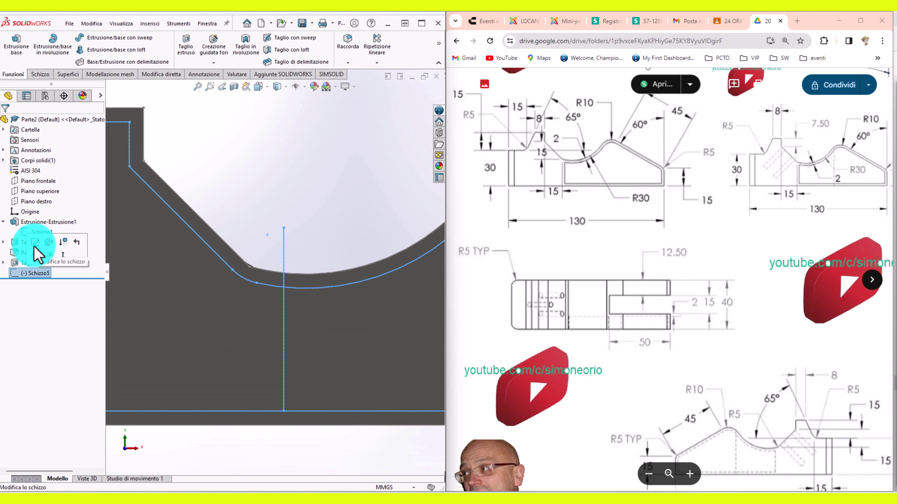
left_click(35, 244)
scroll(226, 290, "down", 2)
scroll(228, 291, "down", 3)
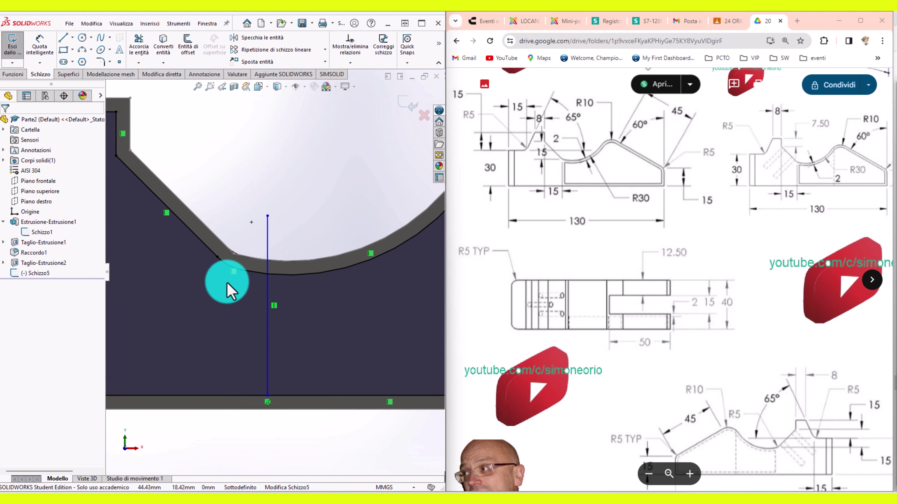
scroll(227, 282, "down", 3)
Step: Dimension the vertical line 2 mm from the inner curve's corner point
left_click(38, 42)
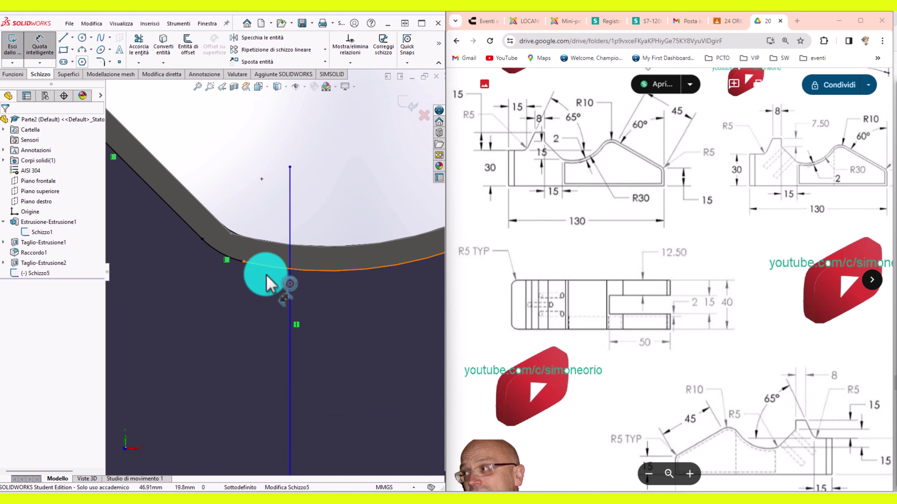
left_click(290, 296)
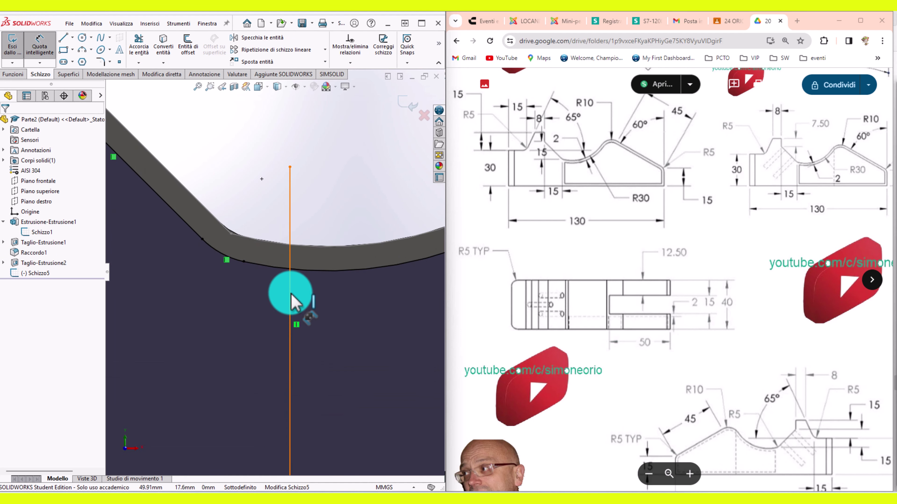
left_click(231, 234)
left_click(257, 311)
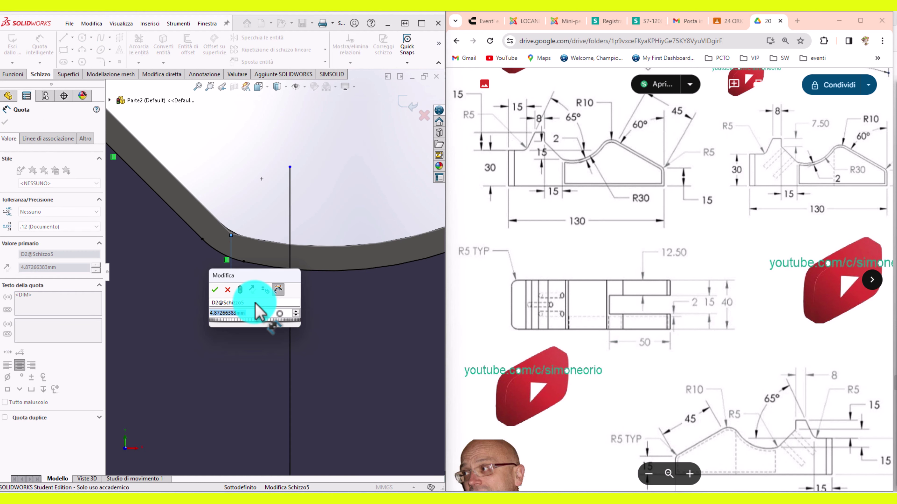
type("2")
key("Return")
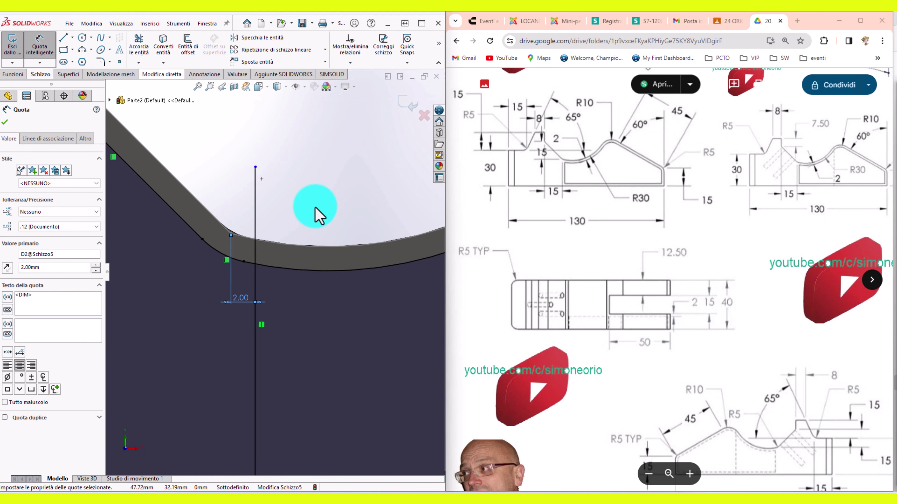
scroll(276, 240, "up", 2)
scroll(286, 252, "up", 2)
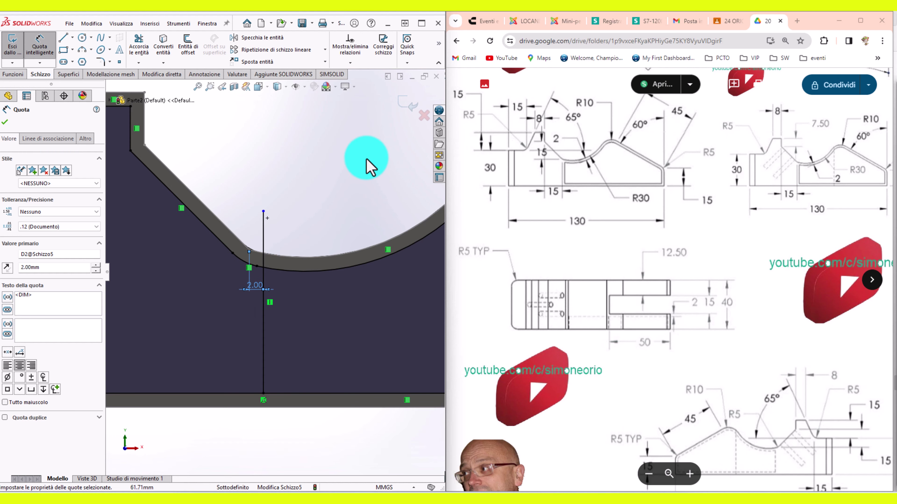
Step: Trim the excess sketch segments with Accorcia le entità
left_click(143, 46)
scroll(300, 241, "up", 2)
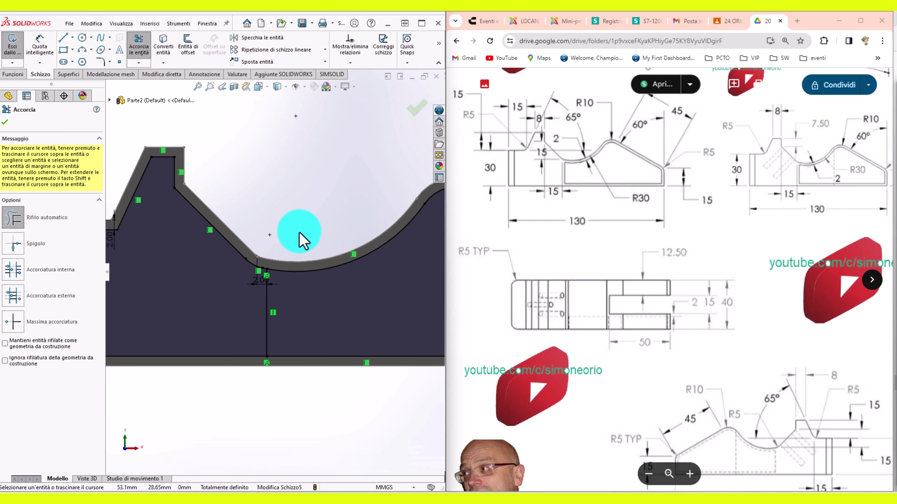
scroll(300, 240, "up", 2)
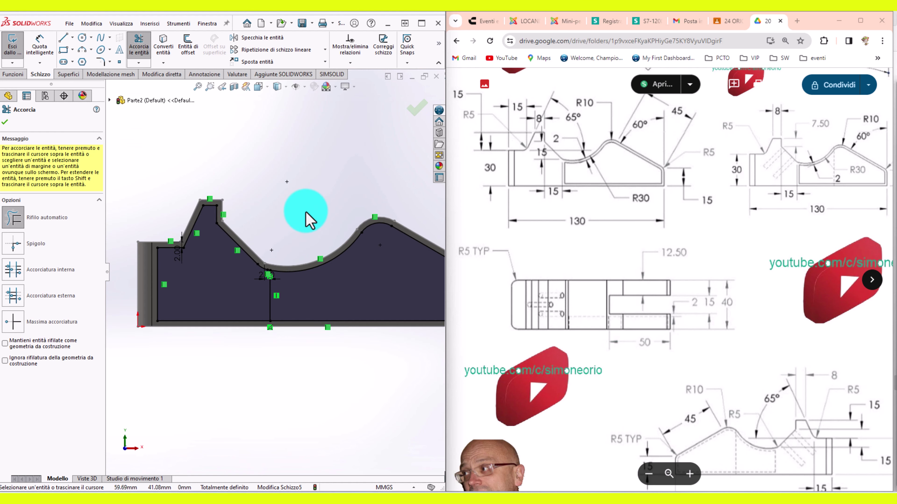
scroll(260, 226, "down", 2)
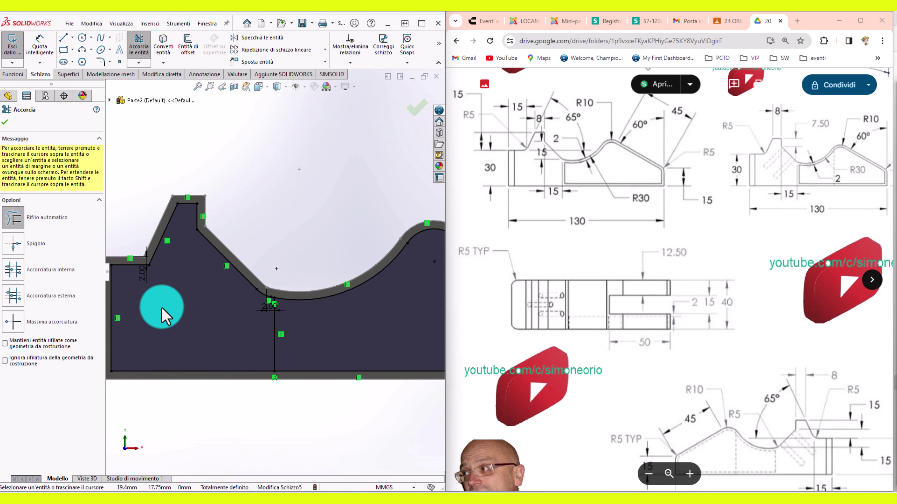
scroll(290, 294, "up", 1)
scroll(282, 283, "up", 3)
left_click(6, 120)
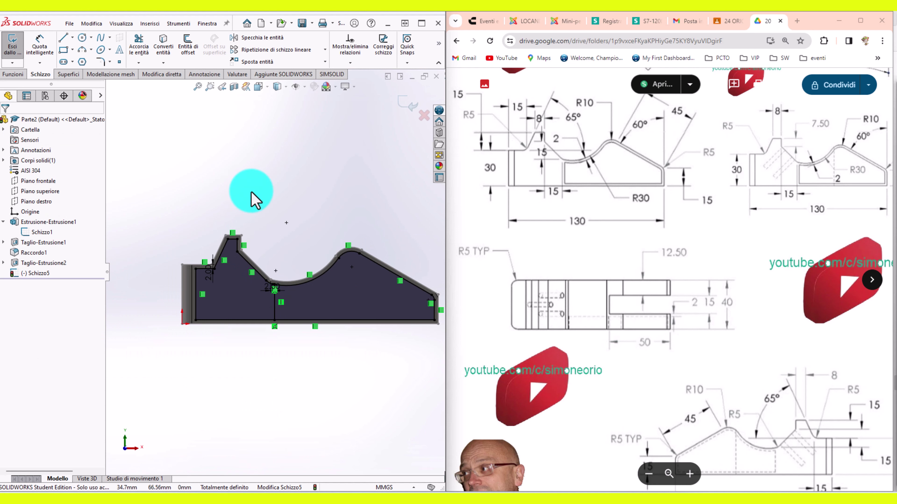
middle_click_drag(246, 190, 220, 208)
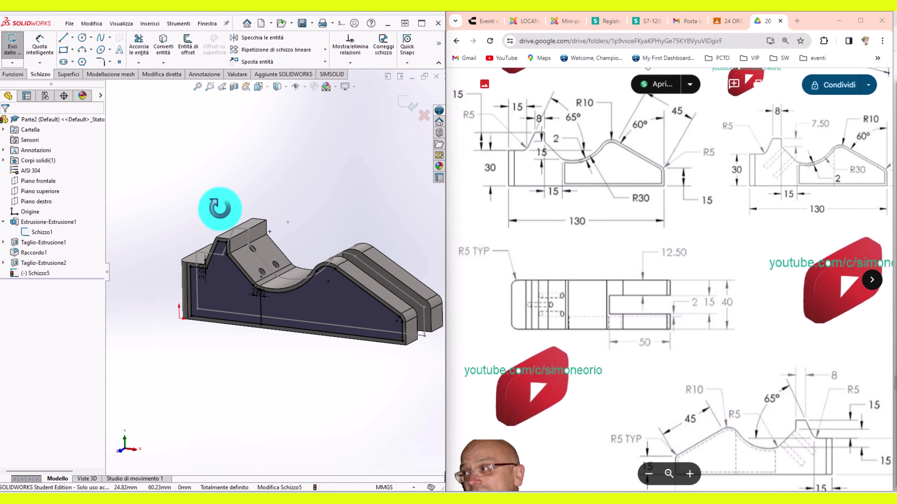
Step: Cut-extrude Schizzo5's pocket region, ending offset 2 mm from a chosen reference face
left_click(15, 77)
left_click(186, 45)
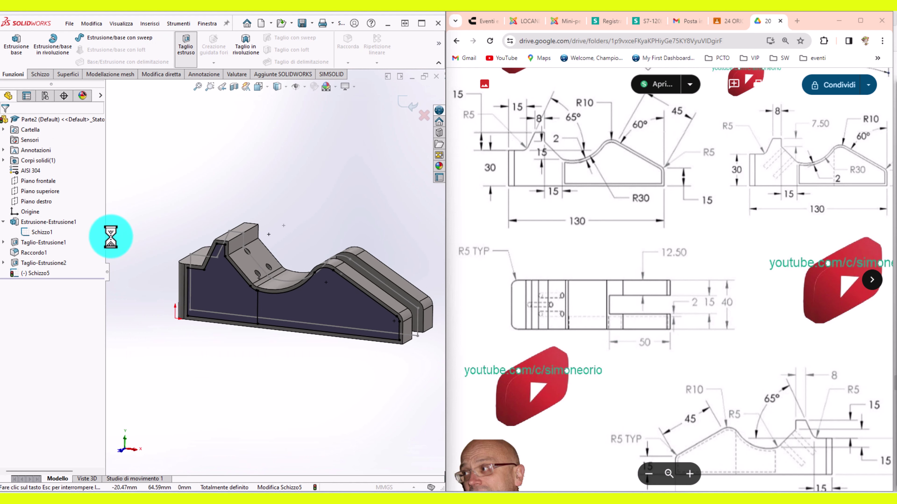
left_click(324, 313)
left_click(44, 178)
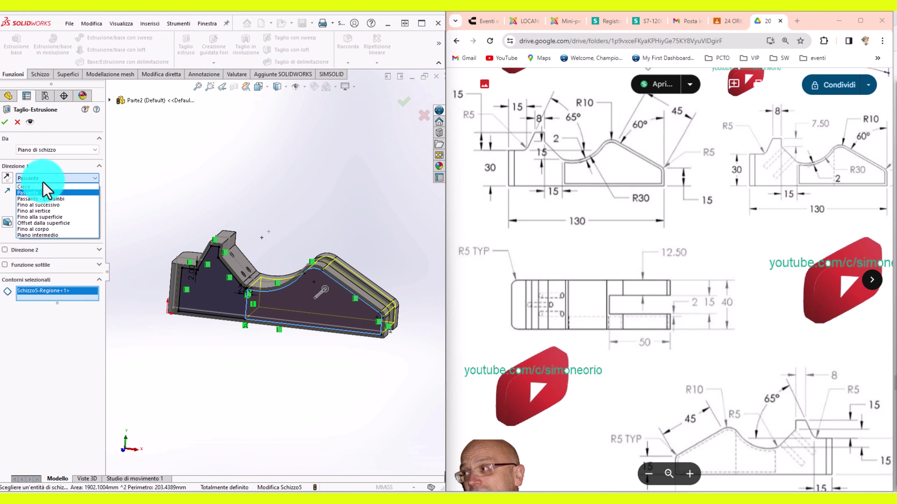
left_click(61, 223)
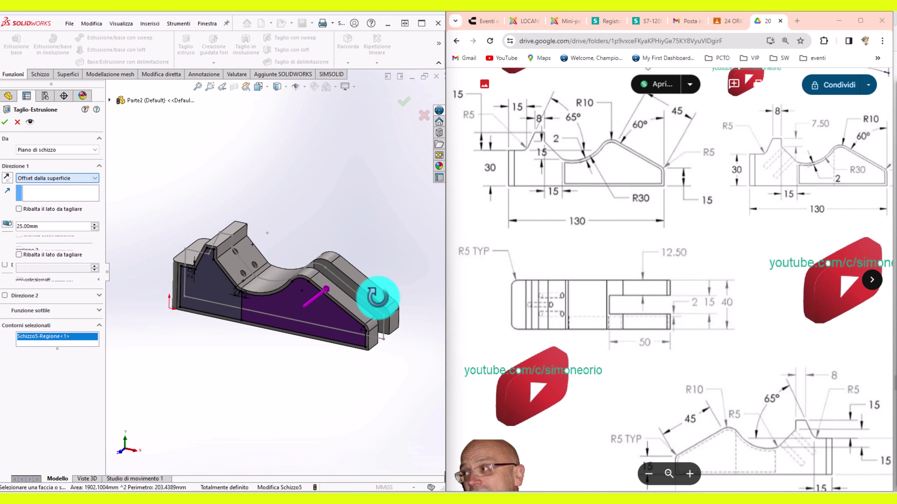
middle_click_drag(376, 297, 320, 320)
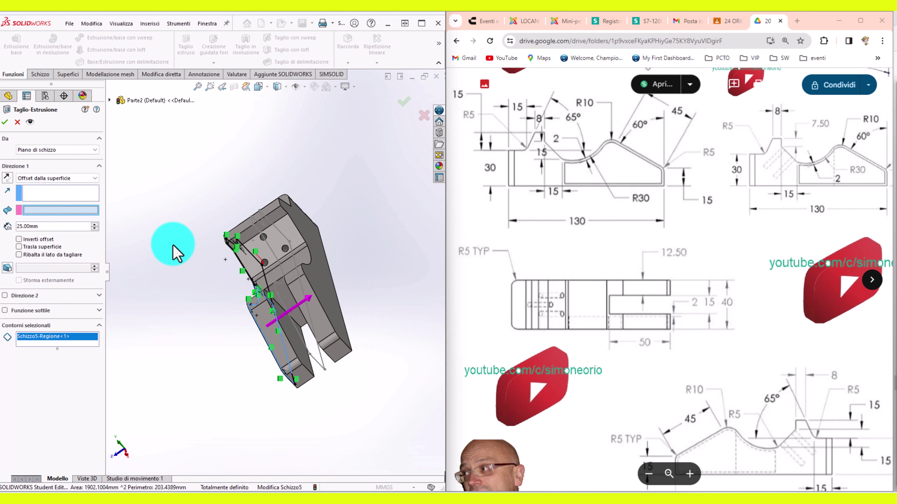
scroll(293, 340, "down", 2)
left_click(290, 341)
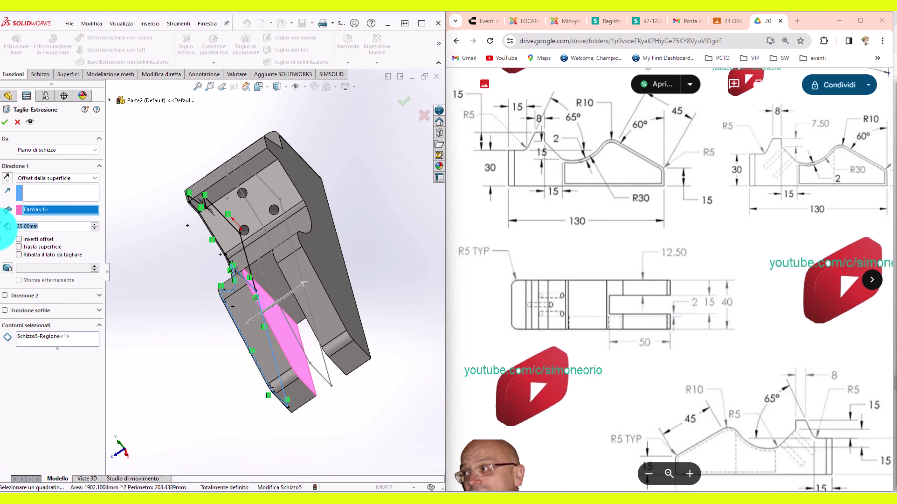
left_click(271, 208)
left_click(5, 121)
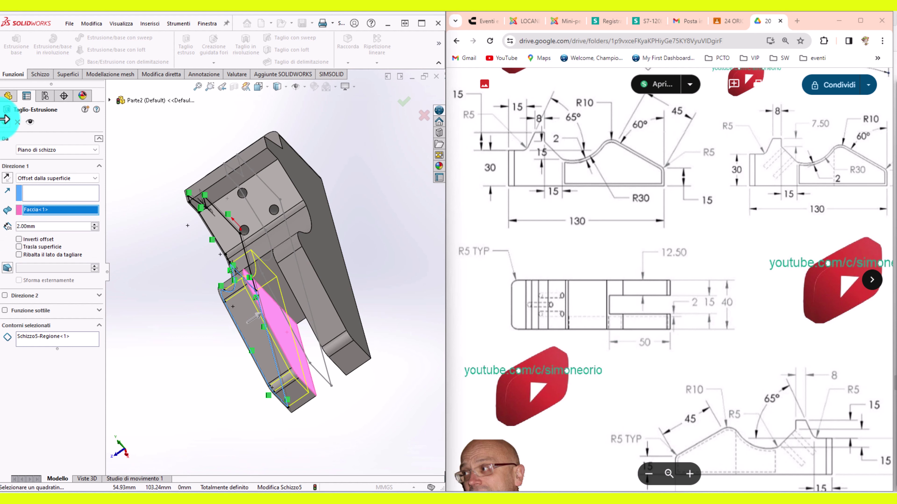
mouse_move(250, 240)
middle_mouse_down()
mouse_move(300, 206)
mouse_move(303, 192)
mouse_move(348, 282)
middle_mouse_up()
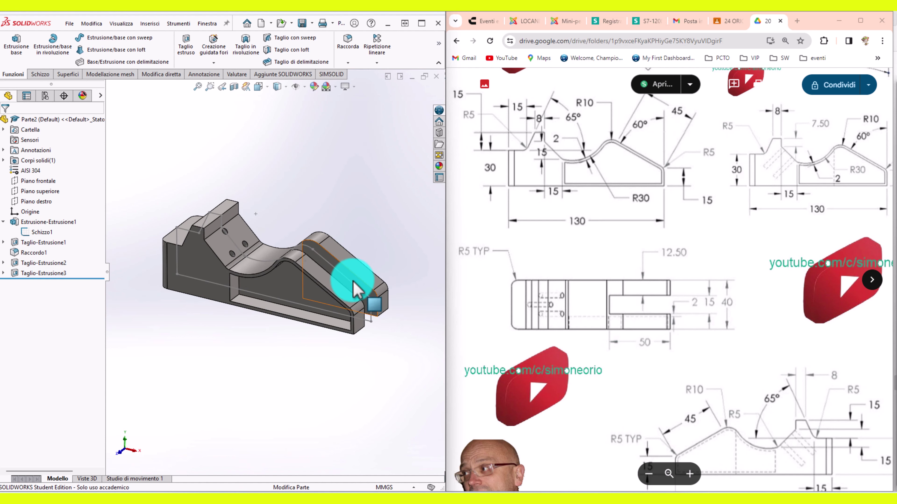
Step: Check a profile edge length and reorient the model and drawing view
left_click(353, 292)
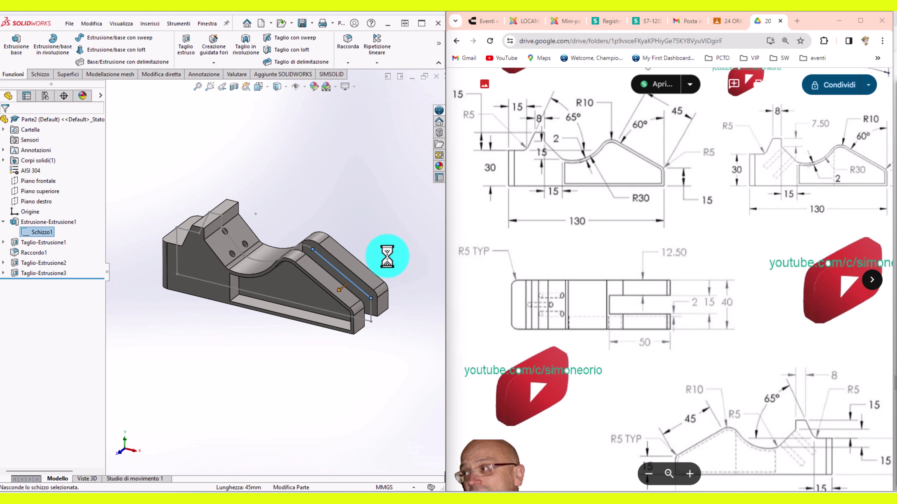
mouse_move(290, 220)
middle_mouse_down()
mouse_move(330, 194)
mouse_move(257, 250)
mouse_move(131, 270)
mouse_move(240, 235)
mouse_move(290, 184)
mouse_move(284, 157)
mouse_move(290, 166)
middle_mouse_up()
scroll(660, 380, "up", 4)
scroll(669, 250, "up", 3)
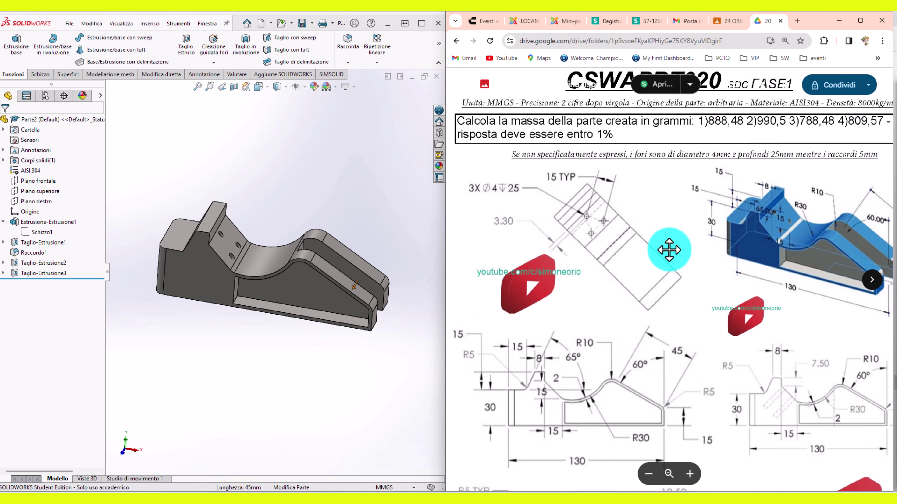
left_click_drag(739, 203, 695, 208)
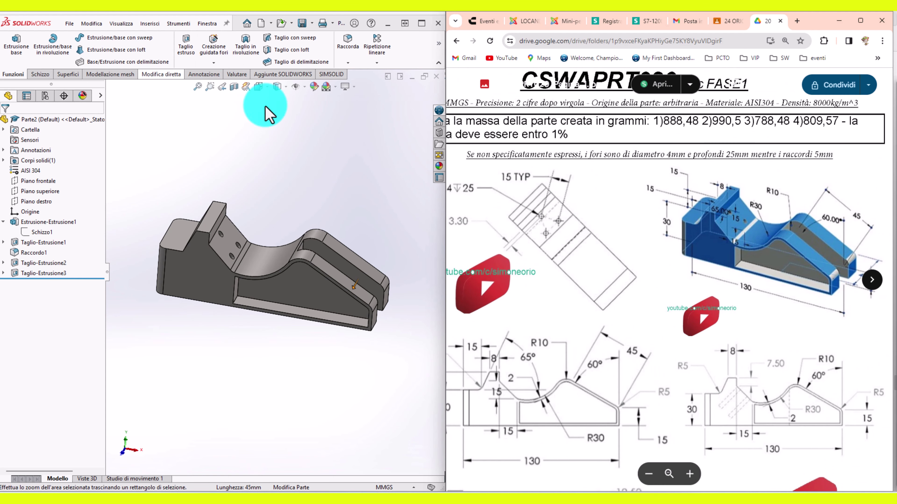
Step: Read the part's mass (887.92 g) in Mass Properties, then close it
left_click(237, 75)
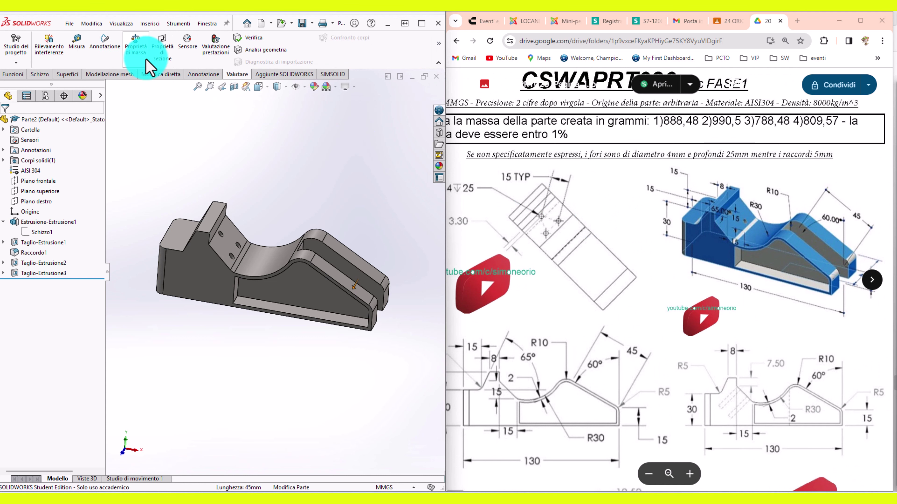
left_click(146, 60)
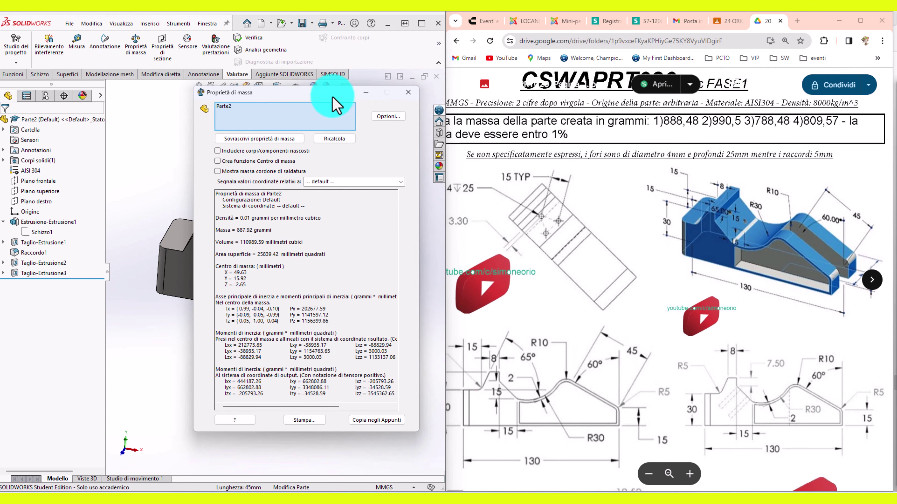
left_click_drag(333, 93, 220, 111)
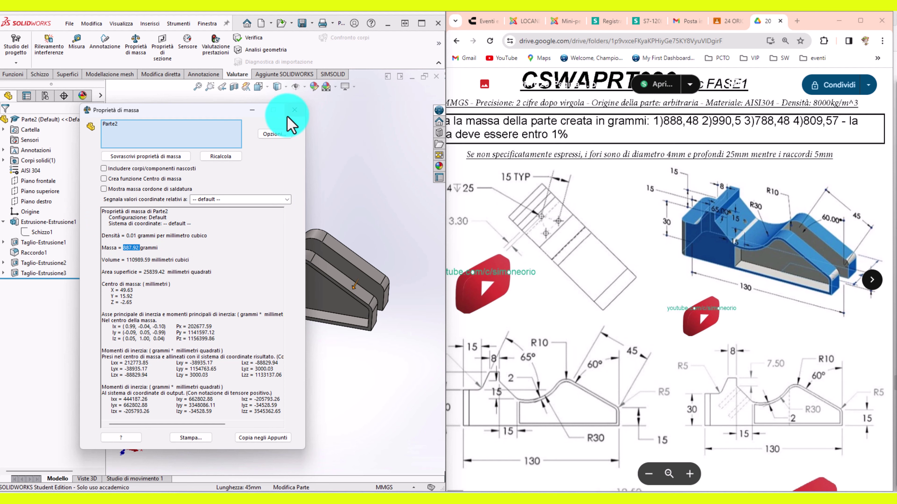
left_click(293, 110)
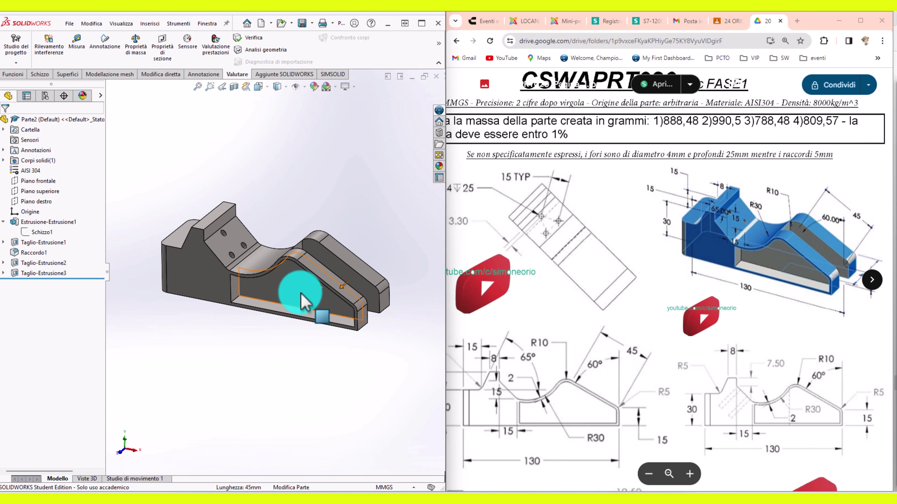
scroll(250, 295, "down", 2)
scroll(247, 292, "down", 1)
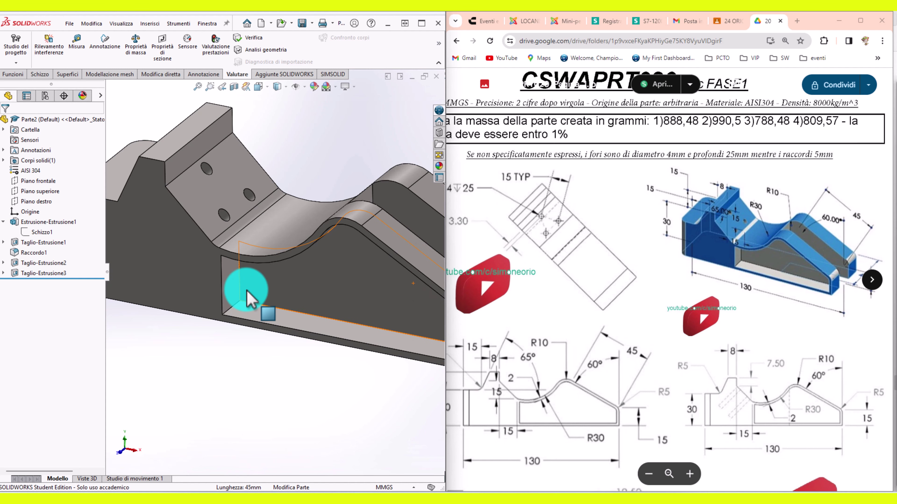
scroll(255, 270, "down", 1)
scroll(233, 268, "down", 2)
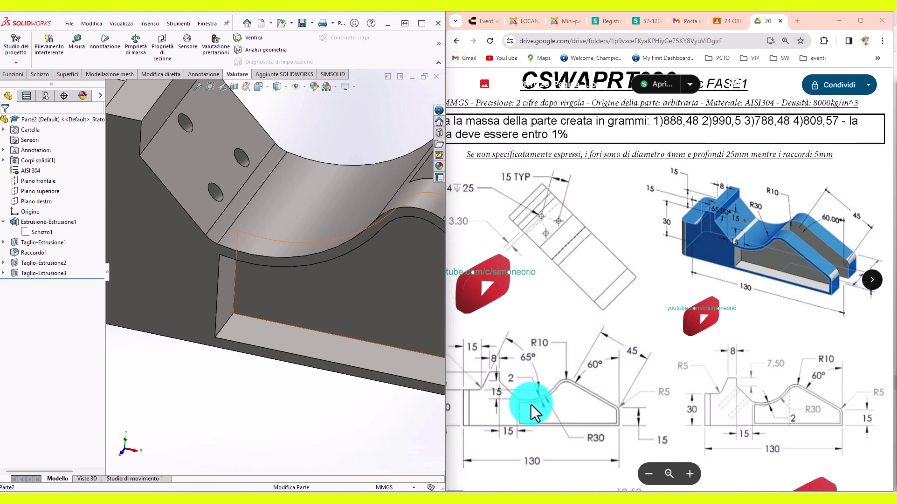
scroll(522, 410, "down", 2, "ctrl")
scroll(540, 354, "down", 2, "ctrl")
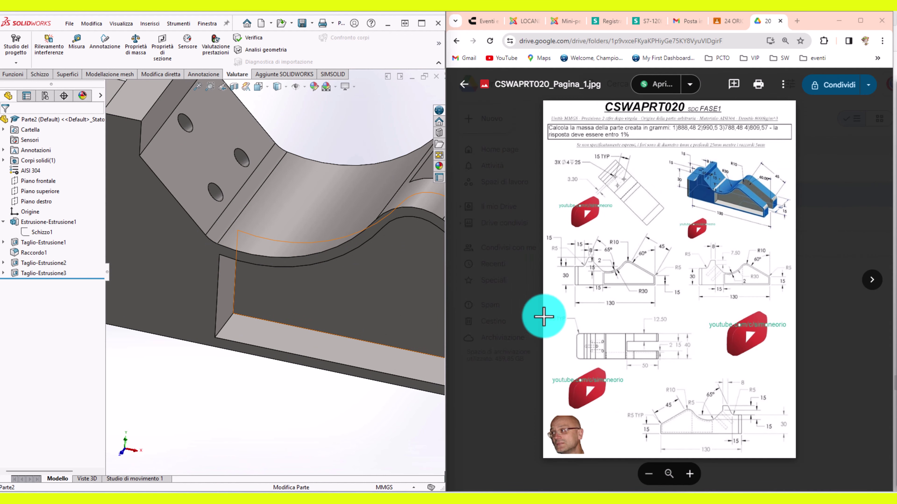
scroll(572, 304, "up", 3, "ctrl")
scroll(606, 275, "up", 2, "ctrl")
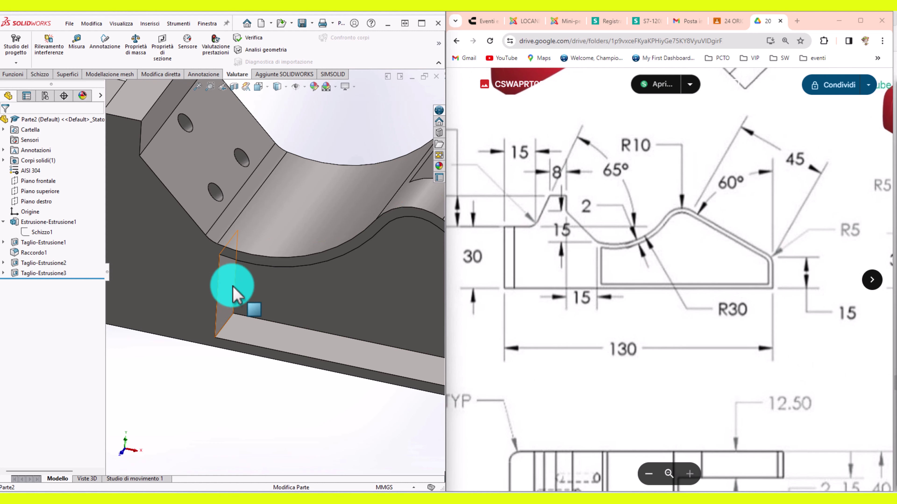
left_click(236, 295)
scroll(240, 293, "up", 3)
mouse_move(243, 288)
middle_mouse_down()
mouse_move(254, 224)
mouse_move(233, 240)
mouse_move(251, 212)
mouse_move(354, 243)
middle_mouse_up()
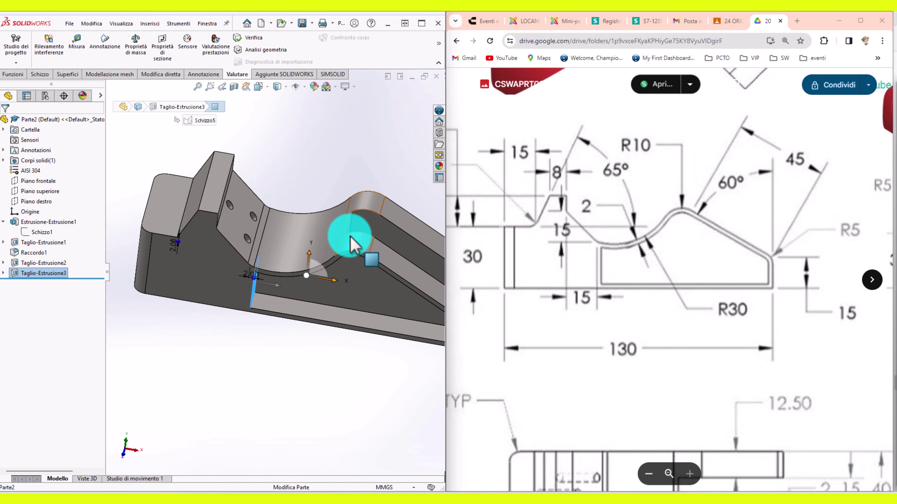
mouse_move(623, 254)
left_mouse_down()
mouse_move(652, 214)
mouse_move(650, 159)
left_mouse_up()
scroll(660, 230, "right", 3)
scroll(670, 300, "down", 5)
scroll(680, 250, "down", 3)
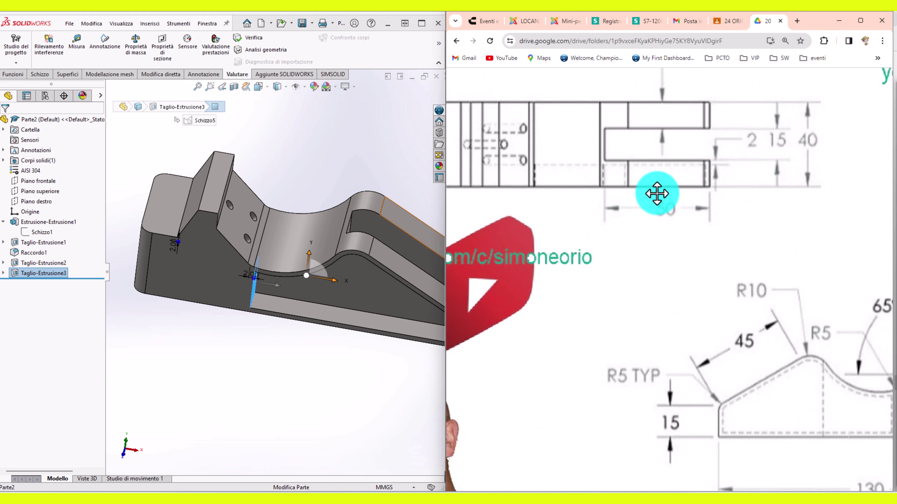
scroll(656, 194, "down", 1)
scroll(709, 306, "right", 1)
scroll(666, 243, "right", 3)
scroll(517, 320, "right", 2)
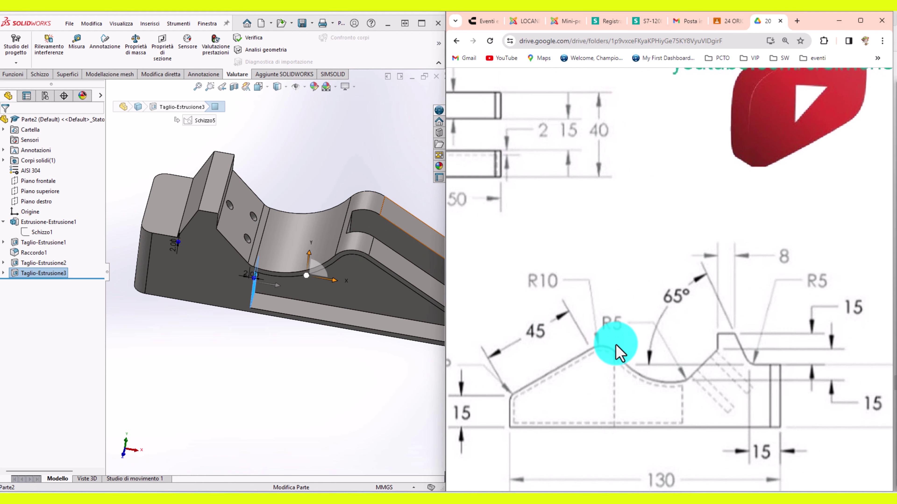
scroll(651, 360, "left", 1)
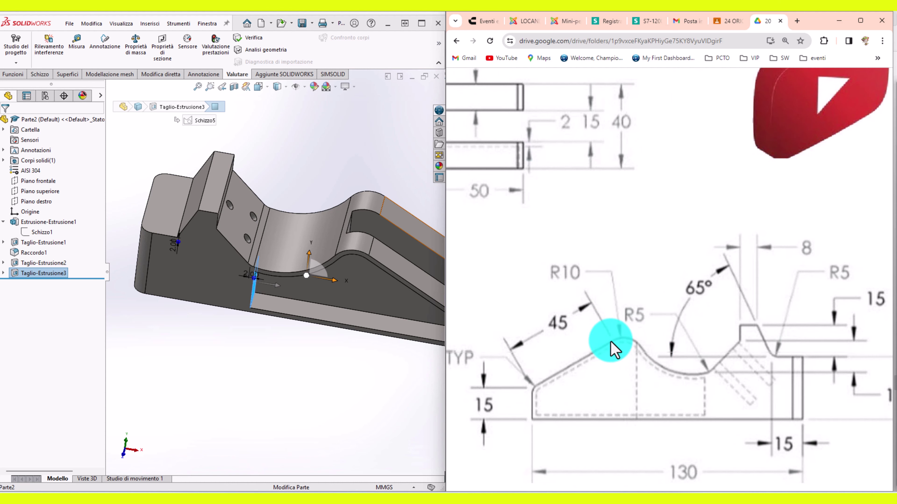
left_click(352, 251)
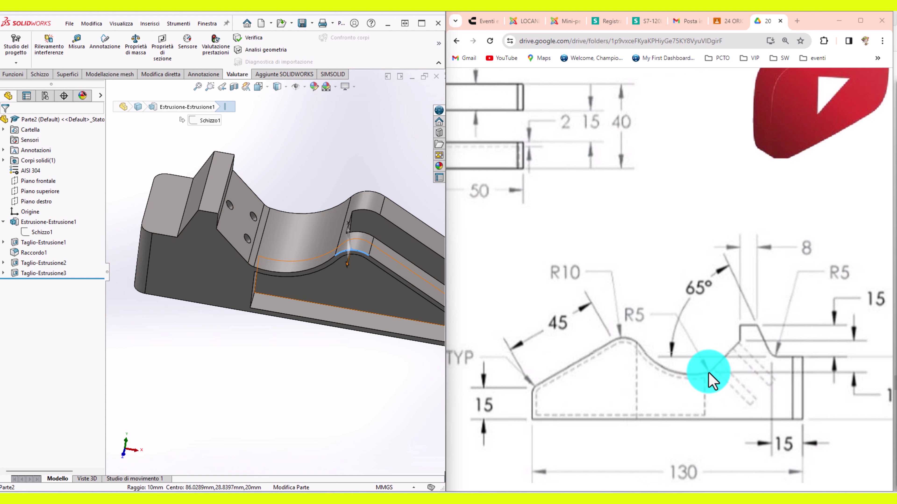
scroll(770, 387, "down", 2, "ctrl")
scroll(735, 375, "up", 1, "ctrl")
mouse_move(728, 375)
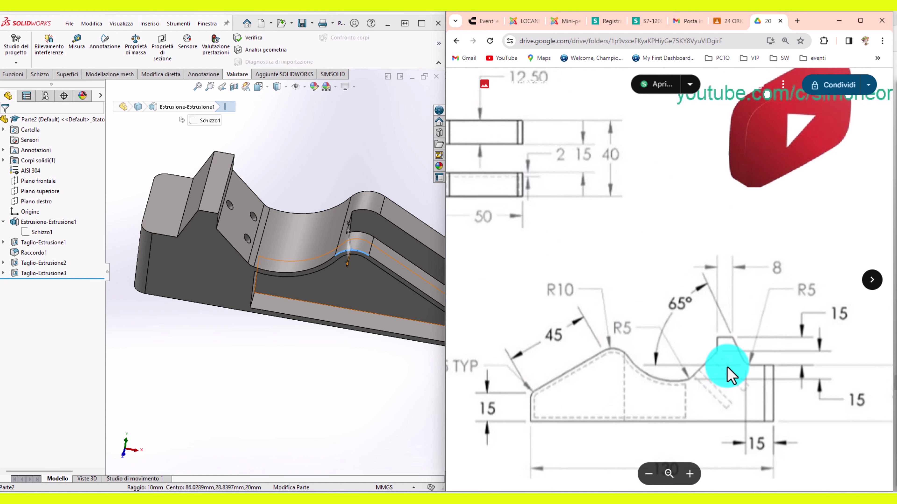
scroll(733, 371, "down", 1, "ctrl")
scroll(734, 376, "up", 2, "ctrl")
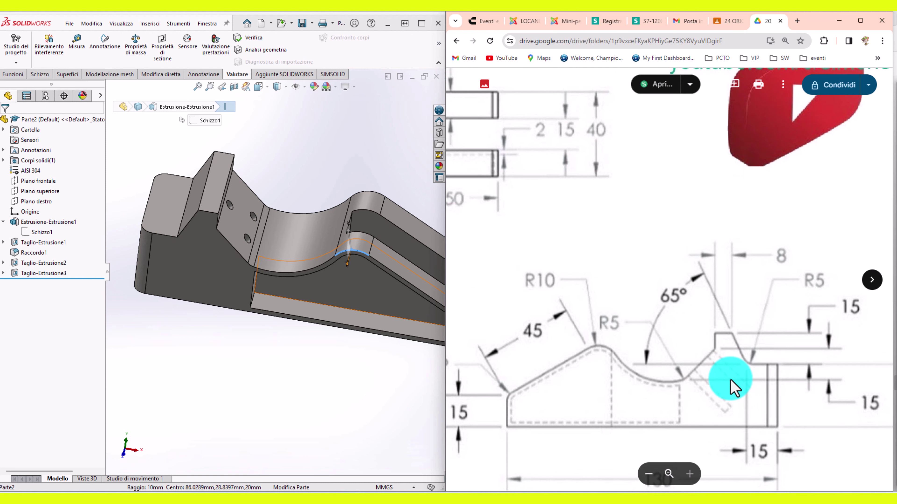
scroll(540, 359, "down", 2, "ctrl")
scroll(356, 304, "up", 2)
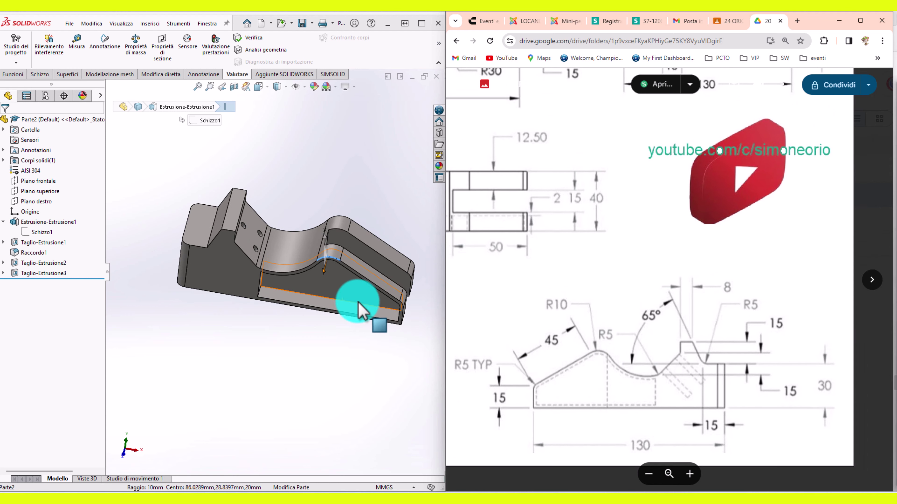
scroll(367, 305, "down", 2)
left_click(369, 304)
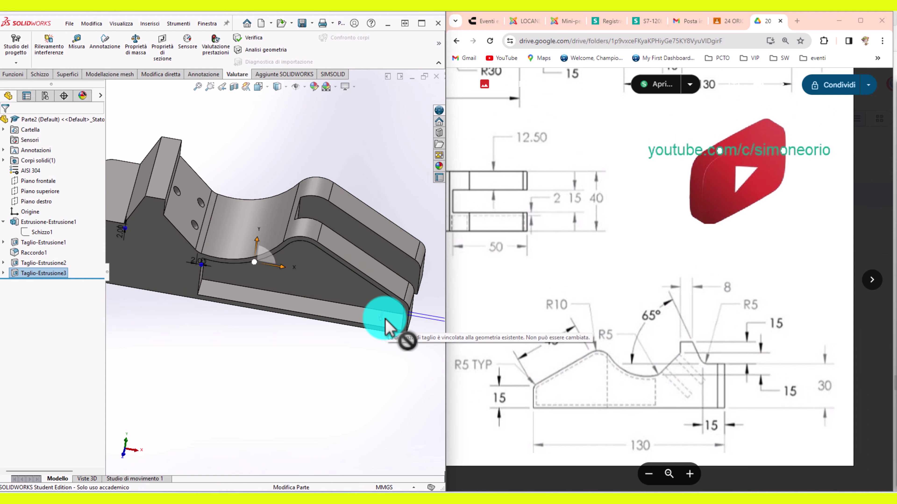
left_click(215, 325)
middle_click_drag(211, 300, 206, 261)
scroll(214, 267, "down", 2)
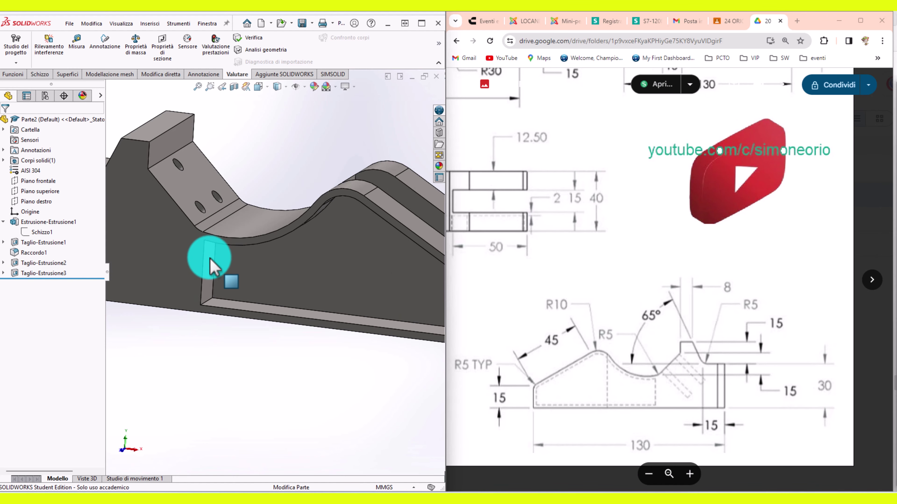
left_click(208, 265)
left_click(237, 222)
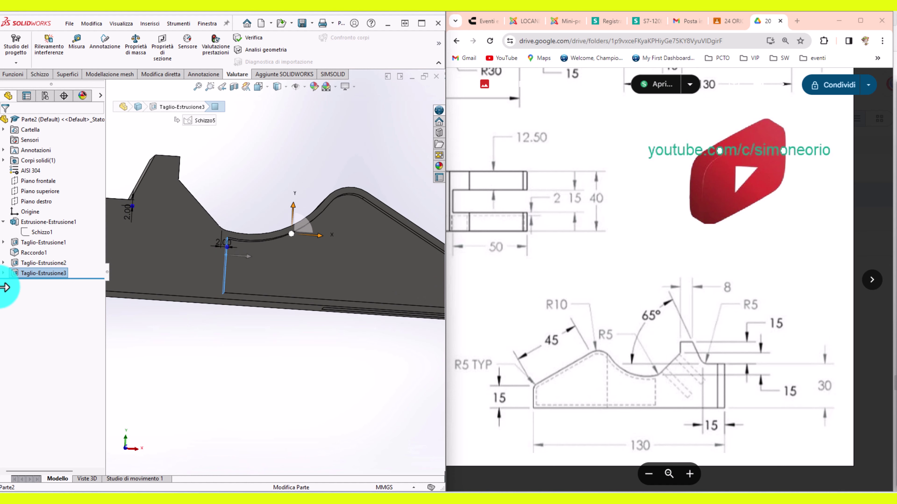
left_click(3, 273)
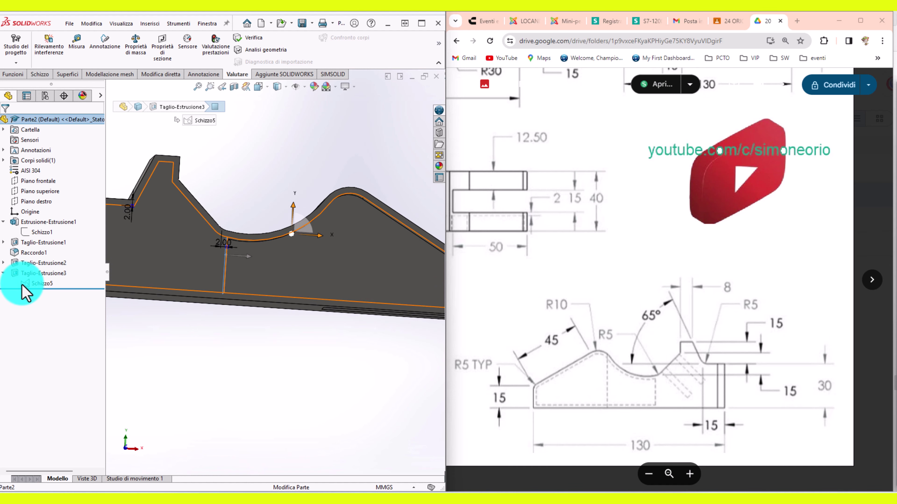
left_click(31, 259)
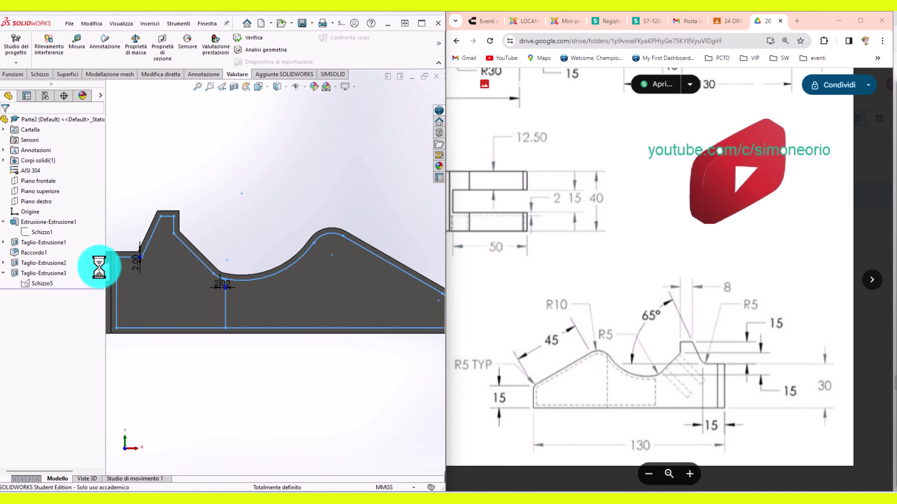
scroll(554, 283, "up", 1)
scroll(555, 284, "down", 1)
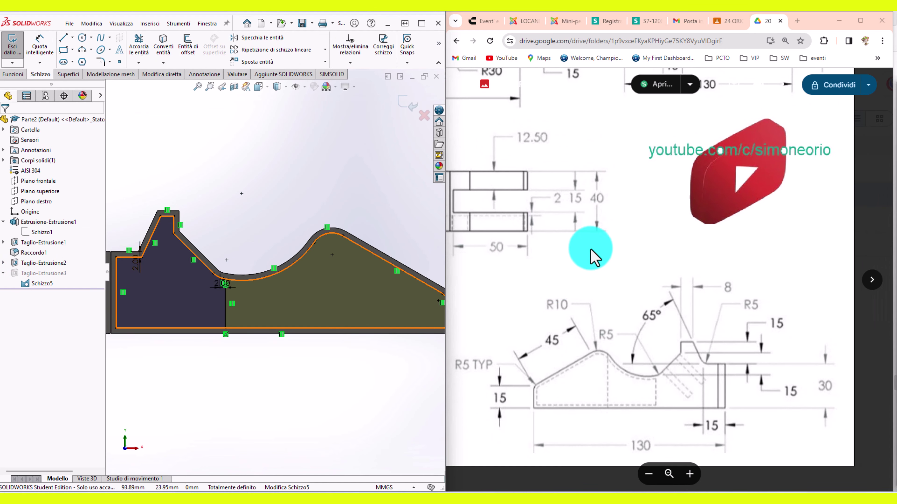
left_click(482, 265)
mouse_move(380, 256)
middle_mouse_down()
mouse_move(351, 290)
mouse_move(378, 289)
mouse_move(380, 301)
mouse_move(291, 297)
middle_mouse_up()
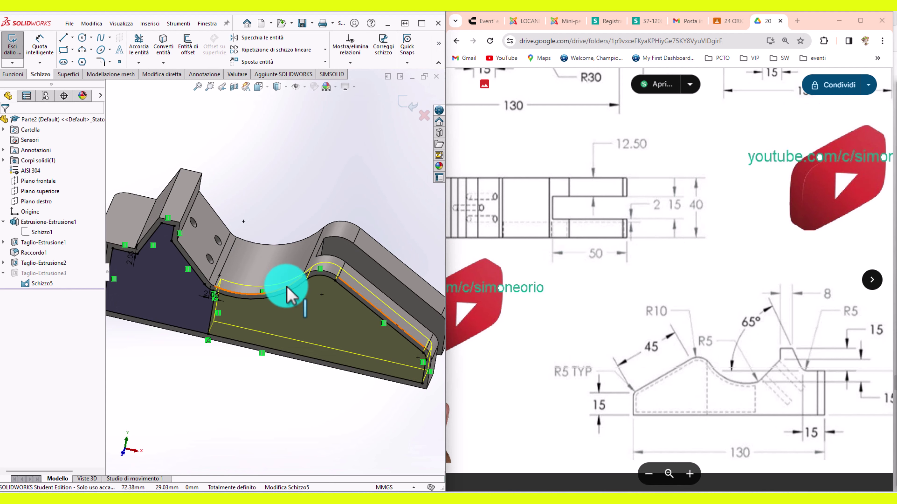
scroll(245, 286, "down", 3)
scroll(212, 302, "down", 3)
mouse_move(213, 302)
middle_mouse_down()
mouse_move(209, 290)
mouse_move(224, 284)
mouse_move(176, 328)
middle_mouse_up()
scroll(208, 309, "down", 4)
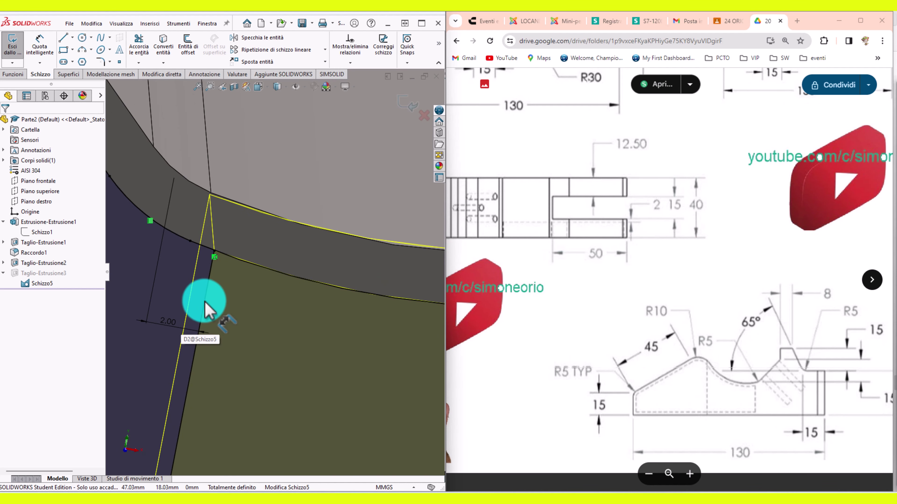
left_click(169, 327)
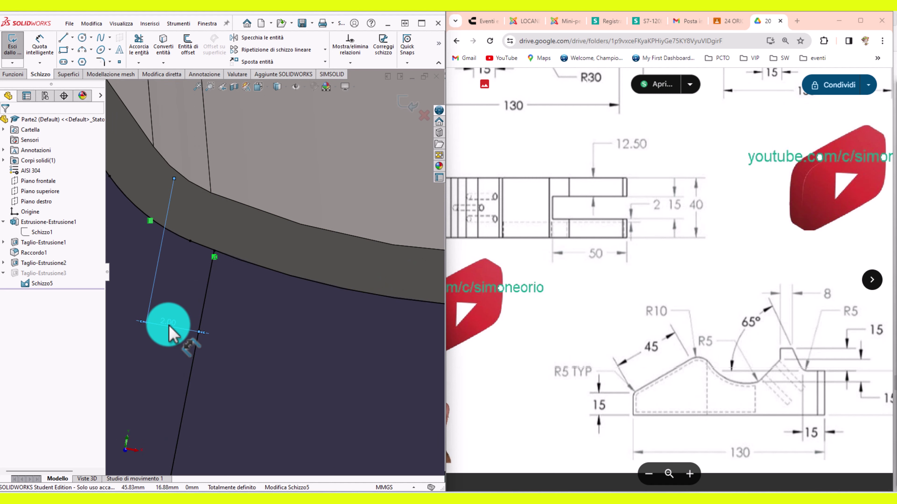
scroll(223, 300, "up", 2)
scroll(228, 300, "up", 2)
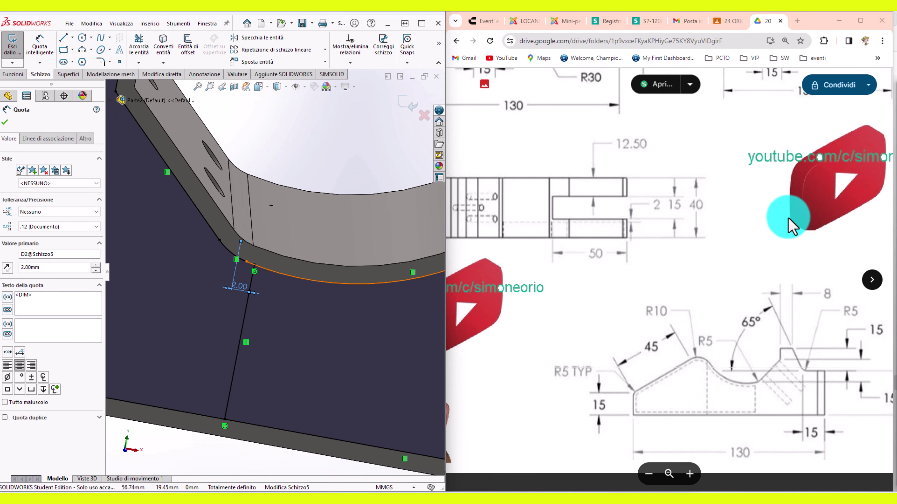
scroll(711, 214, "down", 2, "ctrl")
scroll(704, 204, "down", 3, "ctrl")
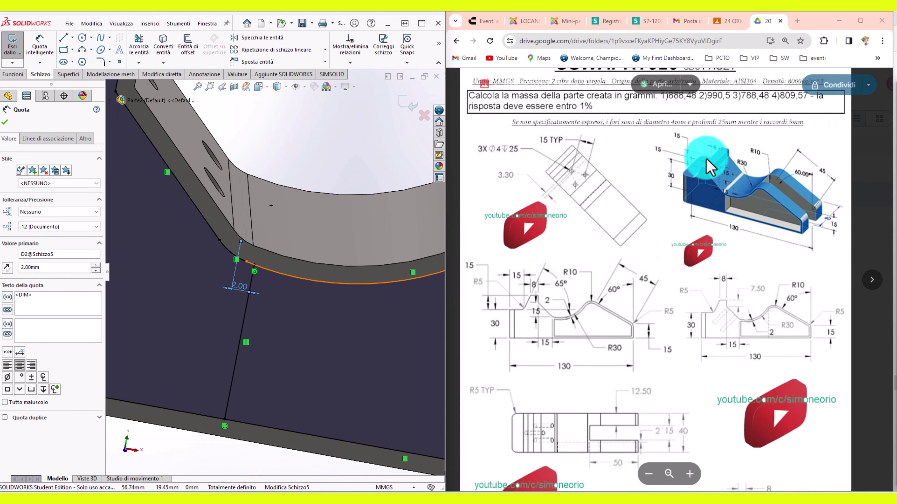
scroll(712, 173, "up", 2, "ctrl")
scroll(720, 247, "up", 2, "ctrl")
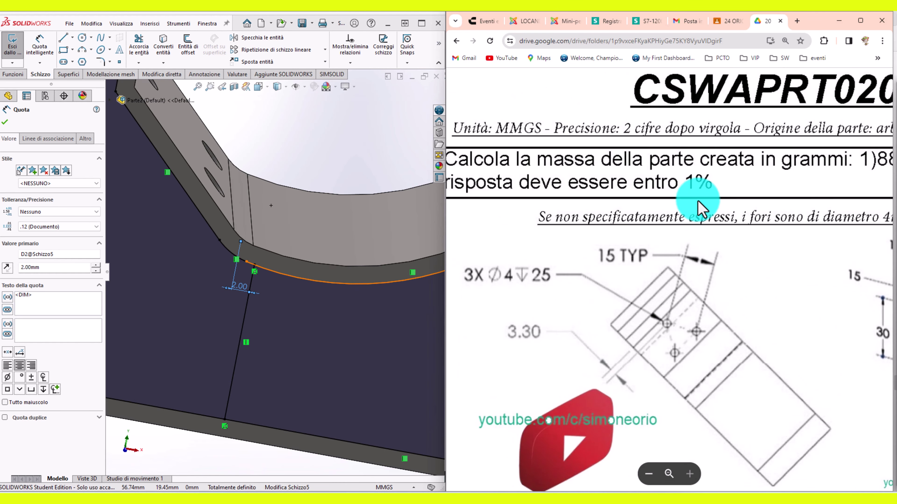
left_click(312, 171)
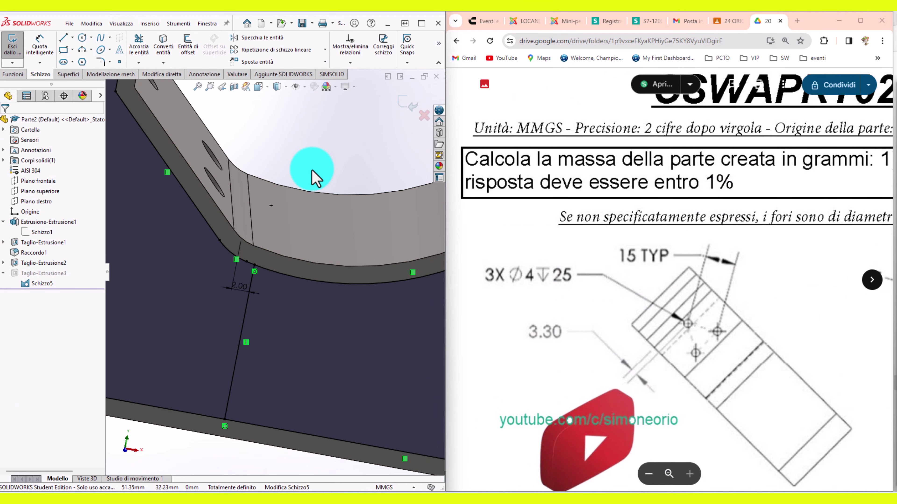
scroll(276, 247, "up", 2)
middle_click_drag(307, 249, 252, 240)
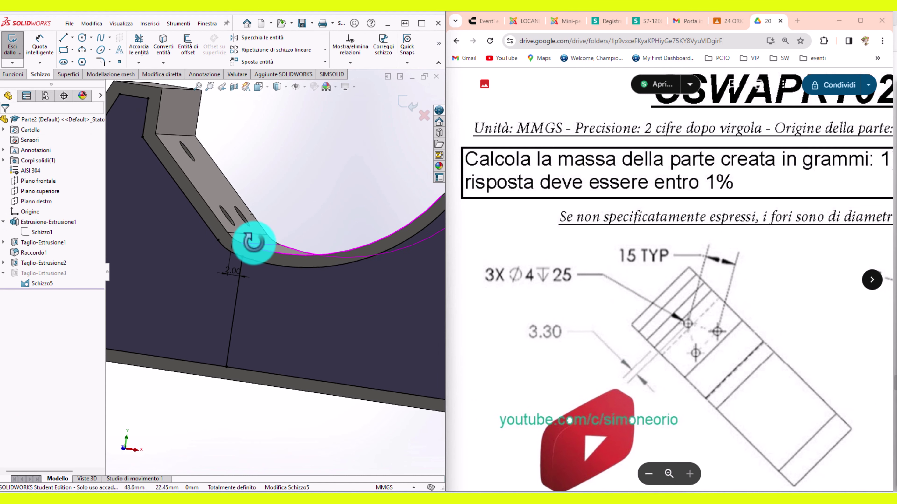
scroll(259, 281, "down", 2)
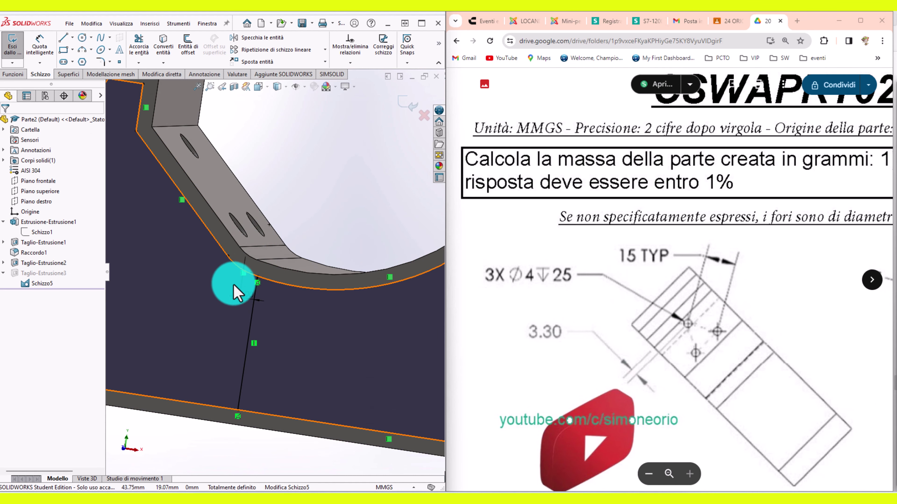
mouse_move(246, 285)
middle_mouse_down()
mouse_move(290, 250)
mouse_move(268, 281)
middle_mouse_up()
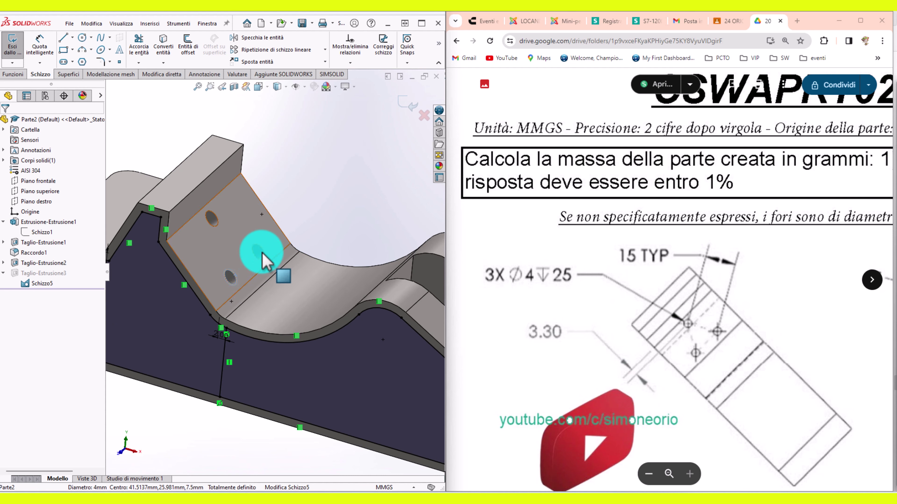
scroll(264, 260, "up", 3)
left_click(316, 208)
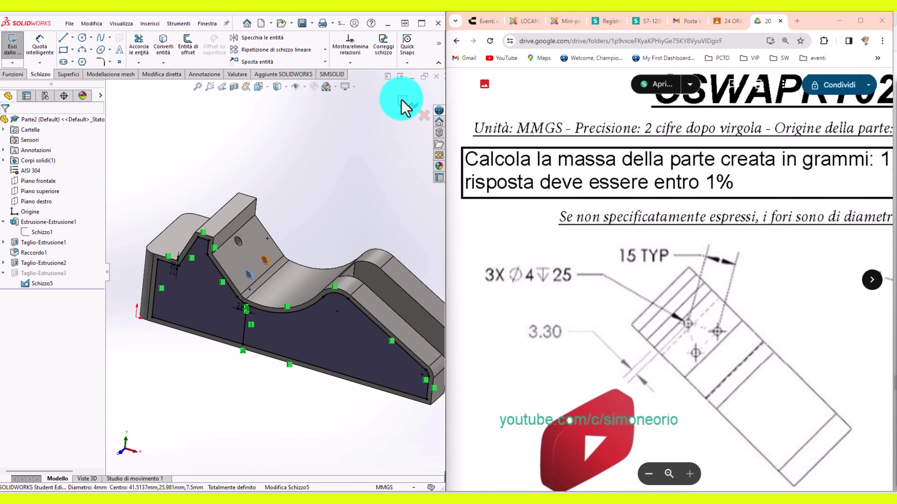
left_click(405, 106)
mouse_move(317, 208)
middle_mouse_down()
mouse_move(293, 314)
mouse_move(281, 293)
mouse_move(290, 277)
middle_mouse_up()
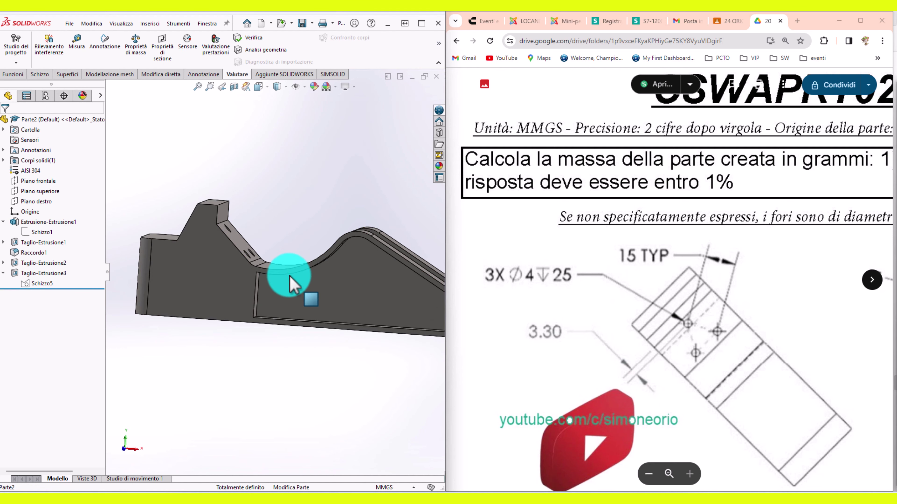
left_click(236, 287)
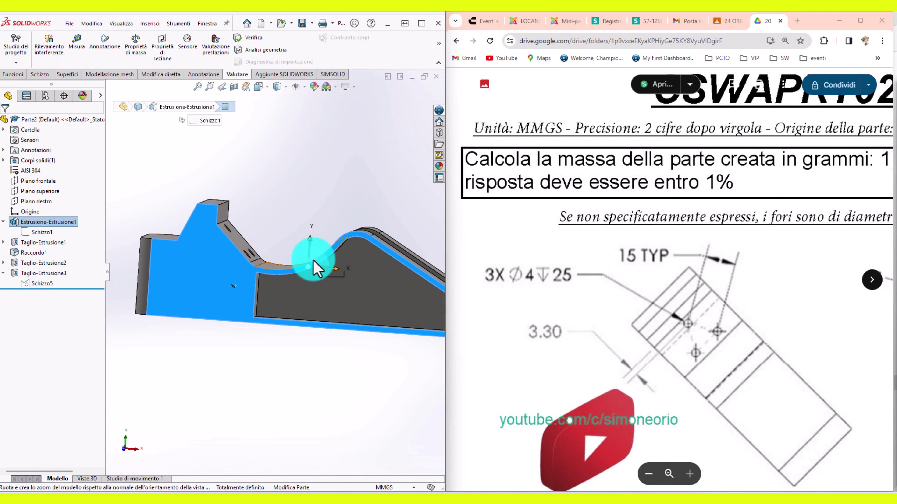
scroll(220, 257, "down", 2)
scroll(240, 290, "down", 2)
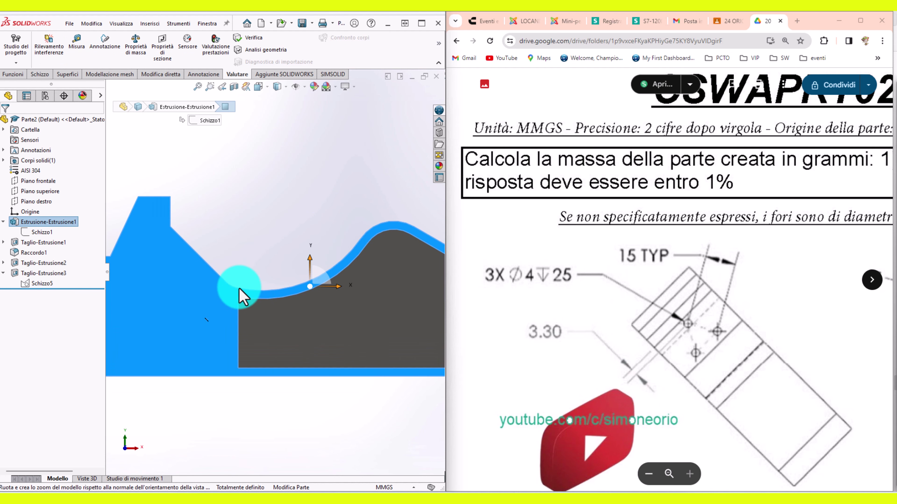
left_click(243, 290)
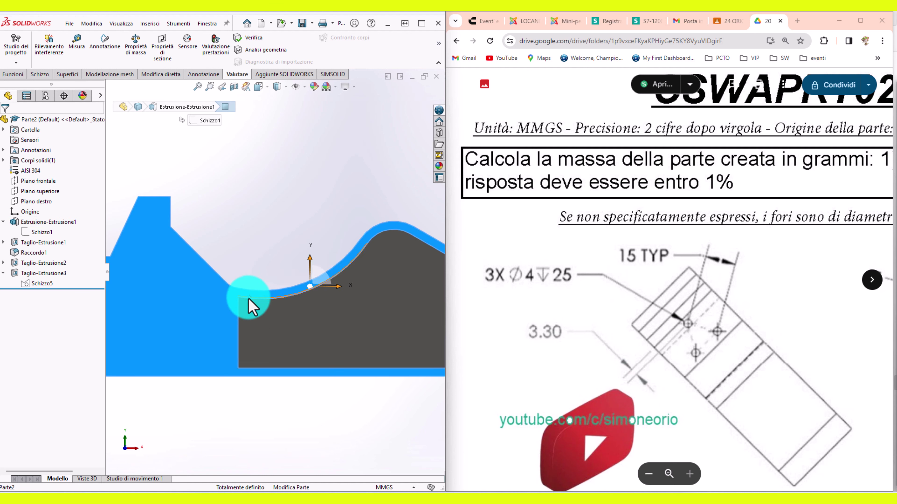
left_click(253, 298)
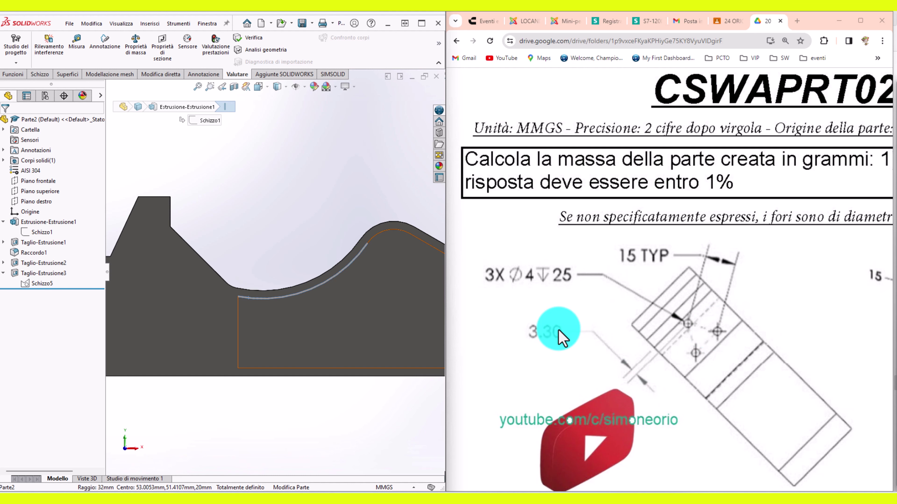
middle_click_drag(236, 330, 240, 330)
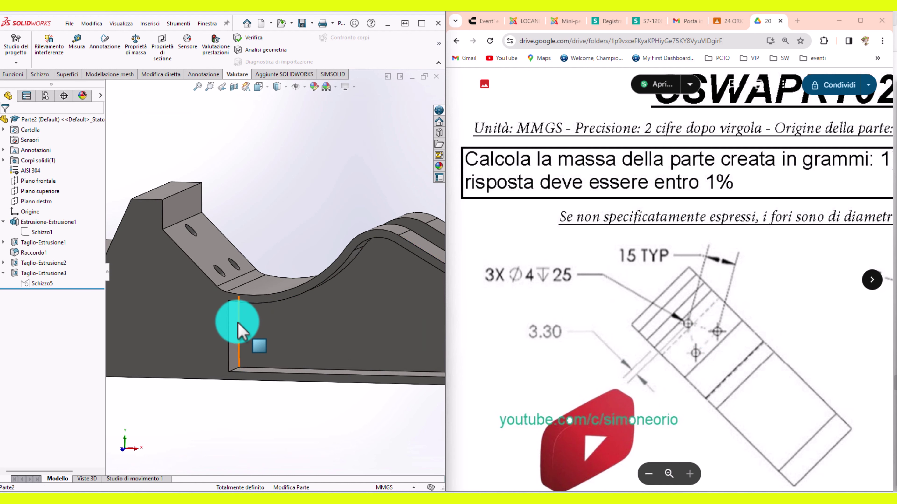
left_click(238, 323)
left_click(40, 285)
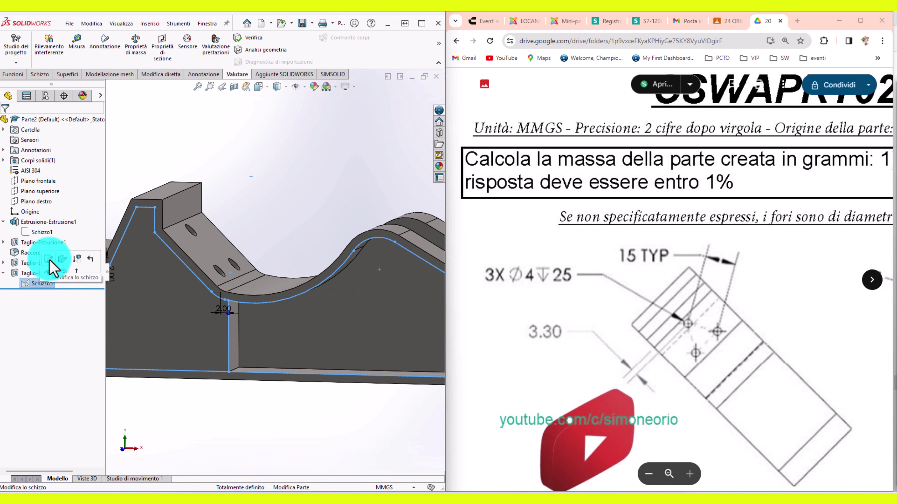
Step: Reopen Schizzo5 and reposition the vertical divider line
left_click(53, 268)
scroll(247, 286, "down", 2)
scroll(217, 283, "down", 2)
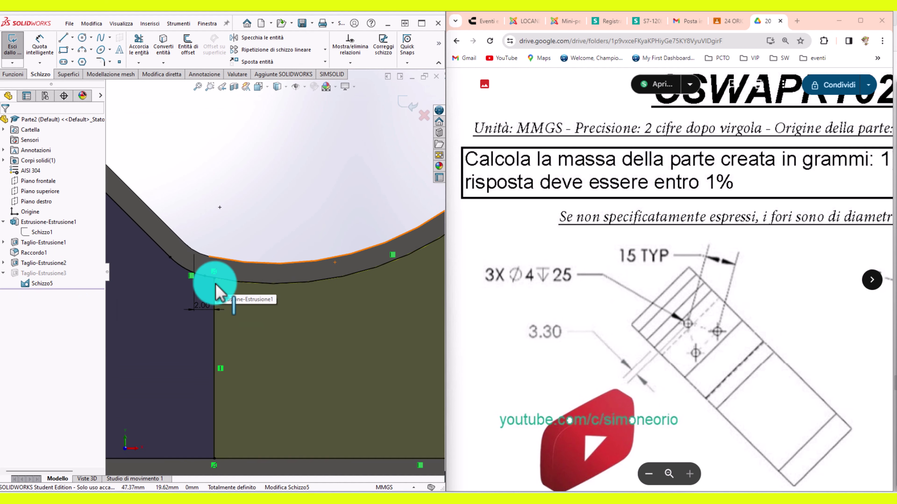
left_click(209, 310)
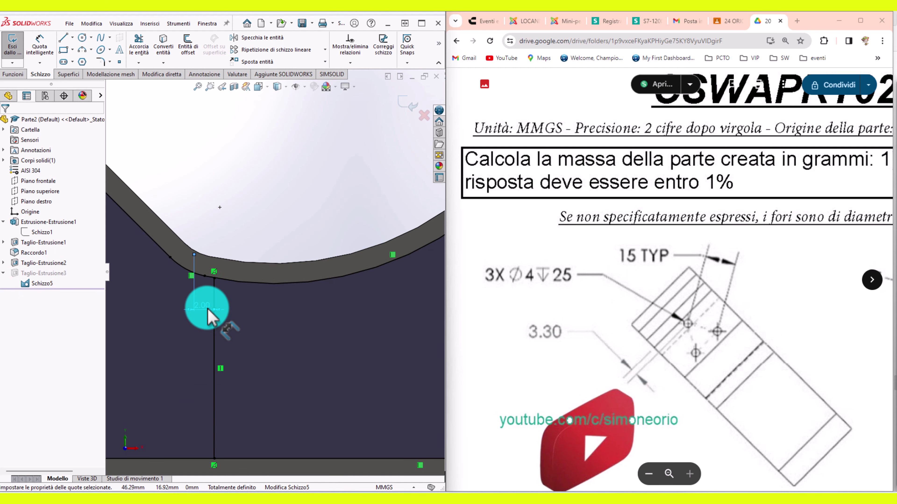
left_click_drag(214, 314, 232, 324)
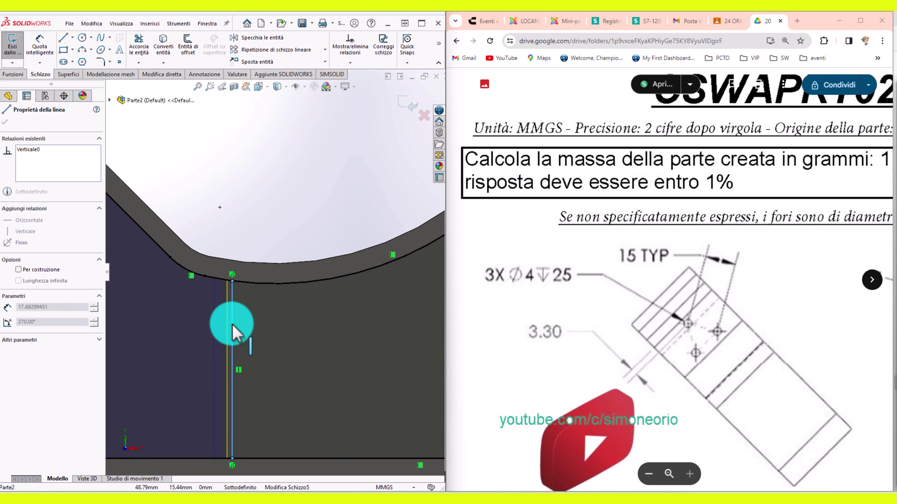
left_click(233, 263)
right_click_drag(233, 257, 233, 216)
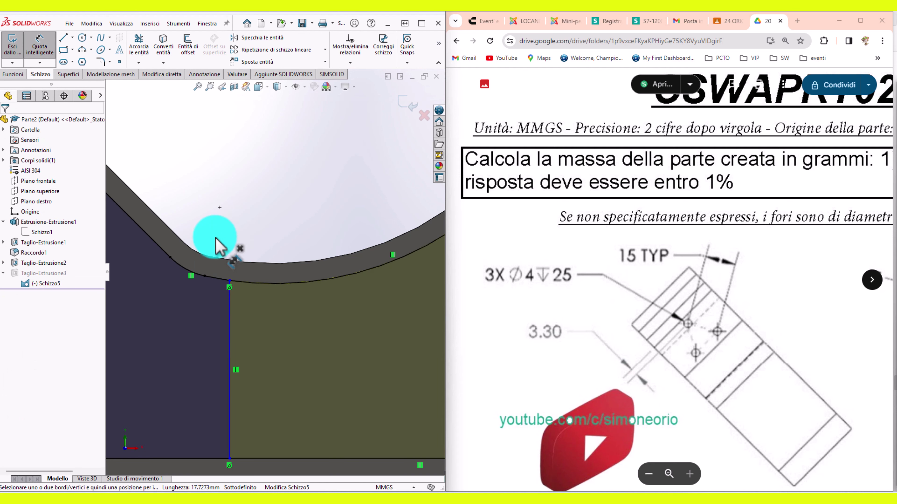
Step: Dimension the divider 2 mm from the curved edge and exit to rebuild the pocket
left_click(208, 257)
left_click(230, 339)
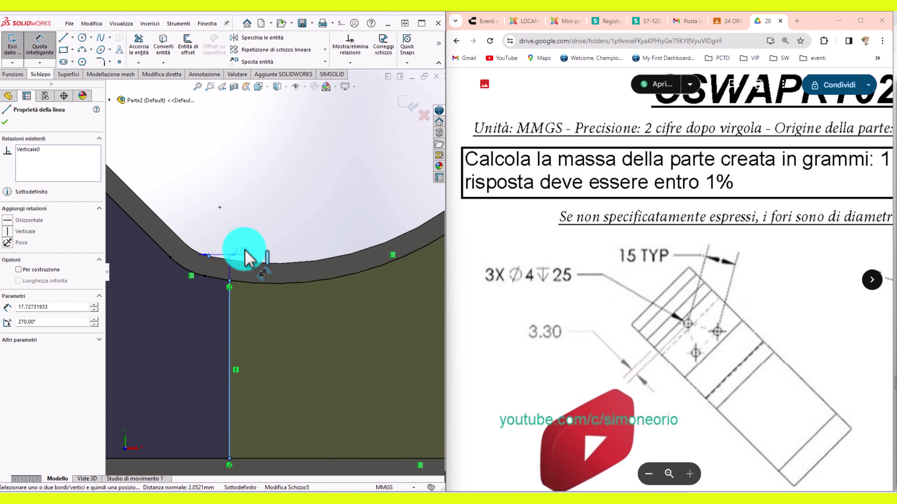
left_click(249, 243)
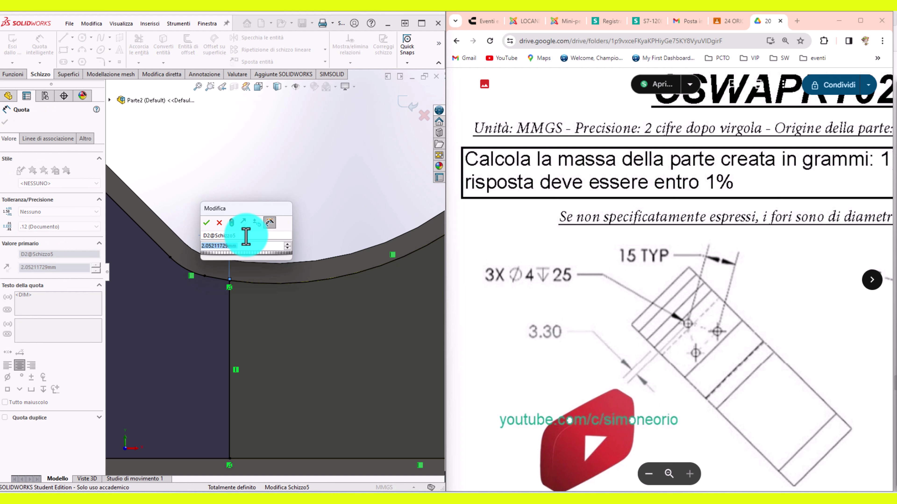
type("2")
key("Return")
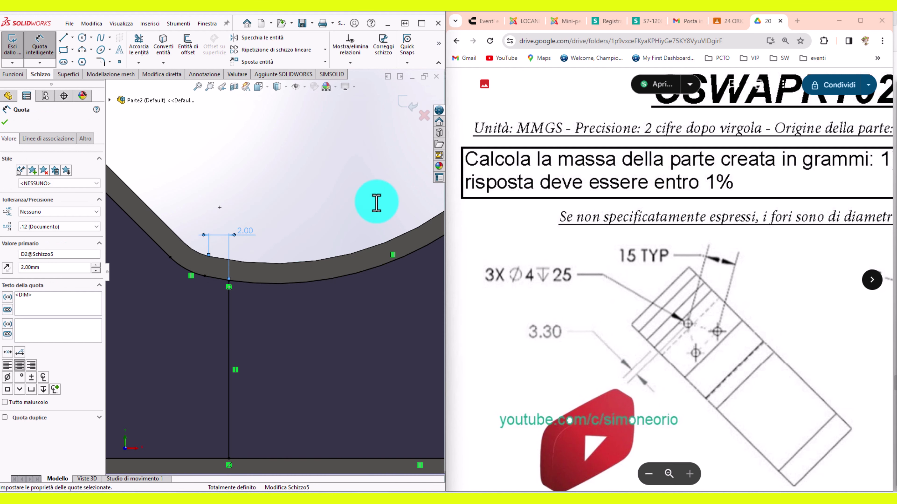
left_click(406, 102)
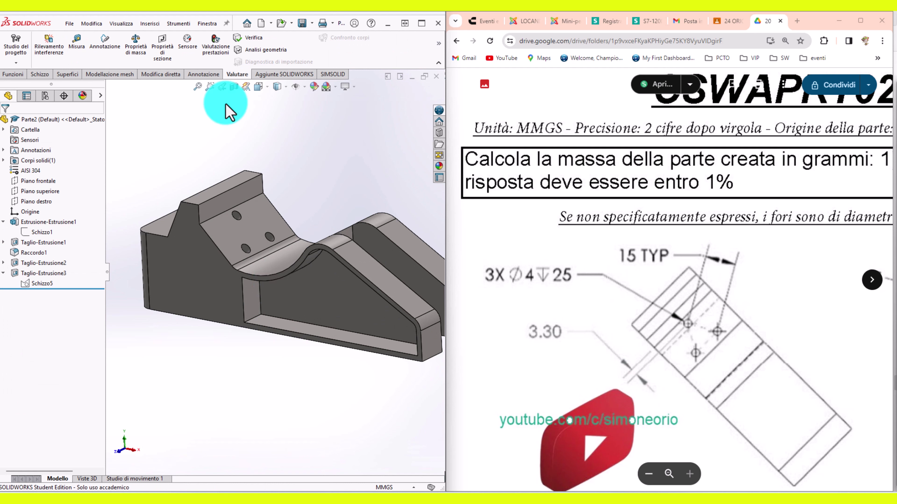
Step: Open and close the Mass Properties results
left_click(134, 49)
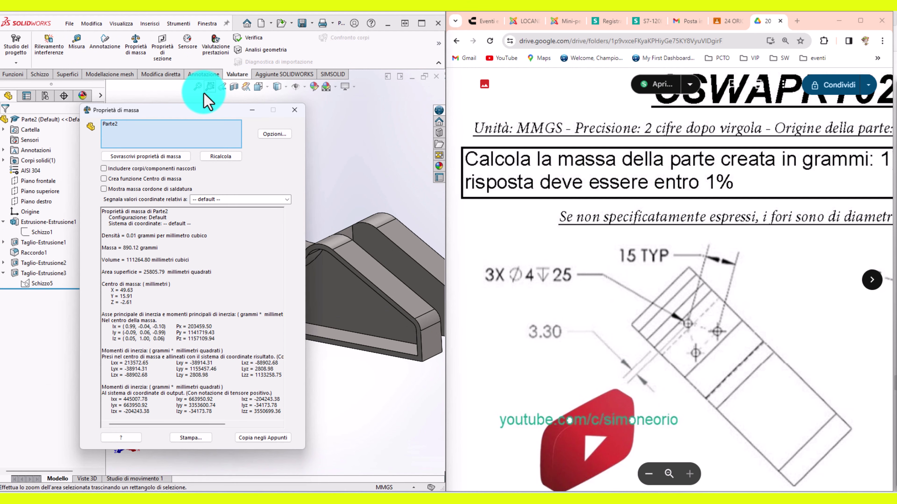
left_click(294, 110)
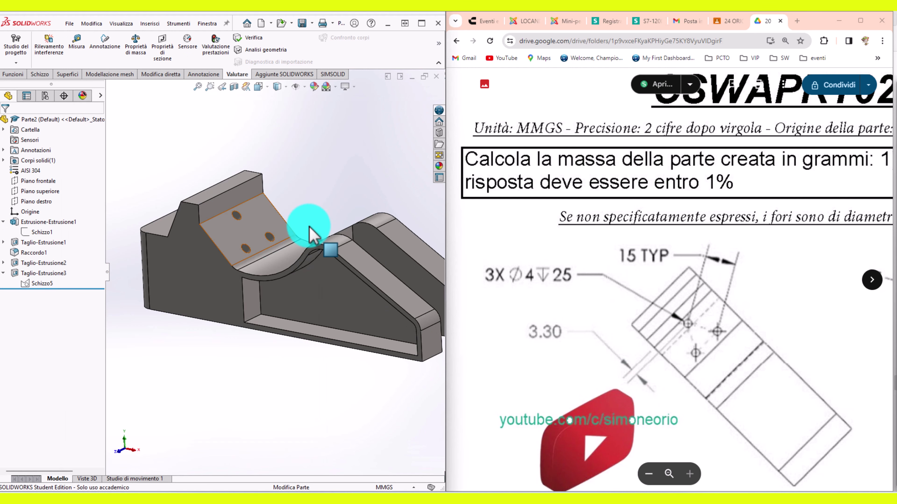
scroll(282, 290, "down", 3)
scroll(236, 301, "down", 2)
Step: Inspect the side pocket on the model and pan the drawing to its profile dimensions
left_click(236, 301)
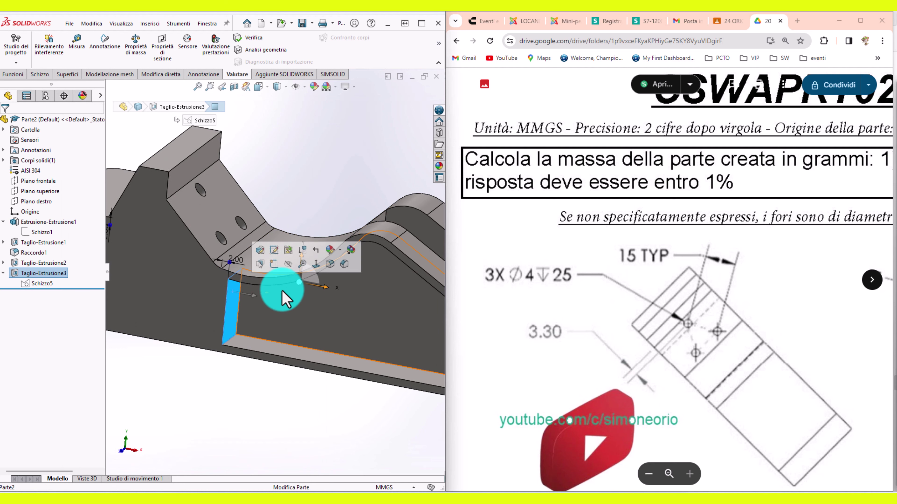
middle_click_drag(280, 296, 240, 270)
scroll(228, 274, "down", 3)
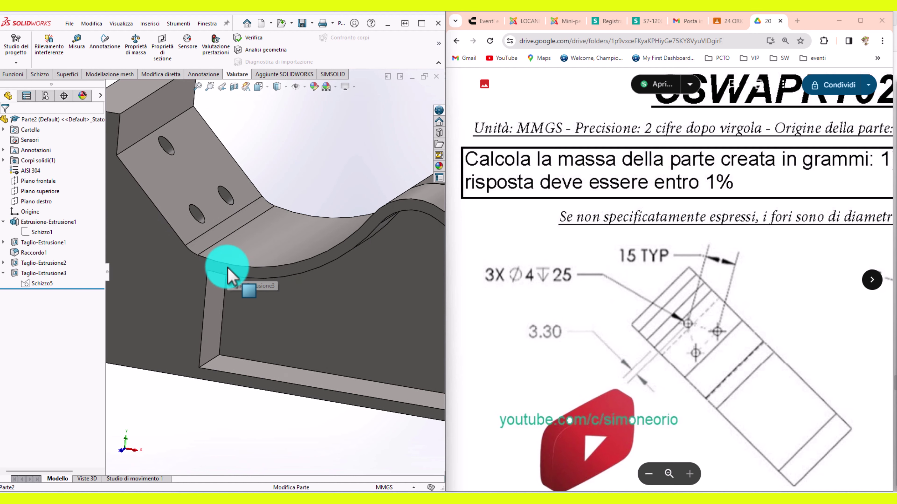
scroll(207, 272, "up", 2)
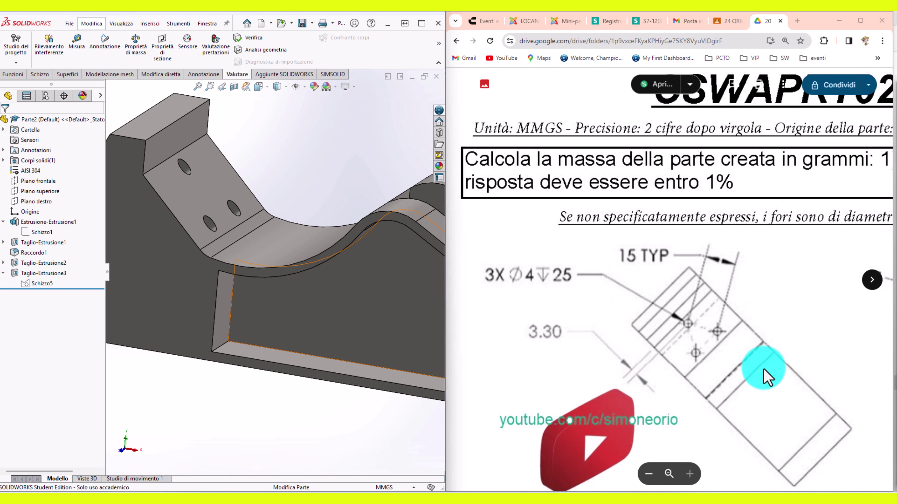
mouse_move(767, 371)
left_mouse_down()
mouse_move(751, 216)
mouse_move(742, 272)
left_mouse_up()
mouse_move(816, 426)
left_mouse_down()
mouse_move(694, 248)
mouse_move(696, 210)
left_mouse_up()
left_click_drag(683, 247, 704, 214)
Step: Reopen the base profile sketch Schizzo1 for editing
scroll(291, 260, "up", 3)
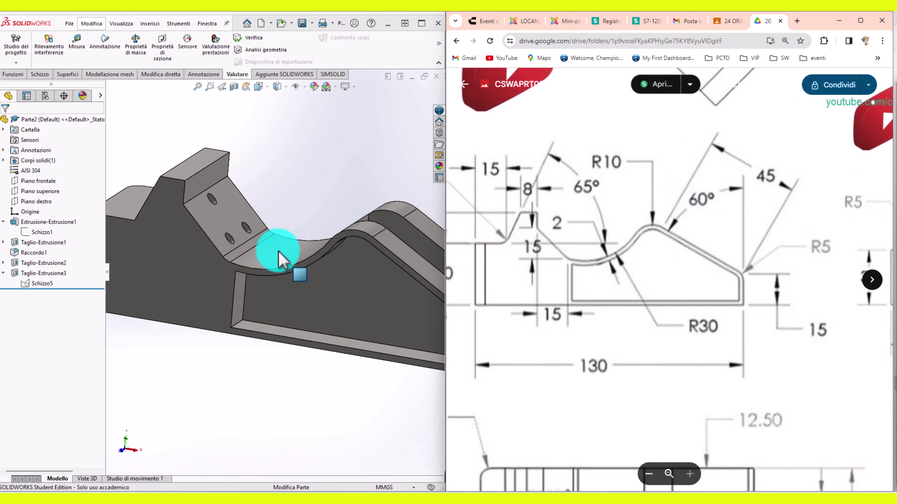
scroll(280, 255, "up", 3)
left_click(48, 230)
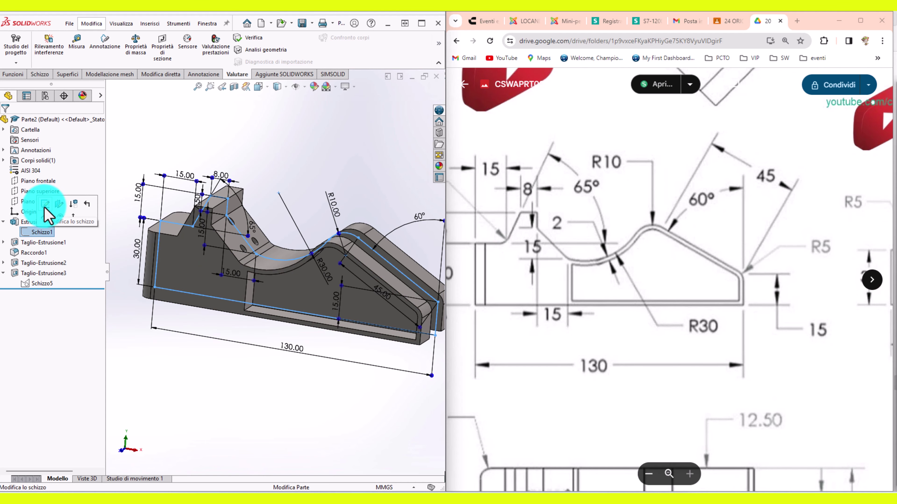
left_click(53, 189)
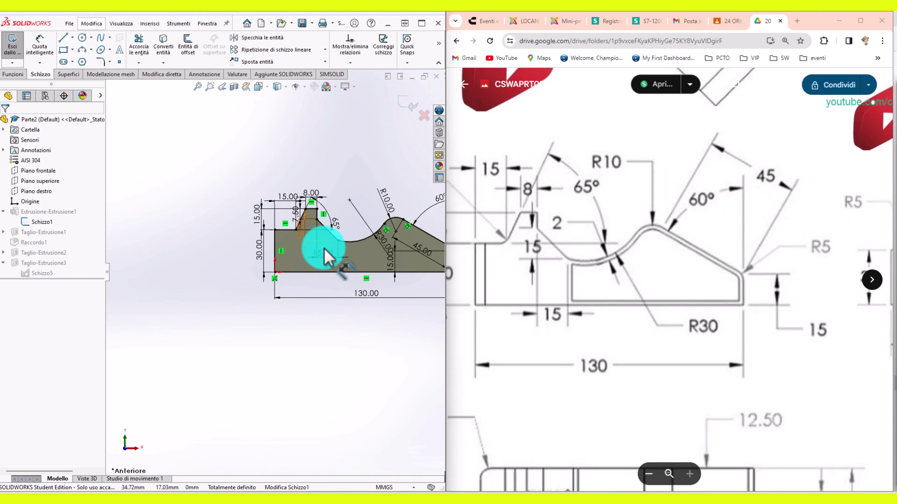
scroll(353, 256, "up", 2)
scroll(321, 268, "down", 6)
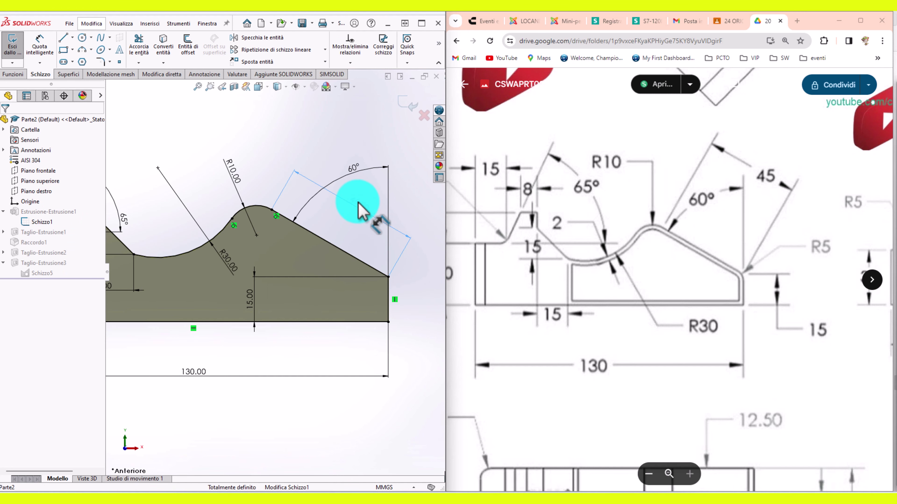
Step: Review the 45 mm sloped edge and 15 mm right edge dimensions against the drawing
left_click(334, 257)
left_click(672, 320)
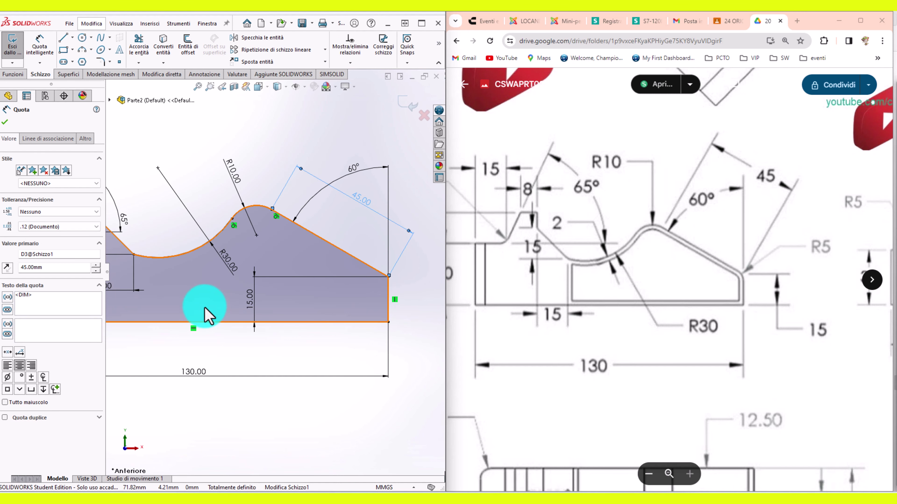
left_click(416, 292)
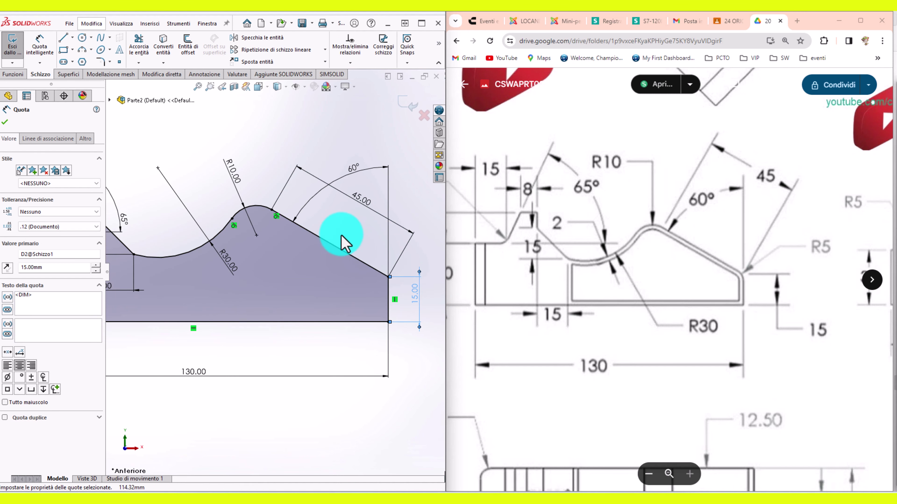
scroll(730, 247, "down", 3)
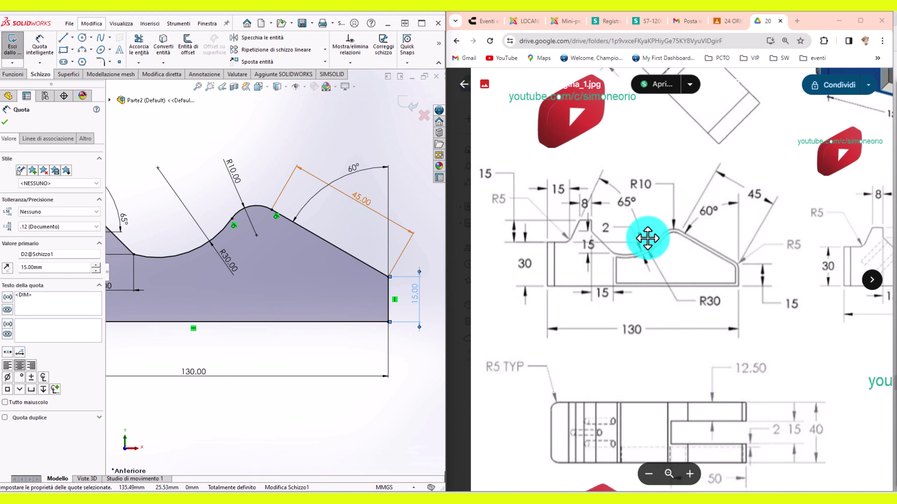
left_click(278, 213)
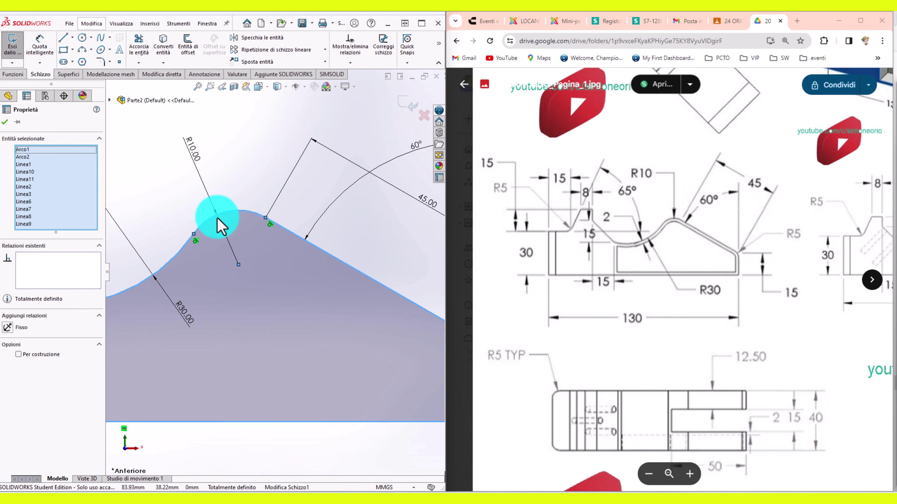
scroll(216, 222, "down", 2)
scroll(217, 232, "up", 2)
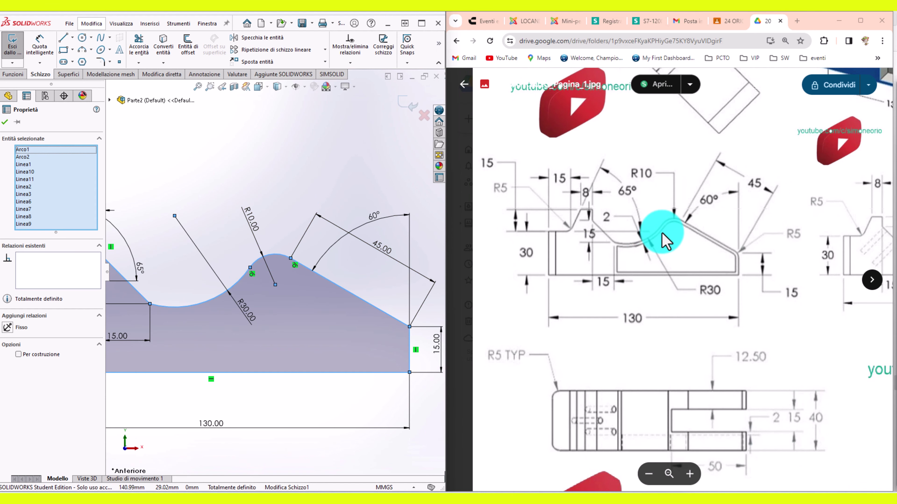
scroll(658, 251, "down", 3)
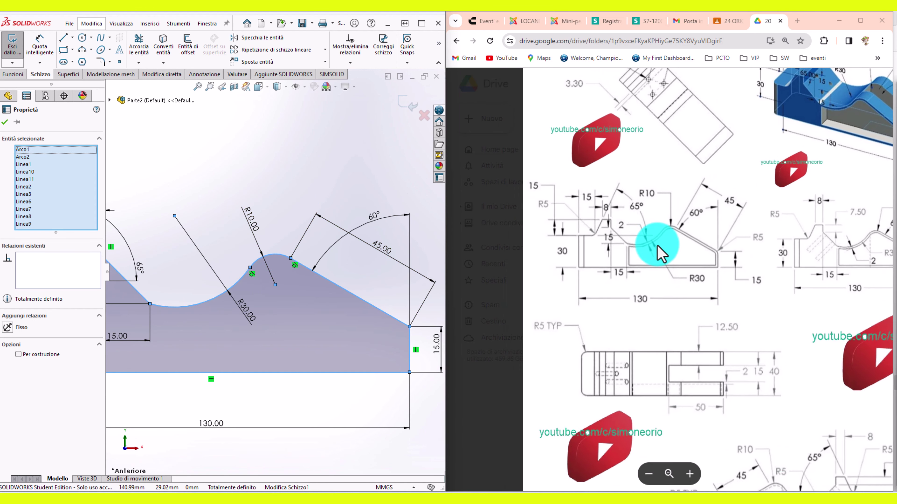
scroll(613, 235, "up", 2)
scroll(254, 261, "down", 1)
scroll(236, 281, "down", 1)
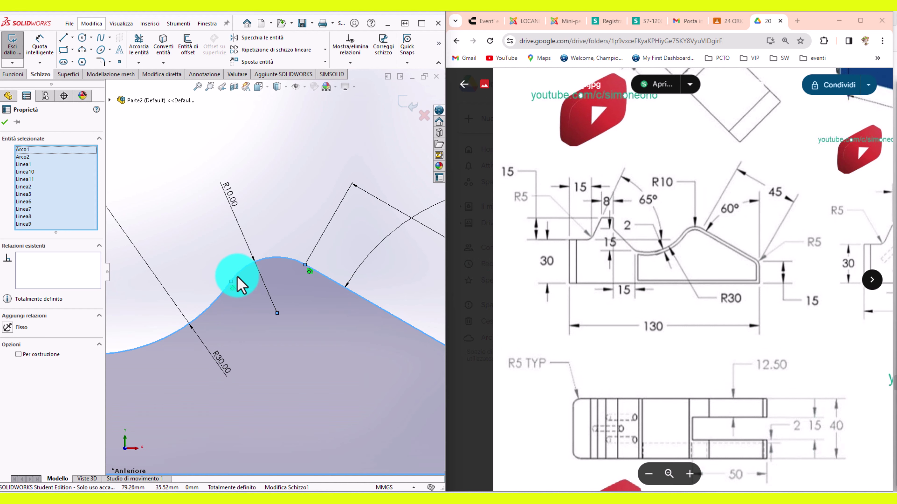
scroll(246, 281, "up", 1)
scroll(233, 284, "up", 2)
scroll(212, 287, "down", 1)
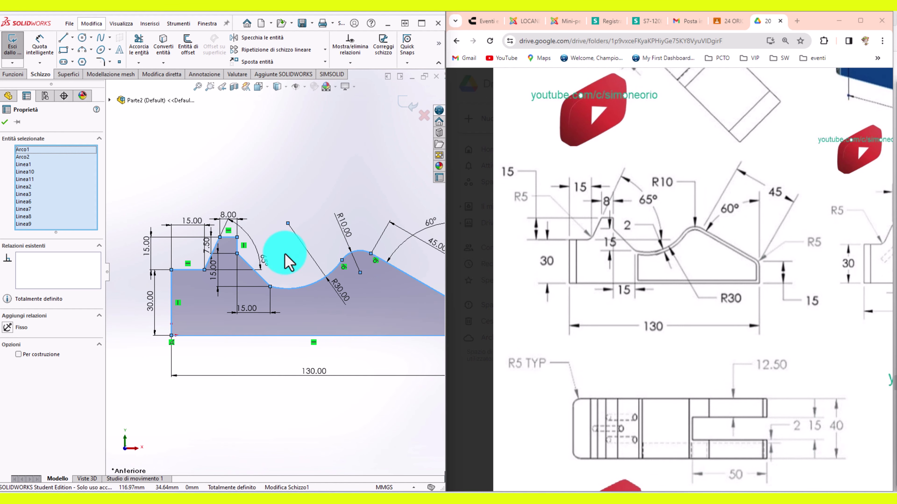
scroll(248, 248, "up", 1)
Step: Check the 7.50 mm tab dimension and pan the drawing to the top view's right end
left_click(247, 251)
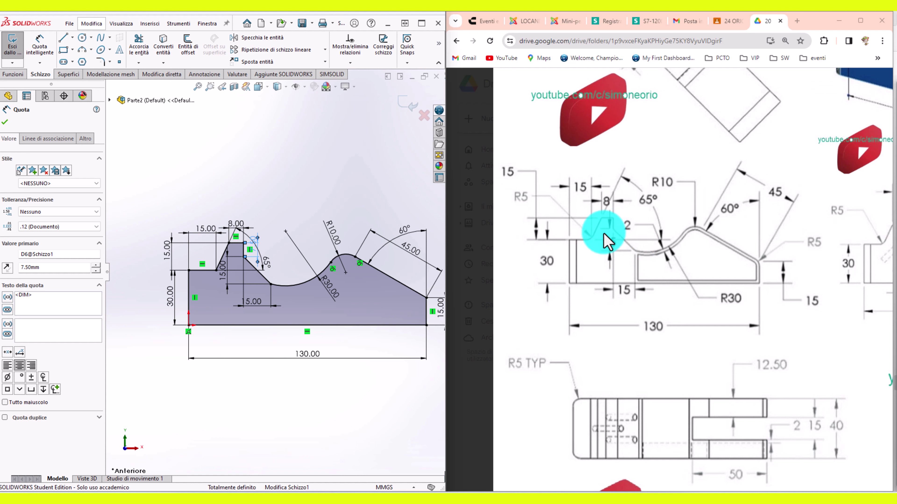
scroll(366, 279, "up", 2)
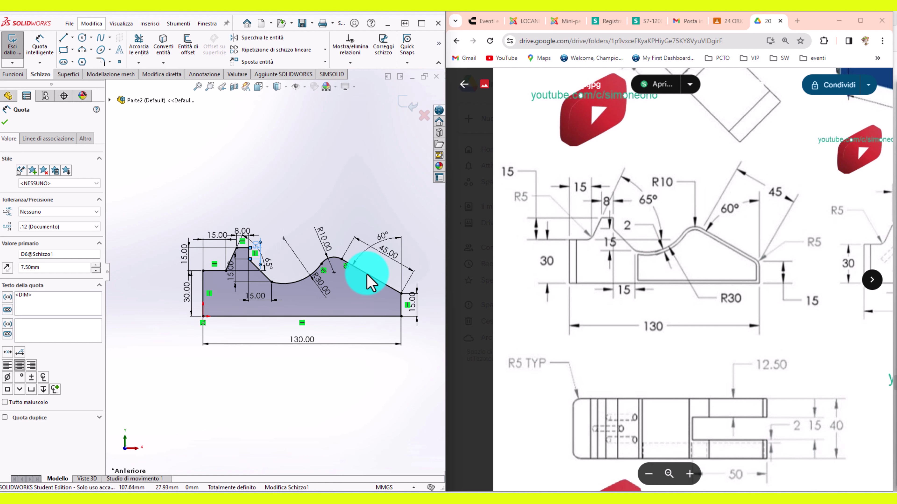
scroll(388, 276, "down", 2)
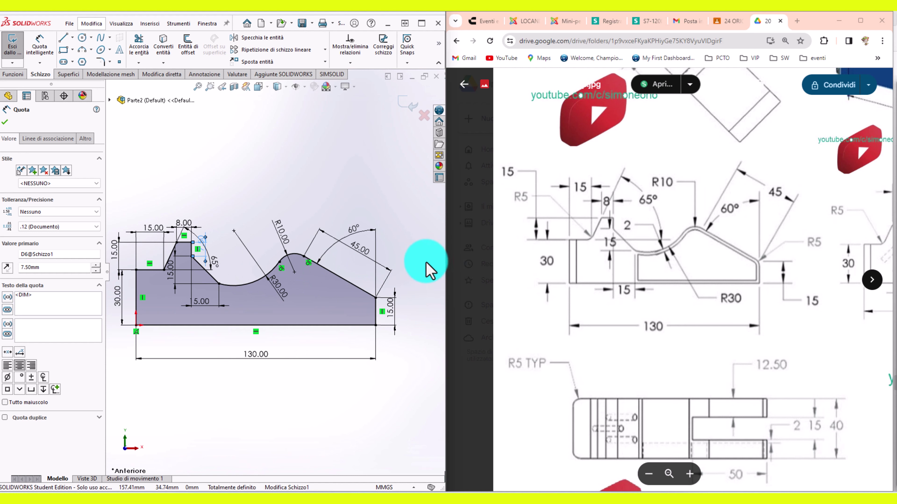
scroll(283, 247, "down", 1)
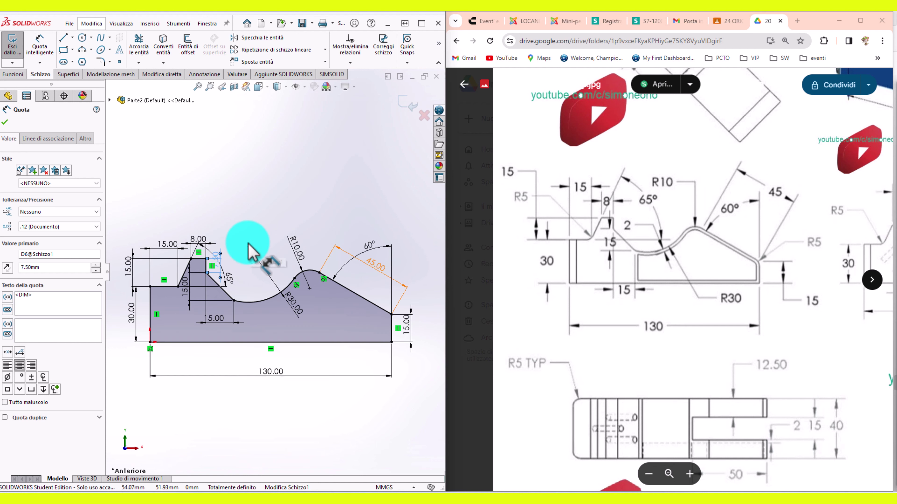
scroll(157, 265, "up", 2)
scroll(157, 265, "down", 2)
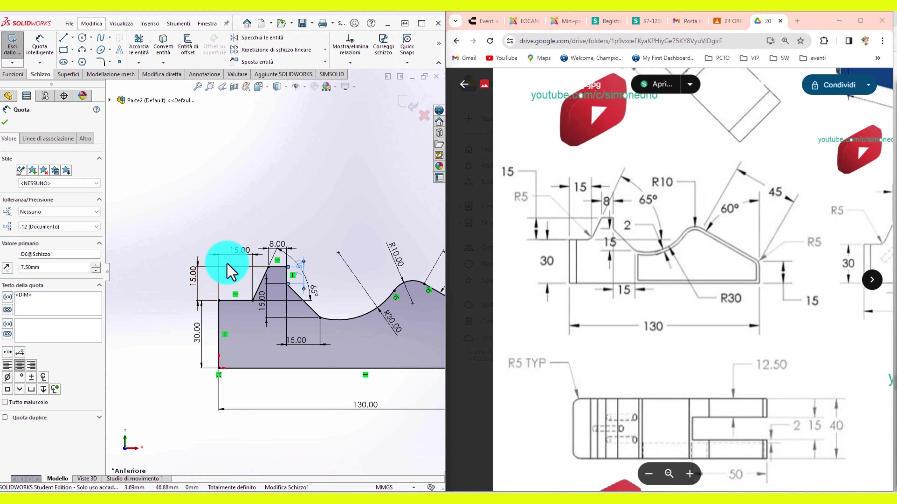
scroll(844, 344, "down", 3)
left_click_drag(811, 356, 672, 293)
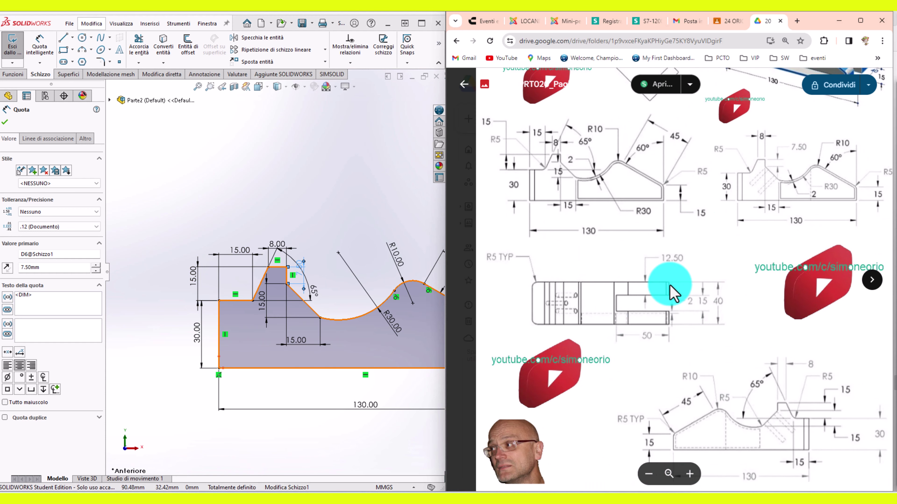
left_click_drag(757, 372, 696, 311)
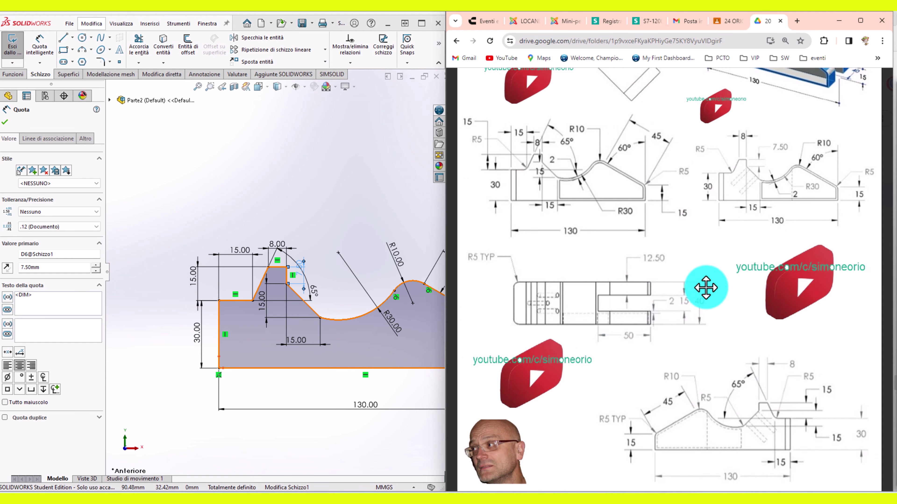
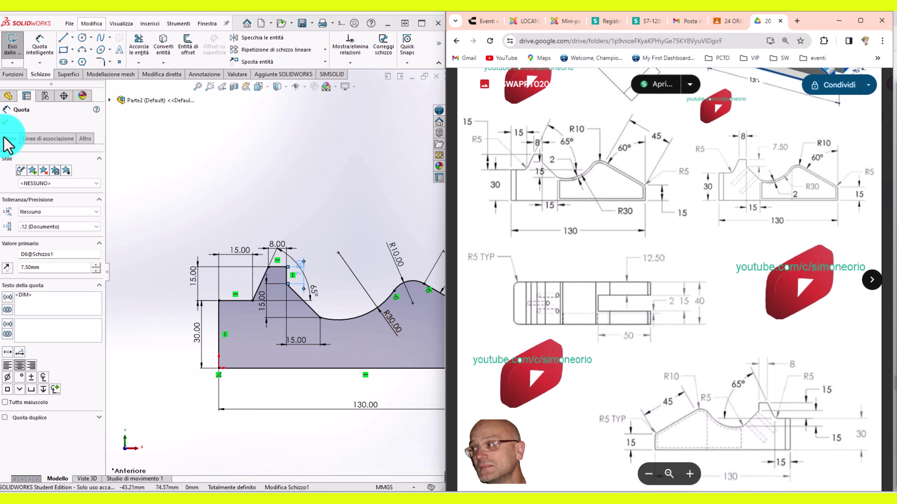
Step: Apply the 7.50 mm profile dimension and exit the sketch so the part rebuilds
left_click(5, 122)
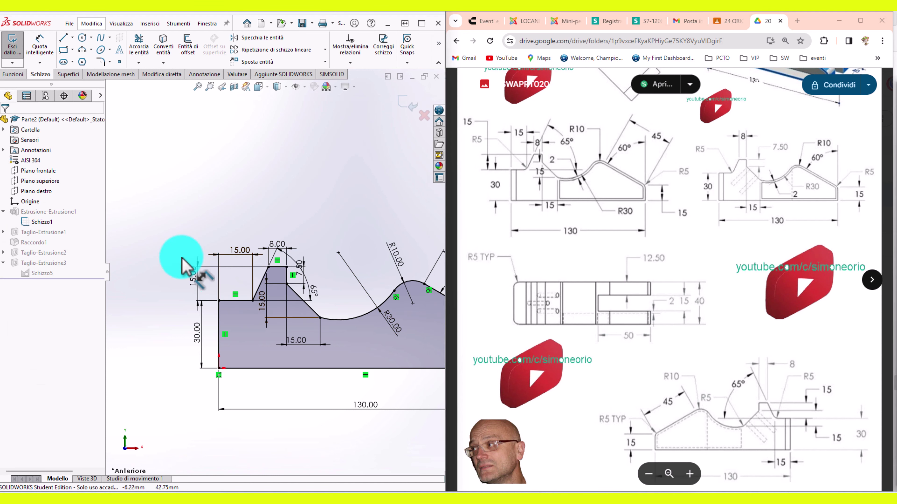
left_click(408, 104)
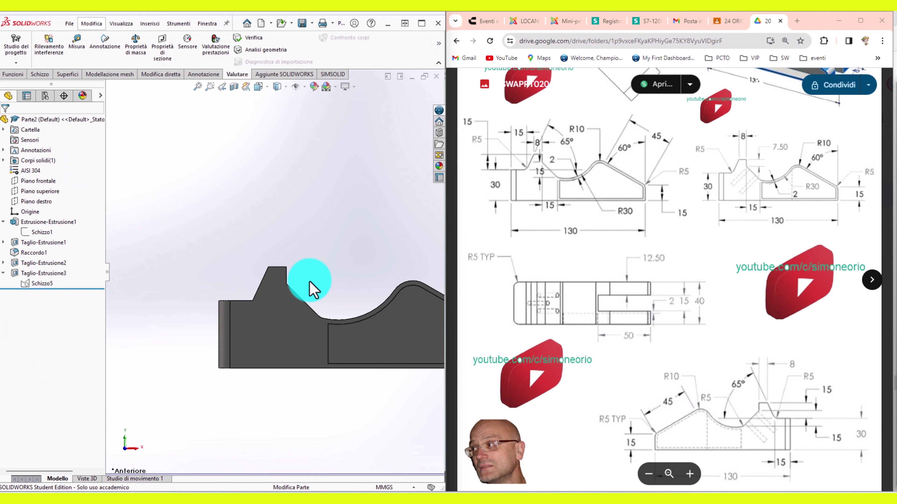
middle_click_drag(310, 307, 296, 303)
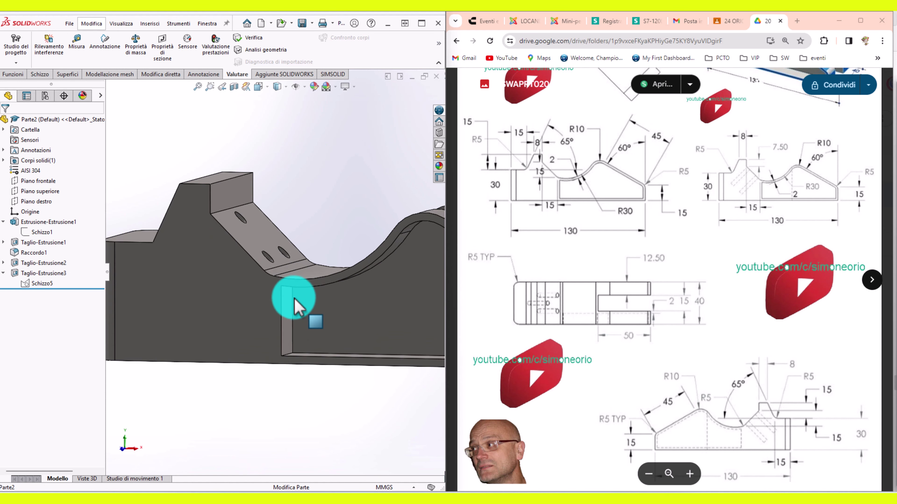
Step: Open Schizzo5 under Taglio-Estrusione3 for editing
left_click(286, 302)
left_click(24, 294)
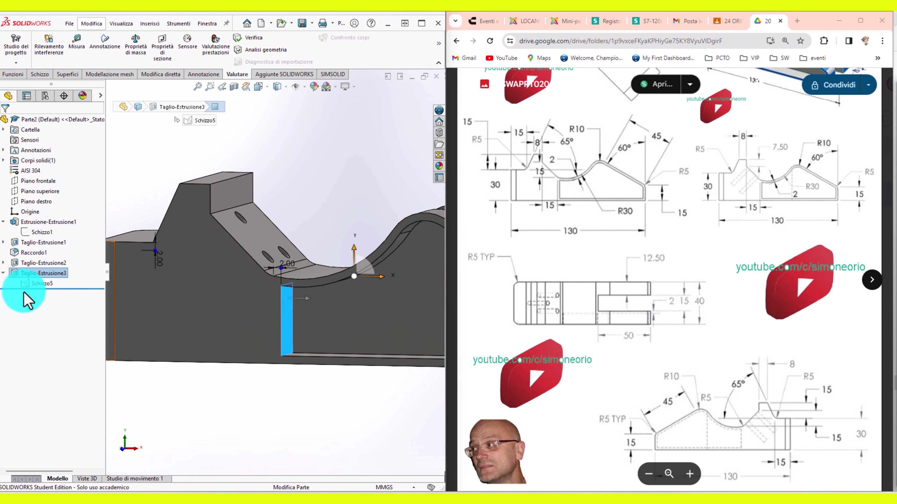
left_click(40, 283)
Step: Delete the 2.00 dimension and move the vertical line's top endpoint onto the curve
left_click(30, 244)
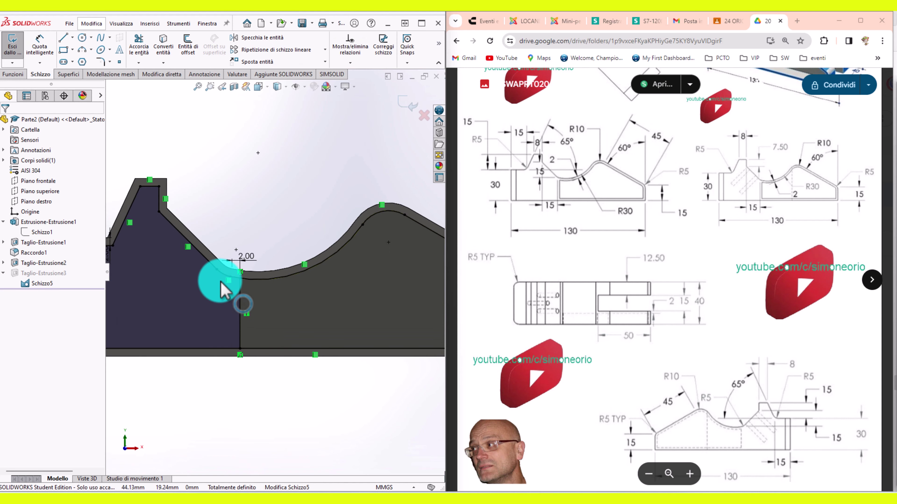
scroll(222, 288, "down", 2)
scroll(279, 280, "down", 2)
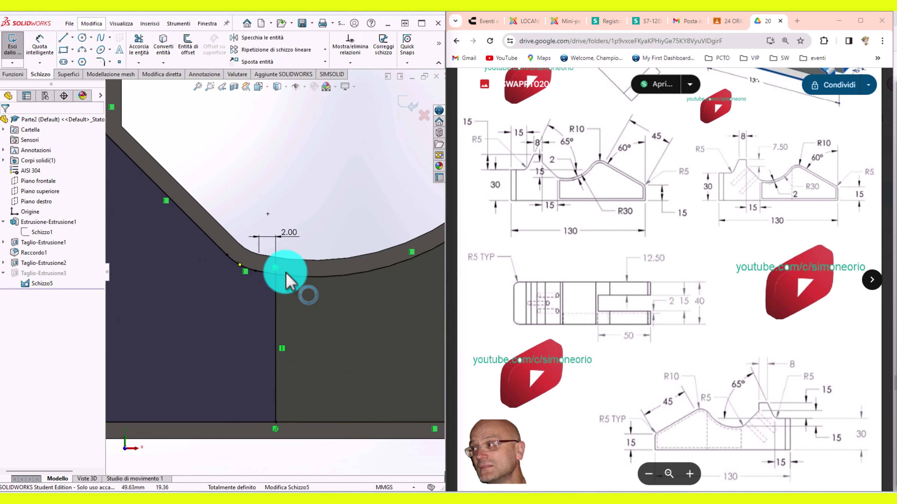
left_click(277, 243)
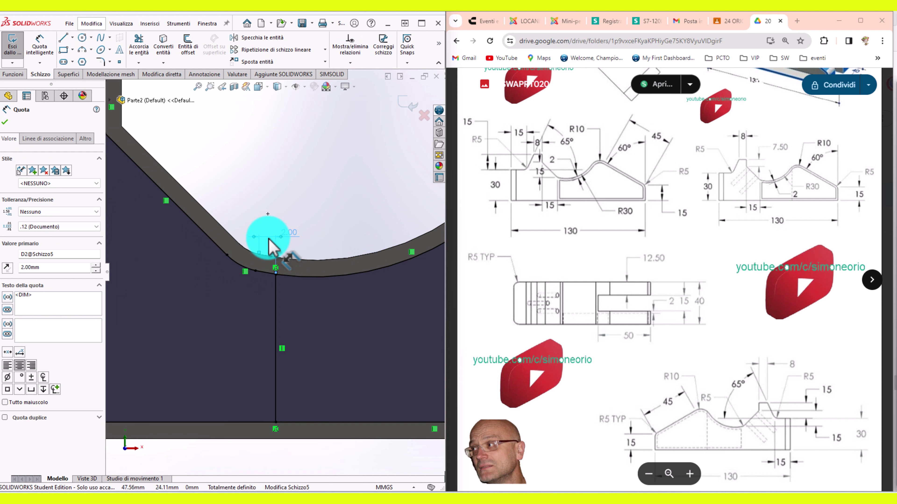
key("Delete")
scroll(260, 264, "down", 2)
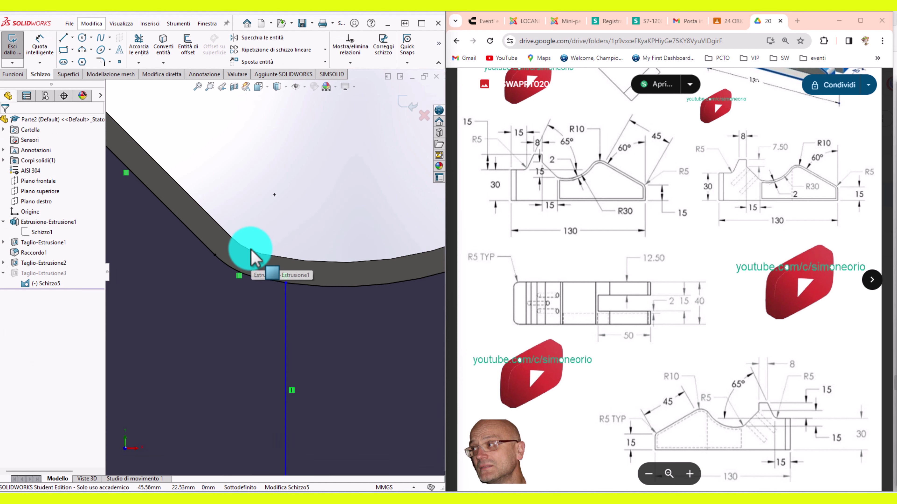
mouse_move(244, 260)
left_mouse_down()
mouse_move(256, 279)
mouse_move(290, 297)
mouse_move(271, 301)
mouse_move(270, 320)
left_mouse_up()
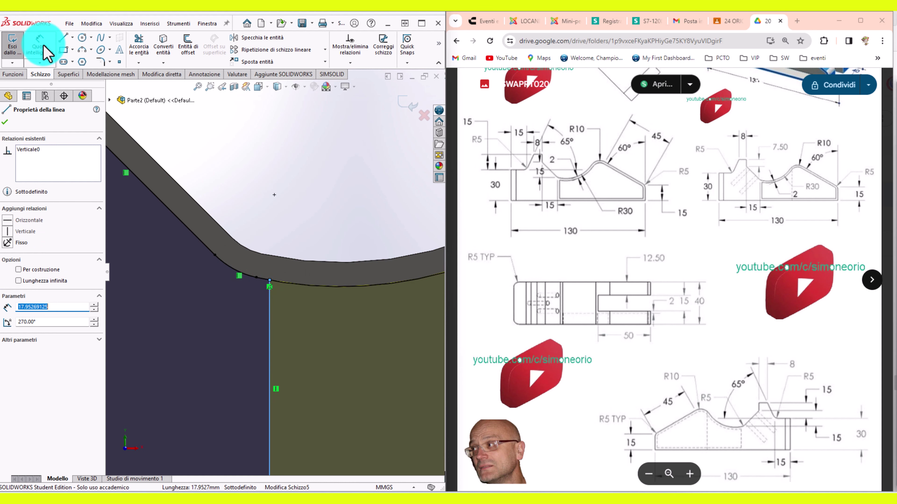
Step: Dimension the vertical line 2 mm horizontally from the arc's vertex
scroll(246, 260, "up", 1)
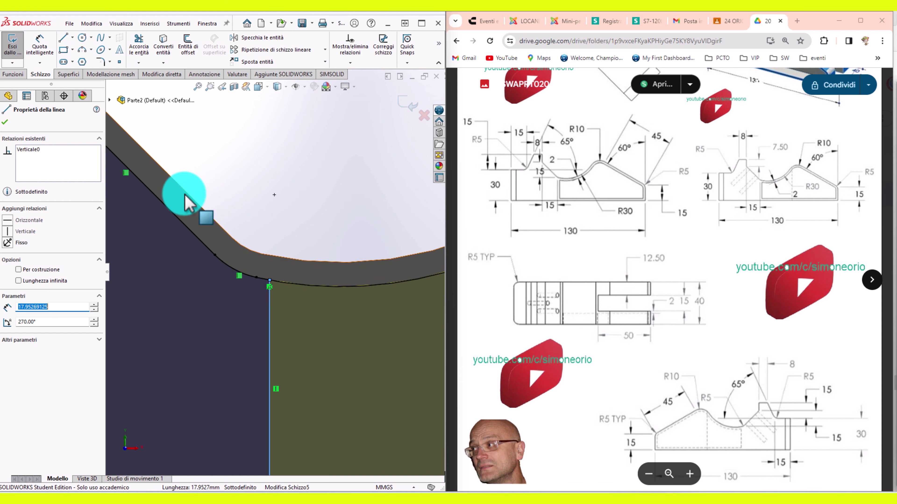
scroll(184, 196, "up", 2)
scroll(170, 210, "up", 1)
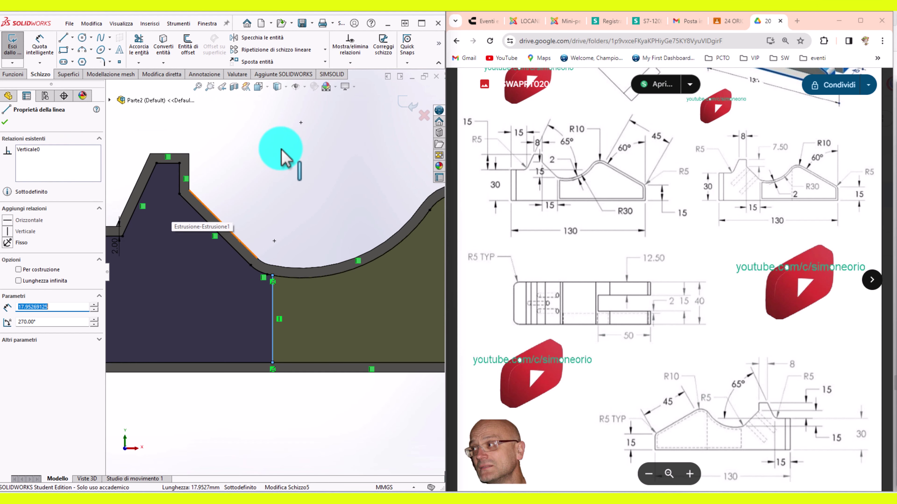
left_click(5, 122)
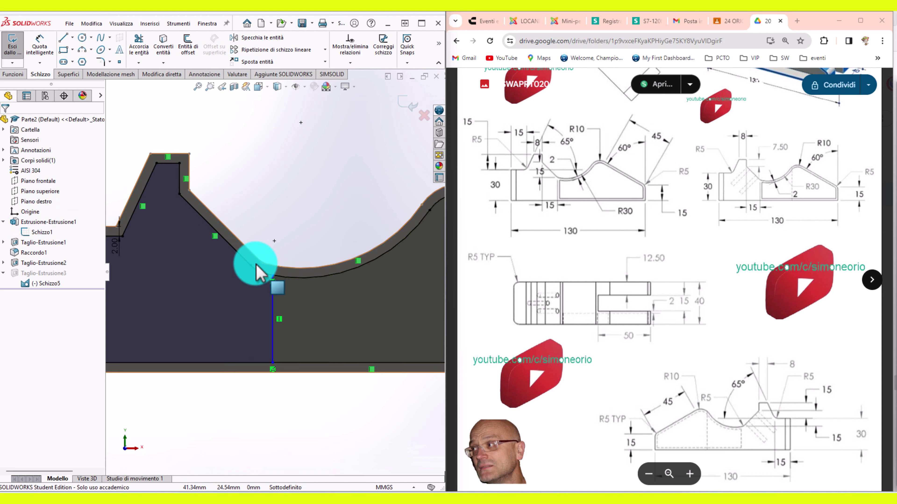
scroll(268, 269, "down", 3)
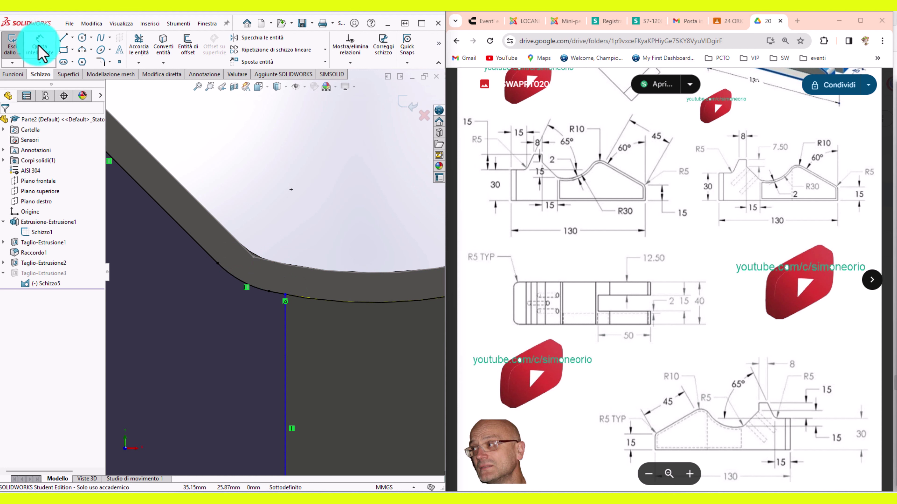
left_click(269, 292)
left_click(286, 342)
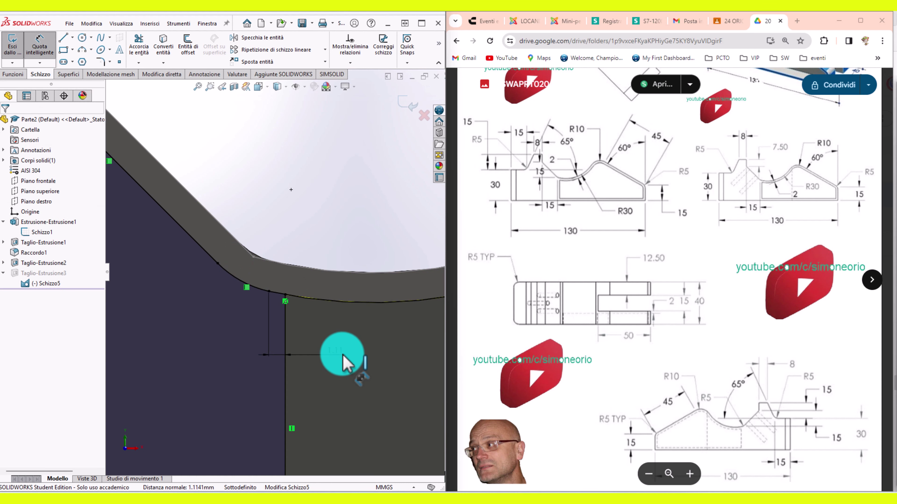
left_click(343, 355)
type("2")
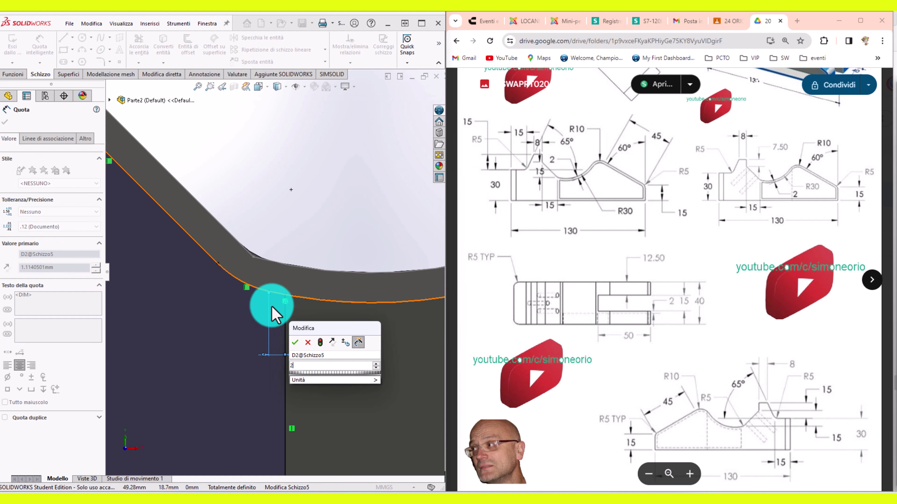
left_click(318, 342)
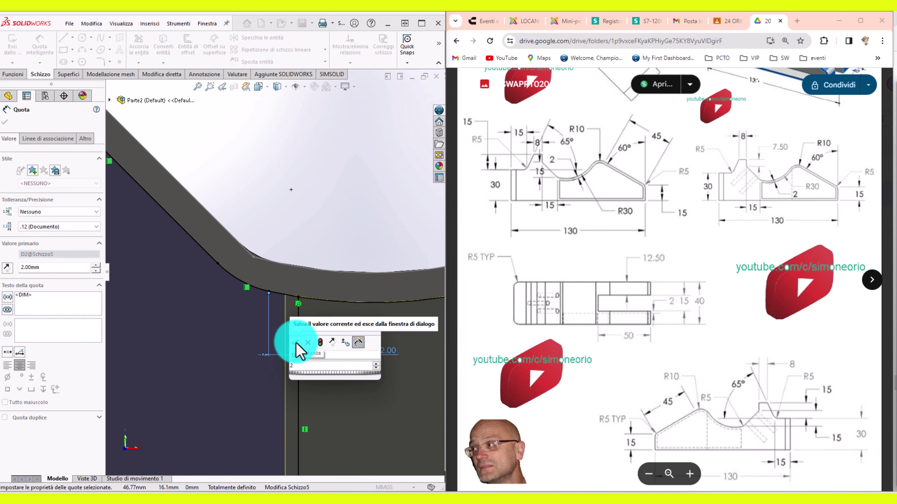
left_click(296, 343)
Step: Check the rebuilt part's mass properties, reading 889.47 grams
scroll(352, 239, "up", 3)
scroll(364, 201, "up", 3)
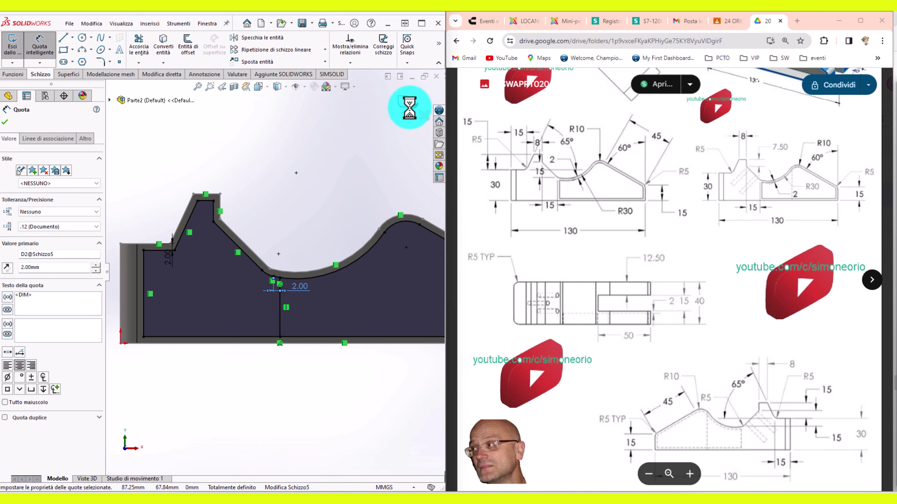
middle_click_drag(294, 202, 264, 211)
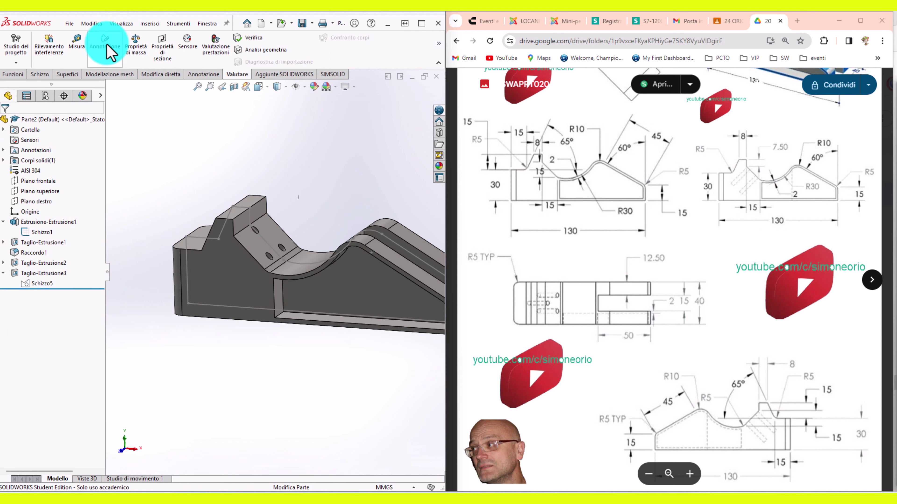
left_click(140, 49)
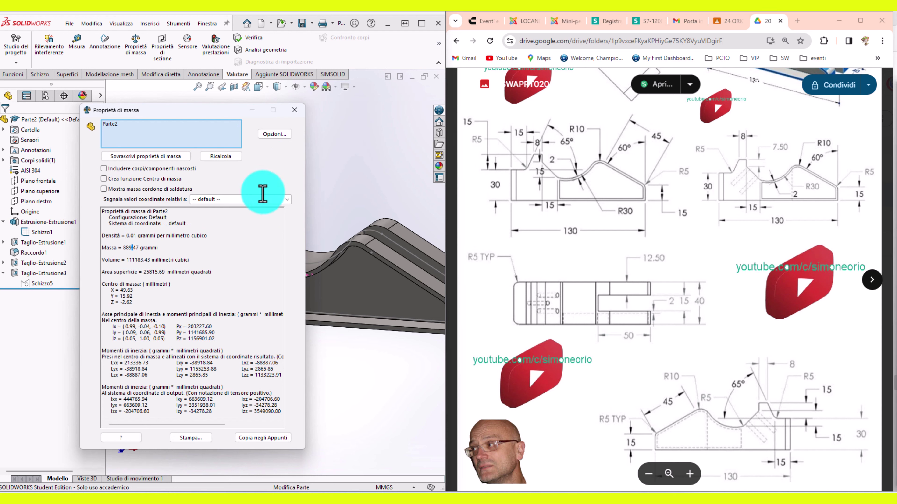
left_click(295, 110)
scroll(282, 229, "down", 3)
scroll(272, 269, "down", 2)
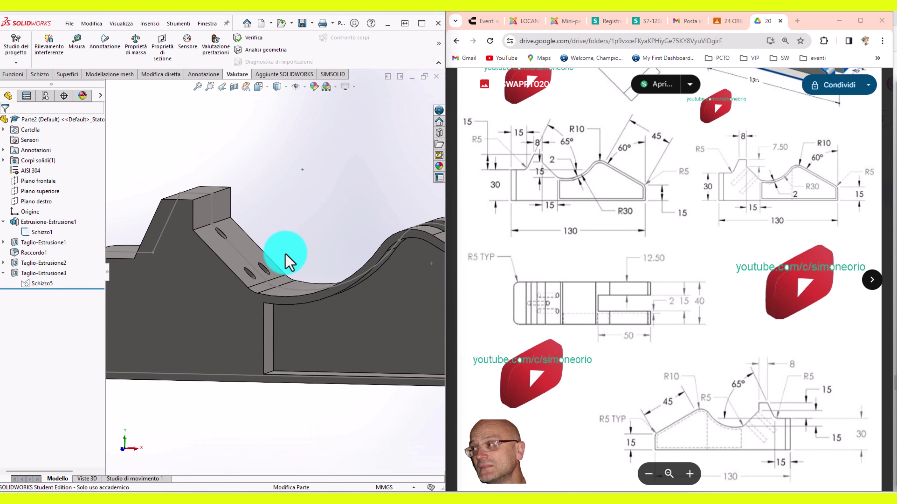
scroll(250, 290, "down", 2)
Step: Reopen Schizzo5 and delete its 2.00 mm dimension
left_click(49, 289)
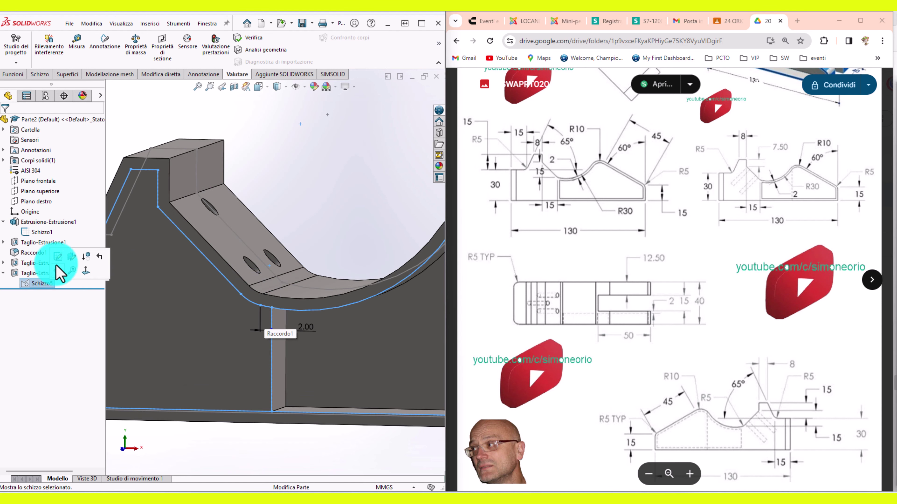
left_click(75, 260)
scroll(233, 289, "down", 3)
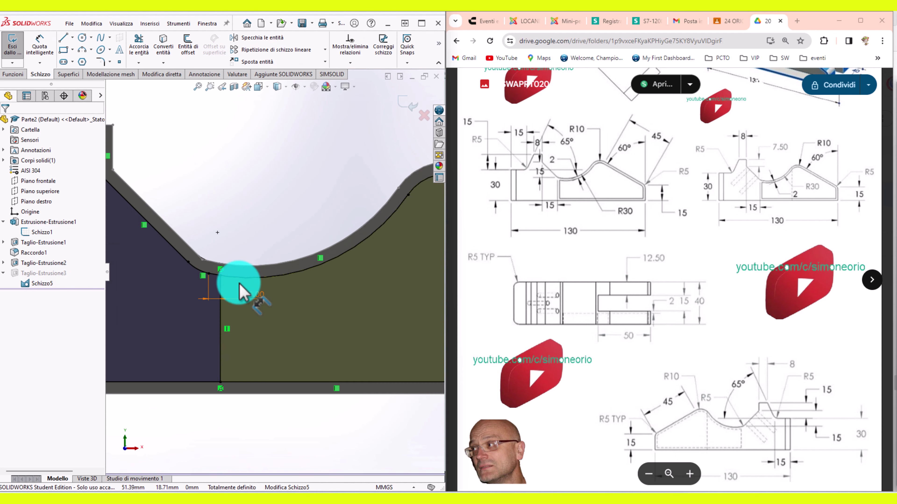
scroll(252, 302, "down", 3)
left_click(259, 301)
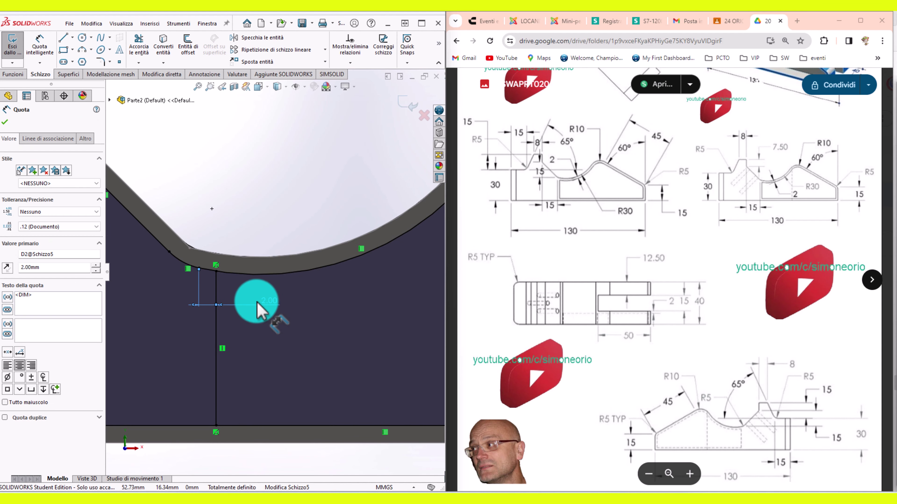
key("Delete")
Step: Dimension the vertical line 2 mm from the curve's corner vertex, fully defining the sketch
left_click(44, 44)
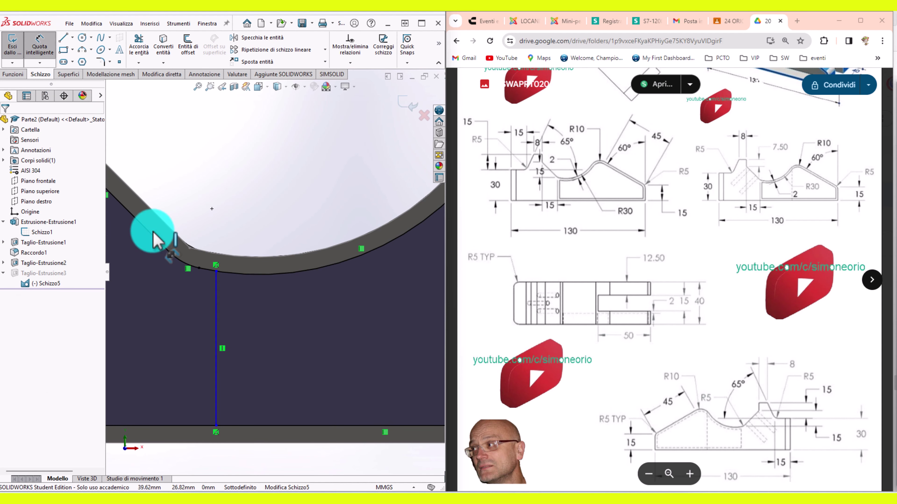
left_click(190, 248)
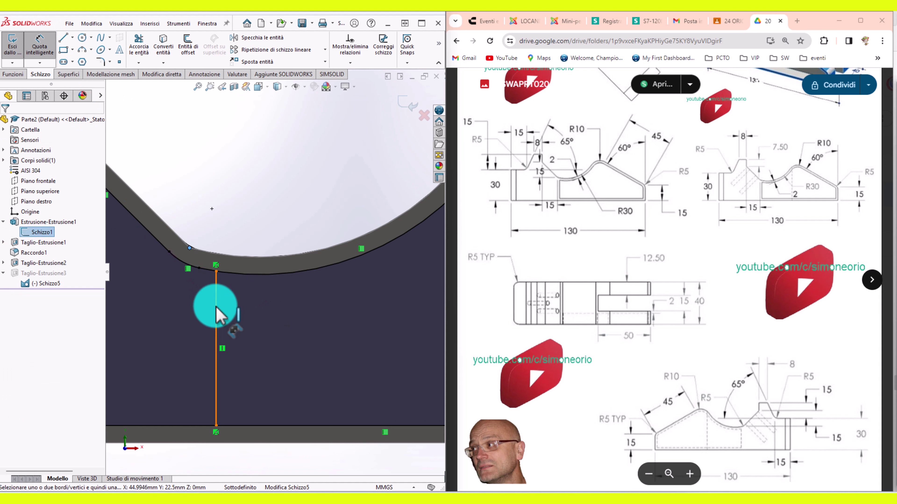
left_click(216, 307)
left_click(247, 326)
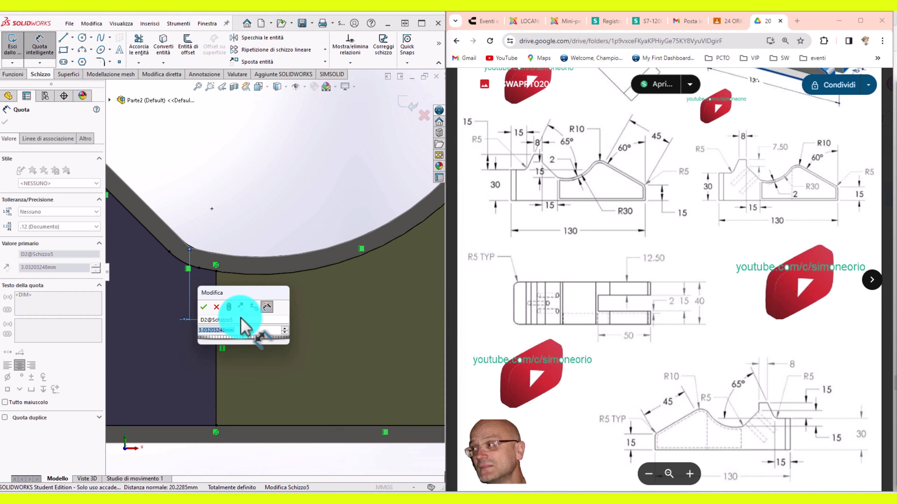
type("2")
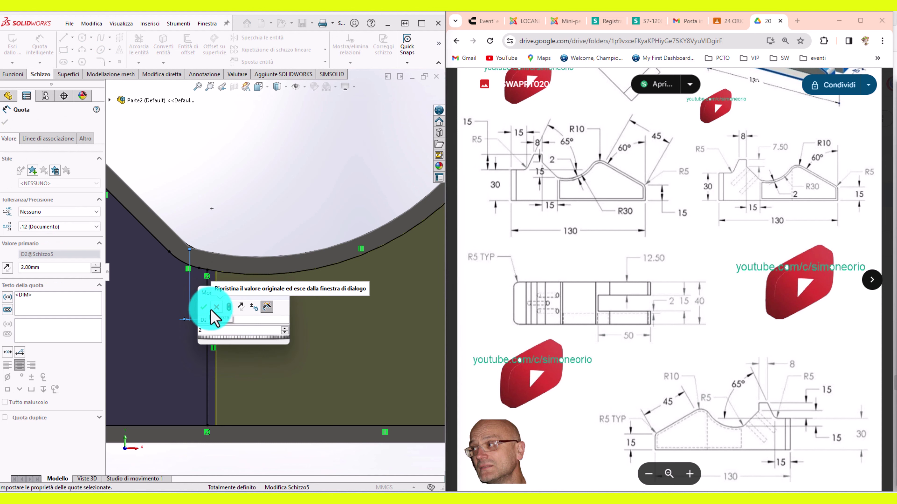
left_click(204, 307)
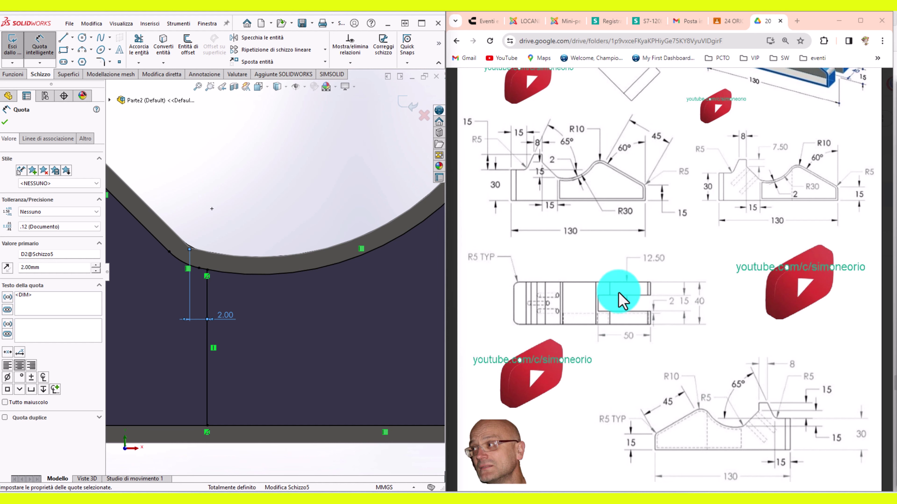
scroll(619, 293, "down", 3, "ctrl")
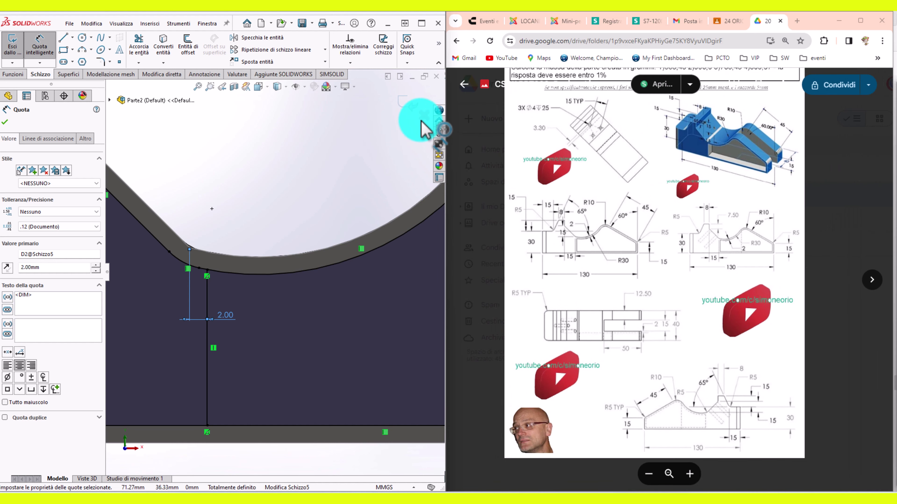
Step: Rebuild the part and read its mass properties: 887.92 g and 110989.59 mm³
left_click(410, 103)
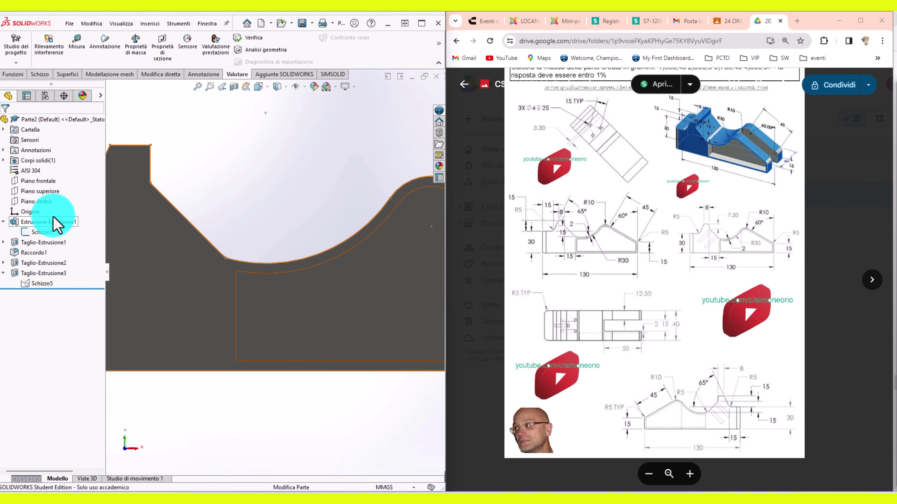
left_click(135, 46)
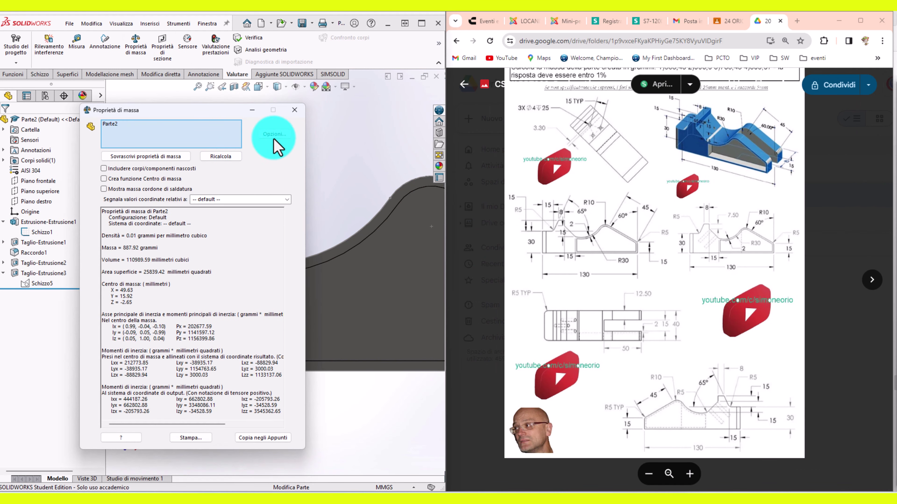
left_click(274, 134)
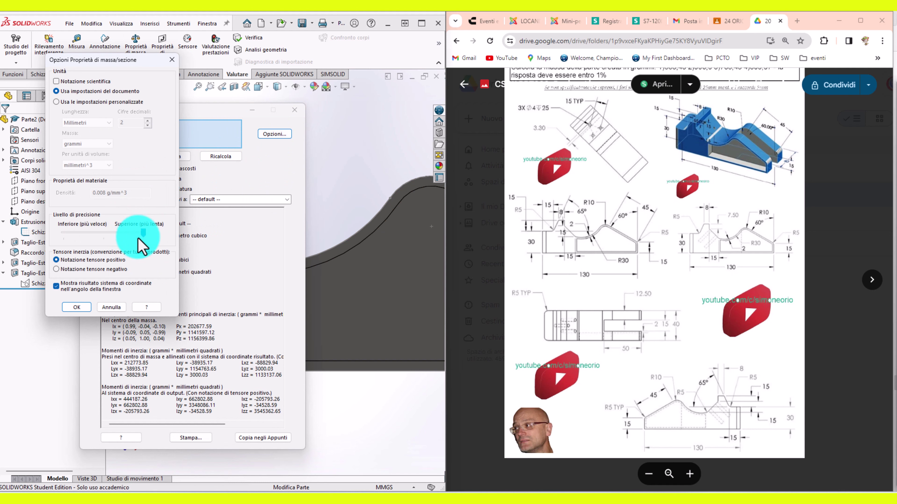
left_click(78, 310)
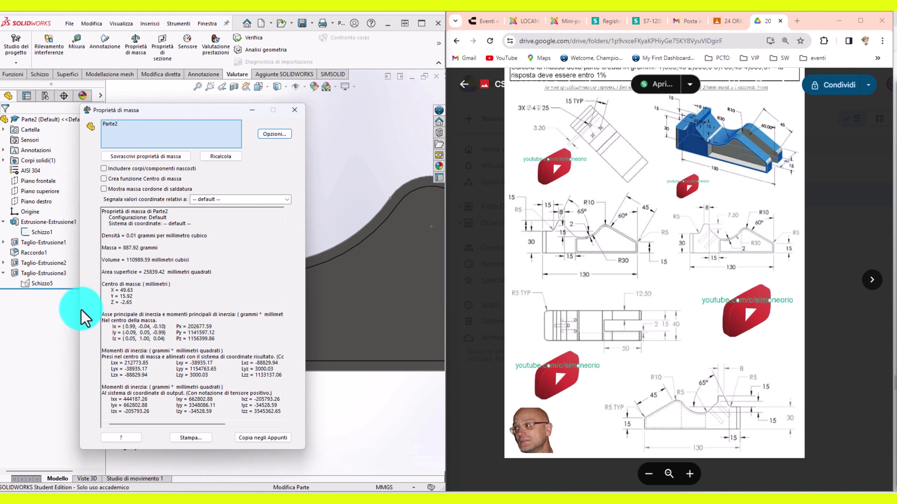
left_click_drag(118, 248, 134, 246)
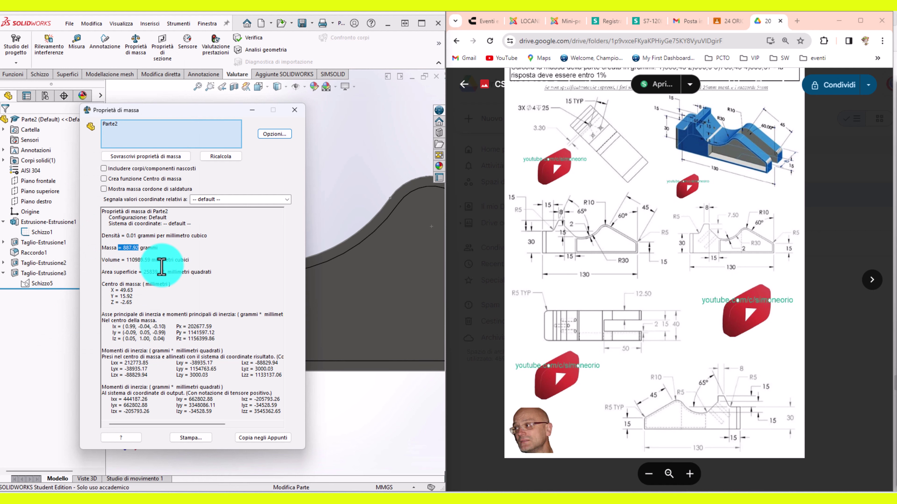
Step: Zoom the Drive drawing to compare mass answer choices, then close Mass Properties
scroll(621, 191, "up", 2, "ctrl")
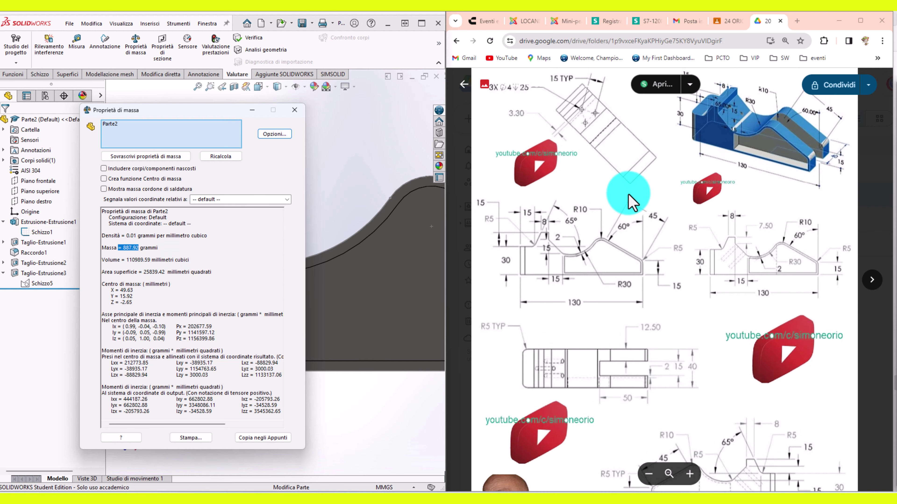
mouse_move(627, 200)
left_mouse_down()
mouse_move(621, 265)
mouse_move(631, 302)
left_mouse_up()
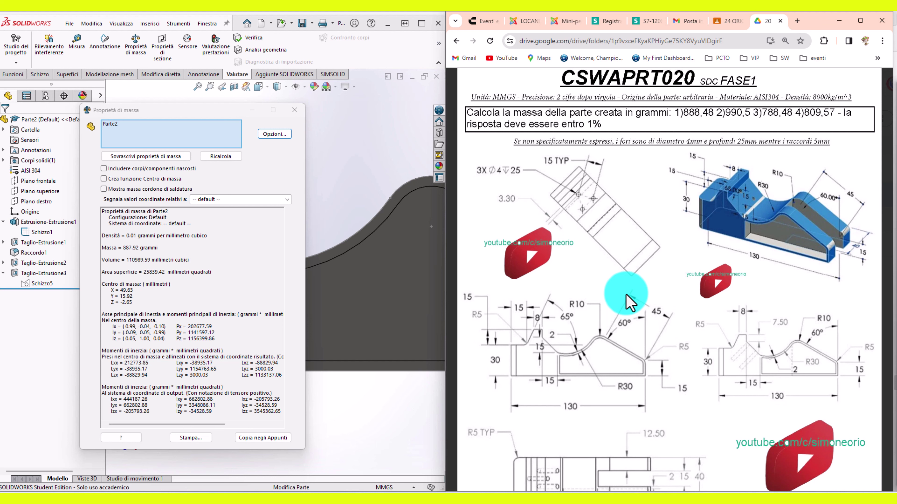
scroll(794, 223, "up", 2, "ctrl")
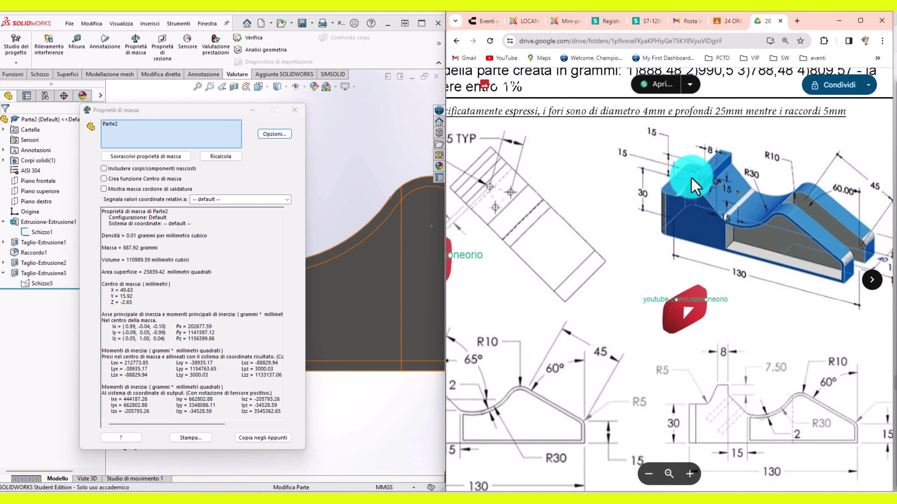
scroll(691, 178, "down", 2, "ctrl")
scroll(774, 197, "up", 2, "ctrl")
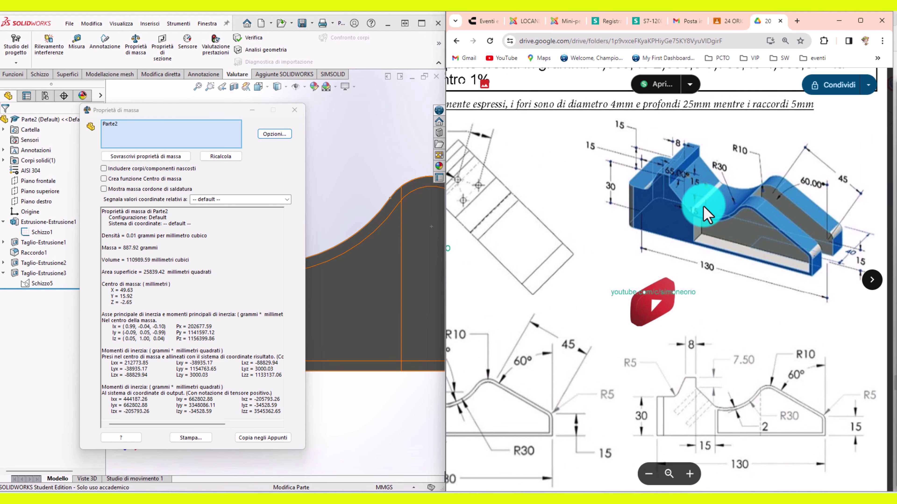
left_click(295, 110)
mouse_move(282, 216)
middle_mouse_down()
mouse_move(190, 220)
mouse_move(216, 248)
mouse_move(291, 226)
mouse_move(331, 274)
mouse_move(352, 267)
mouse_move(339, 284)
middle_mouse_up()
Step: Inspect the curved region and open Schizzo5 of Taglio-Estrusione3 for editing
left_click(343, 286)
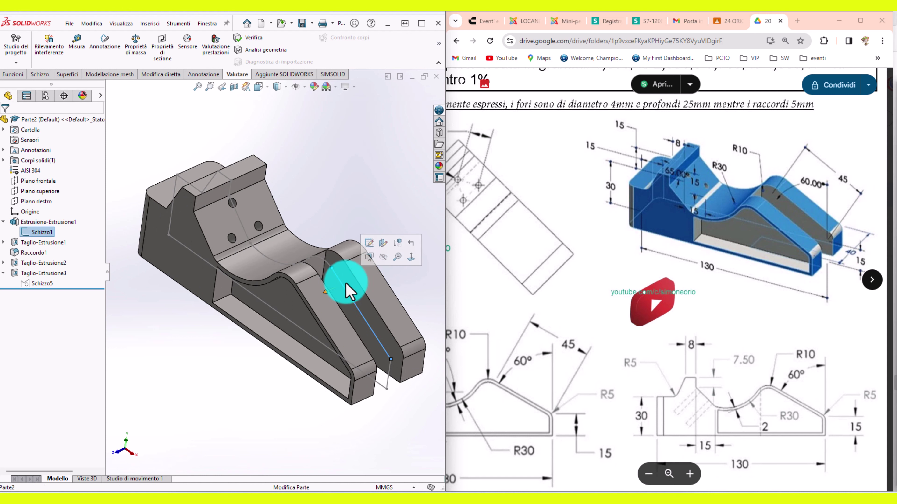
left_click(385, 265)
middle_click_drag(236, 276, 246, 232)
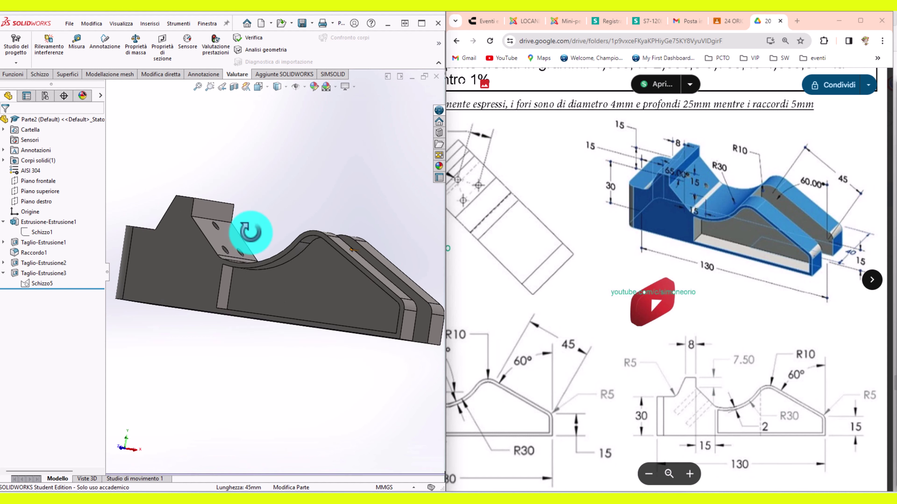
scroll(236, 290, "down", 3)
left_click(235, 298)
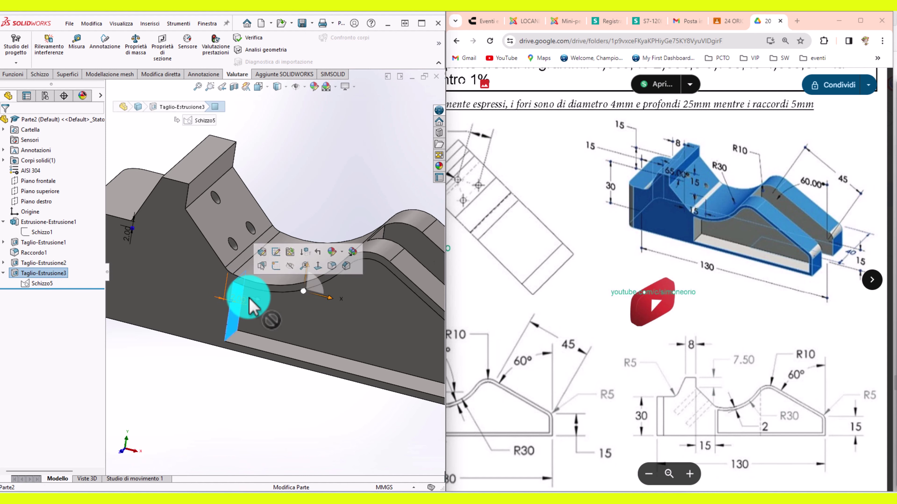
mouse_move(244, 299)
middle_mouse_down()
mouse_move(266, 281)
mouse_move(236, 236)
middle_mouse_up()
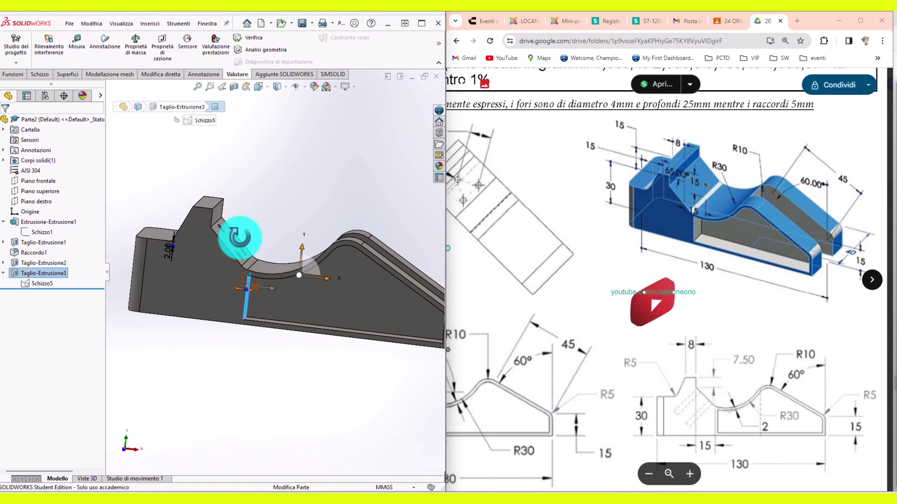
left_click(20, 293)
left_click(40, 282)
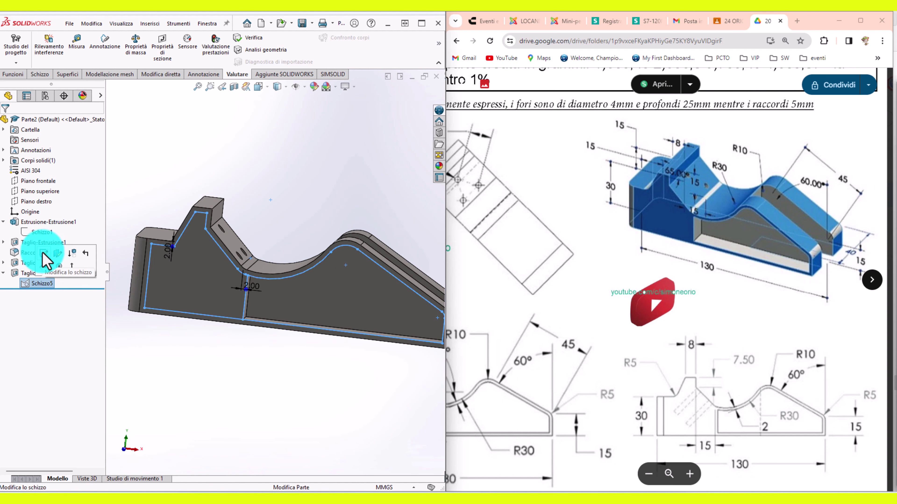
left_click(58, 250)
Step: Zoom and pan the Drive drawing preview to inspect its side views
scroll(226, 244, "up", 2)
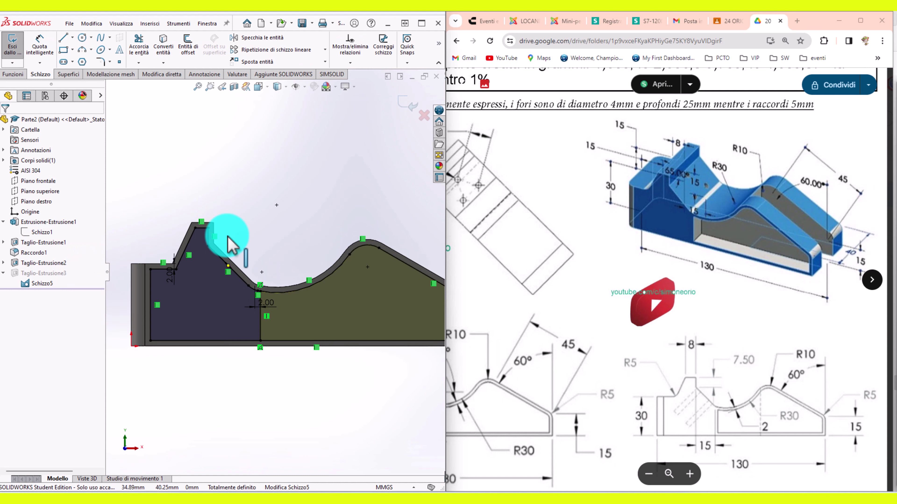
scroll(337, 326, "up", 2)
scroll(338, 308, "down", 2)
scroll(346, 296, "up", 2)
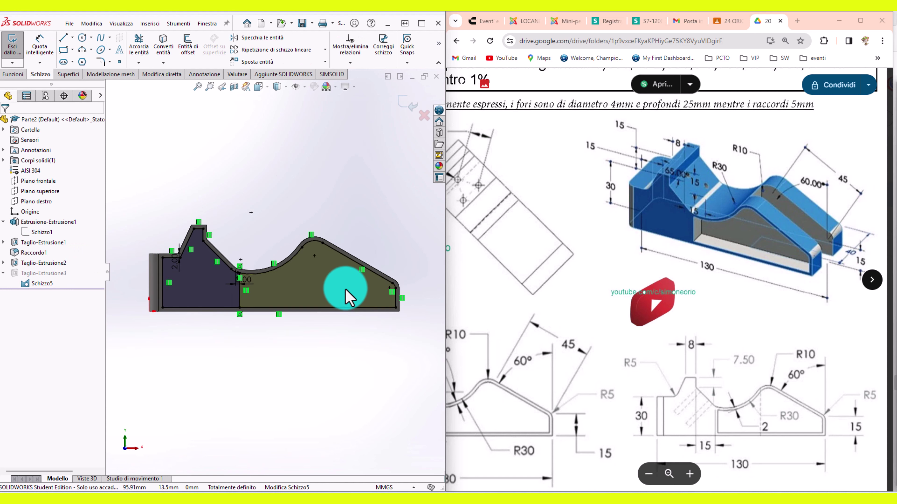
scroll(365, 280, "down", 3)
scroll(406, 292, "down", 2)
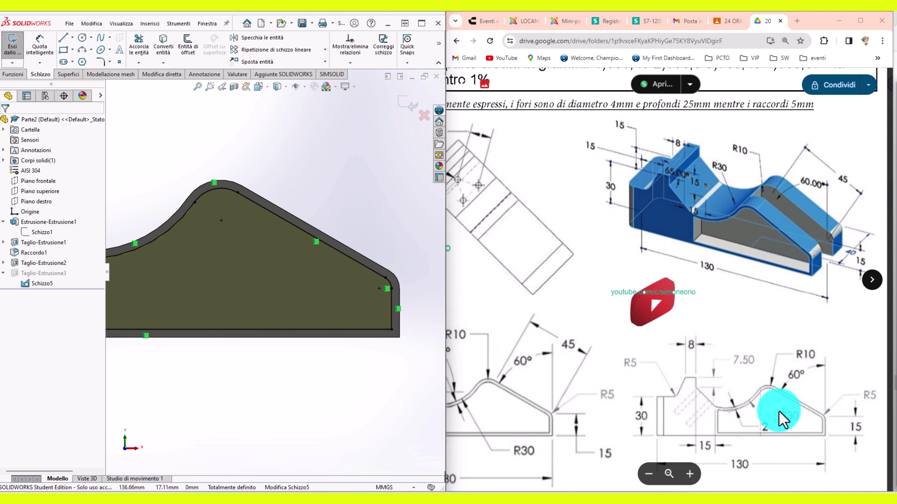
scroll(782, 421, "up", 2)
scroll(783, 413, "up", 2)
scroll(812, 420, "up", 2)
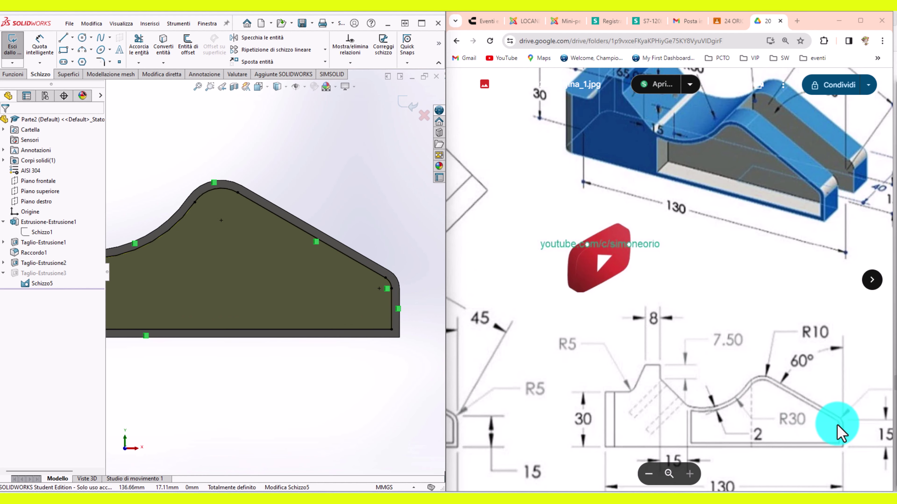
scroll(833, 419, "down", 3)
scroll(831, 415, "up", 1)
scroll(851, 401, "up", 2)
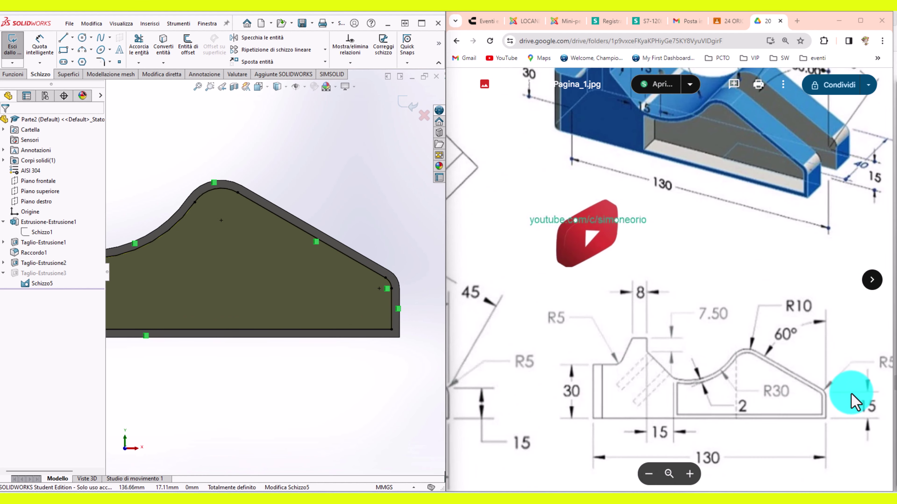
scroll(849, 401, "up", 1)
scroll(837, 377, "down", 1)
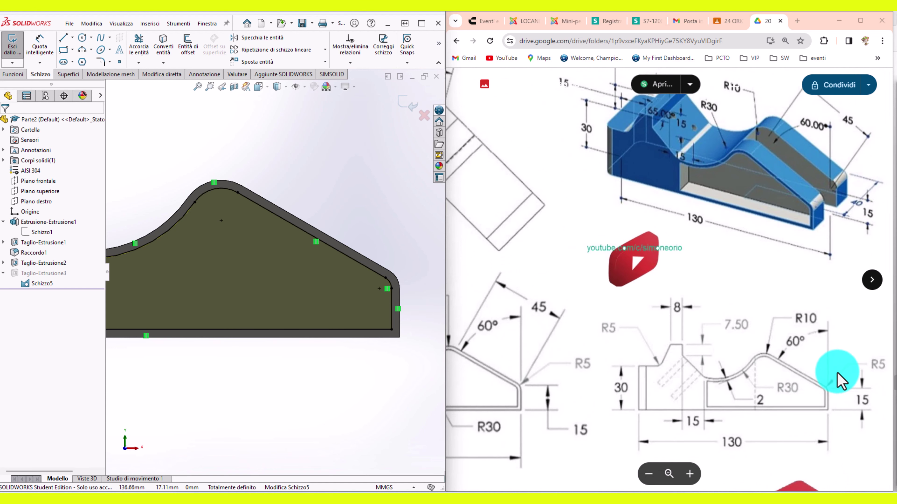
scroll(813, 356, "down", 2)
scroll(787, 375, "down", 2)
scroll(804, 322, "up", 1)
scroll(803, 322, "down", 1)
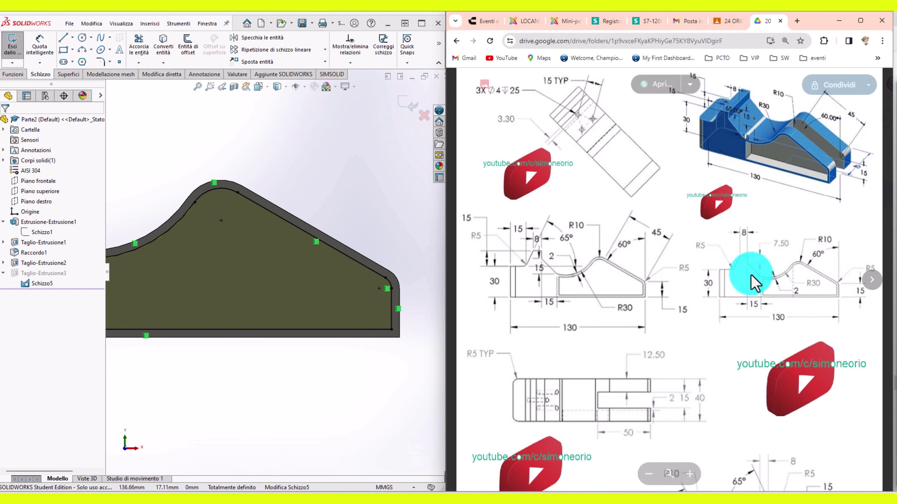
left_click_drag(693, 353, 613, 202)
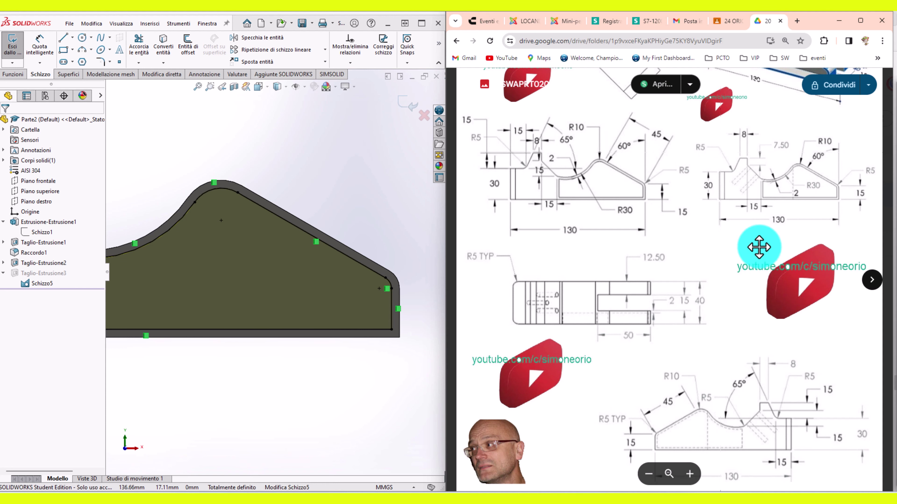
scroll(776, 275, "up", 2)
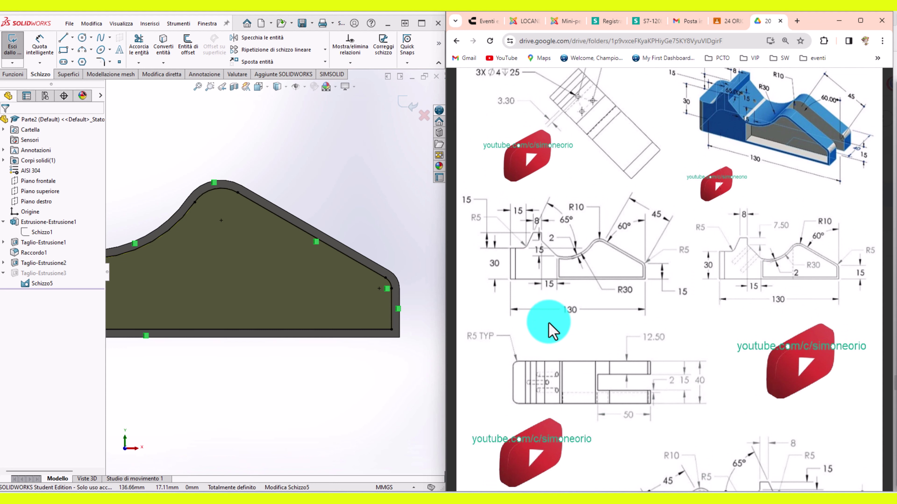
Step: Exit Schizzo5 with Ctrl+B and inspect the curved edge along the cut
left_click(364, 169)
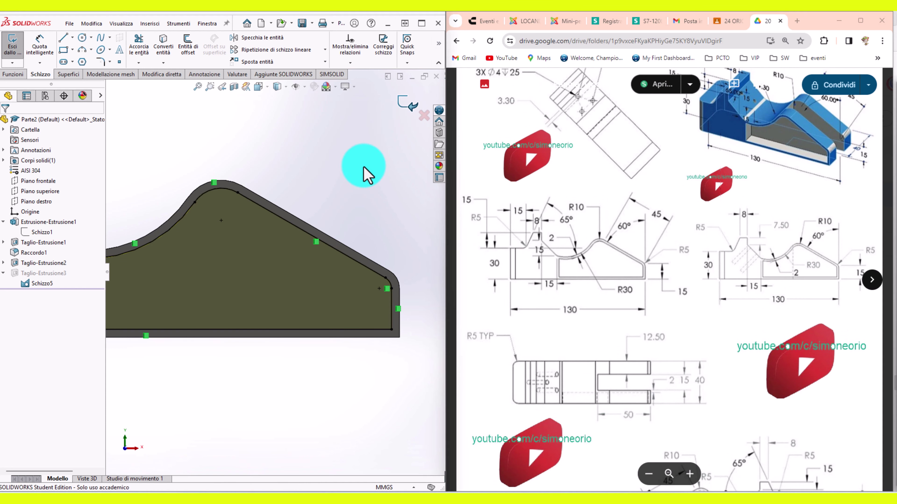
key("ctrl+b")
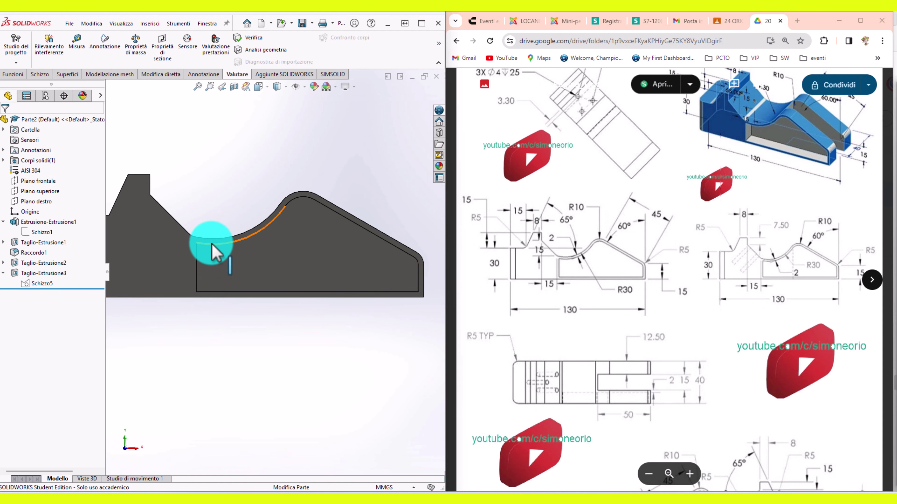
left_click(212, 243)
scroll(205, 251, "down", 3)
scroll(203, 251, "down", 2)
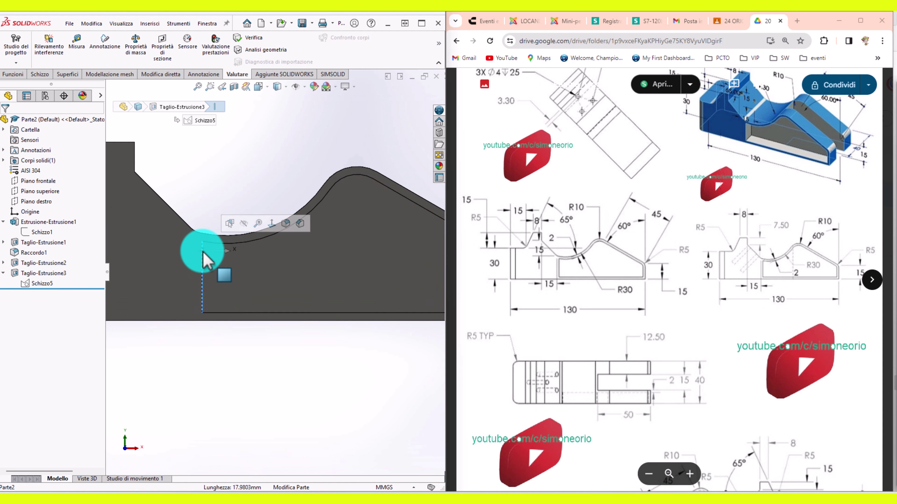
key("Escape")
Step: Roll back to the first extrusion and edit Schizzo1 with its 130, 30, R10, R30 dimensions
scroll(223, 253, "down", 2)
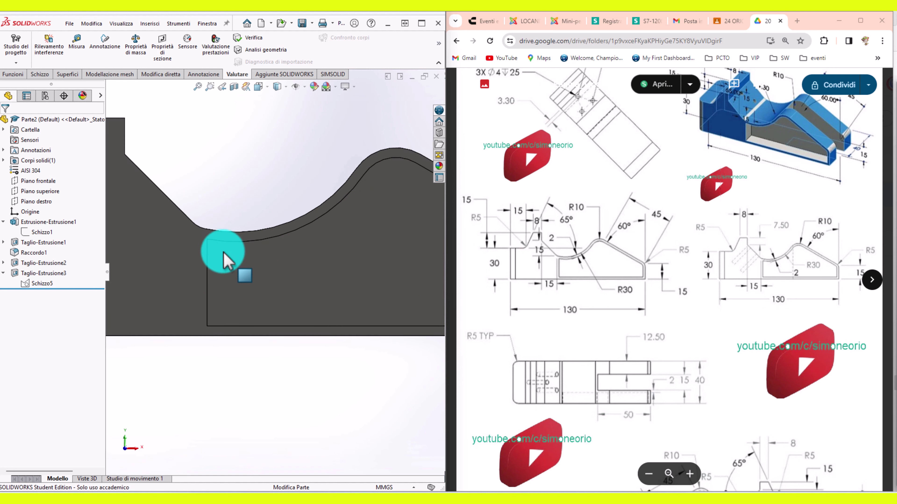
left_click(207, 246)
scroll(209, 245, "down", 1)
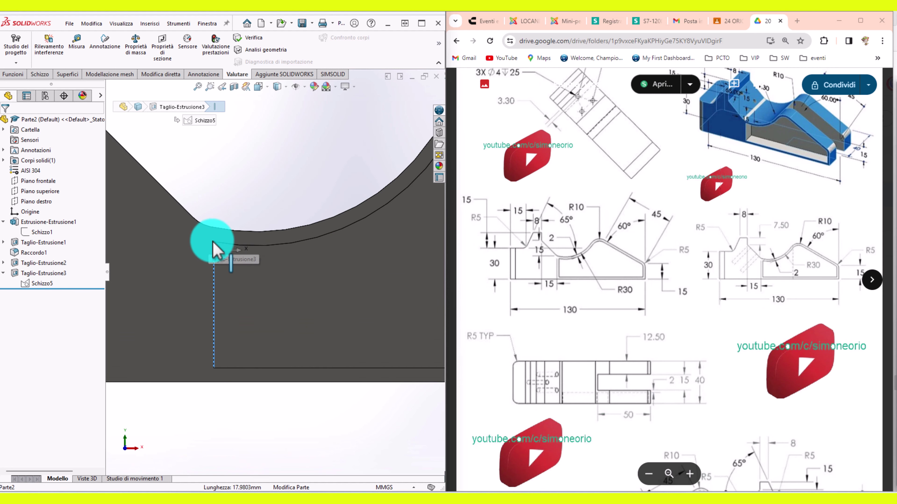
scroll(219, 240, "up", 4)
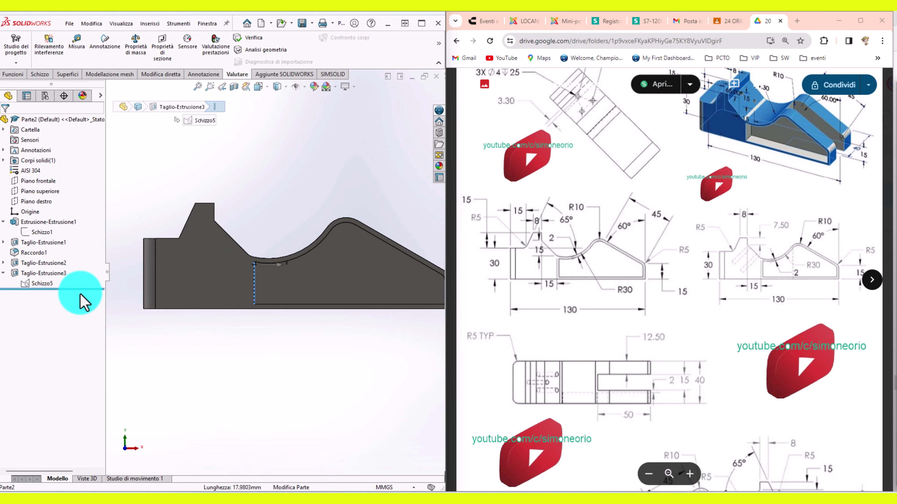
left_click_drag(82, 289, 64, 236)
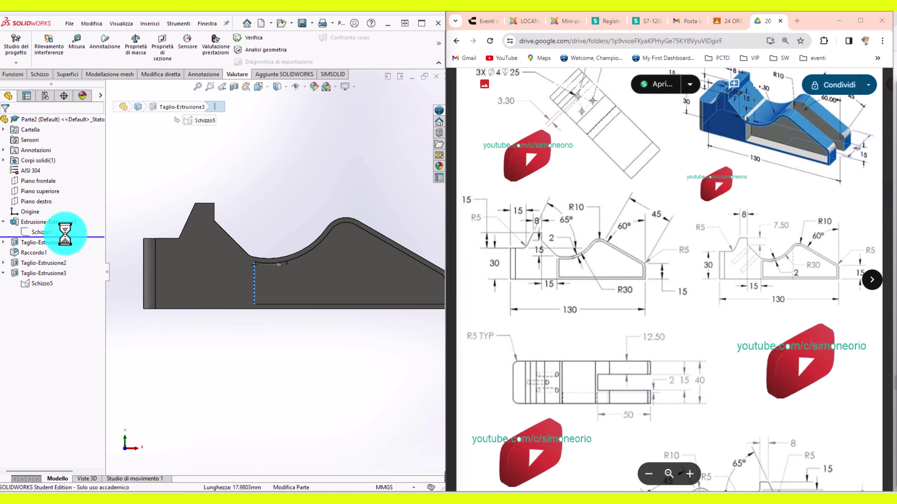
left_click(48, 208)
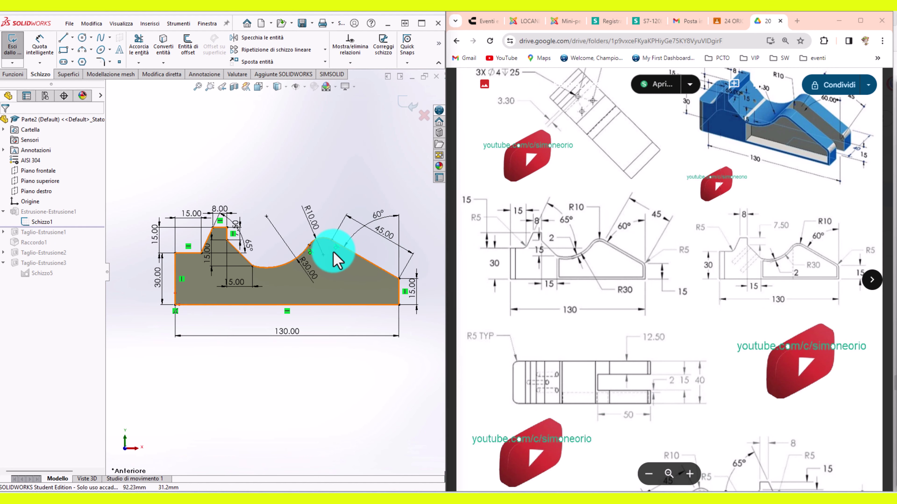
Step: Place a 7.50 mm vertical dimension on the profile's peak point
left_click(335, 255)
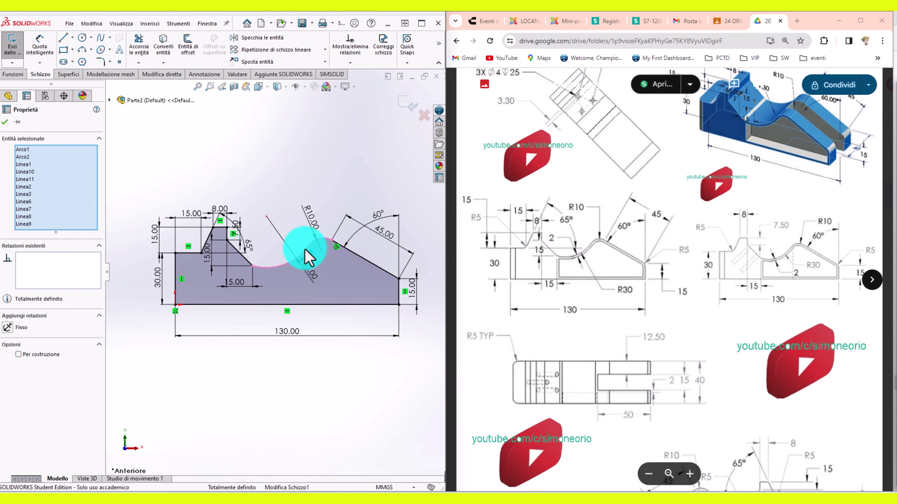
left_click(266, 216)
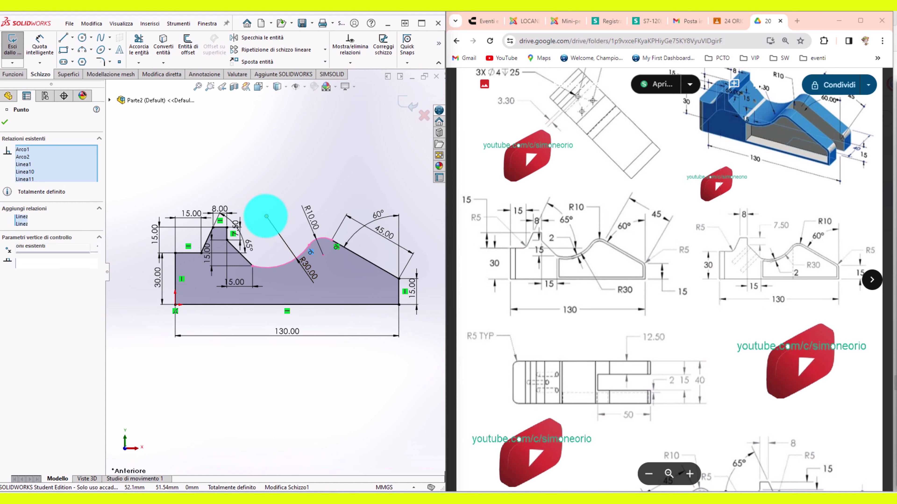
left_click(250, 265)
scroll(248, 264, "down", 2)
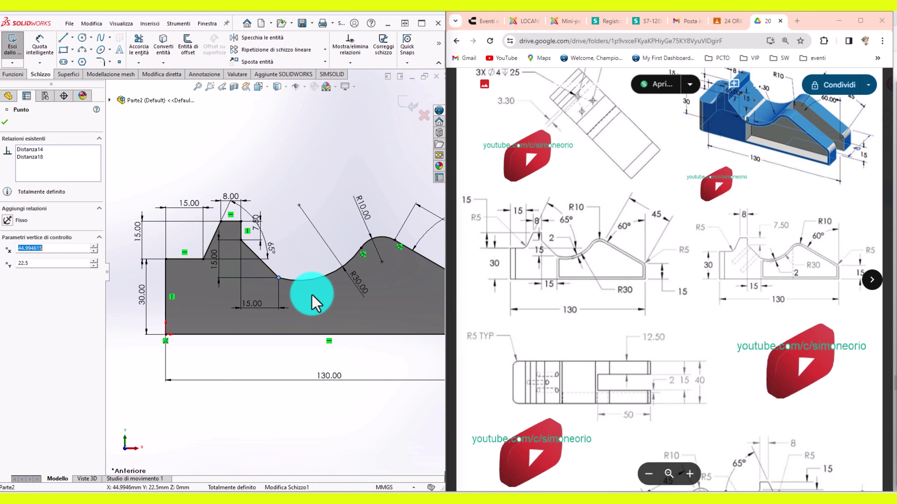
left_click_drag(247, 232, 260, 233)
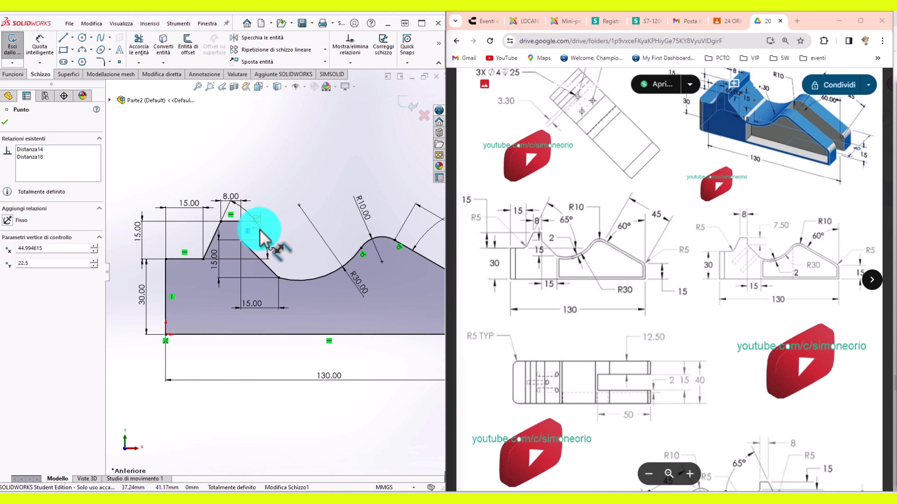
left_click(288, 211)
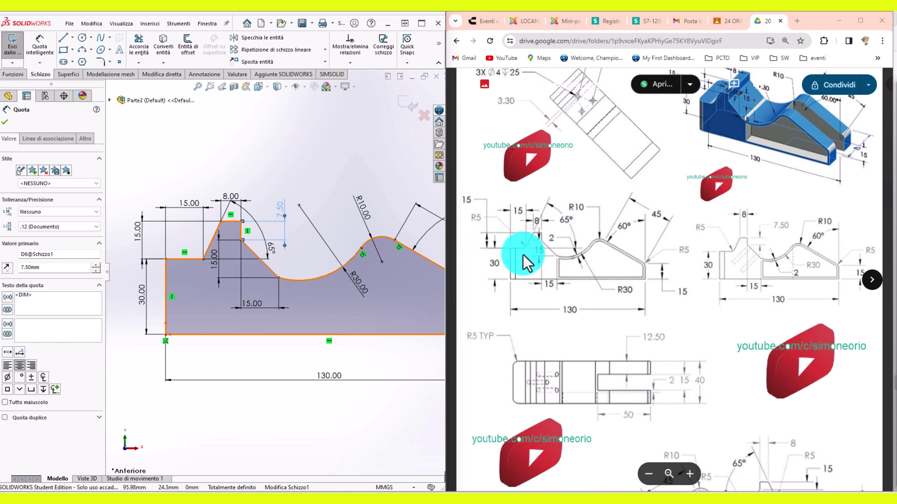
Step: Exit Schizzo1 and view the base extrusion as a 3D solid
scroll(527, 263, "up", 2, "ctrl")
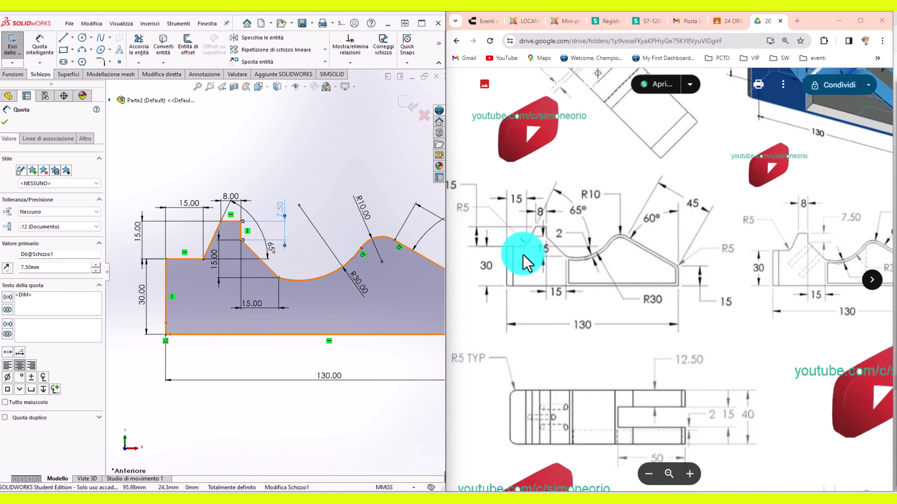
scroll(529, 258, "up", 3, "ctrl")
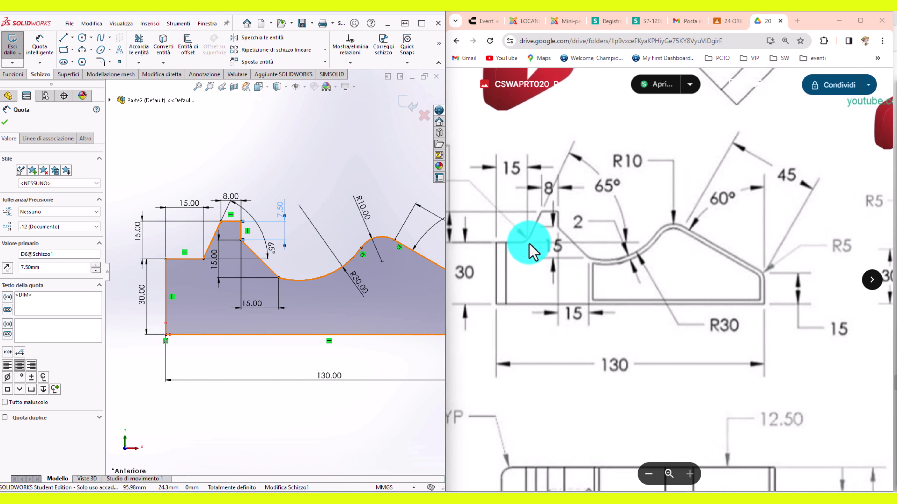
scroll(526, 279, "down", 2, "ctrl")
scroll(525, 279, "down", 2, "ctrl")
scroll(525, 279, "down", 1, "ctrl")
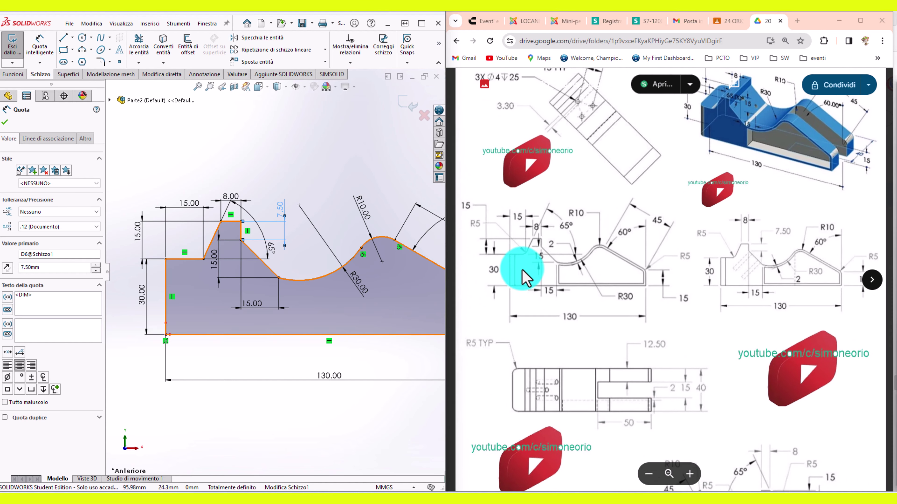
scroll(530, 261, "up", 2, "ctrl")
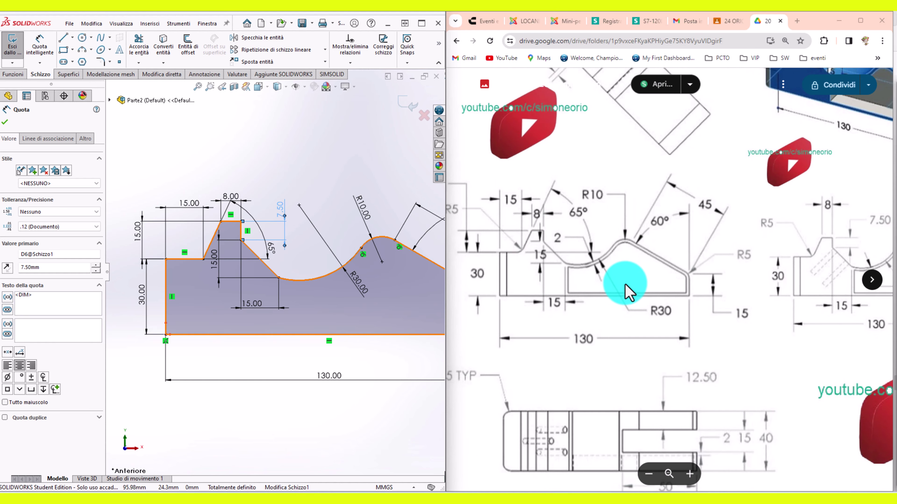
scroll(206, 263, "down", 2)
scroll(212, 251, "up", 3)
scroll(221, 245, "up", 1)
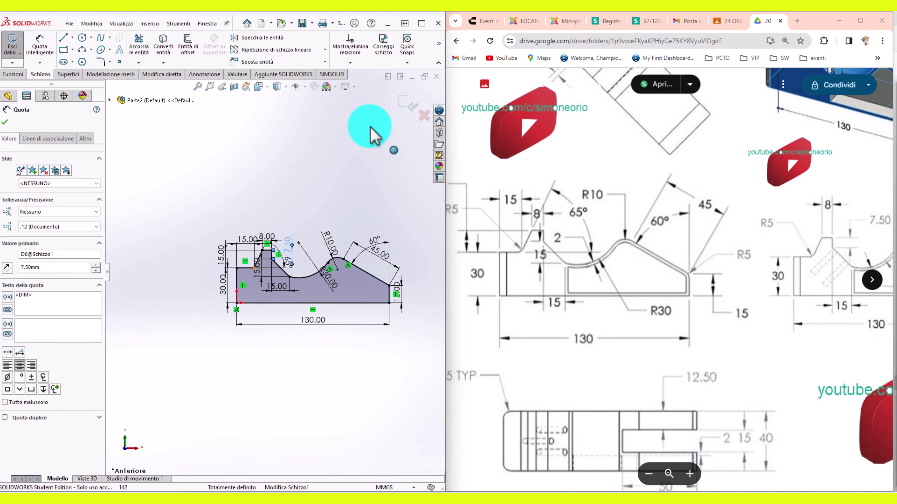
left_click(406, 106)
middle_click_drag(360, 194, 311, 287)
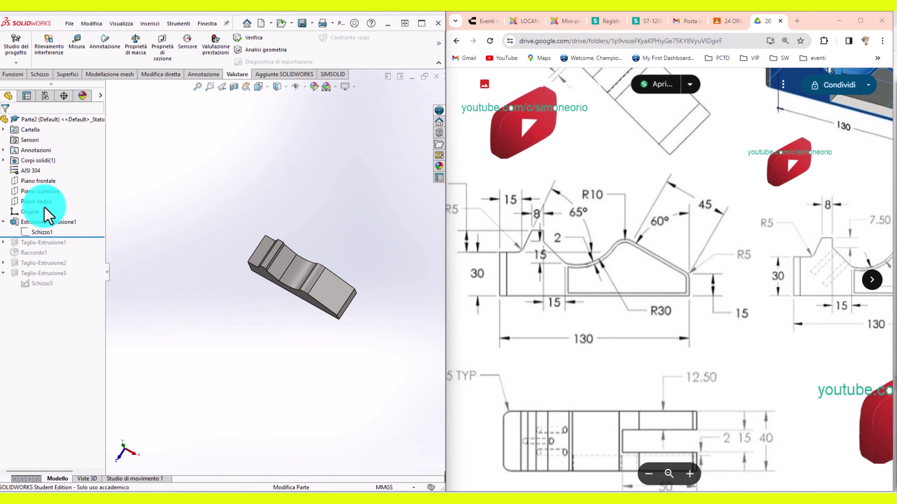
Step: Move the rollback bar to the bottom of the tree to restore all features
left_click_drag(90, 237, 76, 299)
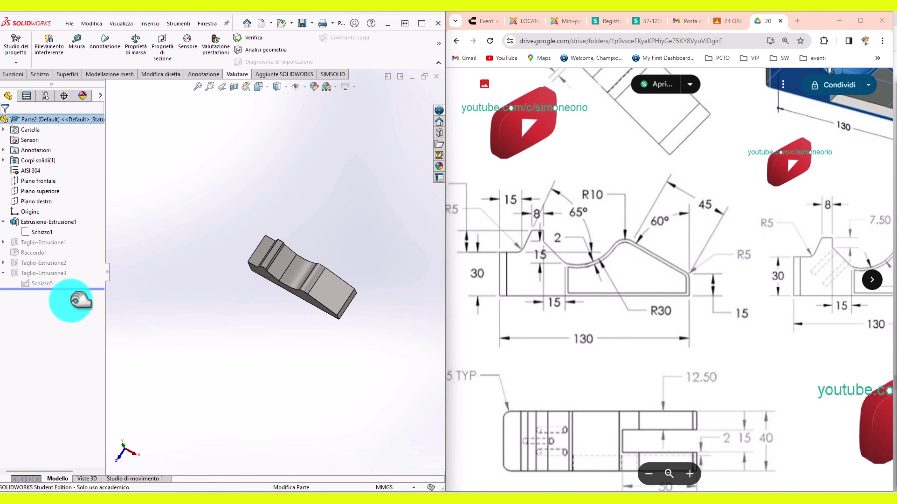
scroll(300, 270, "down", 3)
scroll(277, 279, "down", 3)
middle_click_drag(277, 281, 248, 281)
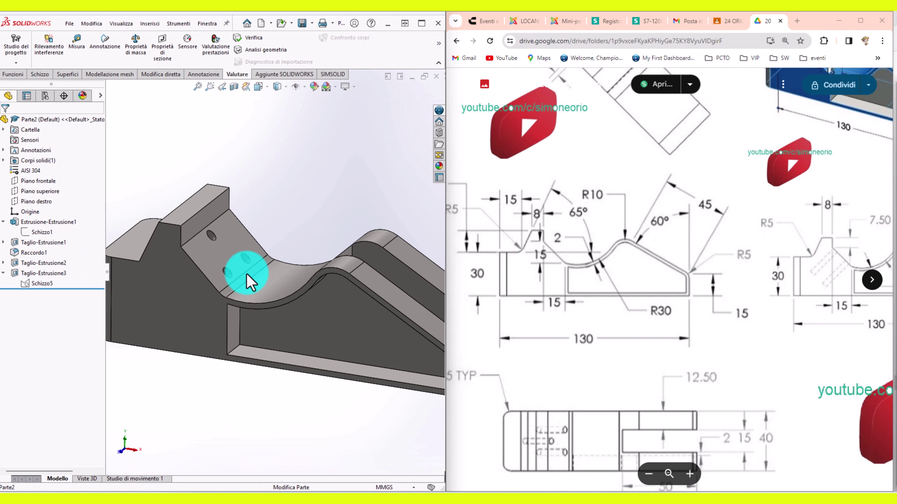
Step: Reconfirm fillet Raccordo1 at 5 mm on its four edges
left_click(241, 289)
left_click(265, 249)
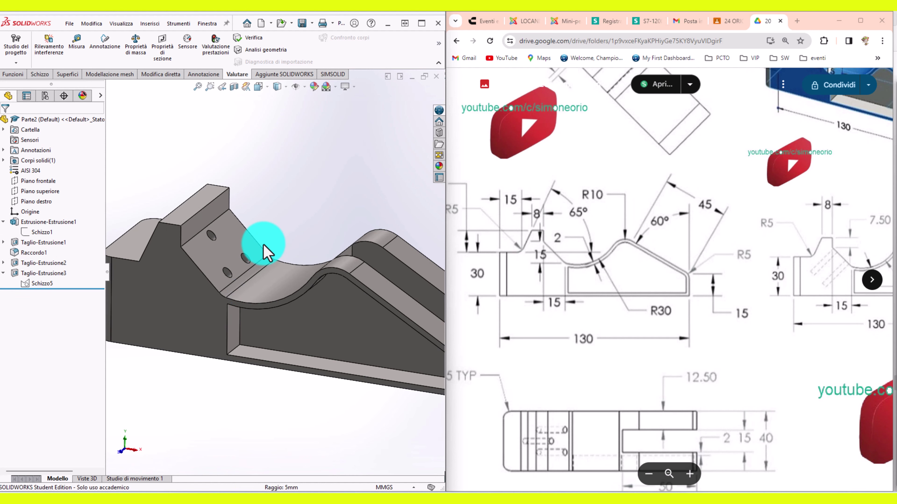
left_click(257, 257)
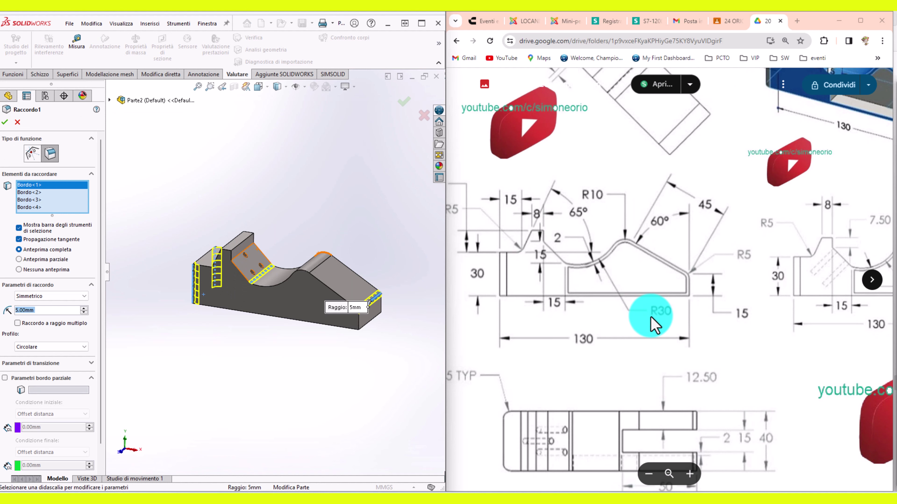
scroll(653, 323, "down", 2, "ctrl")
scroll(680, 281, "down", 3)
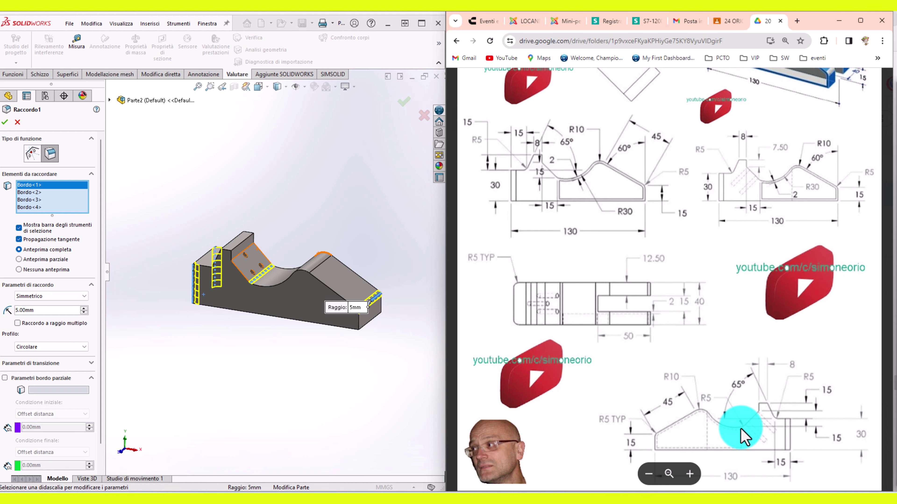
scroll(685, 317, "up", 1)
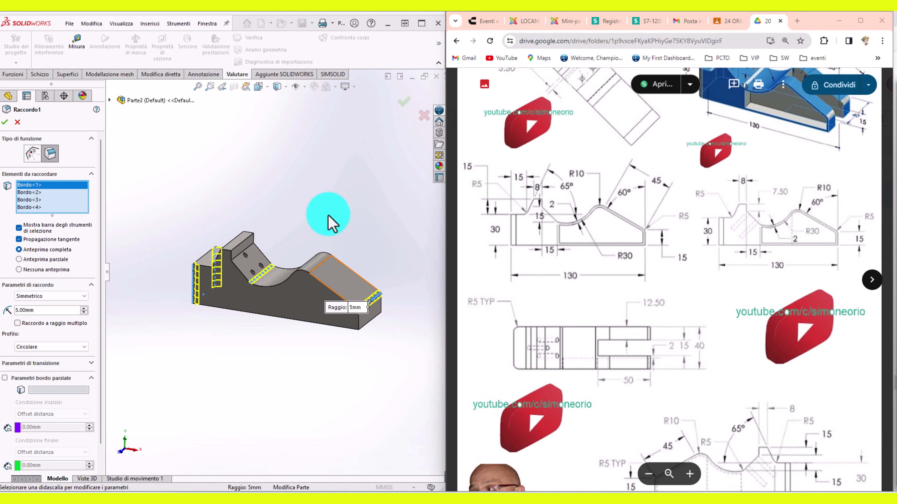
scroll(296, 274, "down", 3)
middle_click_drag(268, 273, 260, 276)
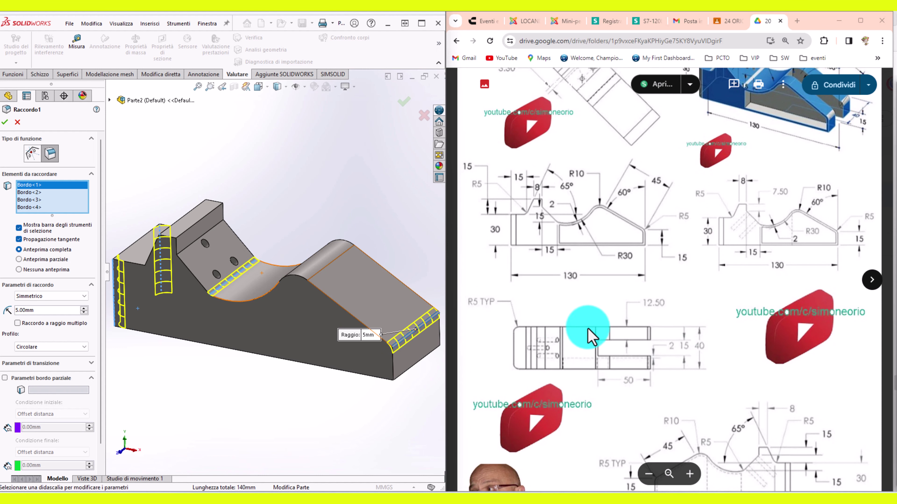
scroll(233, 270, "down", 3)
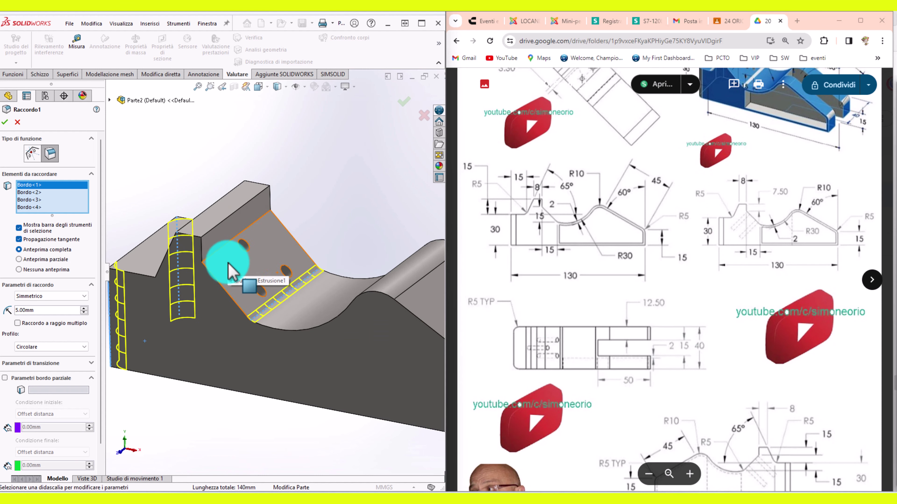
left_click(5, 122)
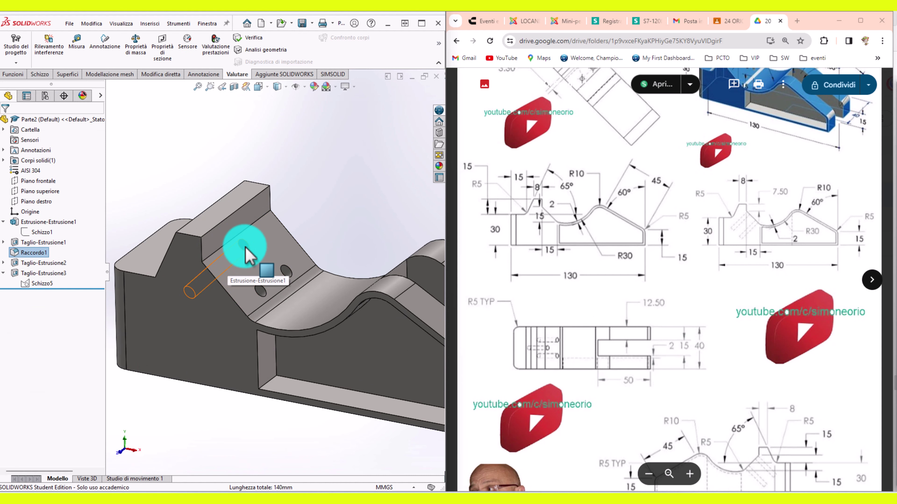
left_click(247, 254)
mouse_move(311, 280)
middle_mouse_down()
mouse_move(331, 241)
mouse_move(264, 290)
mouse_move(300, 286)
middle_mouse_up()
left_click(320, 249)
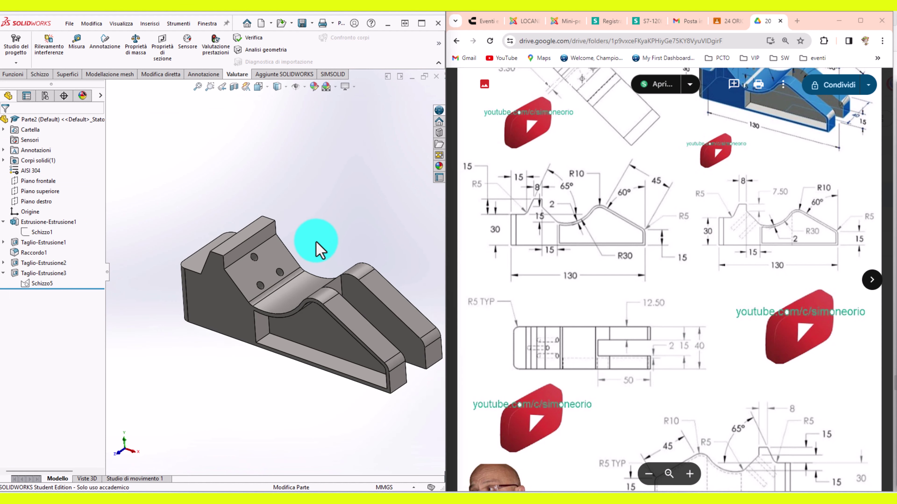
mouse_move(320, 249)
middle_mouse_down()
mouse_move(317, 276)
mouse_move(296, 264)
mouse_move(319, 298)
middle_mouse_up()
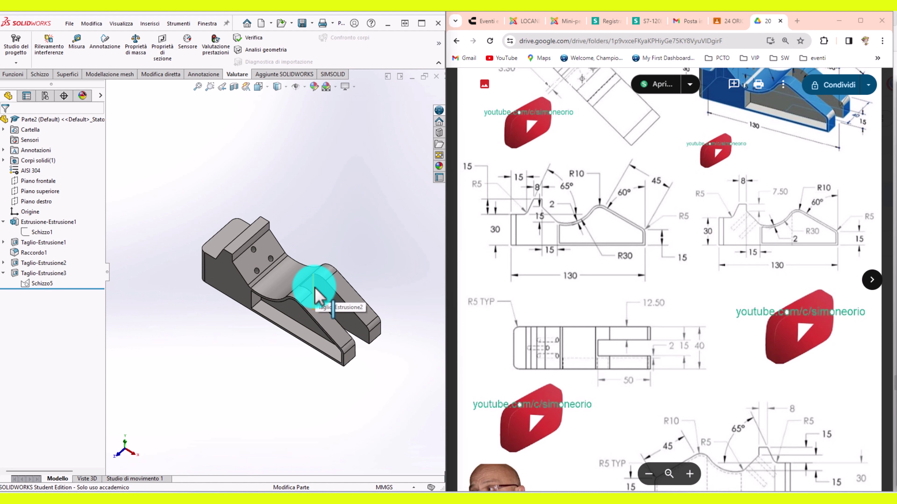
left_click(325, 297)
mouse_move(325, 297)
middle_mouse_down()
mouse_move(344, 356)
mouse_move(322, 343)
middle_mouse_up()
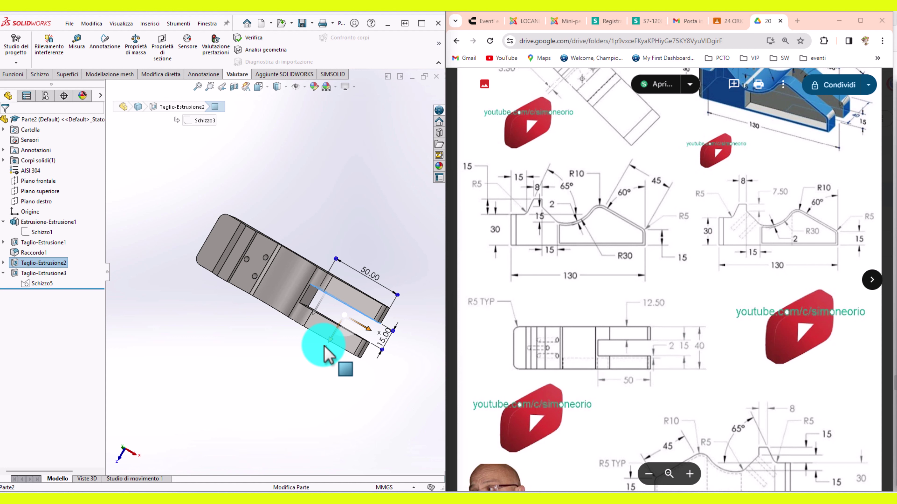
key("Escape")
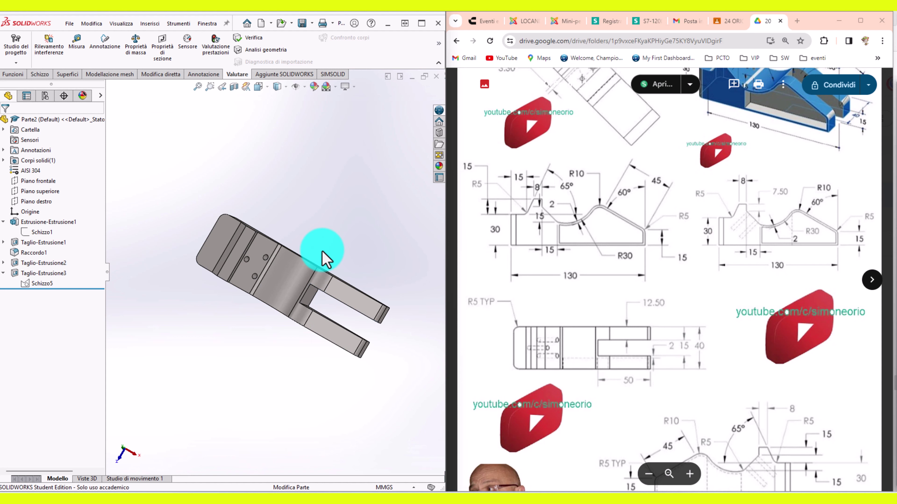
mouse_move(320, 256)
middle_mouse_down()
mouse_move(290, 260)
mouse_move(299, 286)
mouse_move(385, 355)
middle_mouse_up()
left_click(298, 285)
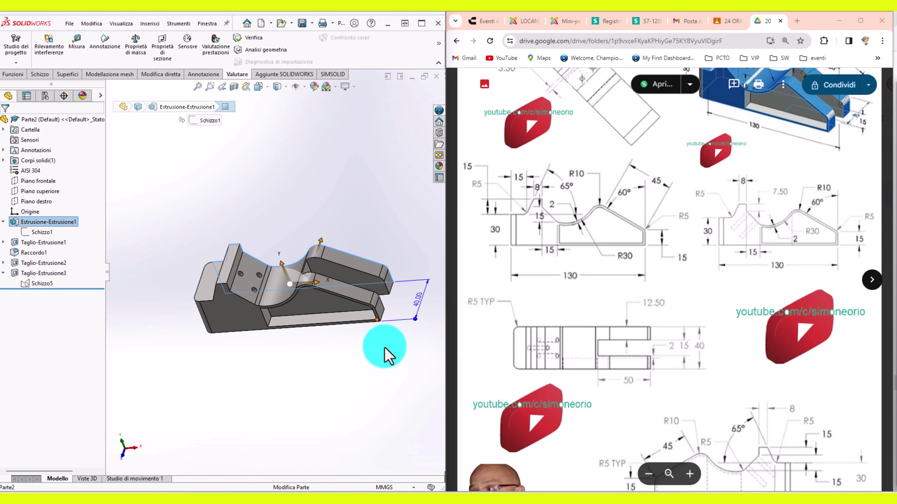
scroll(264, 338, "down", 3)
left_click(254, 319)
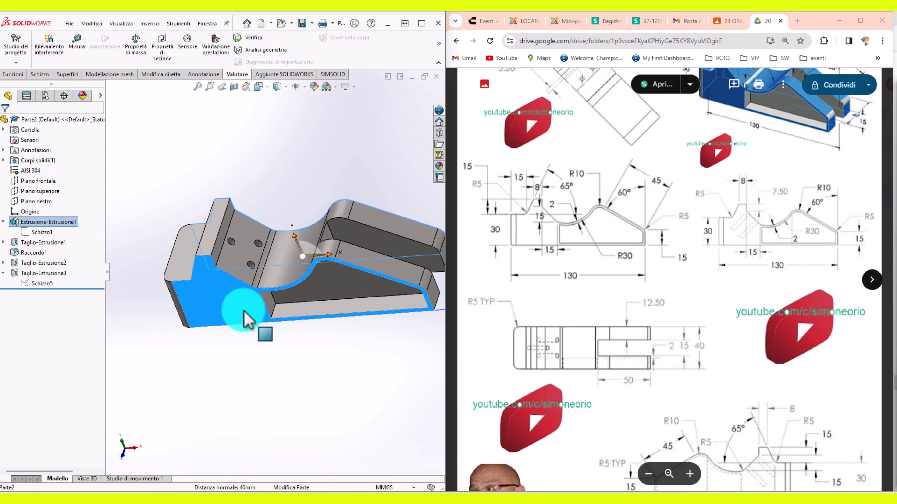
mouse_move(246, 315)
middle_mouse_down()
mouse_move(280, 290)
mouse_move(236, 314)
mouse_move(331, 245)
mouse_move(356, 286)
mouse_move(300, 321)
mouse_move(305, 300)
middle_mouse_up()
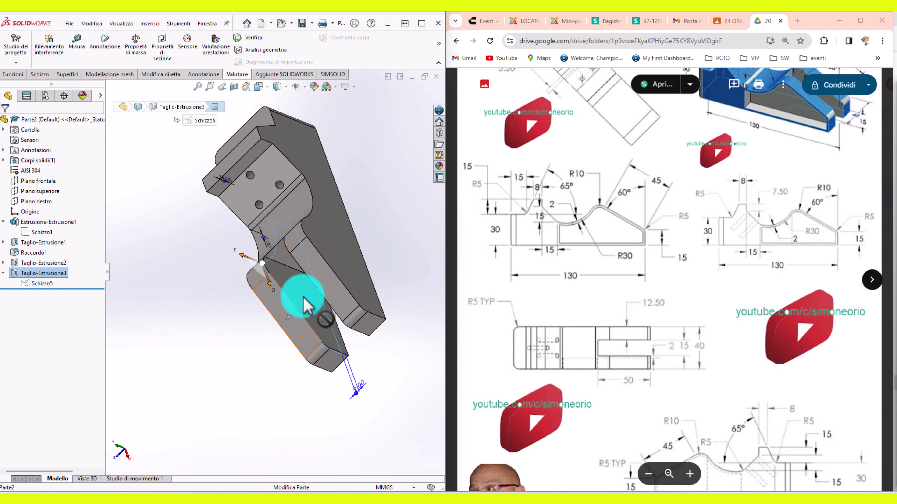
left_click(307, 303, "ctrl")
left_click(60, 273)
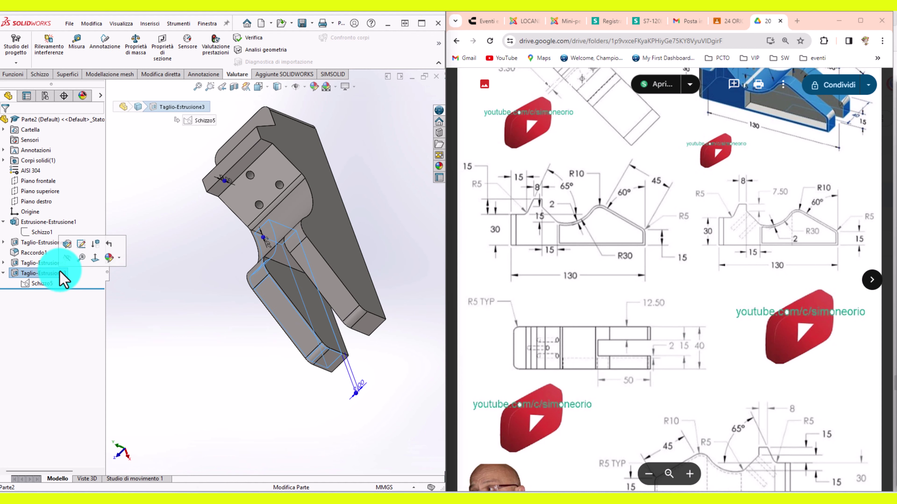
Step: Confirm Taglio-Estrusione3 with its 2.00 mm Offset from Surface and view the rebuilt cut
left_click(81, 244)
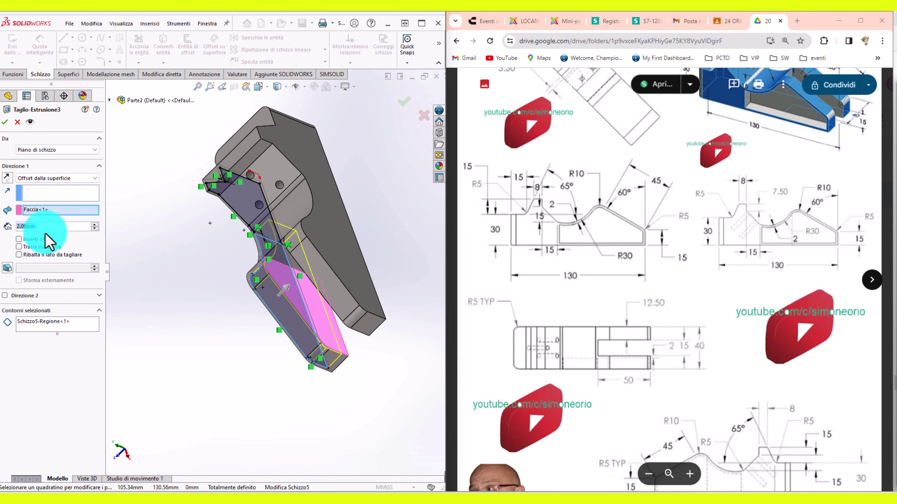
middle_click_drag(158, 274, 240, 240)
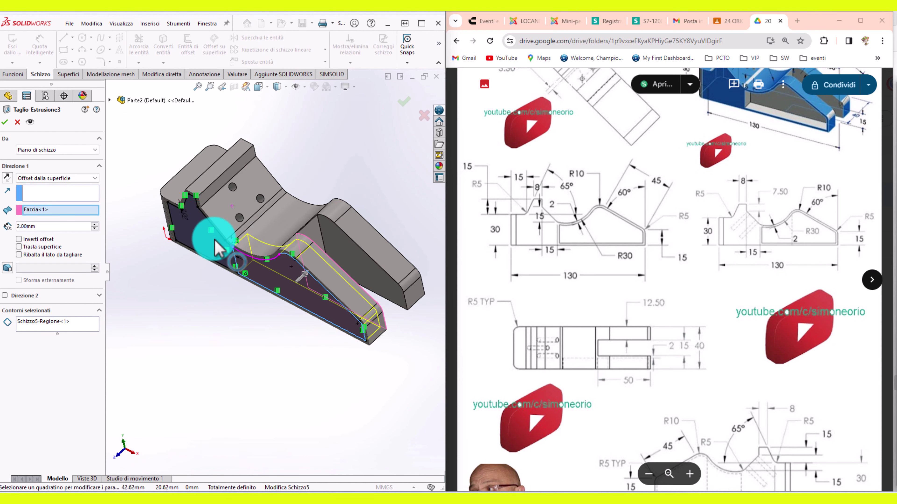
left_click(5, 122)
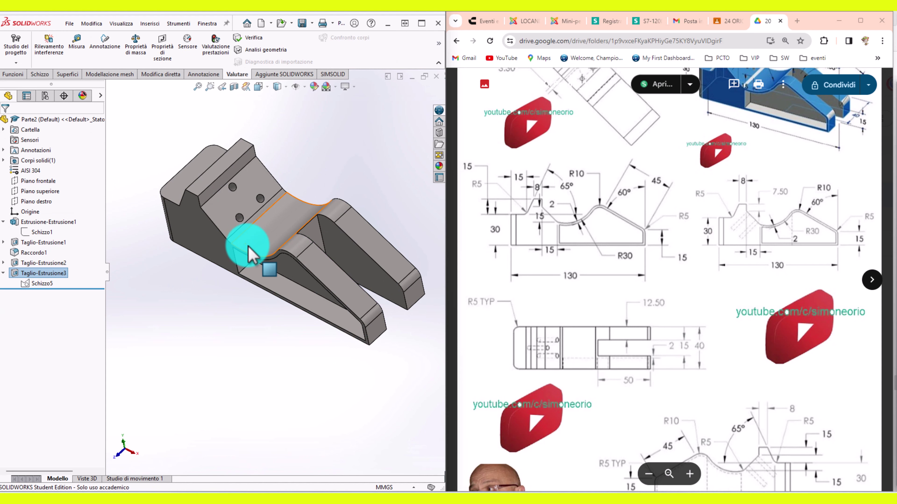
mouse_move(246, 246)
middle_mouse_down()
mouse_move(290, 156)
mouse_move(275, 184)
mouse_move(306, 223)
middle_mouse_up()
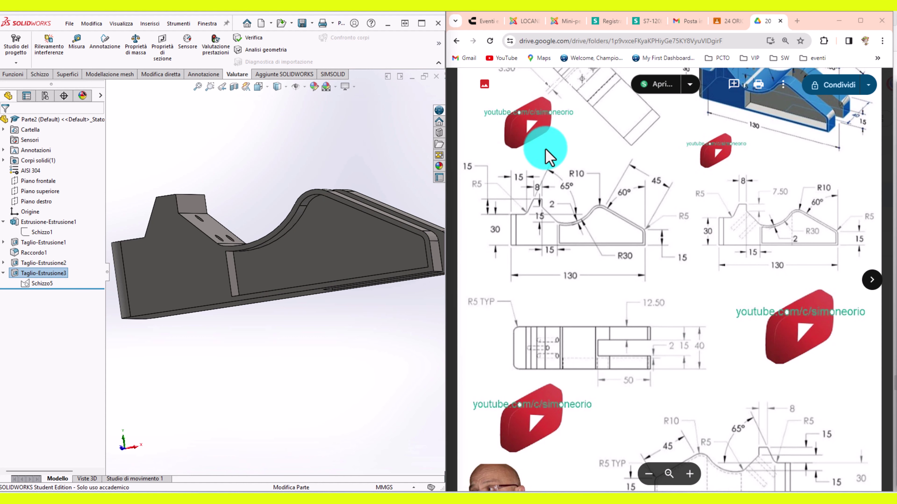
scroll(594, 234, "up", 2)
scroll(595, 234, "up", 2)
scroll(580, 228, "up", 1)
scroll(580, 228, "down", 2)
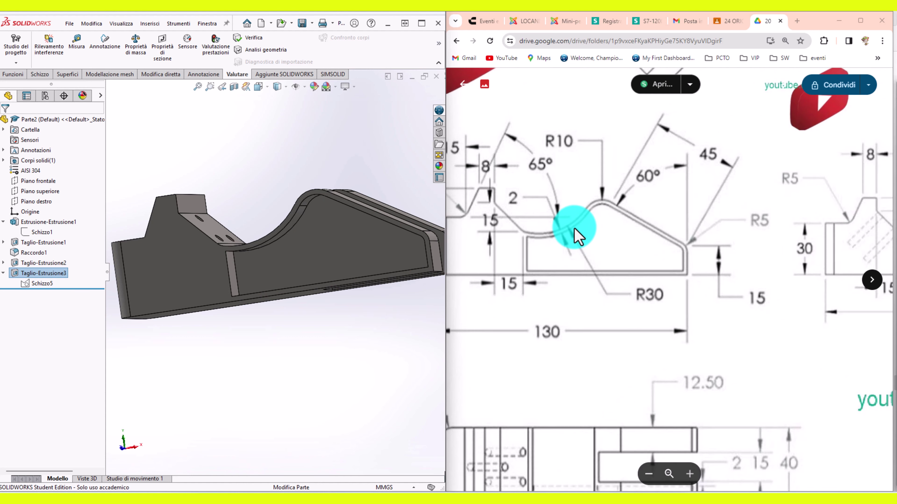
scroll(575, 235, "down", 2)
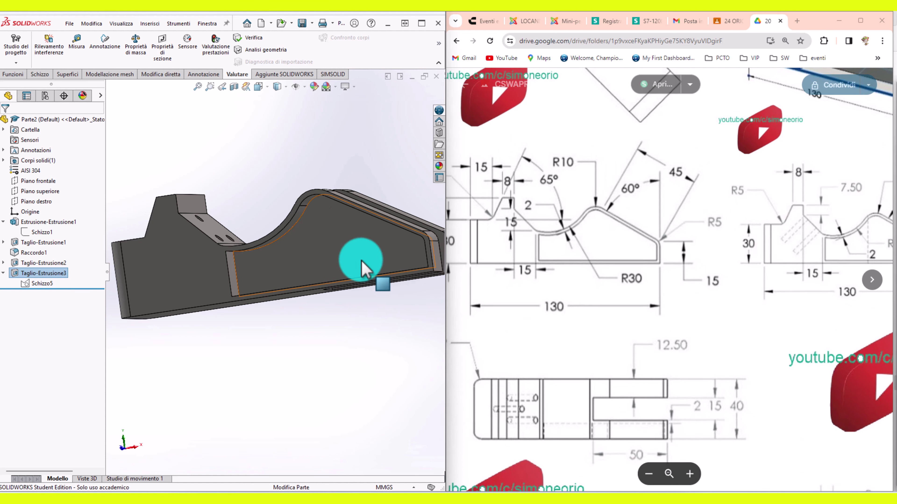
Step: Orbit the part to an oblique view and add a section plane through a face at 0.00 mm offset
left_click(293, 223)
middle_click_drag(294, 223, 300, 226)
mouse_move(289, 261)
middle_mouse_down()
mouse_move(290, 251)
mouse_move(386, 266)
middle_mouse_up()
scroll(386, 276, "down", 3)
scroll(379, 286, "down", 2)
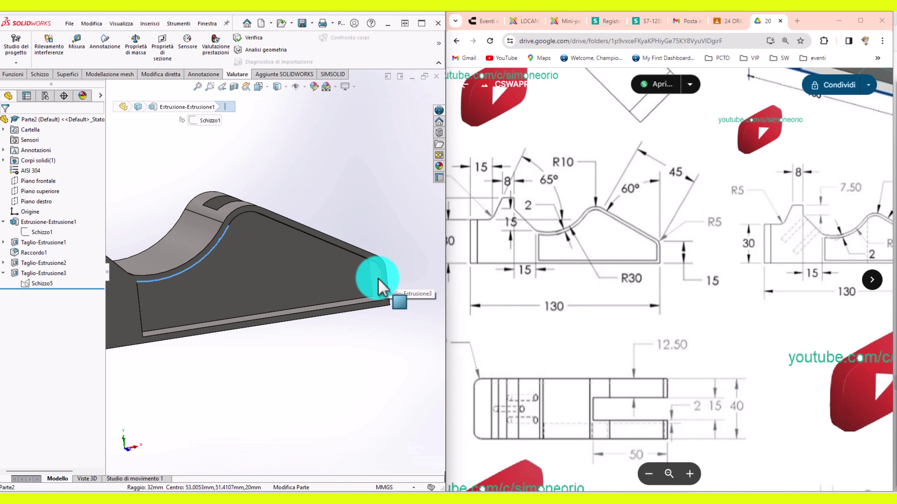
left_click(379, 286)
mouse_move(320, 256)
middle_mouse_down()
mouse_move(270, 286)
mouse_move(250, 326)
mouse_move(216, 342)
mouse_move(216, 310)
mouse_move(356, 164)
mouse_move(340, 45)
mouse_move(282, 43)
mouse_move(271, 56)
middle_mouse_up()
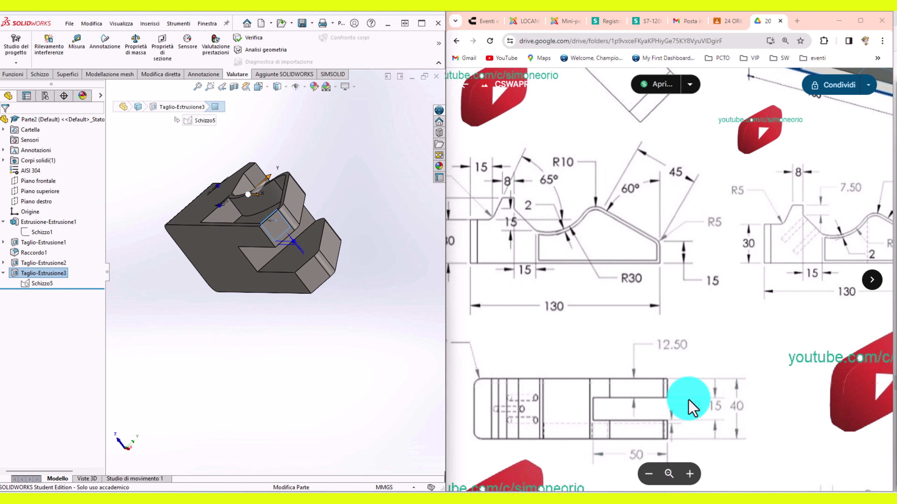
mouse_move(310, 200)
middle_mouse_down()
mouse_move(221, 180)
mouse_move(269, 181)
mouse_move(366, 236)
mouse_move(304, 96)
middle_mouse_up()
left_click(234, 88)
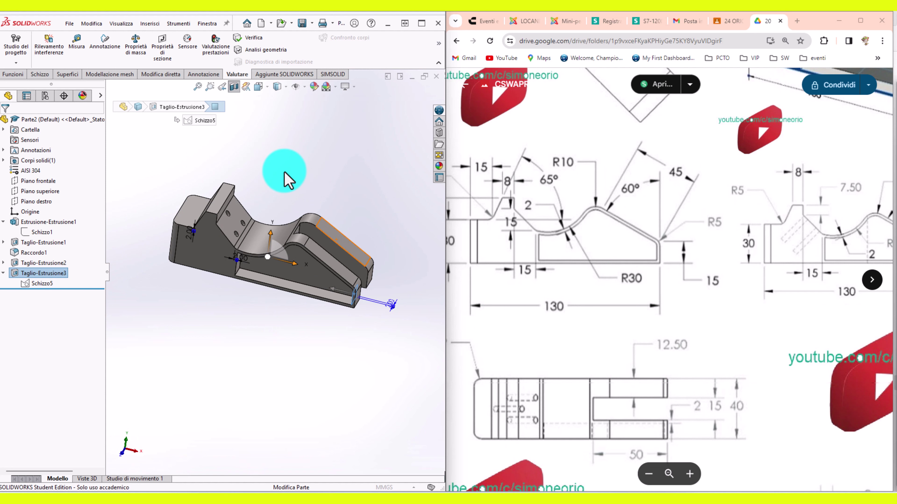
mouse_move(296, 201)
middle_mouse_down()
mouse_move(316, 176)
mouse_move(399, 261)
middle_mouse_up()
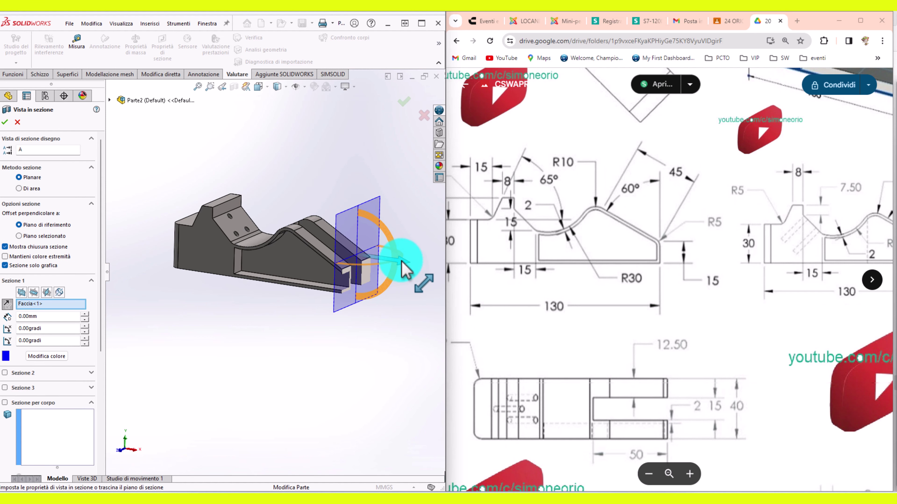
Step: Slide the section plane through several depths, back to 19 mm, then close the section view
mouse_move(402, 261)
left_mouse_down()
mouse_move(234, 250)
mouse_move(308, 250)
mouse_move(251, 246)
mouse_move(394, 276)
left_mouse_up()
mouse_move(246, 181)
middle_mouse_down()
mouse_move(236, 216)
mouse_move(318, 164)
middle_mouse_up()
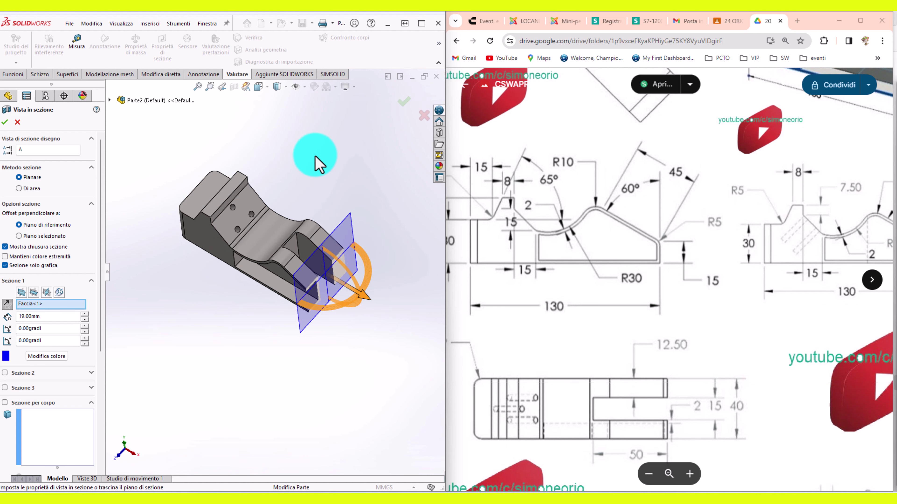
left_click(18, 122)
scroll(240, 210, "down", 5)
mouse_move(294, 256)
middle_mouse_down()
mouse_move(248, 238)
mouse_move(262, 244)
middle_mouse_up()
scroll(294, 216, "up", 5)
middle_click_drag(293, 216, 310, 215)
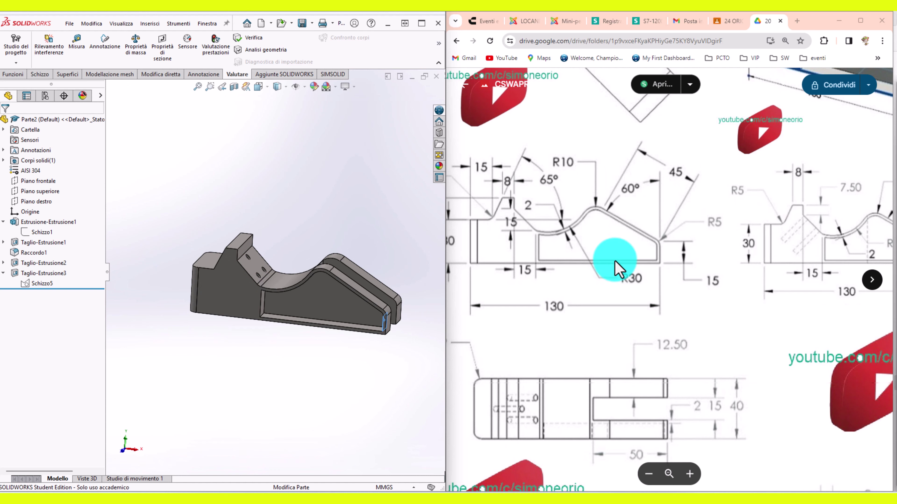
scroll(594, 304, "down", 5, "ctrl")
scroll(600, 304, "up", 2, "ctrl")
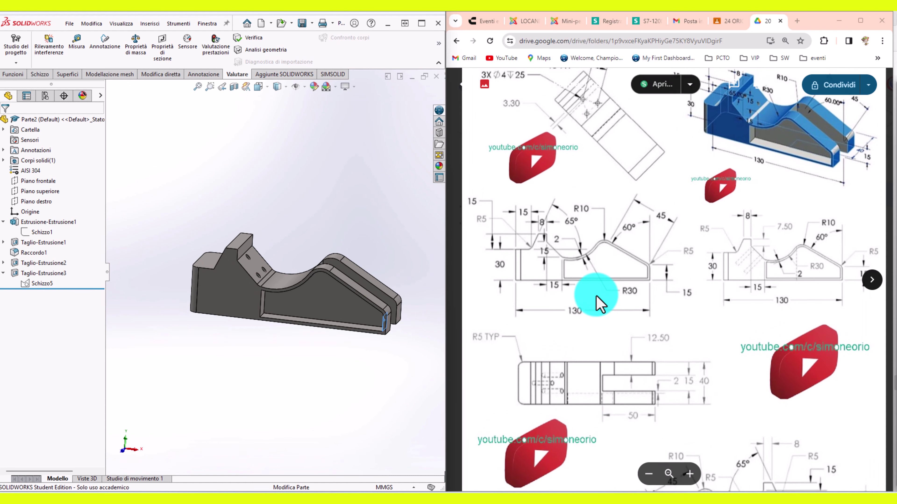
scroll(576, 293, "up", 1, "ctrl")
scroll(569, 288, "up", 1, "ctrl")
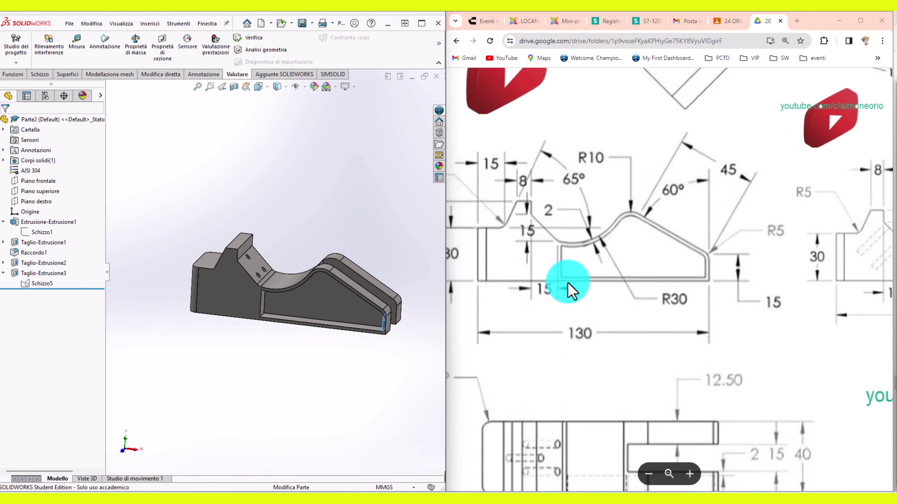
scroll(568, 288, "up", 1, "ctrl")
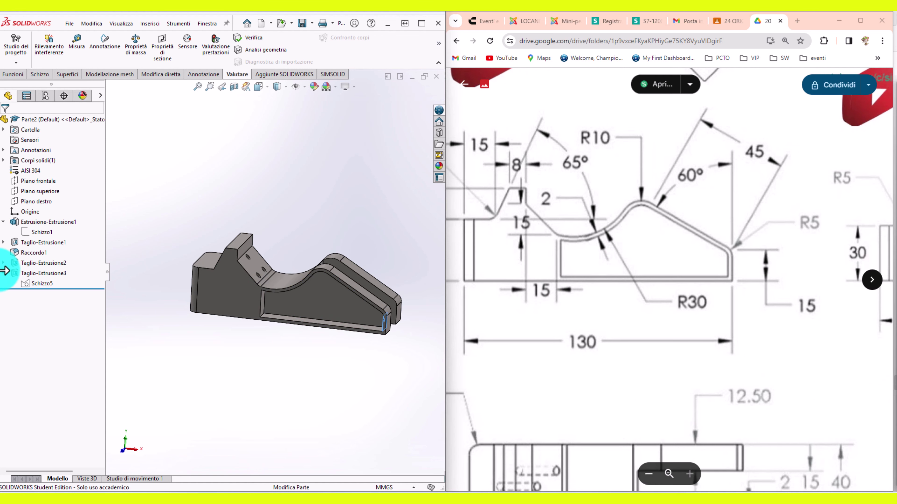
left_click(35, 274)
left_click(37, 232)
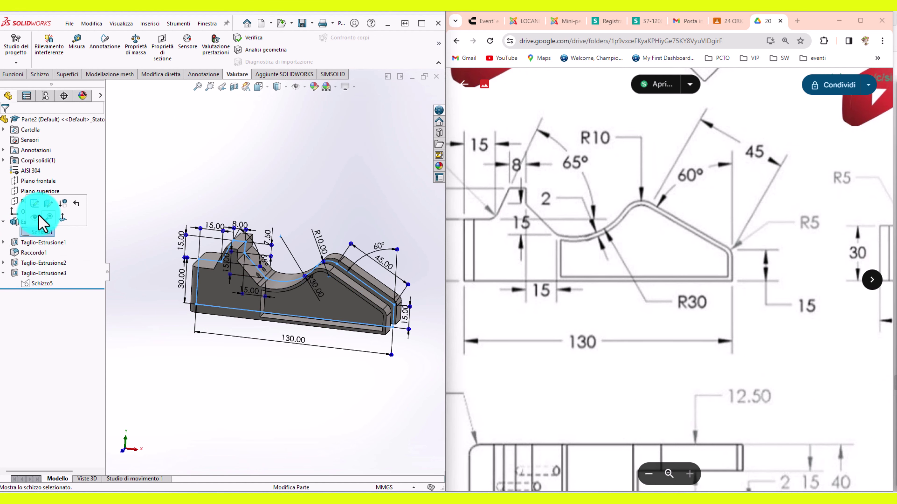
mouse_move(297, 261)
middle_mouse_down()
mouse_move(300, 237)
mouse_move(288, 295)
middle_mouse_up()
scroll(279, 283, "down", 4)
scroll(278, 261, "down", 2)
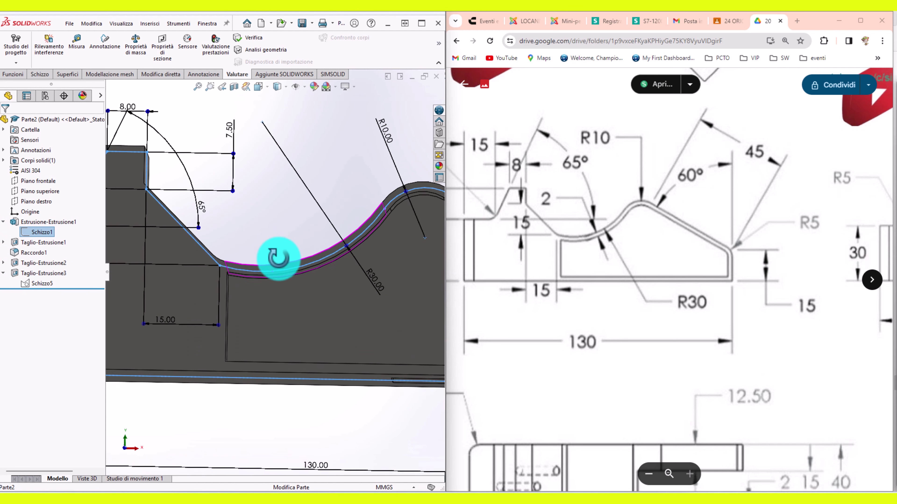
middle_click_drag(282, 263, 280, 276)
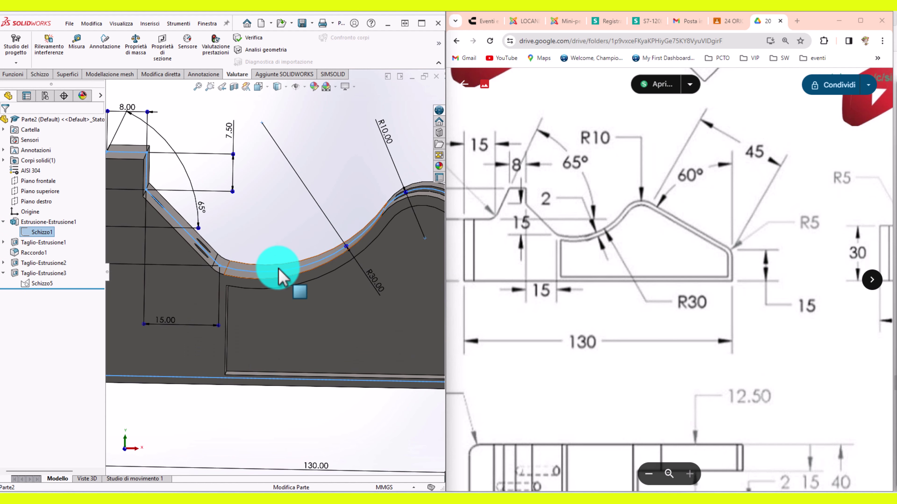
scroll(280, 276, "up", 3)
left_click(268, 229)
middle_click_drag(268, 224, 246, 294)
left_click(241, 295)
left_click(37, 283)
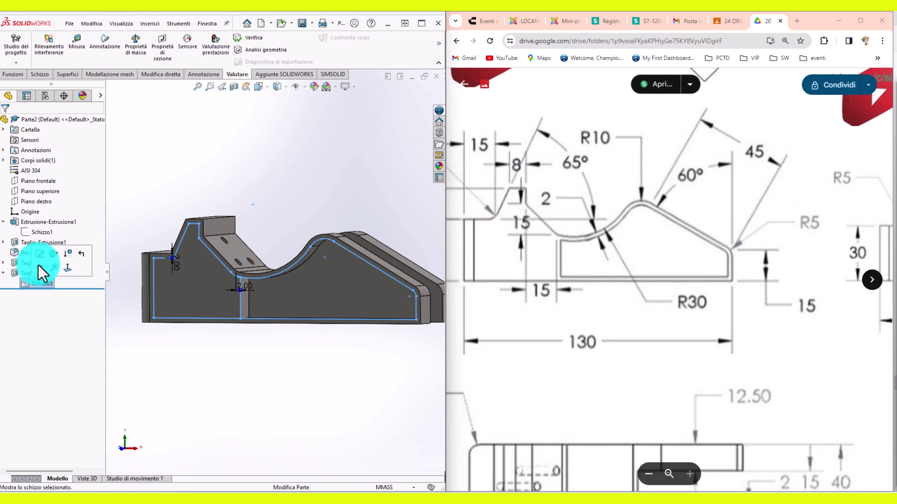
left_click(39, 254)
scroll(186, 296, "down", 2)
scroll(236, 290, "down", 3)
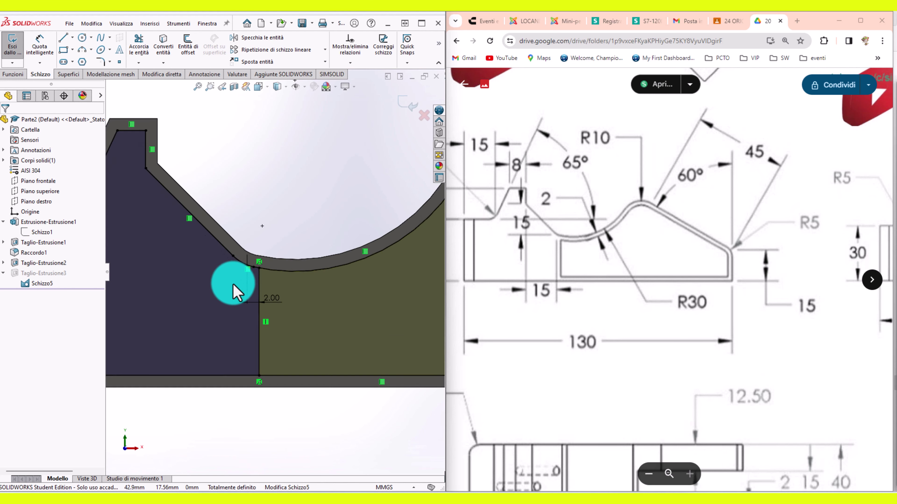
scroll(295, 300, "down", 2)
left_click(298, 288)
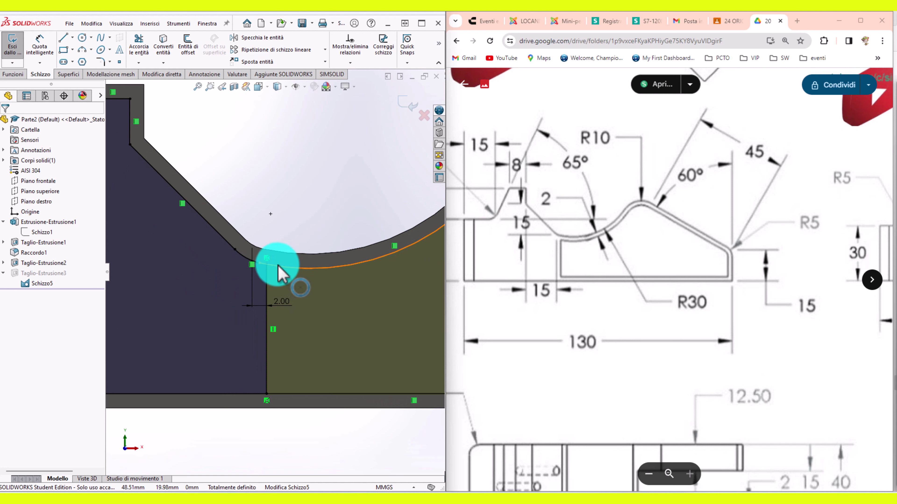
scroll(279, 272, "up", 2)
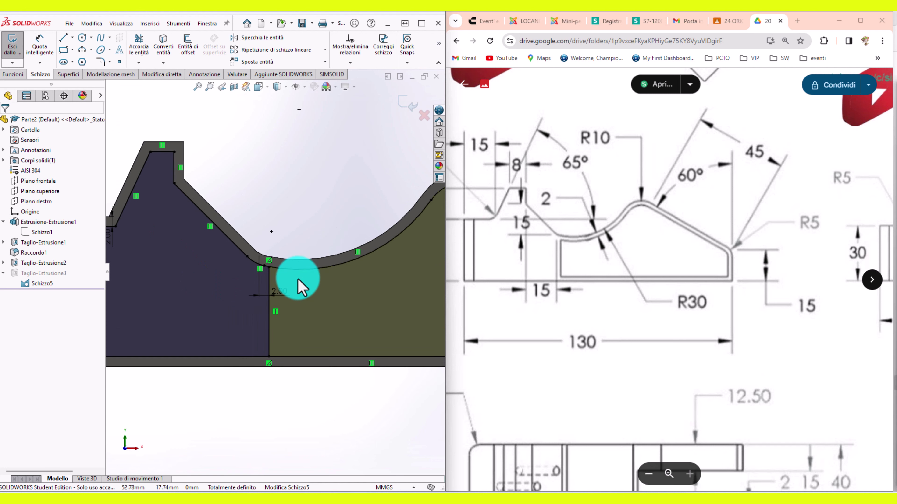
scroll(302, 276, "up", 1)
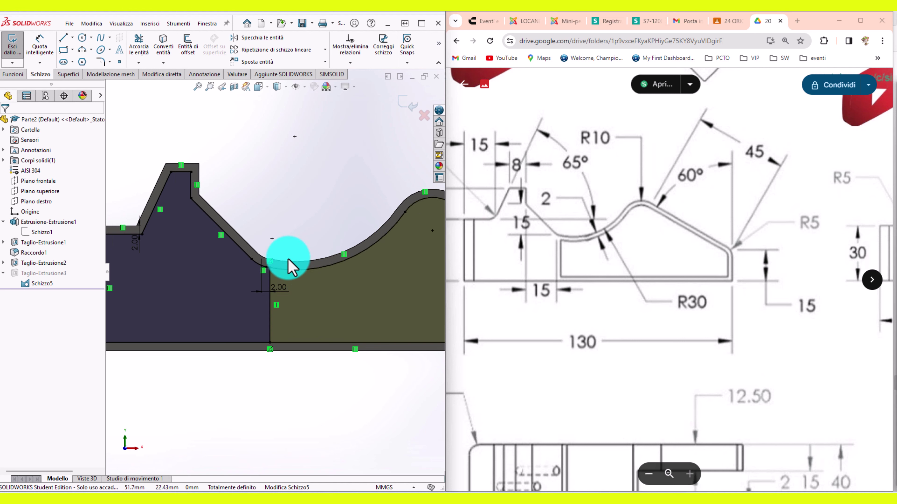
left_click(330, 295)
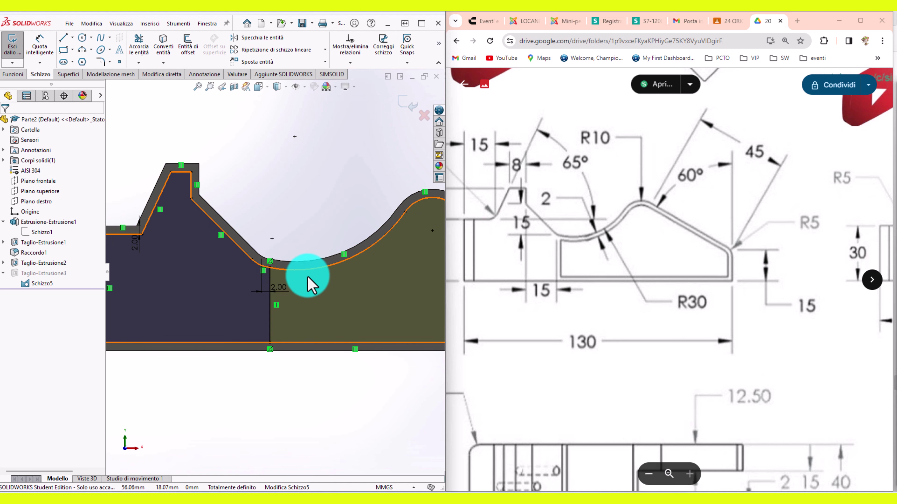
scroll(288, 246, "down", 2)
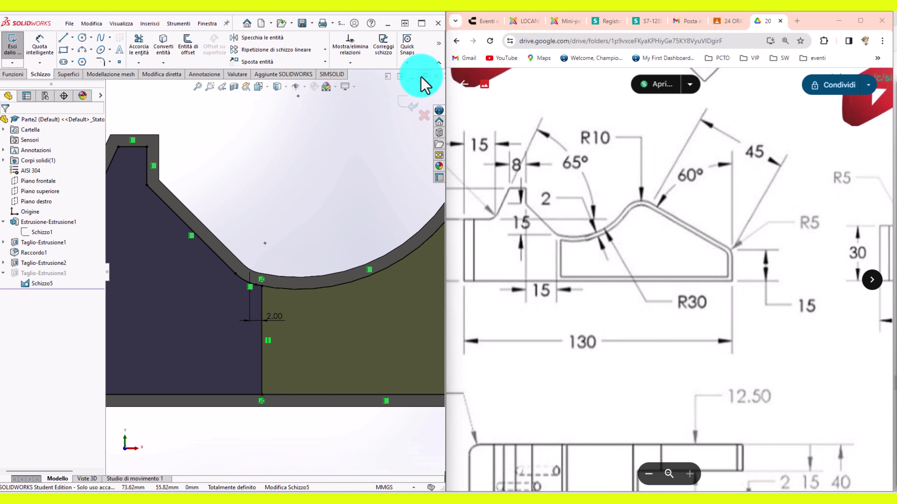
left_click(407, 103)
scroll(326, 177, "up", 3)
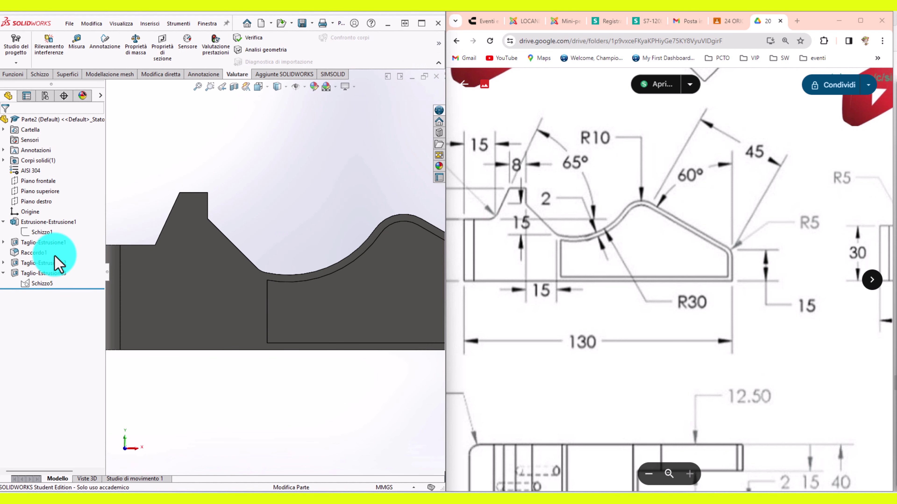
left_click(13, 273)
left_click(34, 252)
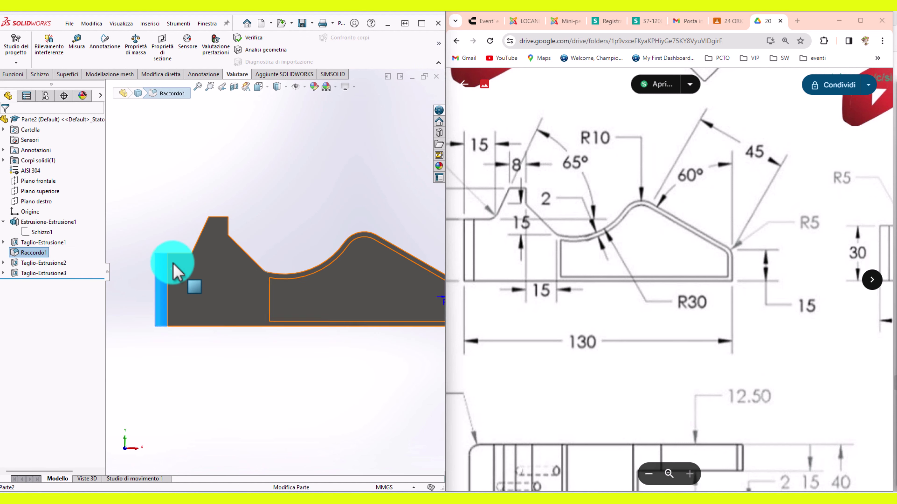
middle_click_drag(170, 268, 156, 254)
right_click(25, 254)
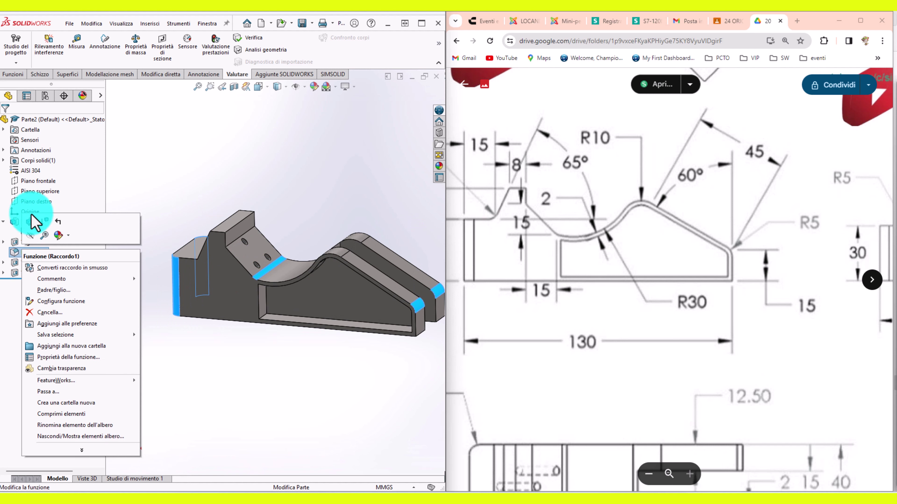
left_click(126, 241)
left_click(263, 272)
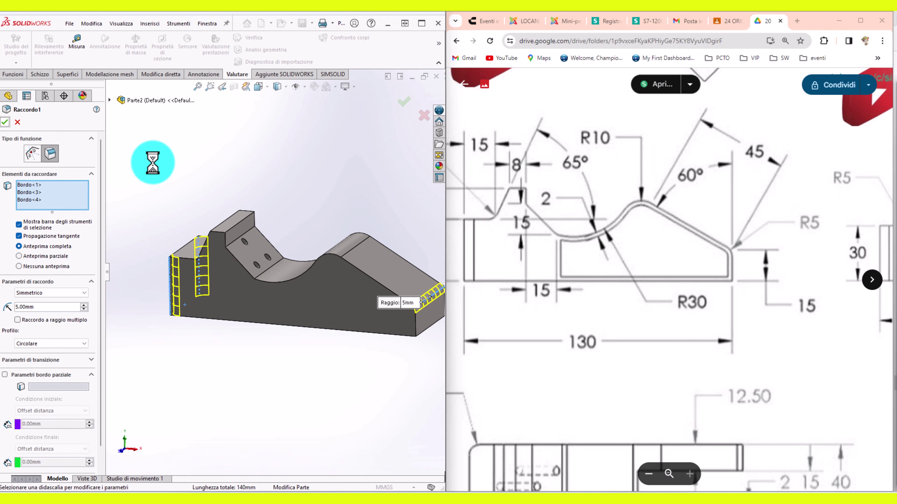
mouse_move(260, 200)
middle_mouse_down()
mouse_move(307, 256)
mouse_move(220, 300)
middle_mouse_up()
left_click(72, 275)
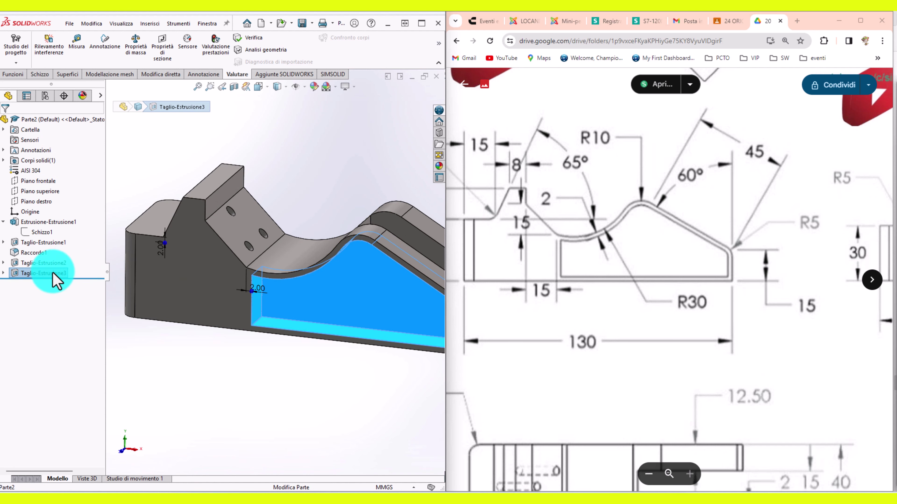
right_click(54, 282)
left_click(70, 250)
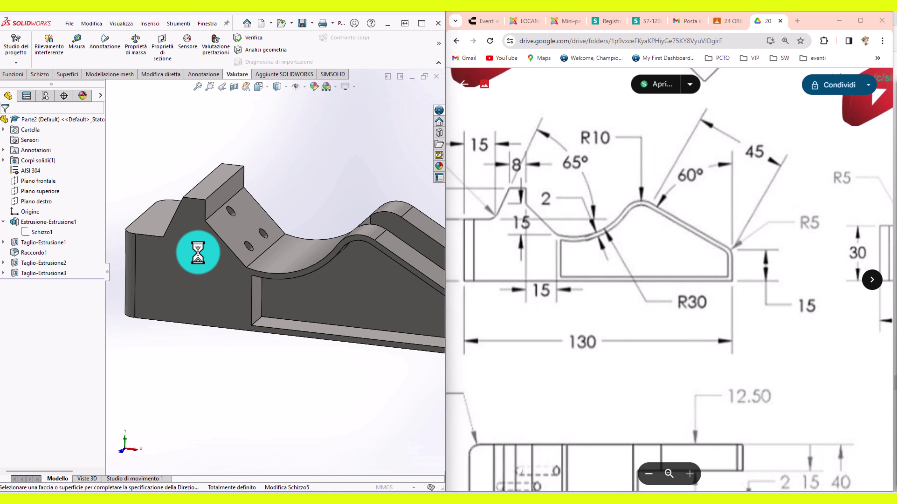
mouse_move(224, 246)
middle_mouse_down()
mouse_move(120, 234)
mouse_move(281, 230)
mouse_move(284, 219)
middle_mouse_up()
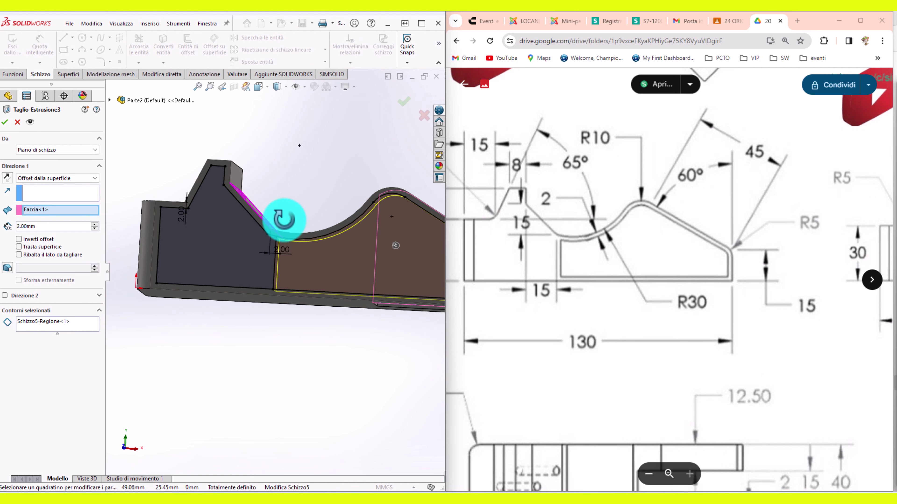
scroll(284, 220, "down", 3)
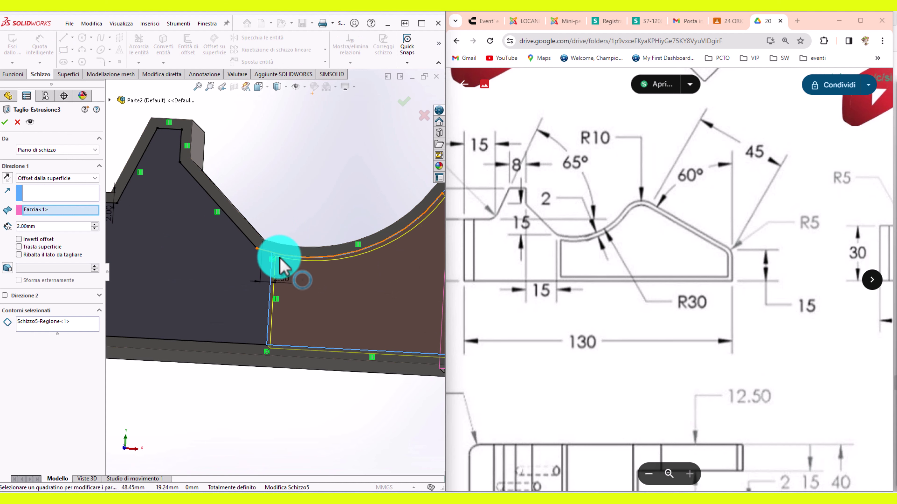
mouse_move(284, 267)
middle_mouse_down()
mouse_move(266, 250)
mouse_move(257, 264)
mouse_move(284, 262)
mouse_move(187, 234)
mouse_move(5, 137)
middle_mouse_up()
left_click(5, 122)
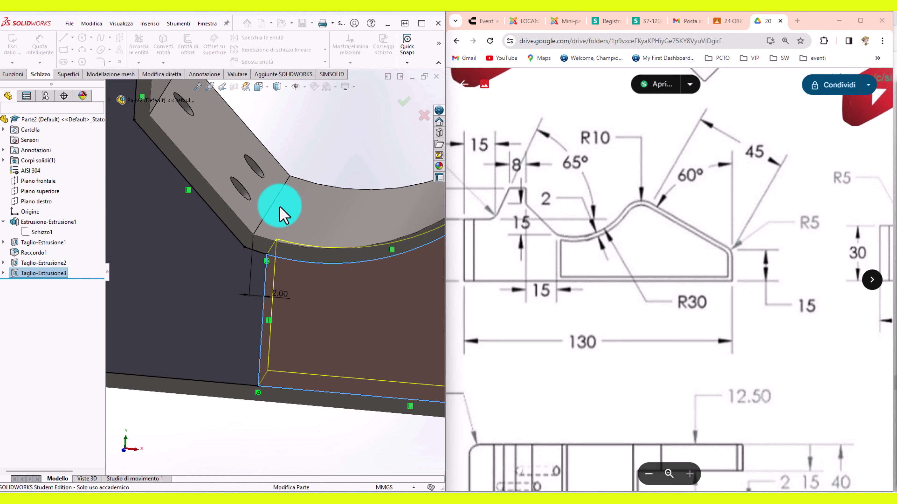
scroll(282, 212, "up", 5)
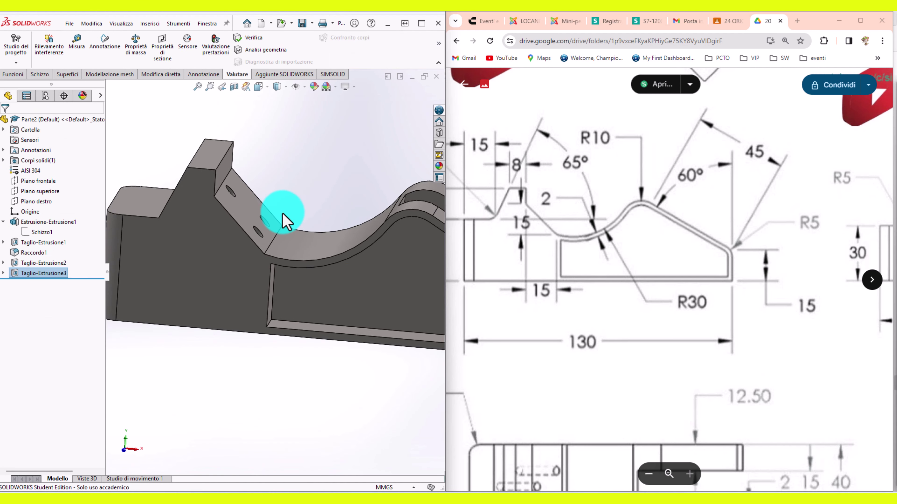
left_click(272, 251)
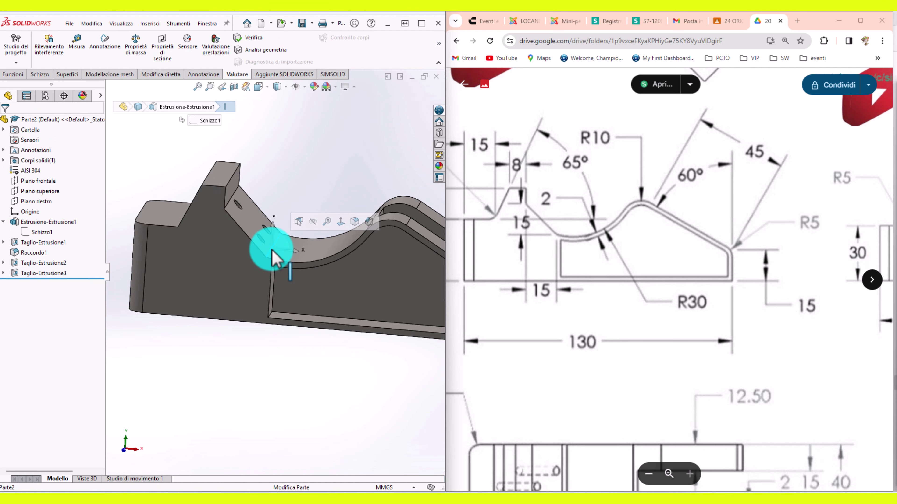
Step: Check the part's mass in Mass Properties, 887.92 grams, and close the results
left_click(357, 220)
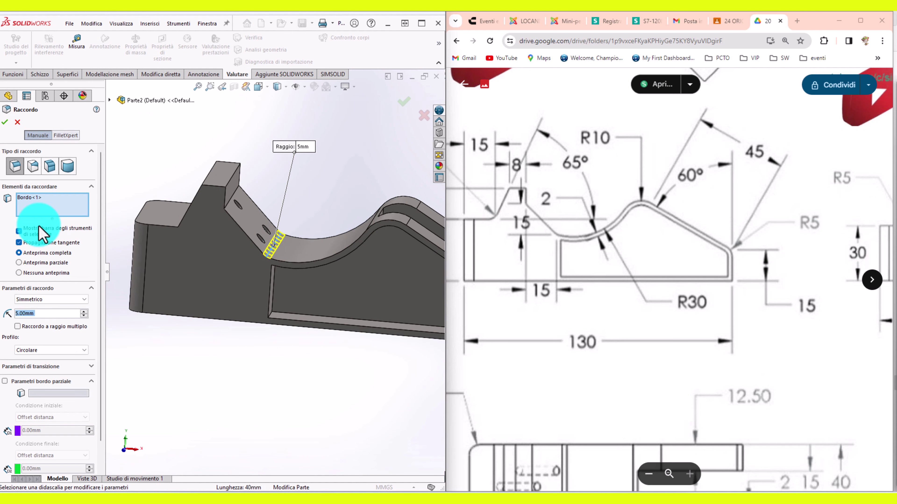
scroll(150, 180, "down", 3)
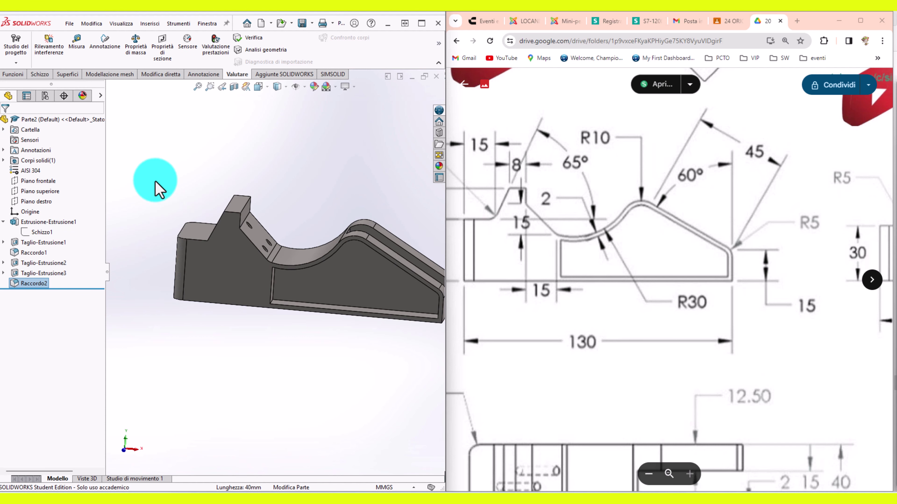
scroll(290, 260, "up", 1)
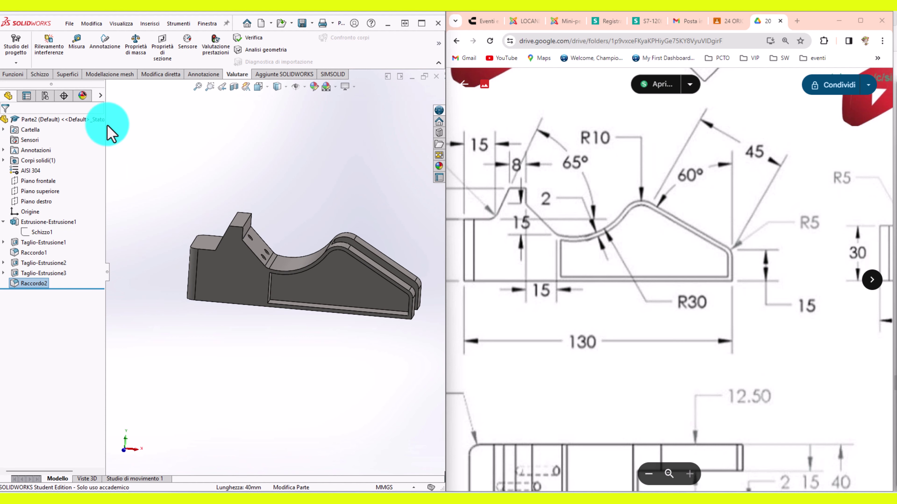
left_click(137, 48)
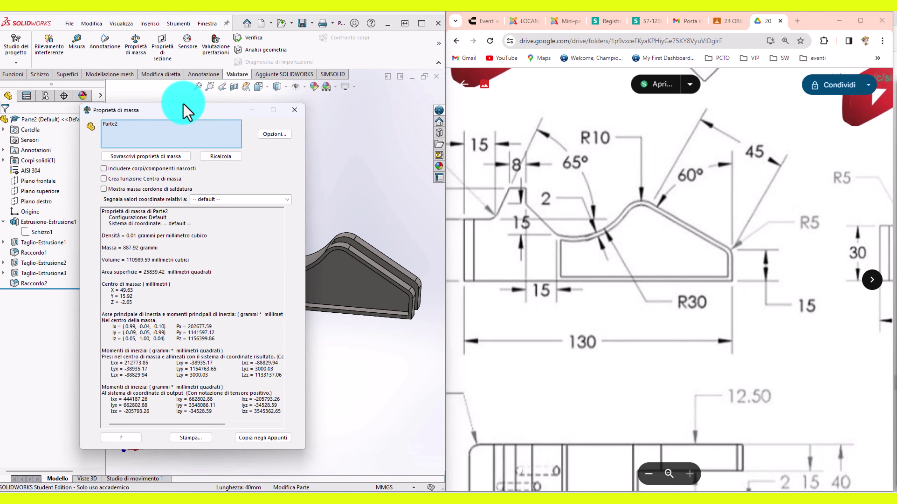
left_click(295, 110)
scroll(304, 281, "down", 2)
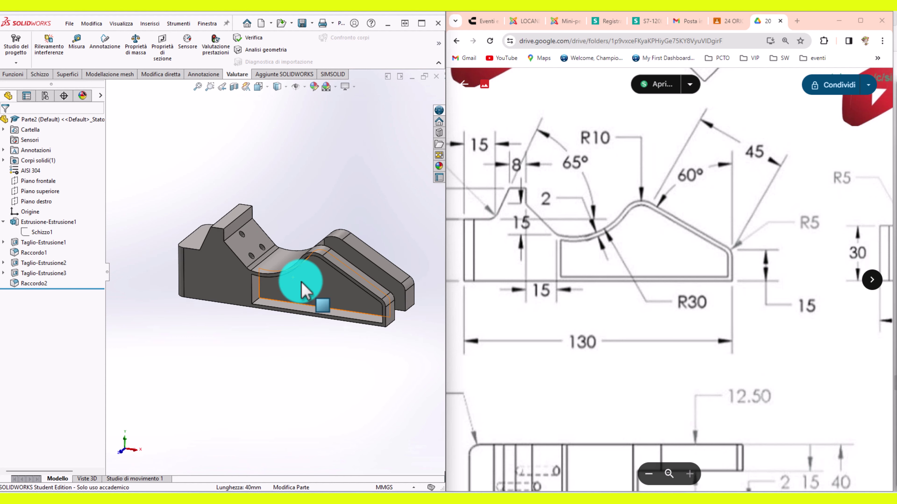
mouse_move(300, 290)
middle_mouse_down()
mouse_move(270, 216)
mouse_move(226, 240)
mouse_move(243, 238)
middle_mouse_up()
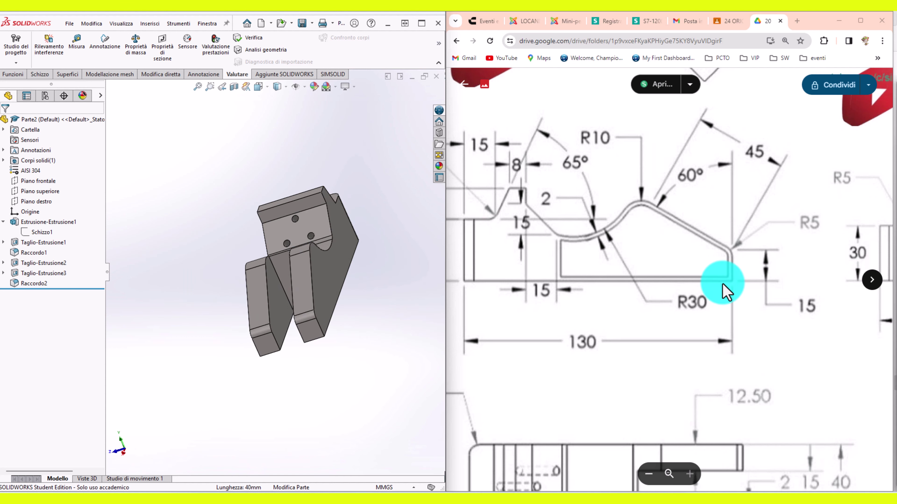
scroll(722, 280, "down", 2, "ctrl")
scroll(731, 305, "down", 1, "ctrl")
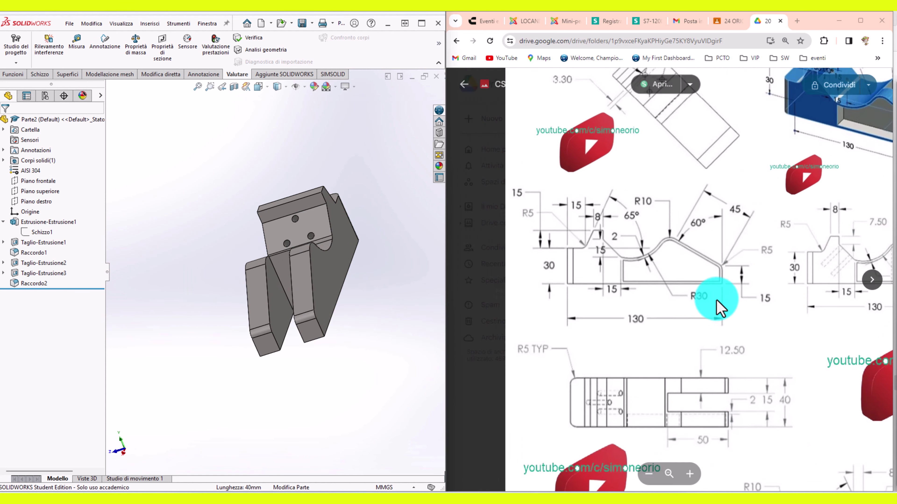
scroll(717, 304, "down", 2, "ctrl")
scroll(632, 301, "down", 1)
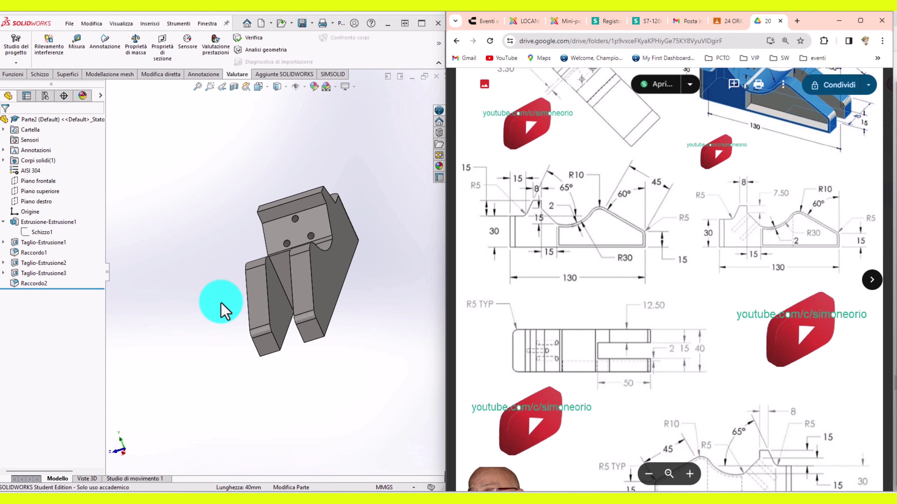
middle_click_drag(267, 304, 339, 278)
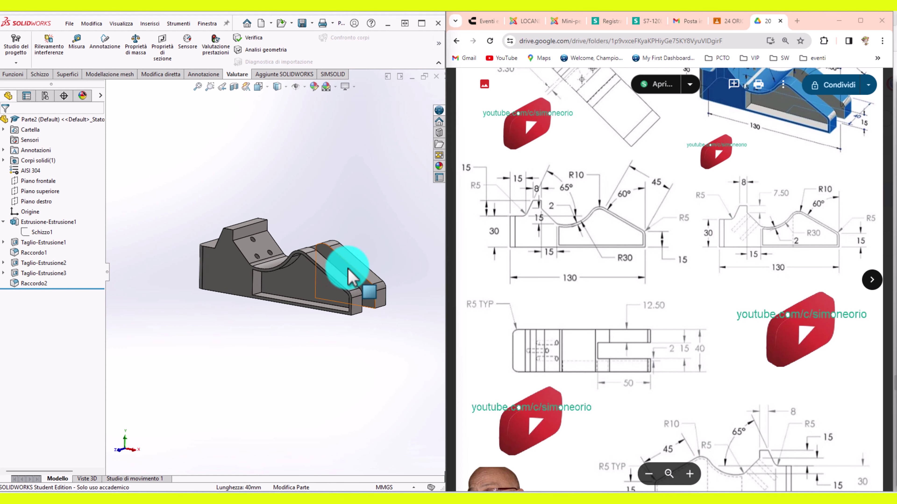
scroll(640, 250, "down", 1)
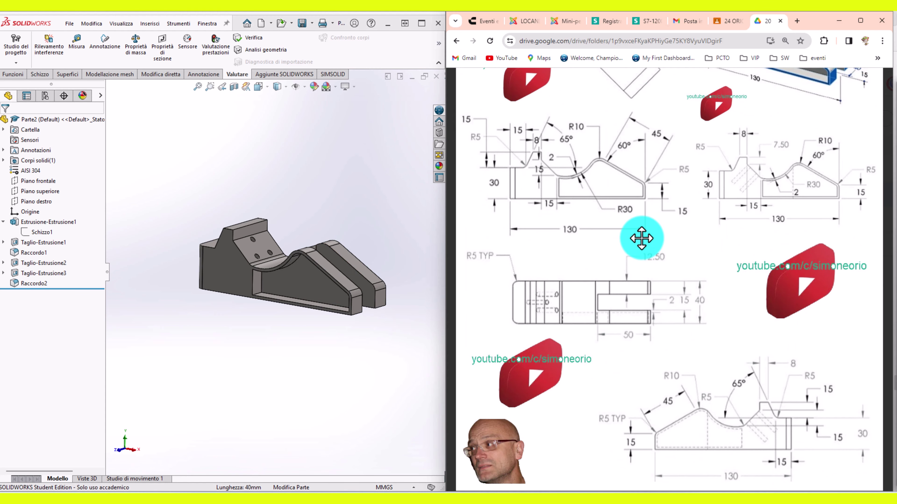
scroll(312, 294, "down", 3)
scroll(229, 257, "down", 2)
scroll(242, 254, "down", 1)
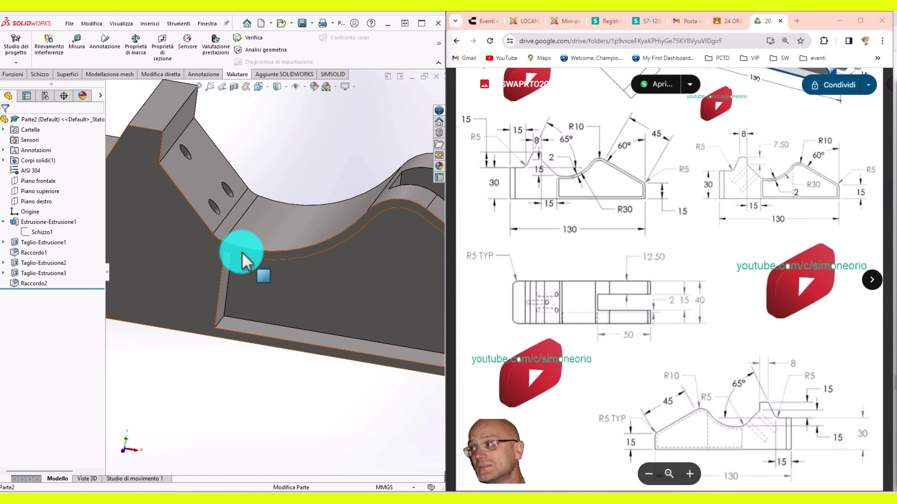
Step: Fit and orient the view on the base profile sketch Schizzo1 for editing
left_click(231, 255)
scroll(233, 258, "up", 2)
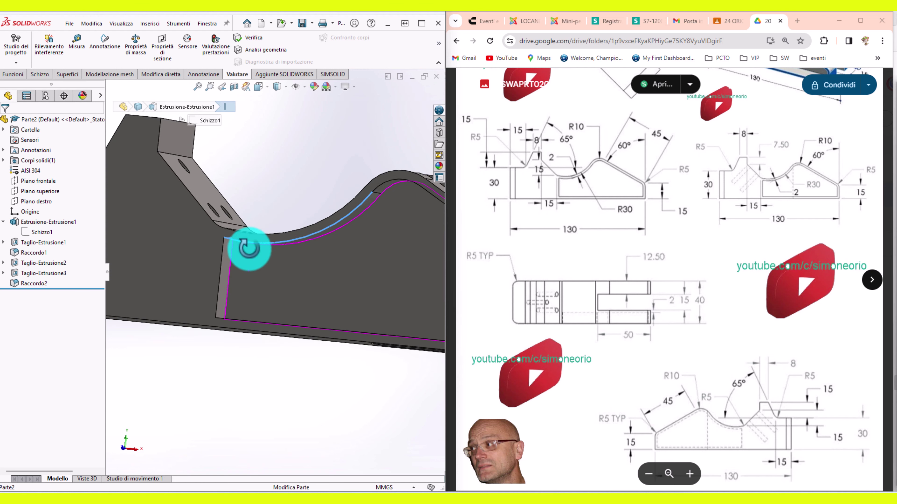
scroll(240, 261, "down", 2)
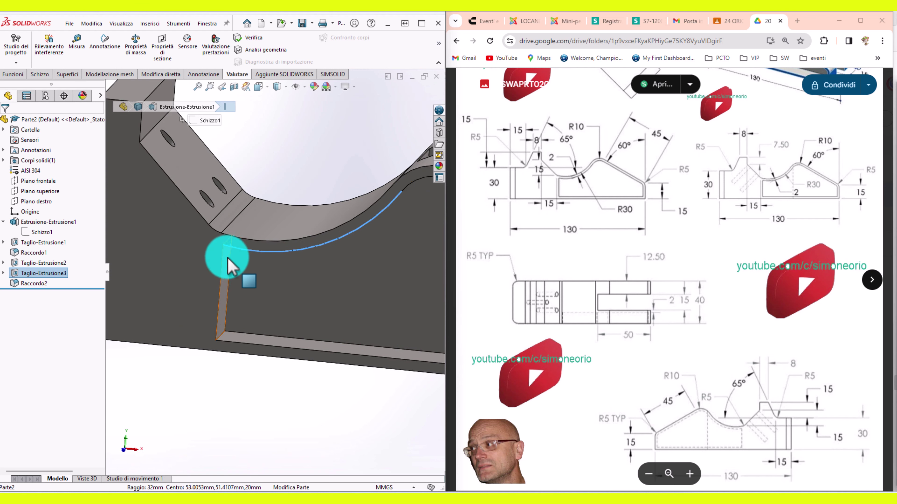
mouse_move(230, 265)
middle_mouse_down()
mouse_move(251, 291)
mouse_move(268, 255)
middle_mouse_up()
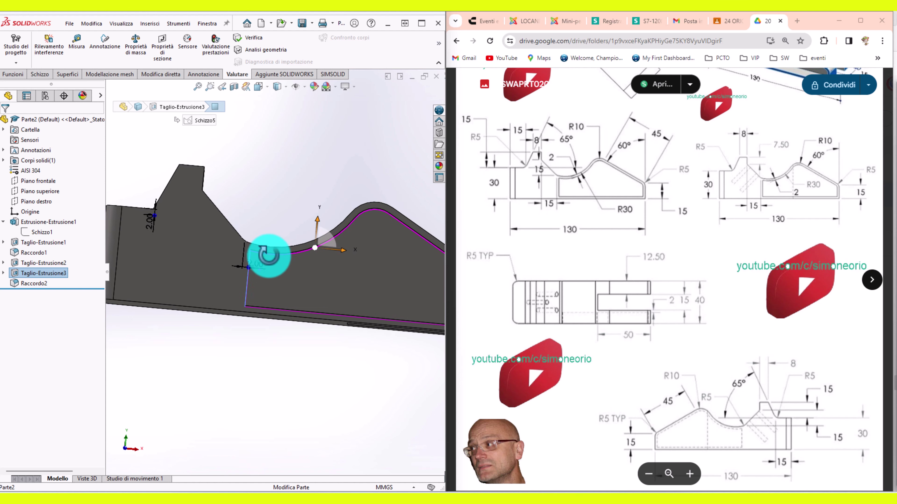
key("f")
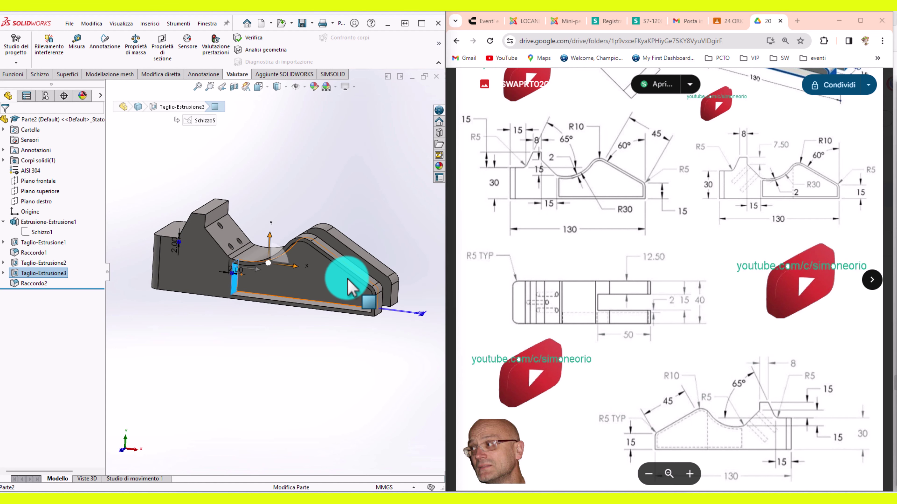
mouse_move(348, 286)
middle_mouse_down()
mouse_move(340, 297)
mouse_move(368, 278)
middle_mouse_up()
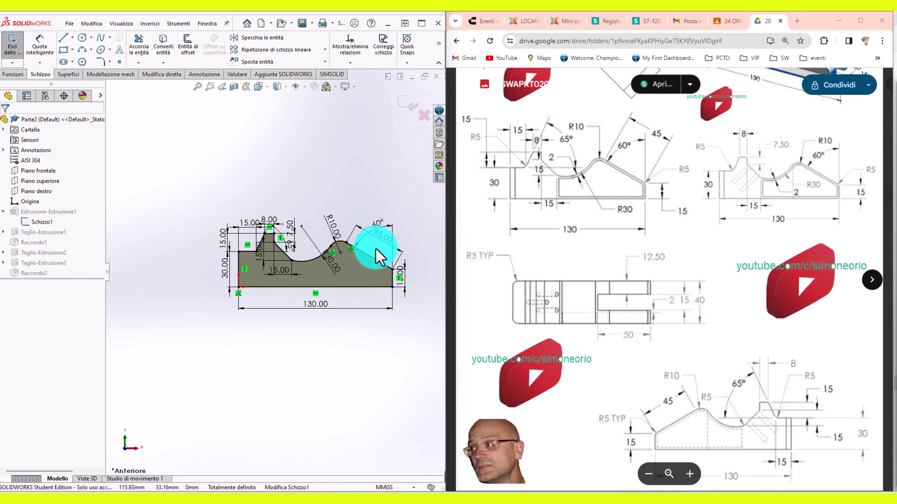
scroll(377, 244, "down", 2)
Step: Move the 60° and R30 dimension labels apart and select the 7.50 dimension
left_click_drag(369, 223, 350, 150)
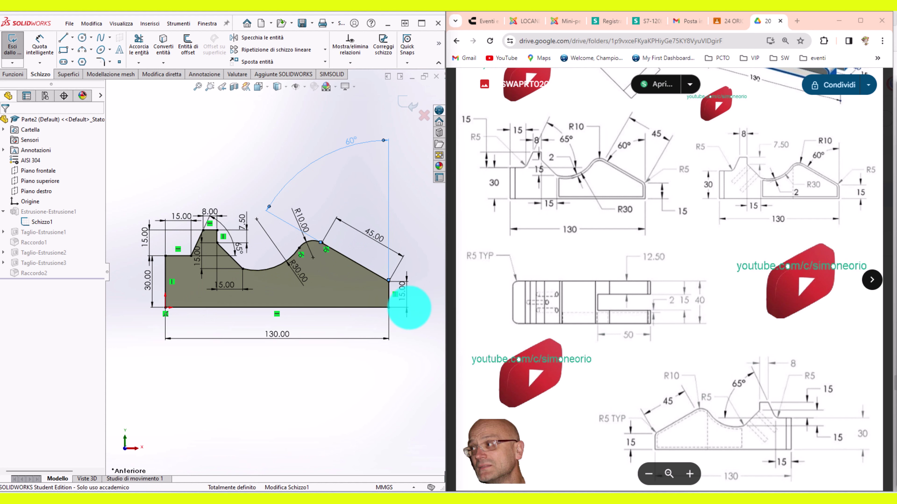
left_click(396, 297)
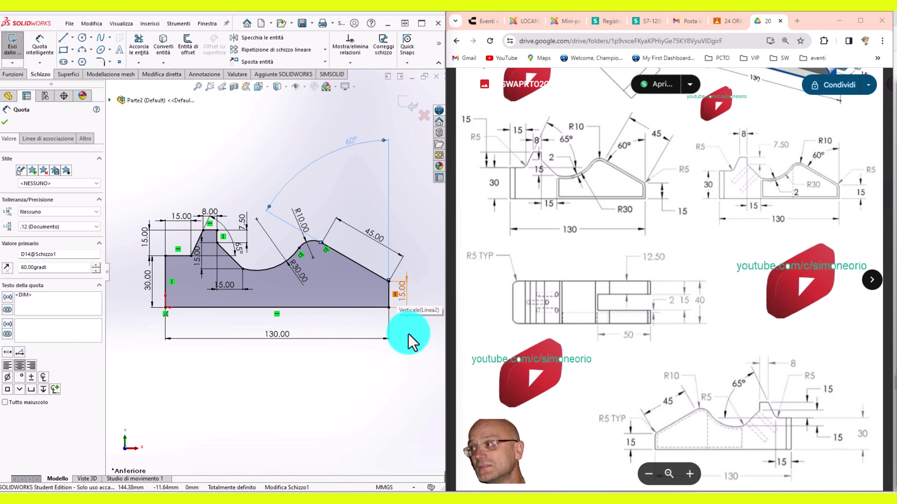
left_click(311, 277)
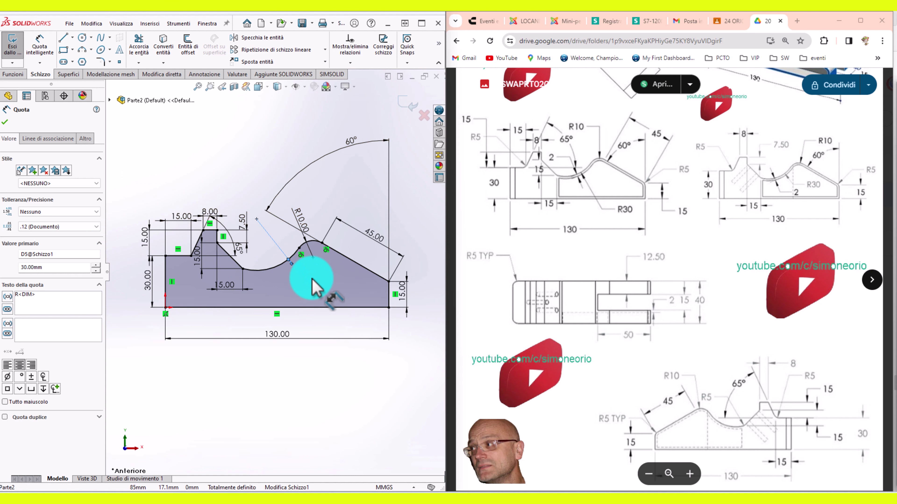
left_click(312, 287)
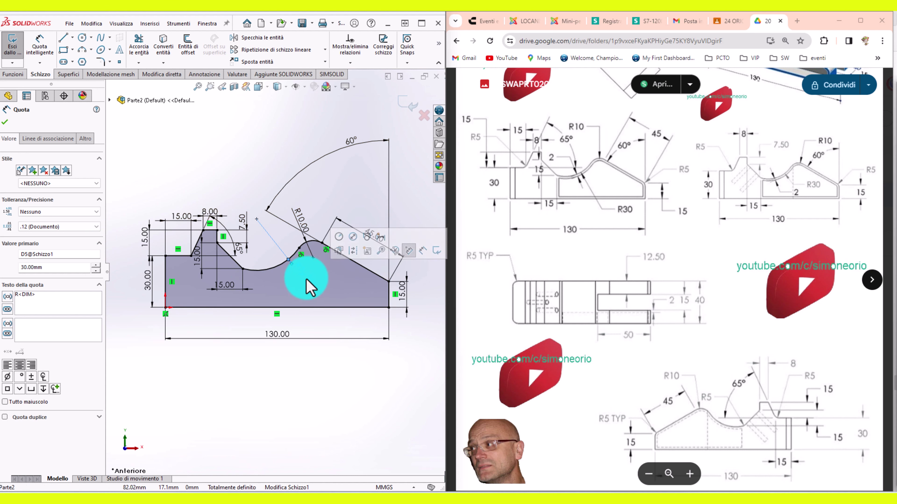
left_click_drag(313, 293, 254, 201)
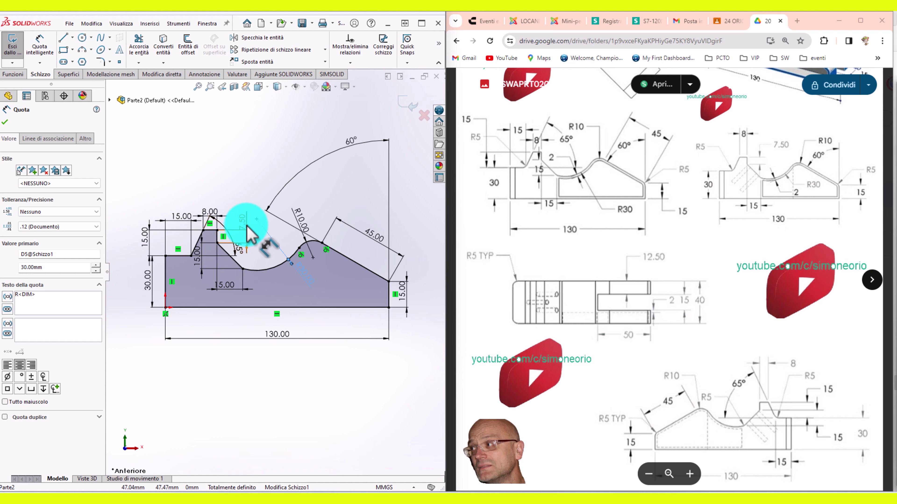
left_click(253, 202)
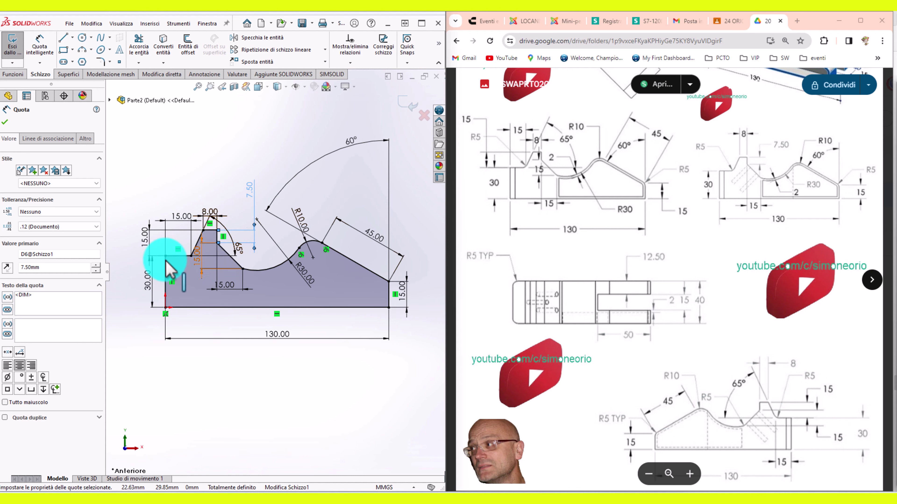
scroll(190, 264, "down", 1)
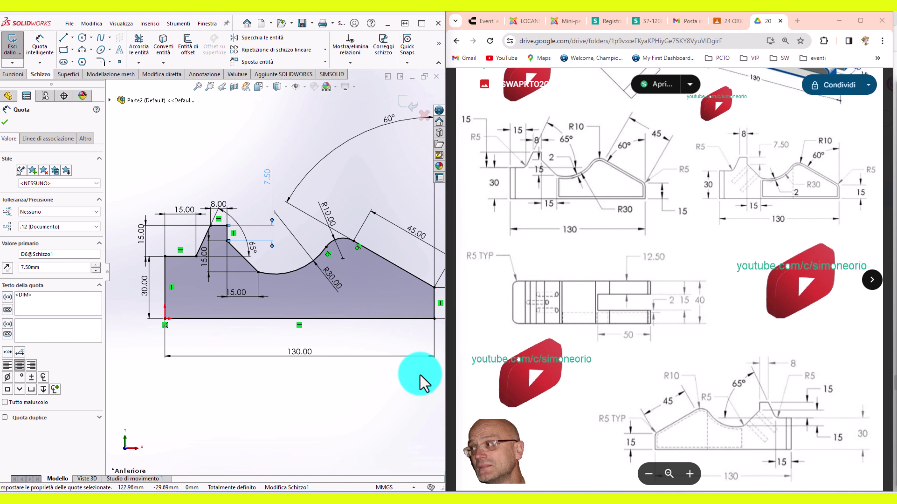
Step: Zoom on Schizzo1 and start a Sketch Fillet, changing its radius from 10.00 to 5 mm
scroll(536, 156, "up", 2)
scroll(530, 160, "up", 2)
scroll(522, 158, "up", 1)
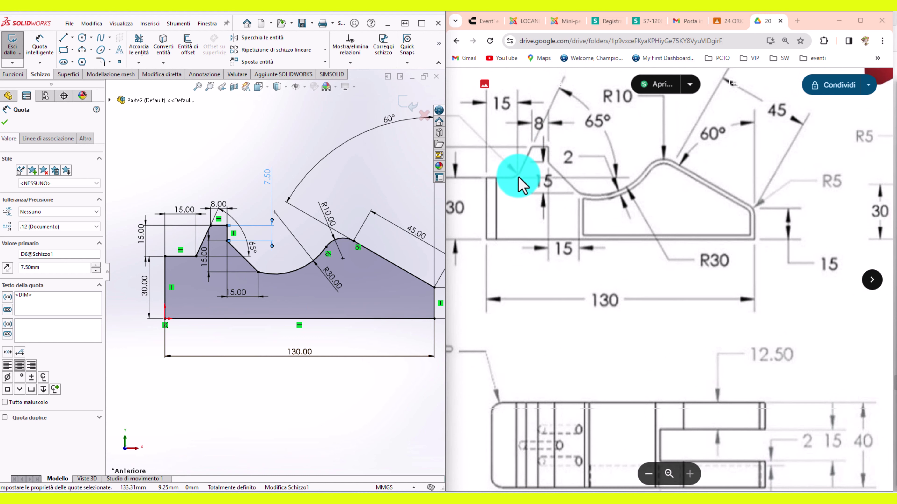
scroll(519, 178, "down", 2)
scroll(260, 201, "up", 1)
scroll(176, 236, "up", 1)
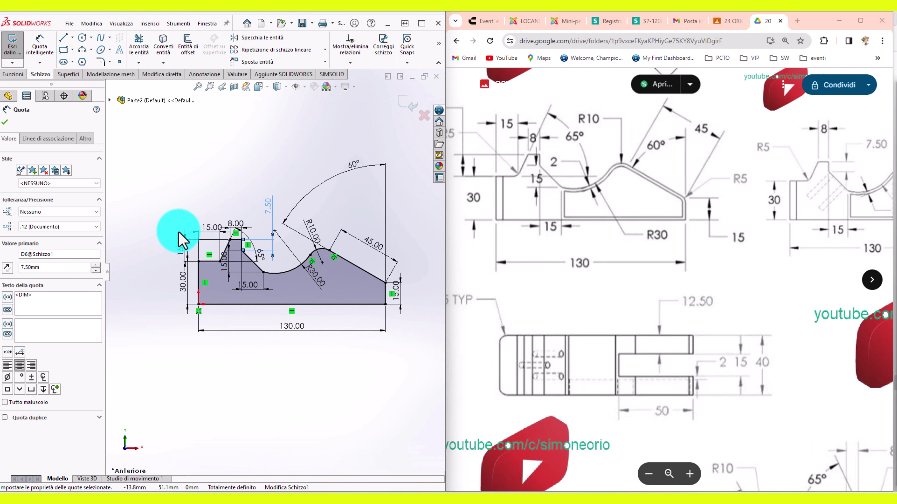
scroll(182, 241, "down", 1)
scroll(249, 243, "down", 1)
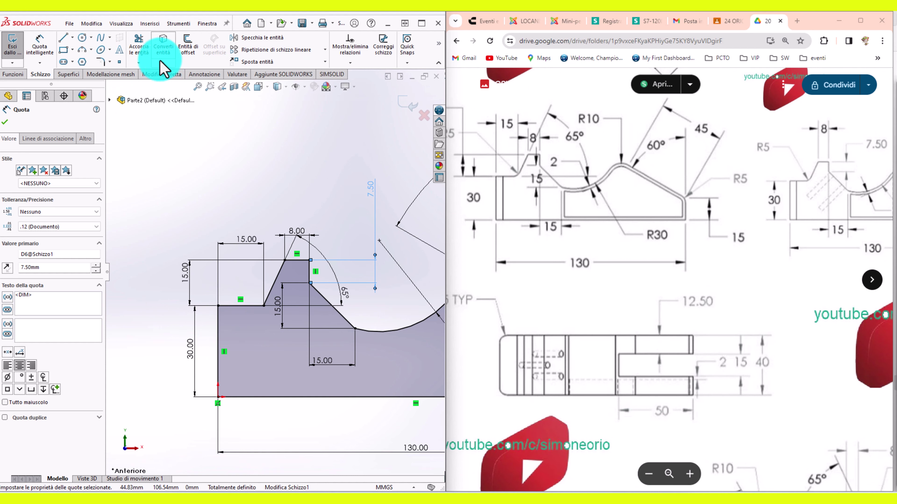
left_click(100, 62)
type("5")
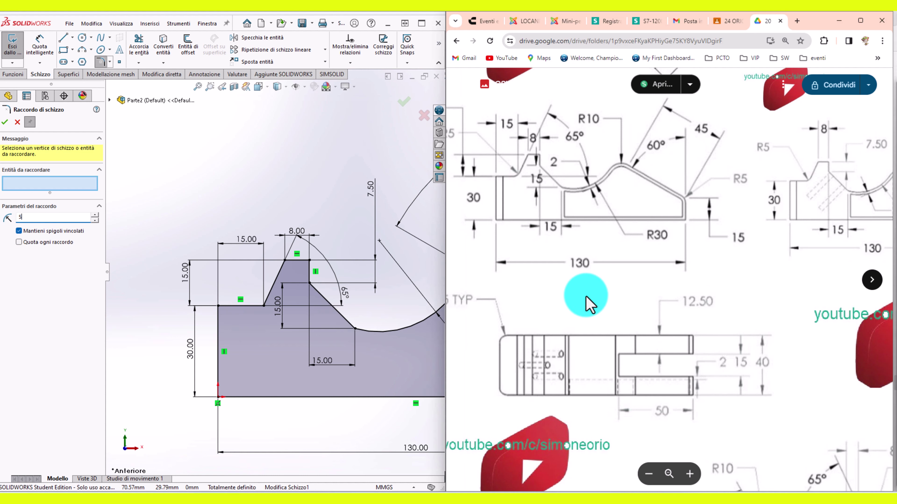
Step: Confirm the 5 mm sketch fillet radius and zoom in on the left peak
left_click(593, 319)
scroll(608, 336, "up", 2)
scroll(608, 337, "down", 3)
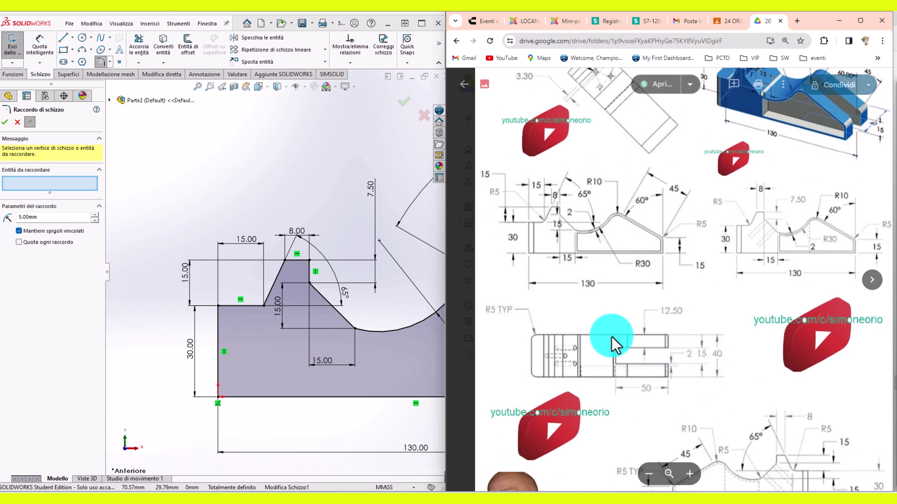
scroll(267, 281, "up", 2)
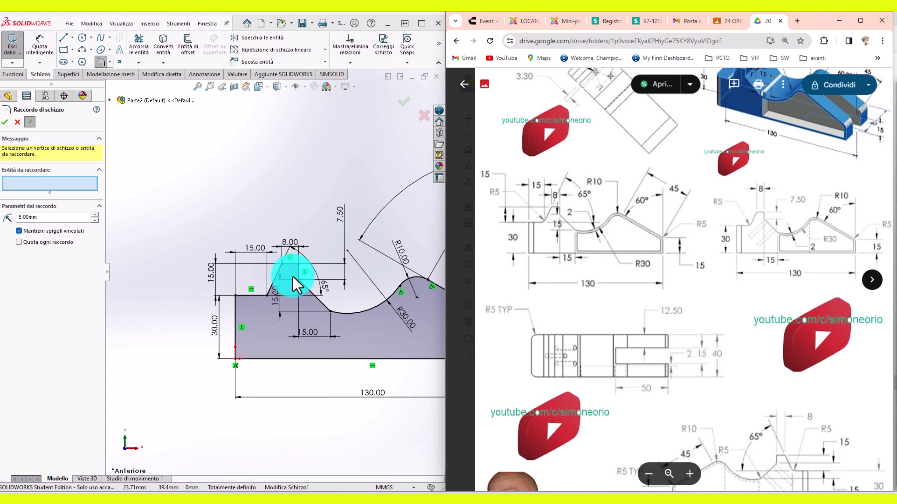
scroll(291, 271, "up", 1)
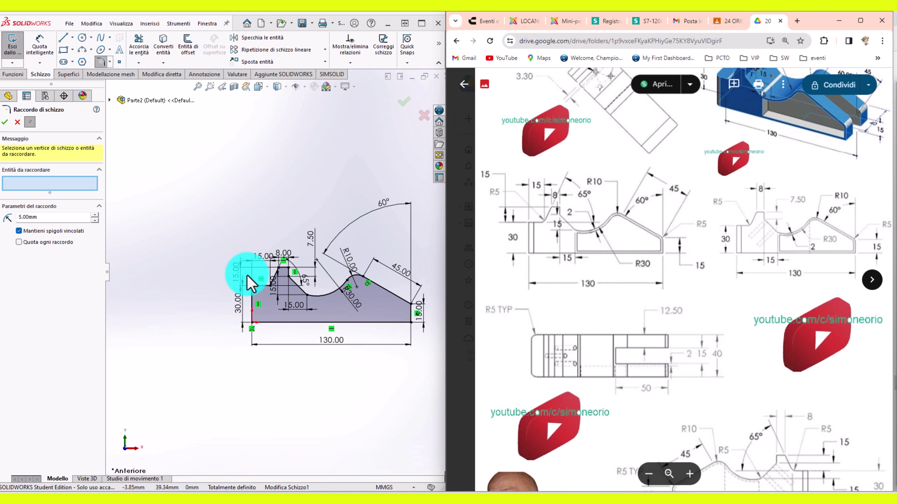
scroll(271, 290, "down", 1)
scroll(266, 291, "down", 2)
scroll(262, 296, "down", 2)
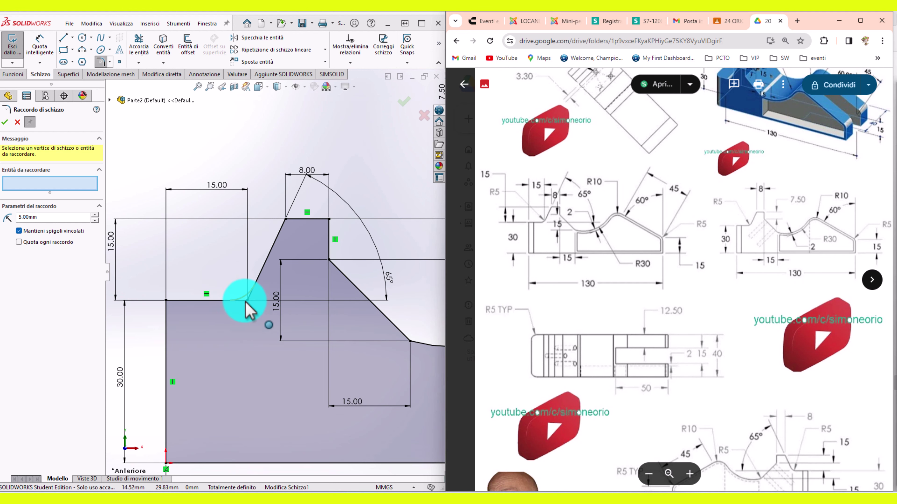
Step: Round the corner at the left peak's foot with R5 and select the 15.00 dimension
left_click(260, 292)
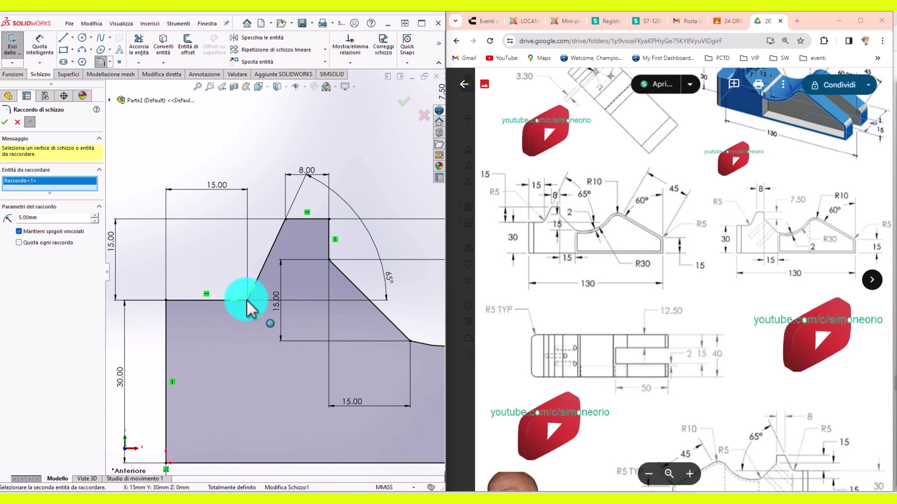
left_click(5, 123)
left_click(207, 182)
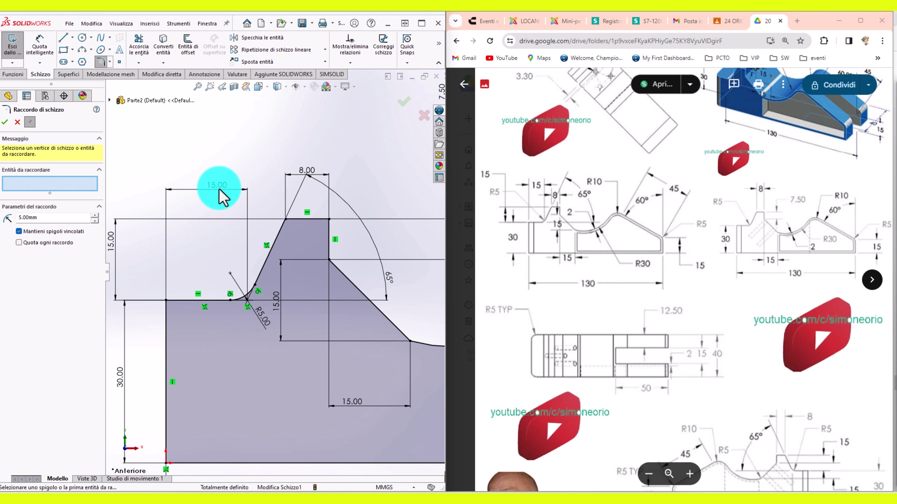
left_click(4, 122)
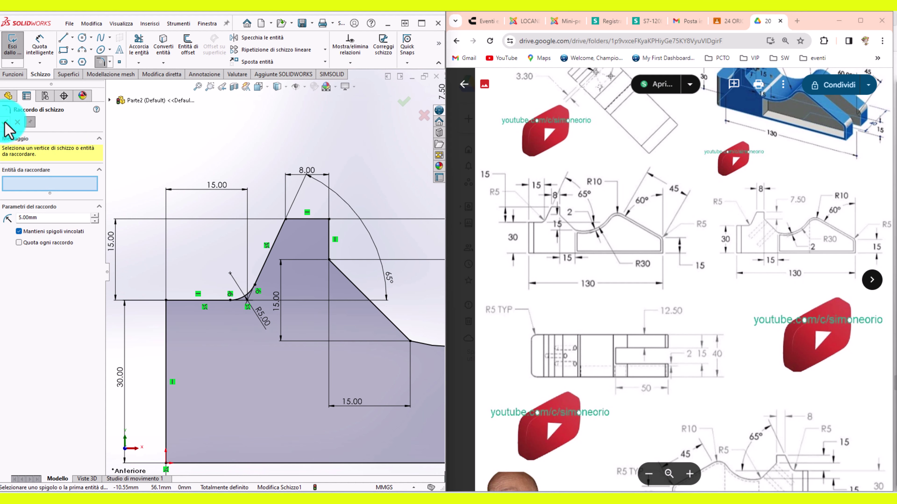
left_click(217, 184)
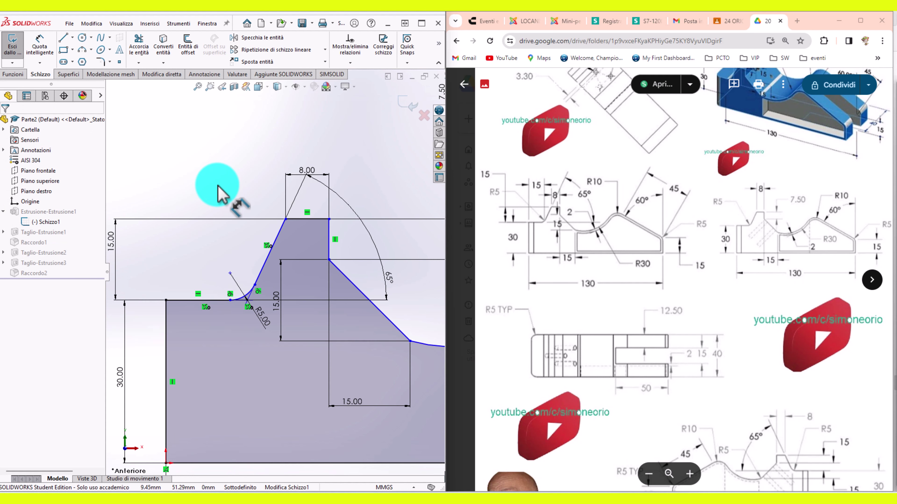
Step: Replace the 15.00 dimension with a 15 mm one from the left edge to the fillet tangent point
key("Delete")
left_click(214, 106)
left_click(167, 317)
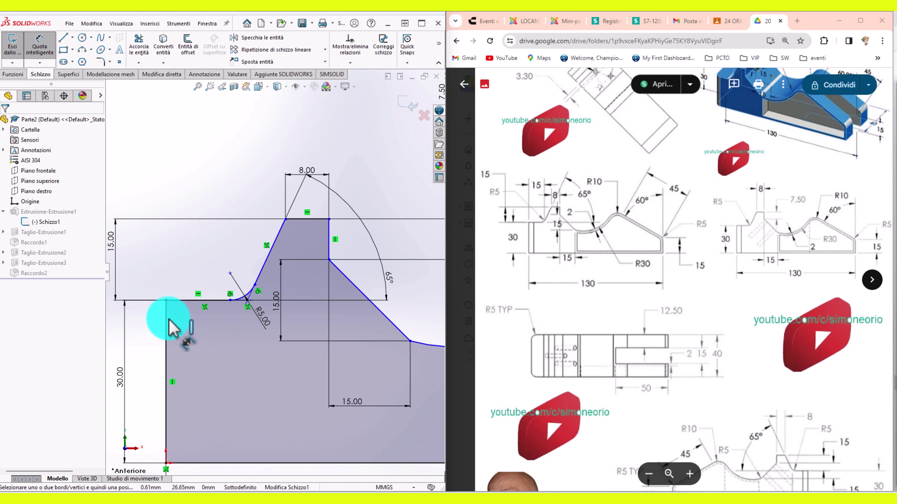
left_click(256, 283)
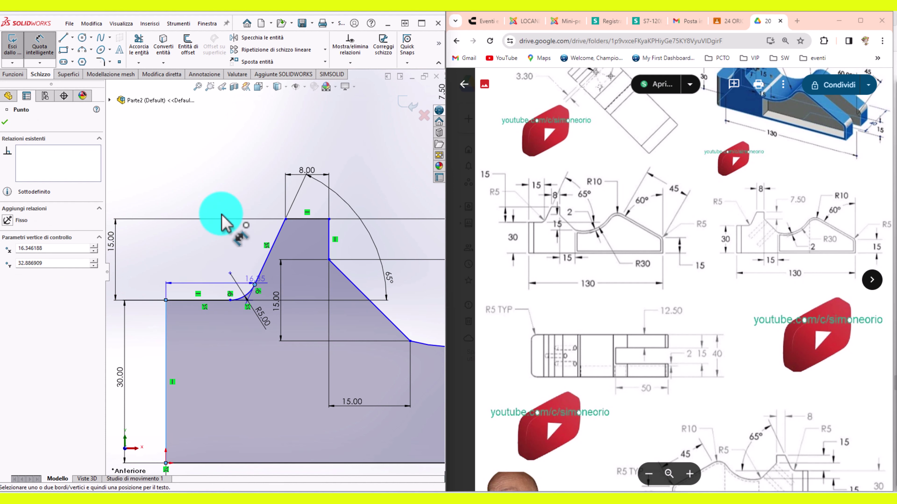
left_click(217, 200)
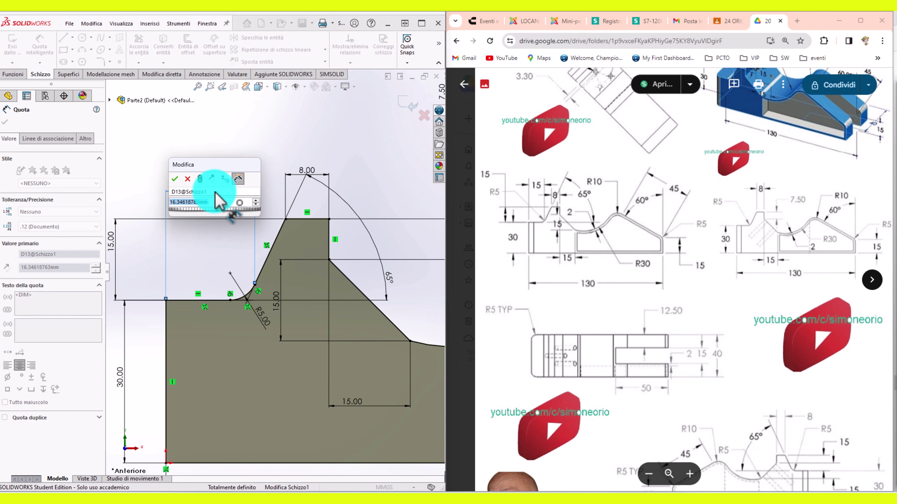
type("15")
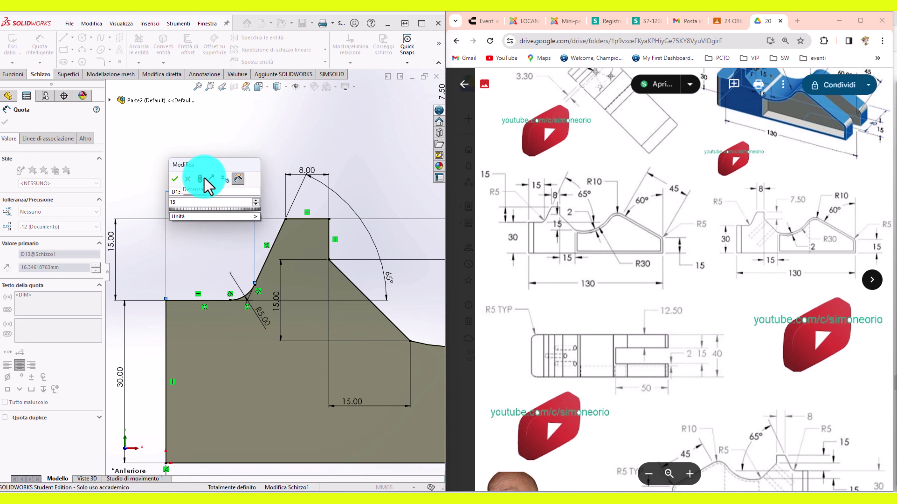
left_click(176, 179)
Step: Fit the profile in view and exit the sketch to rebuild the part
middle_click(244, 185)
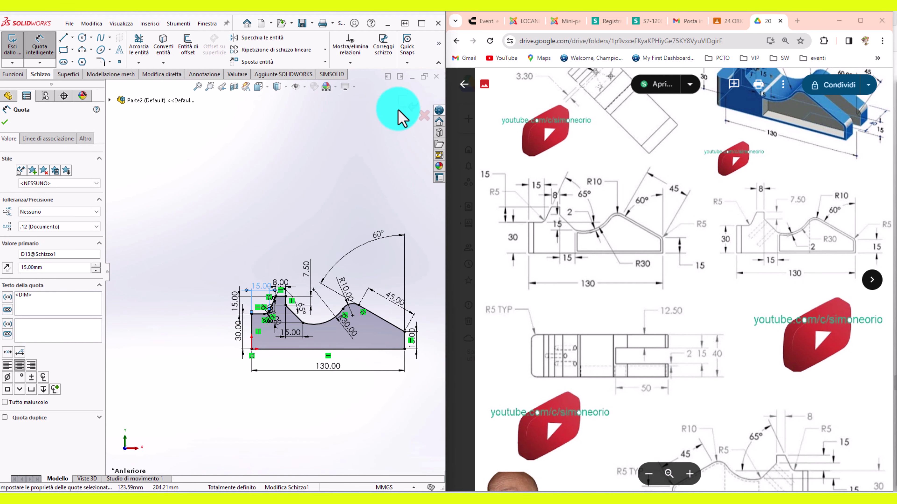
left_click(408, 104)
left_click(47, 286)
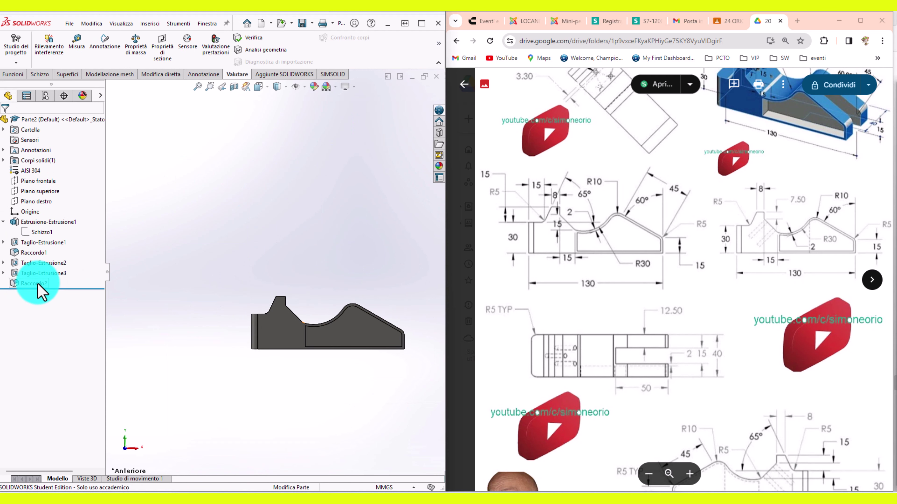
Step: Re-edit Raccordo1 and confirm its 5 mm circular fillet on the three edges
middle_click_drag(201, 311, 236, 314)
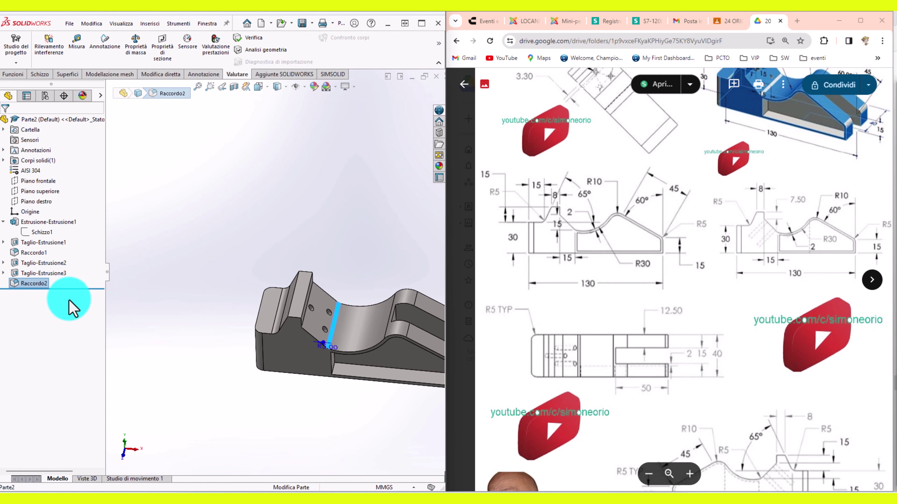
right_click(32, 253)
left_click(25, 250)
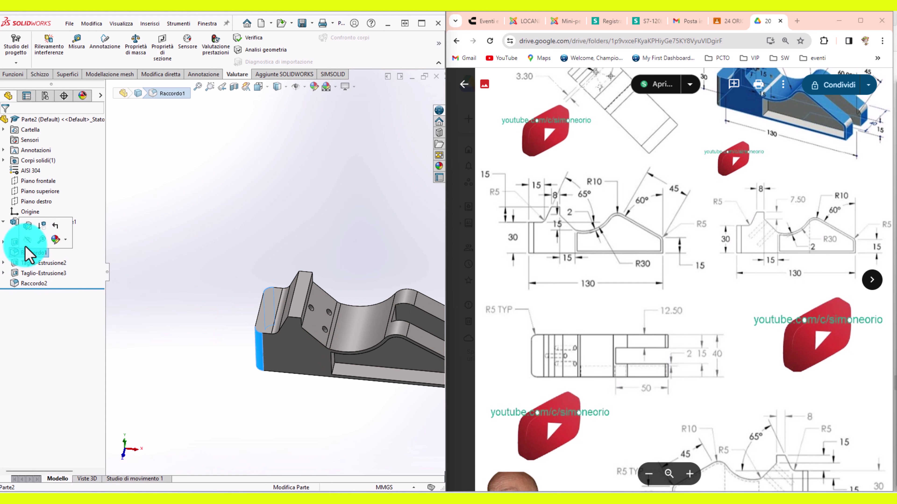
left_click(27, 226)
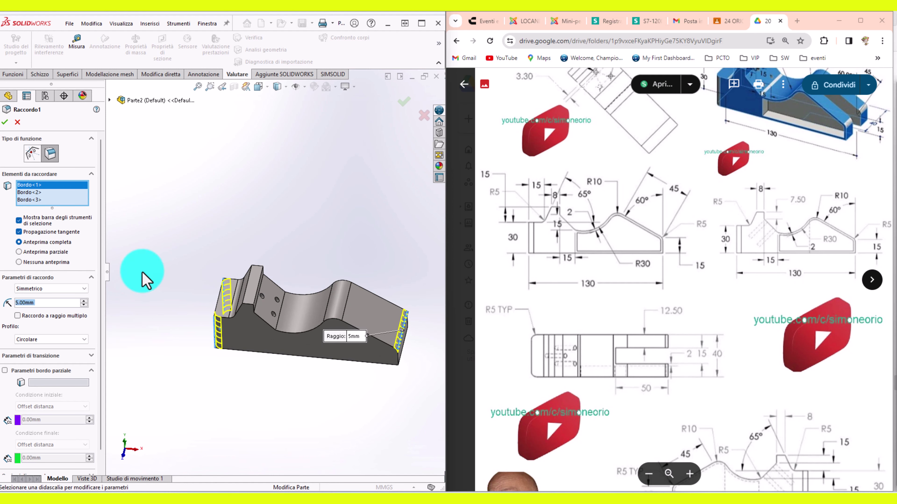
mouse_move(49, 302)
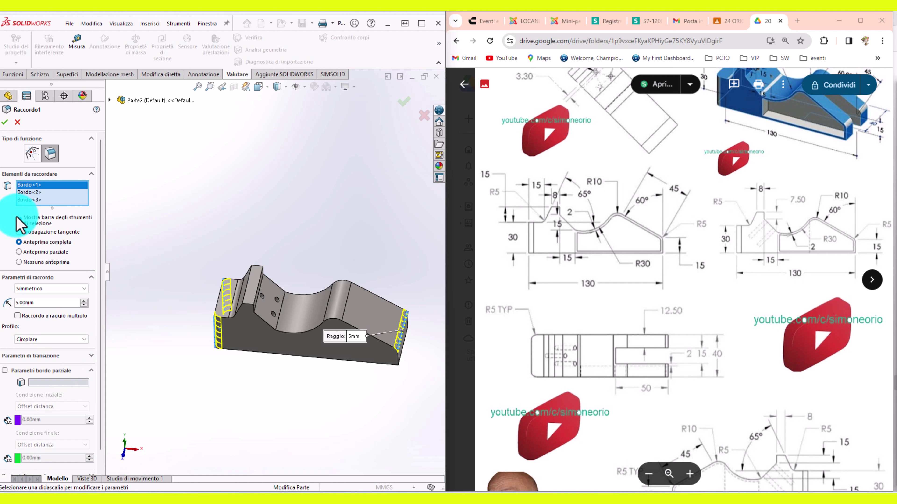
left_click(41, 335)
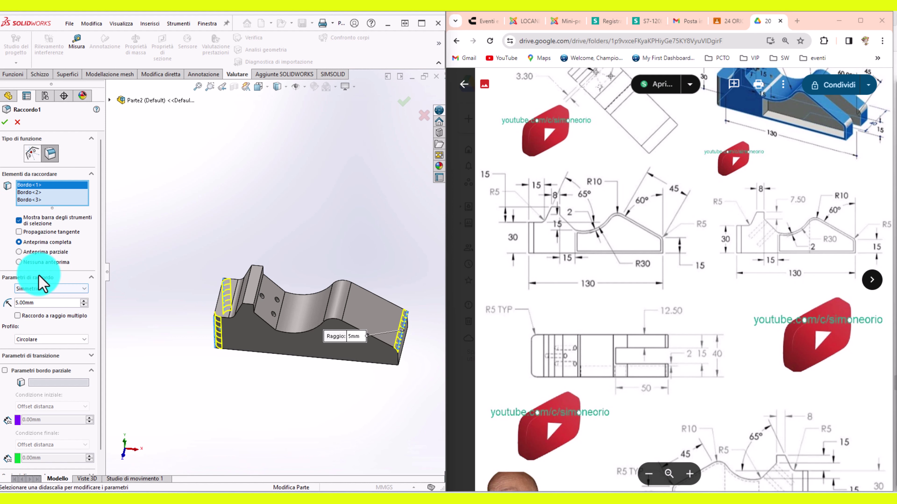
left_click(7, 124)
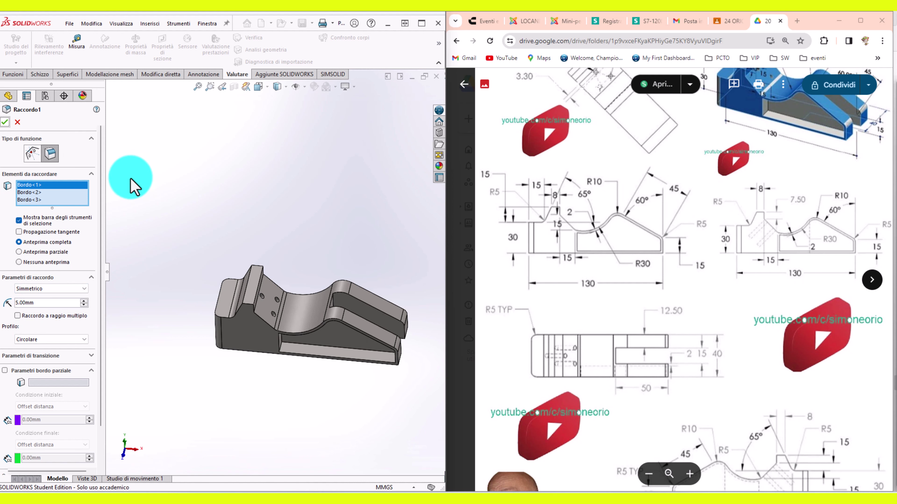
Step: Check the rebuilt part's mass, 881.17 grams, in Mass Properties
left_click(140, 53)
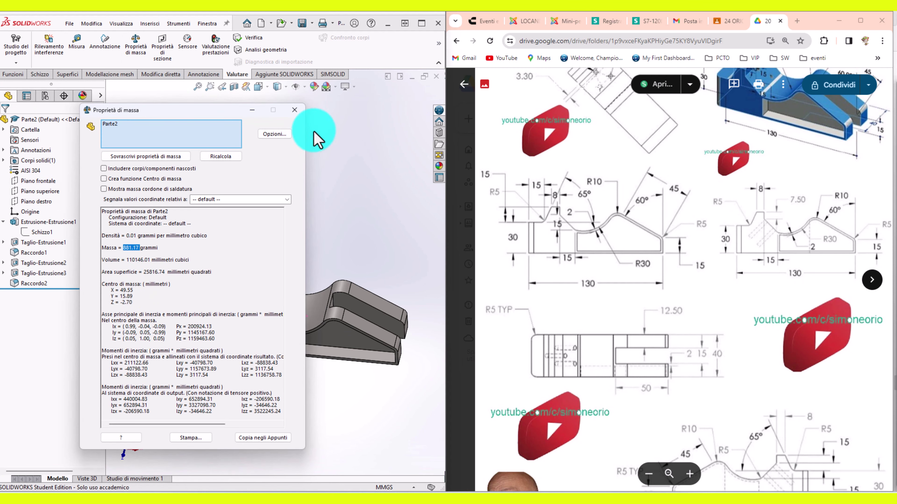
left_click(295, 110)
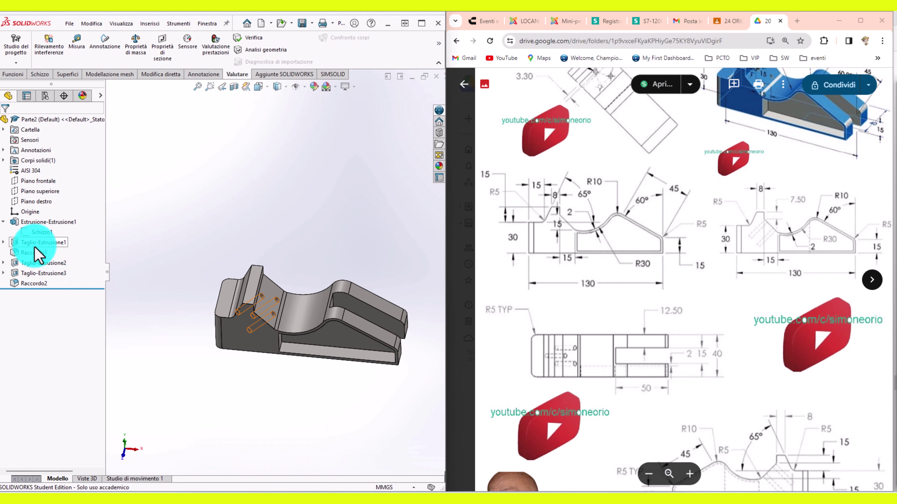
left_click(36, 243)
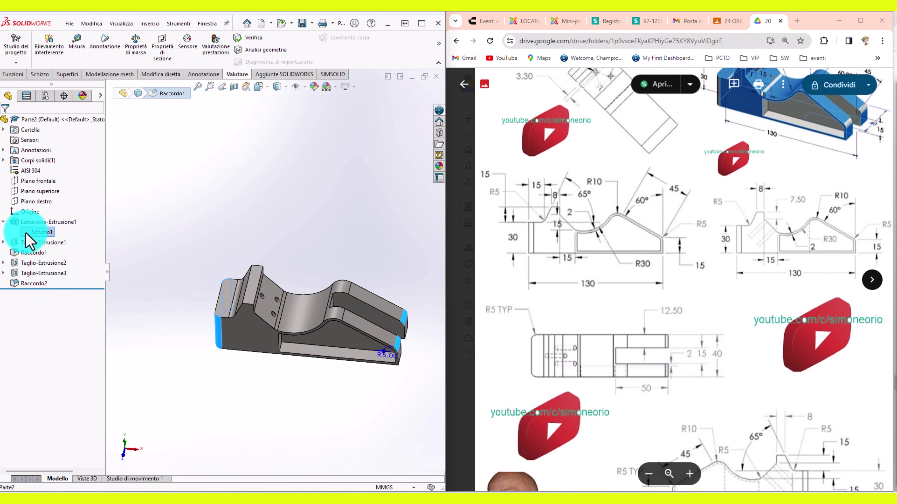
Step: Edit Schizzo1 and delete its 15.00 dimension
left_click(35, 233)
left_click(96, 207)
scroll(296, 212, "down", 2)
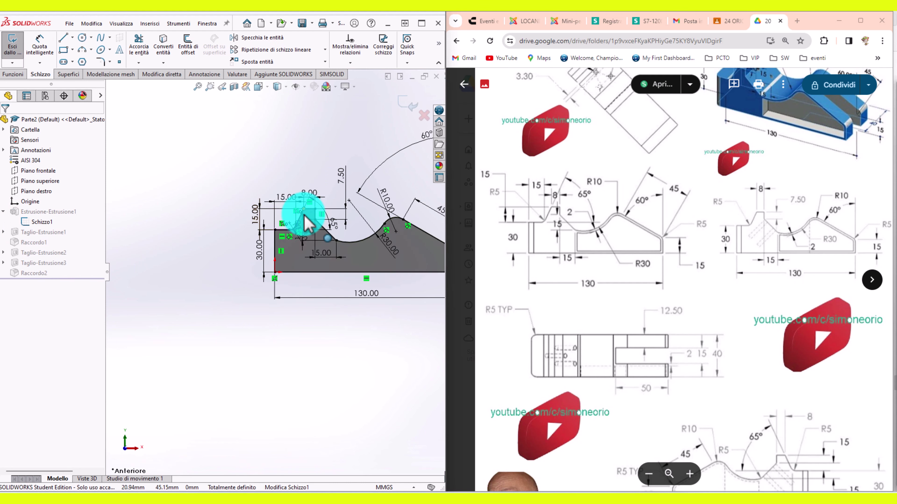
scroll(297, 230, "down", 2)
scroll(298, 241, "down", 2)
scroll(296, 231, "down", 2)
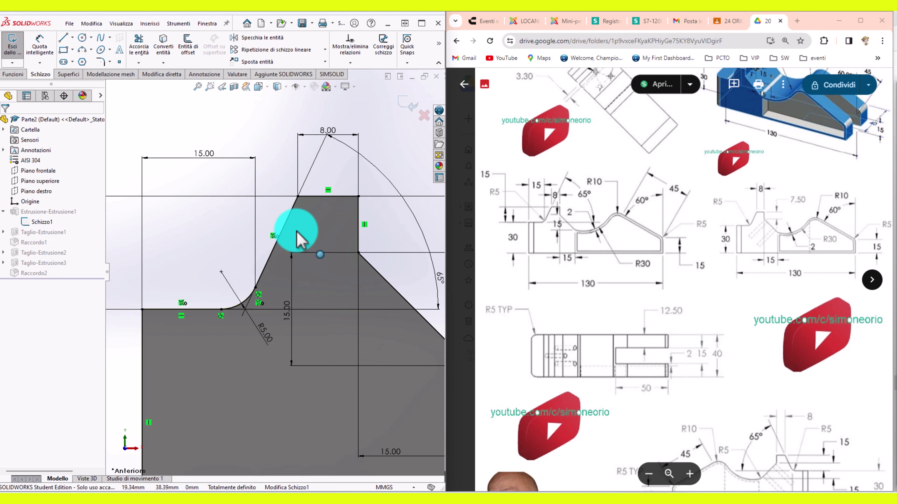
left_click(255, 223)
key("Delete")
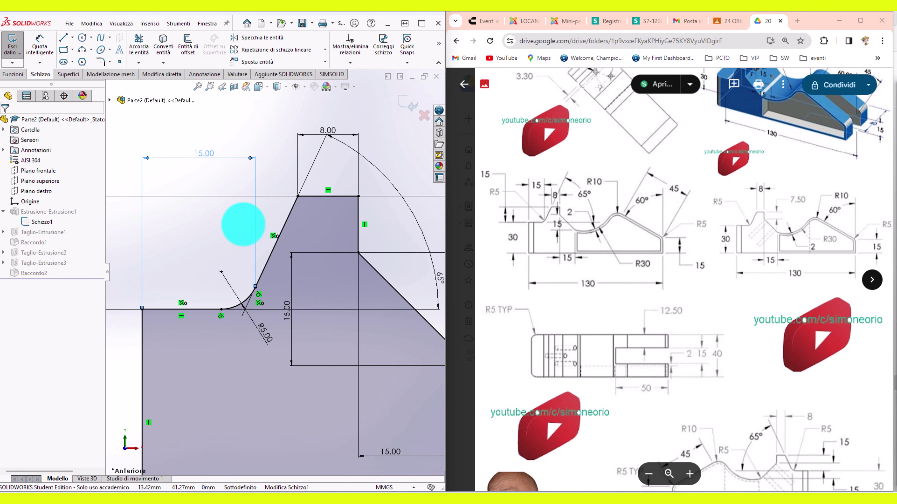
Step: Dimension the left edge to the slanted edge's virtual corner as 15 mm
left_click(135, 53)
left_click(40, 44)
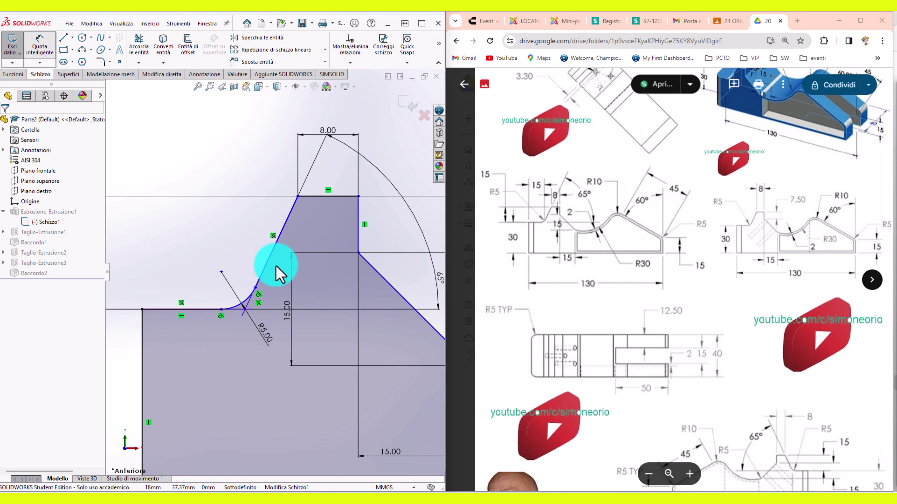
left_click(246, 310)
left_click(143, 336)
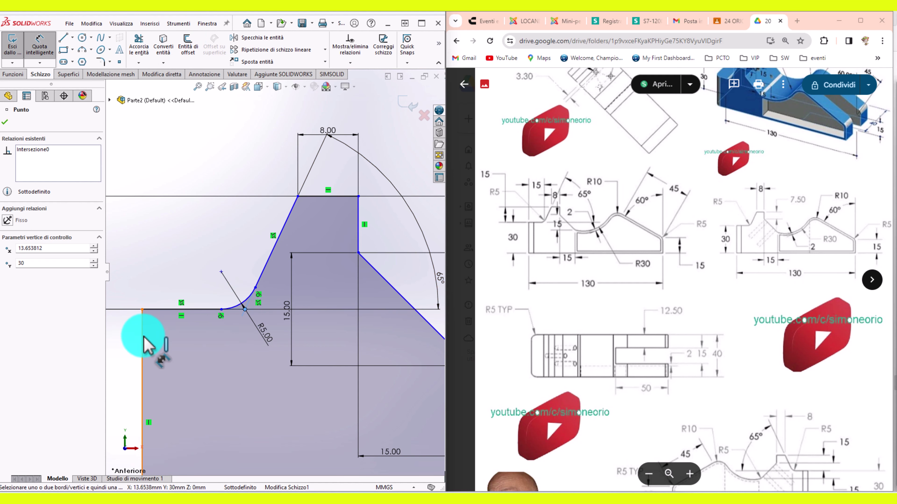
left_click_drag(144, 336, 192, 235)
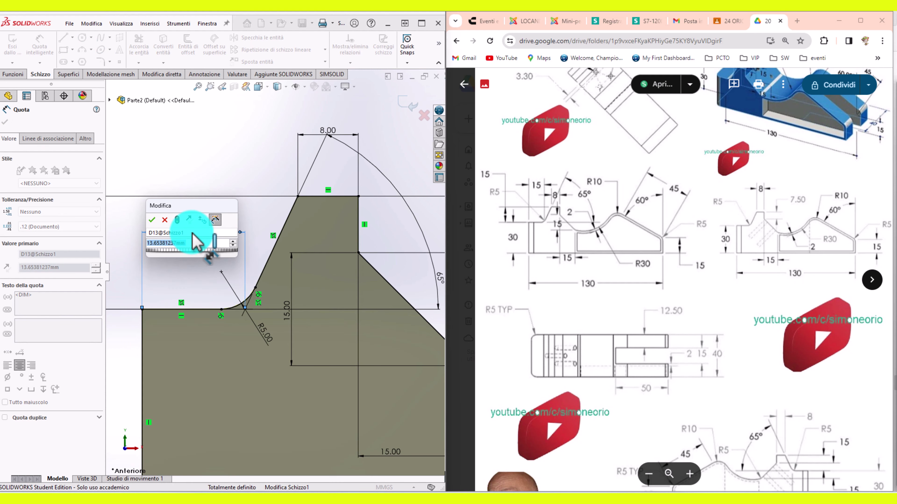
type("15")
key("Return")
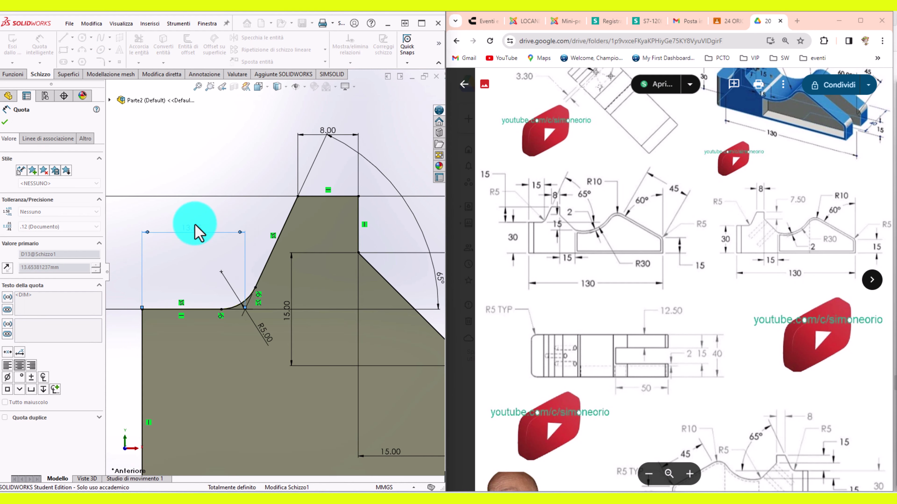
key("Escape")
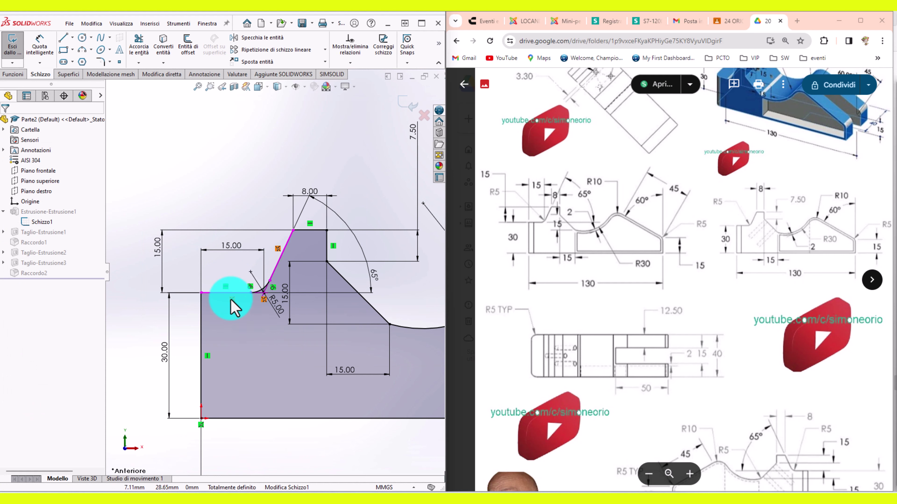
Step: Zoom out and exit Schizzo1 to rebuild the part
scroll(291, 320, "up", 2)
scroll(320, 316, "up", 2)
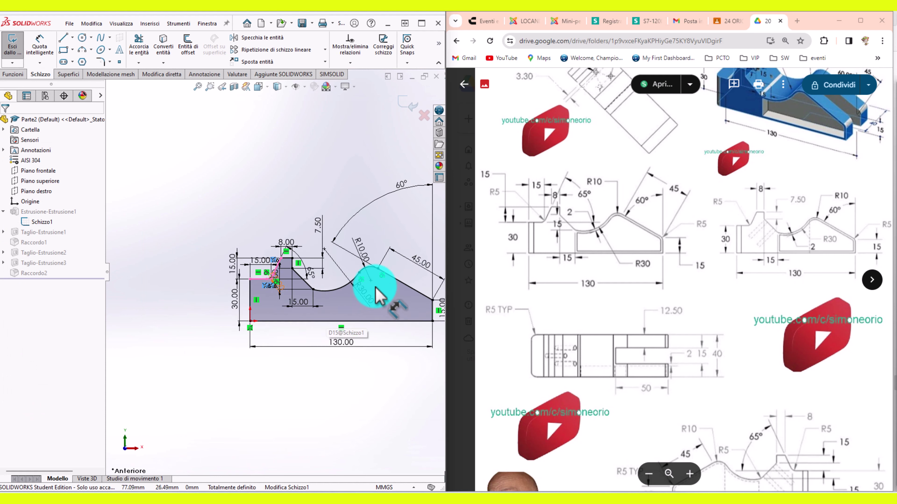
scroll(370, 286, "up", 2)
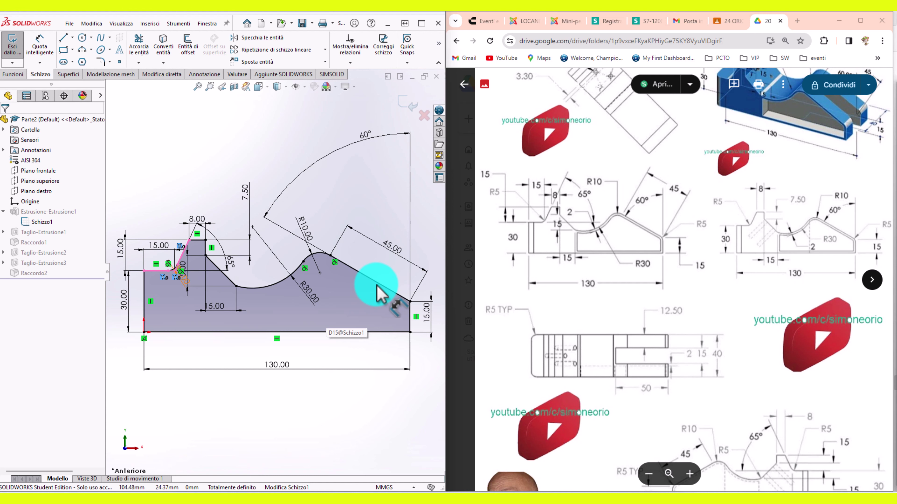
left_click(409, 106)
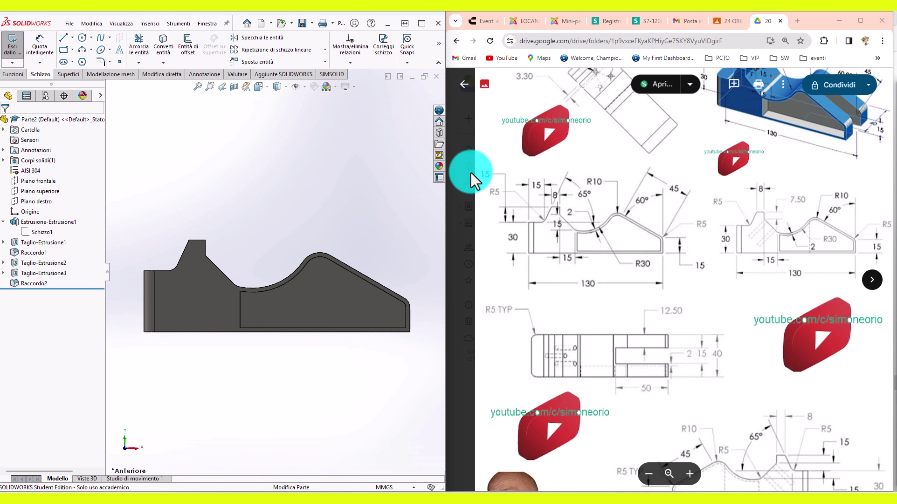
Step: View the part isometrically and confirm its mass of 888.48 grams matches the first answer choice
key("ctrl+7")
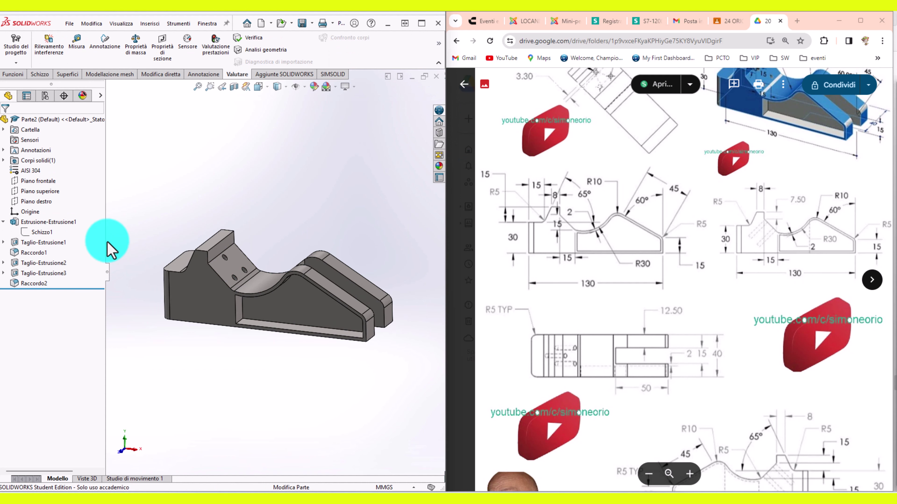
left_click(3, 222)
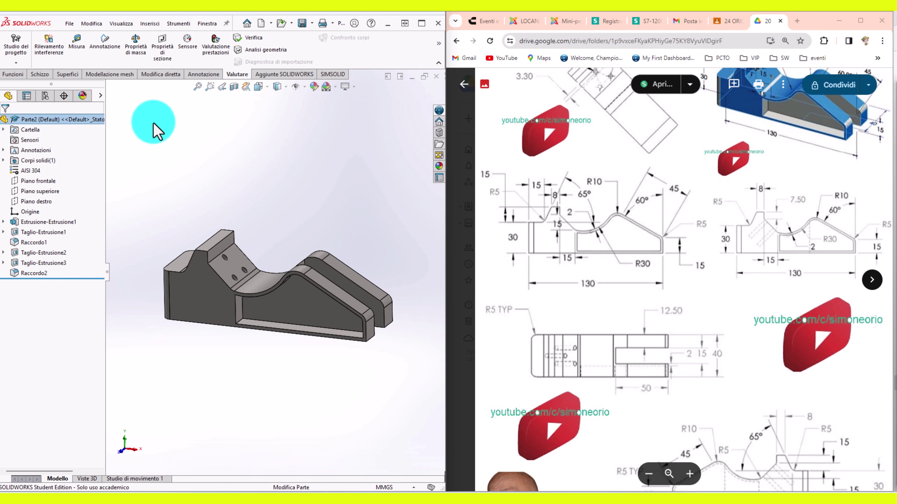
left_click(135, 41)
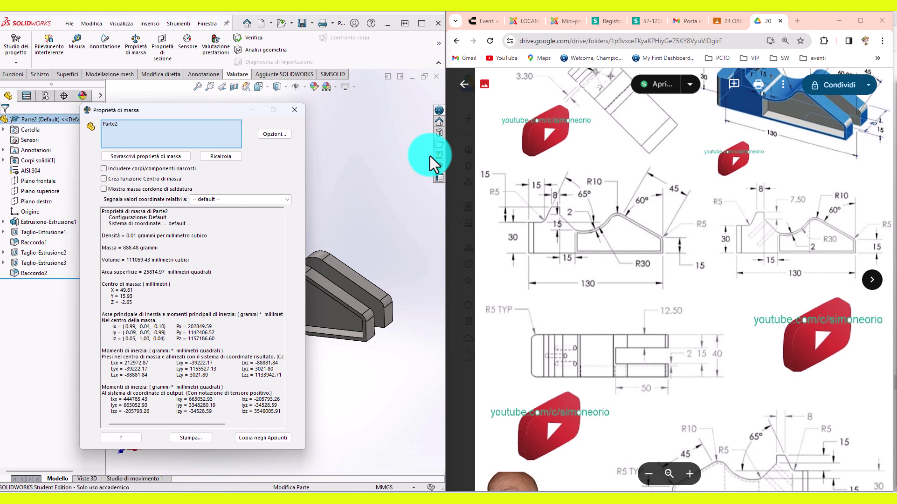
scroll(634, 186, "up", 4)
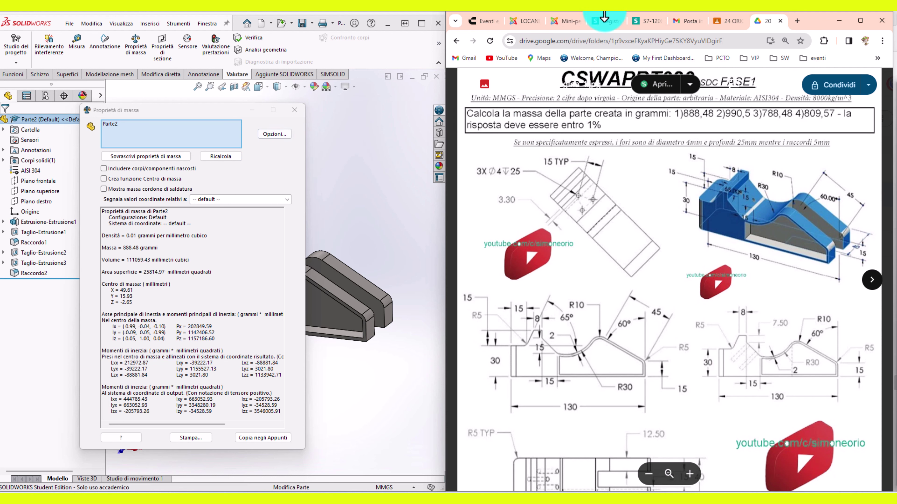
left_click(294, 110)
mouse_move(281, 270)
middle_mouse_down()
mouse_move(279, 242)
mouse_move(290, 261)
middle_mouse_up()
scroll(210, 274, "down", 3)
left_click(187, 263)
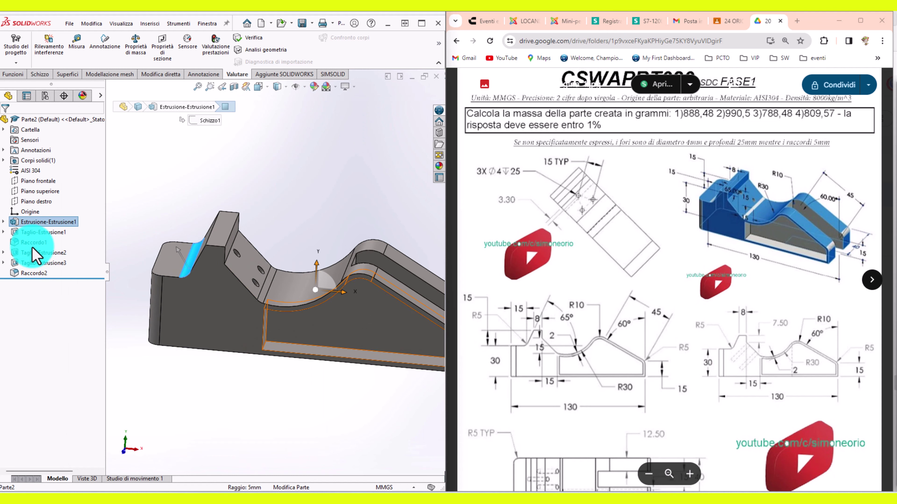
Step: Drag the stray sketch point by the left fillet back until Schizzo1 reads Totalmente definito
left_click(4, 222)
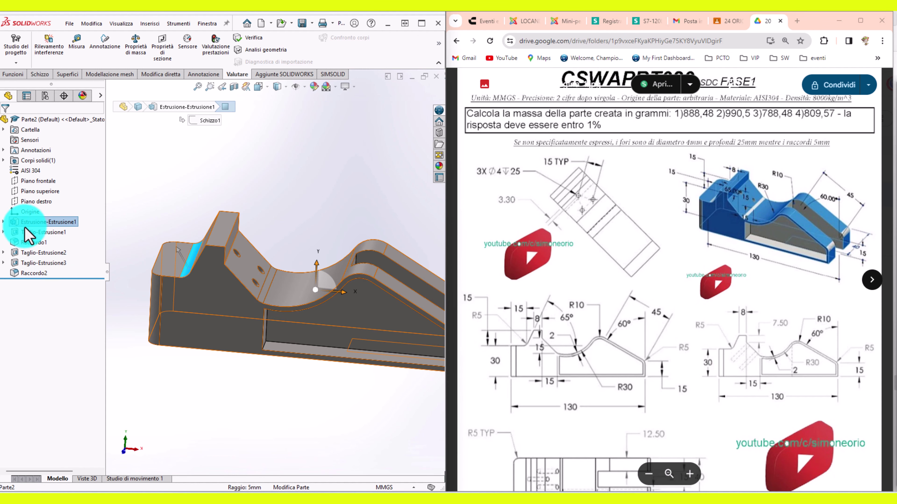
left_click(43, 201)
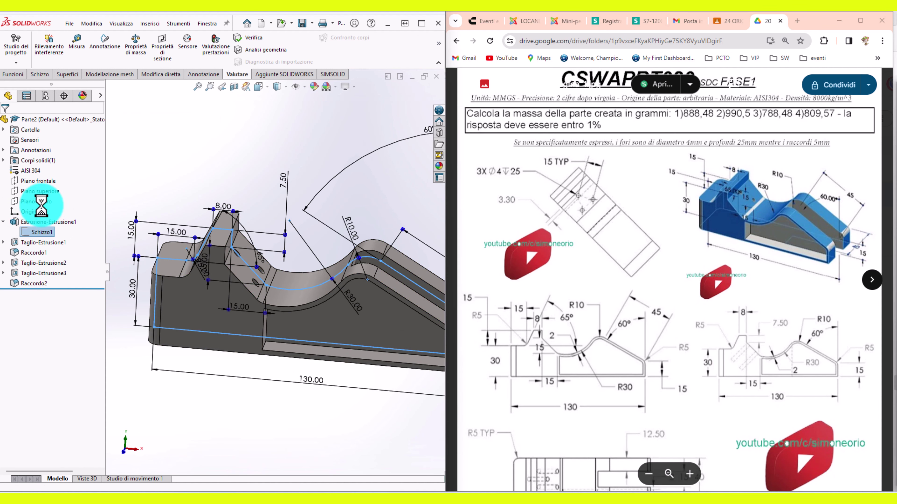
scroll(301, 220, "down", 2)
scroll(296, 240, "down", 3)
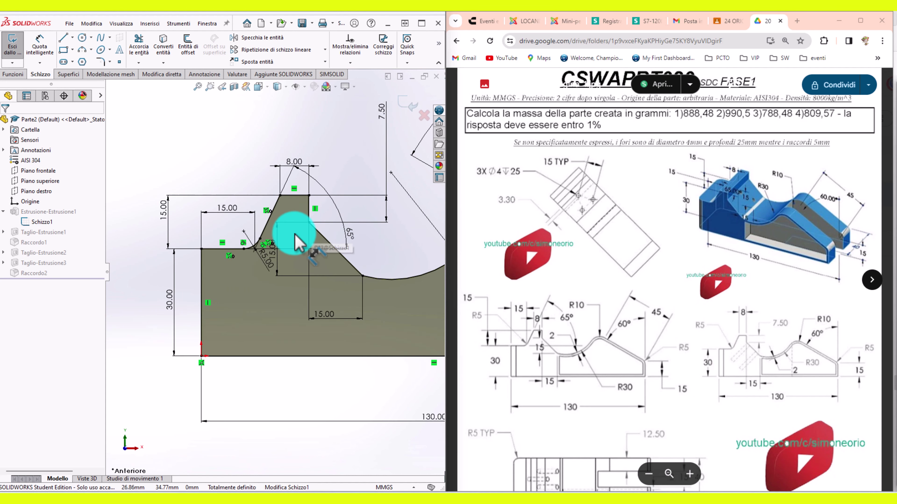
scroll(271, 256, "down", 3)
scroll(192, 221, "down", 2)
scroll(247, 240, "up", 3)
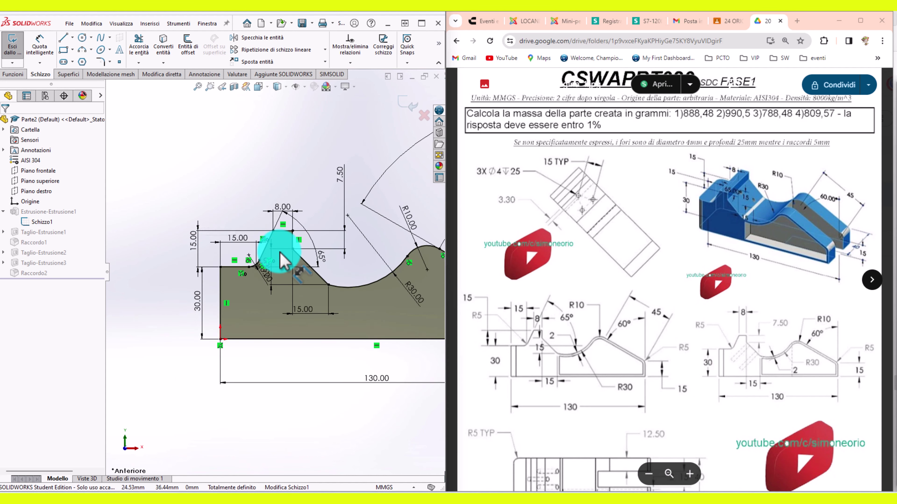
scroll(300, 258, "up", 2)
scroll(328, 268, "up", 2)
scroll(332, 274, "up", 1)
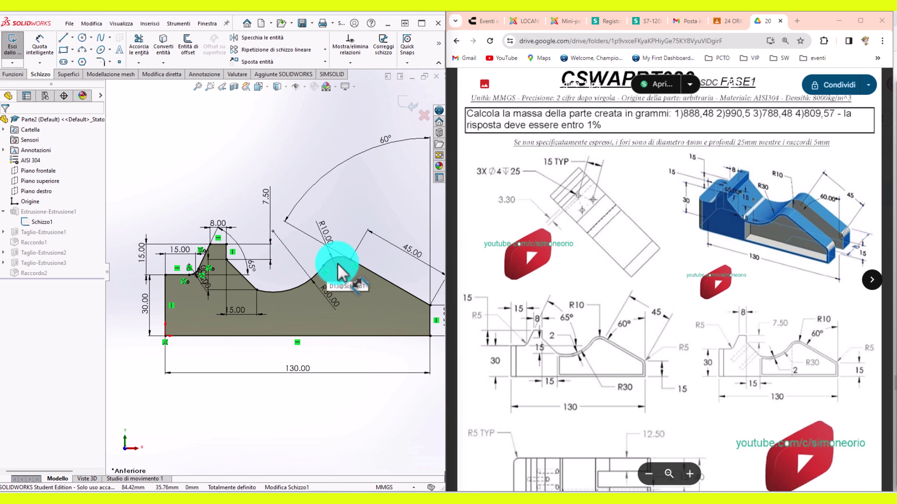
scroll(340, 270, "down", 1)
left_click_drag(187, 282, 227, 286)
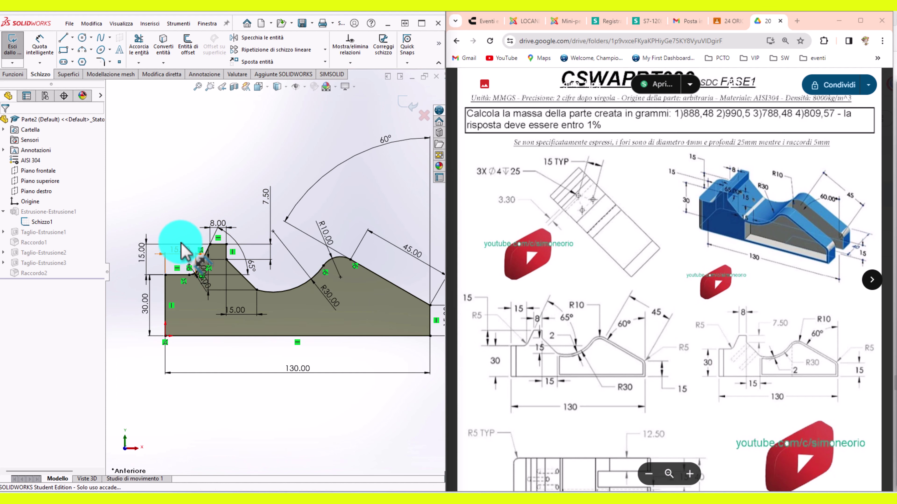
Step: Exit the sketch to rebuild the solid, orbit it isometrically and show the Valutare tools
left_click(411, 106)
middle_click_drag(286, 191, 256, 216)
left_click(69, 24)
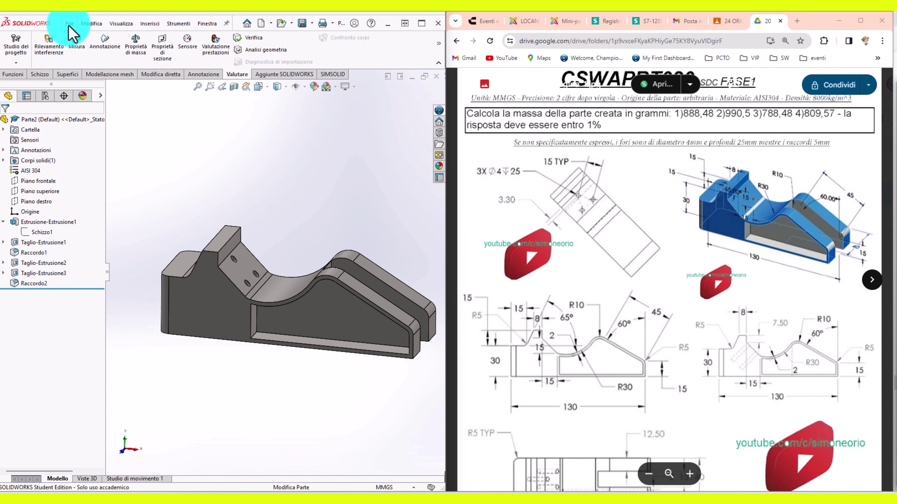
left_click(136, 49)
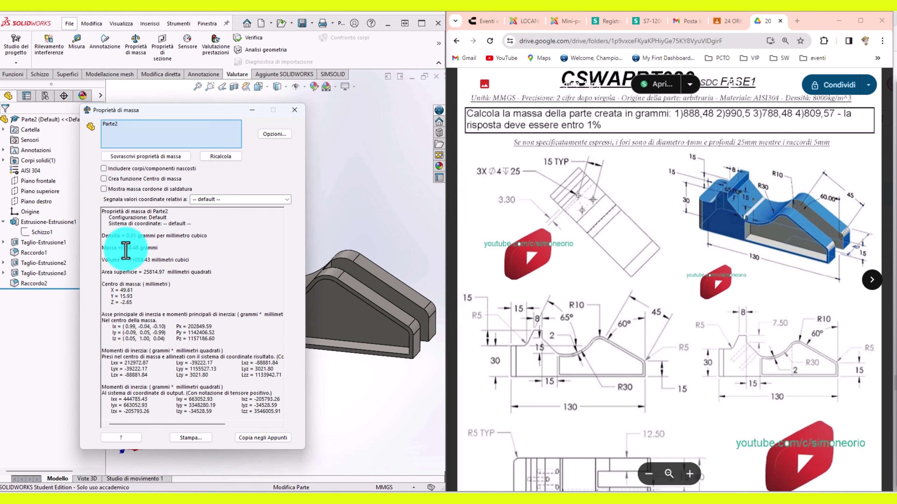
left_click_drag(122, 247, 158, 247)
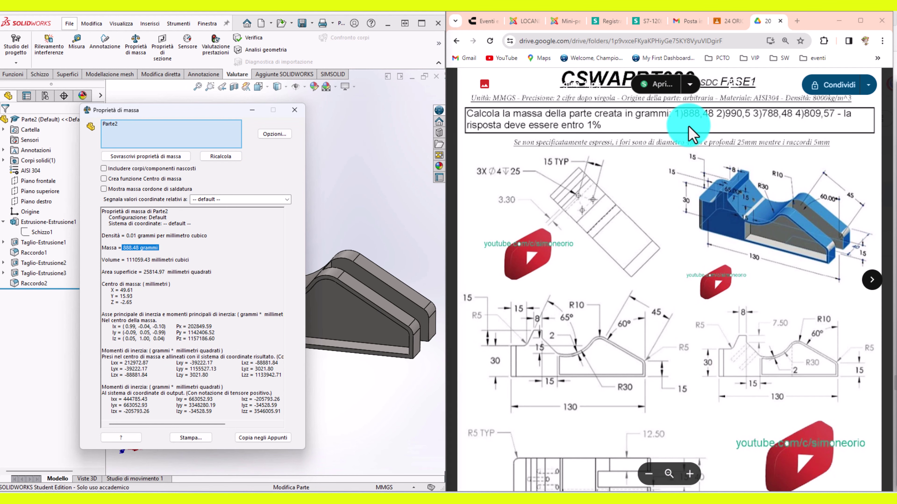
left_click(295, 110)
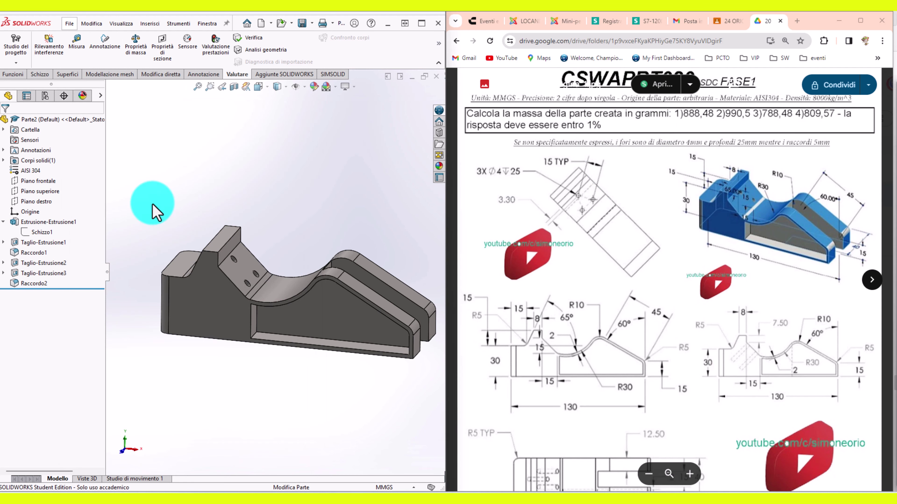
left_click(31, 252)
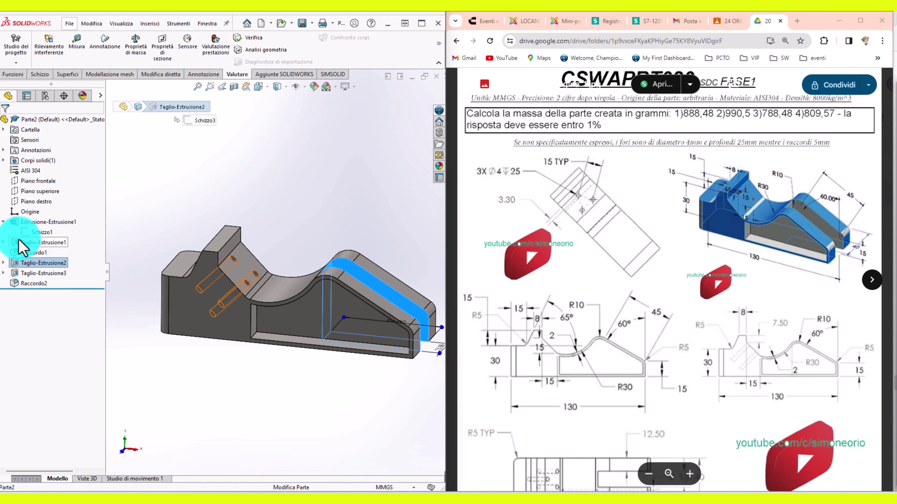
left_click(44, 243)
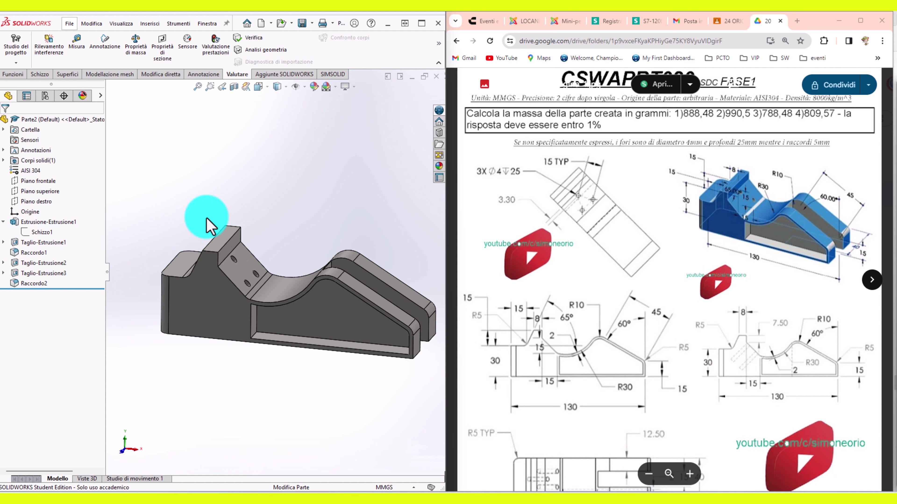
Step: Delete the R5 arc and its dimension at the slanted line's foot in Schizzo1
left_click(55, 233)
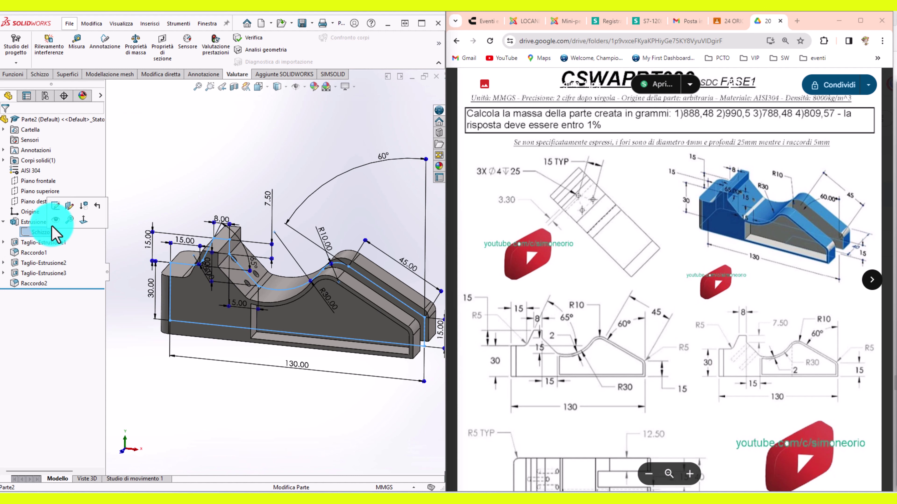
left_click(54, 206)
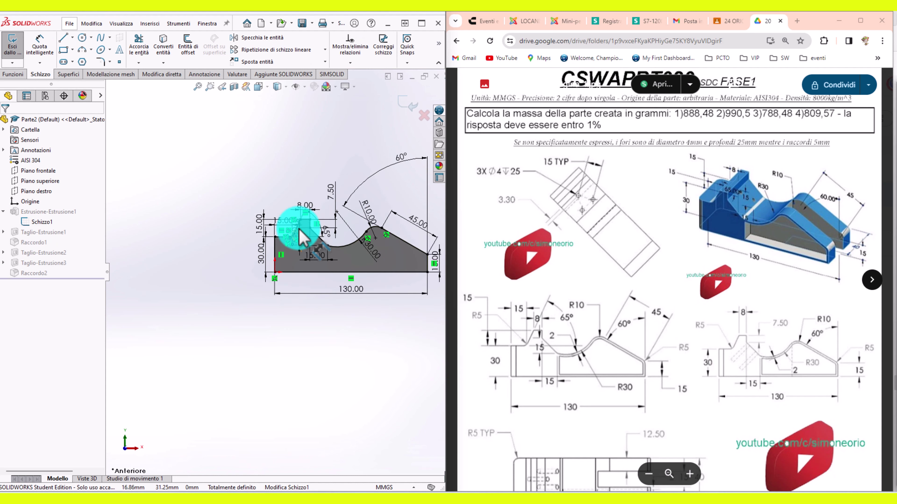
scroll(299, 235, "down", 2)
scroll(286, 256, "down", 3)
scroll(296, 258, "down", 5)
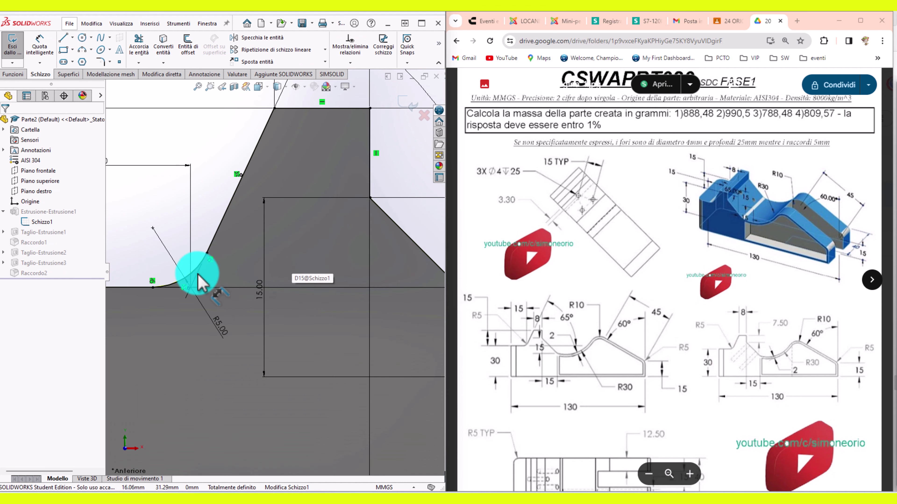
left_click(187, 284)
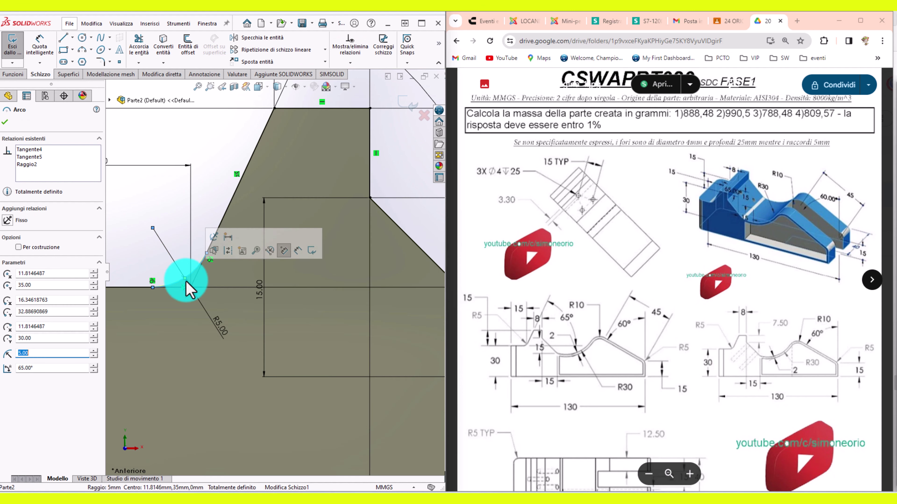
key("Delete")
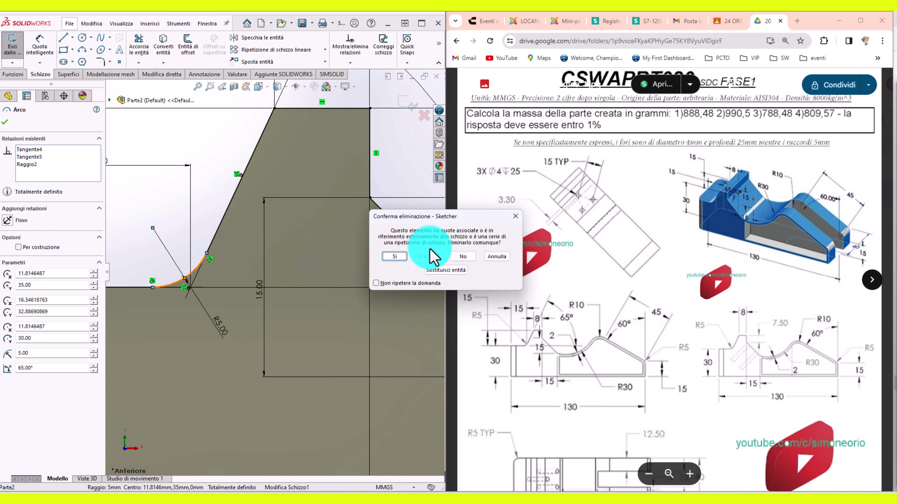
left_click(403, 257)
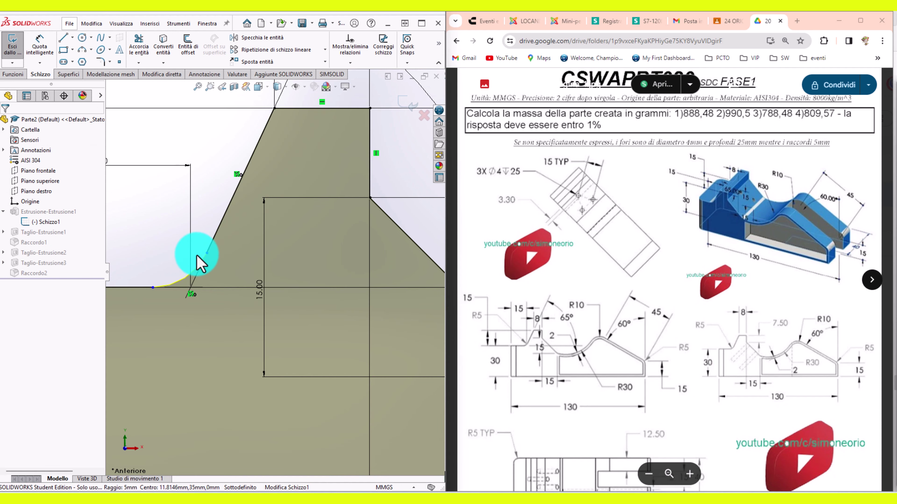
Step: Join the slanted line's lower end to the horizontal line as a sharp corner and rebuild
left_click_drag(209, 254, 178, 313)
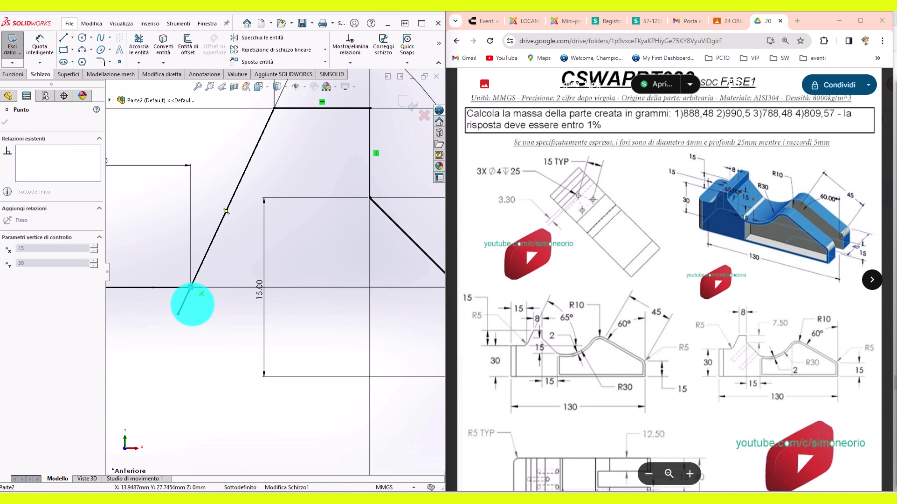
left_click_drag(193, 305, 194, 286)
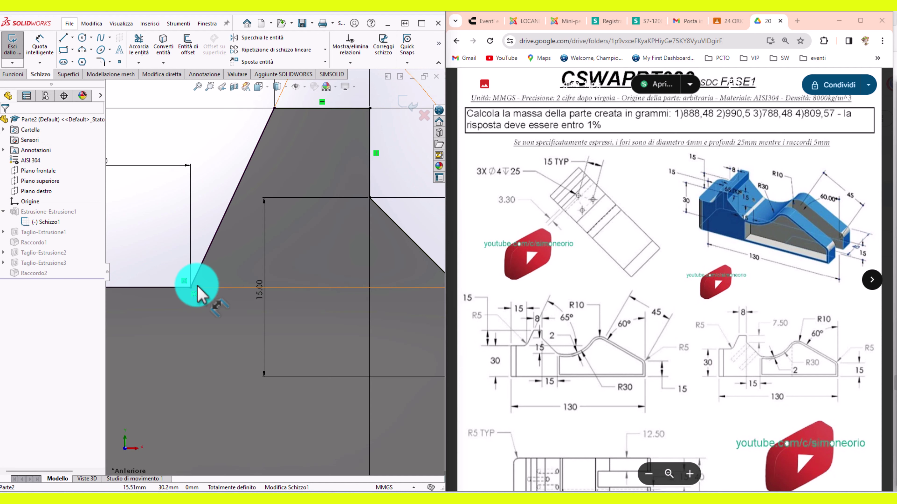
scroll(275, 268, "up", 3)
scroll(279, 251, "up", 2)
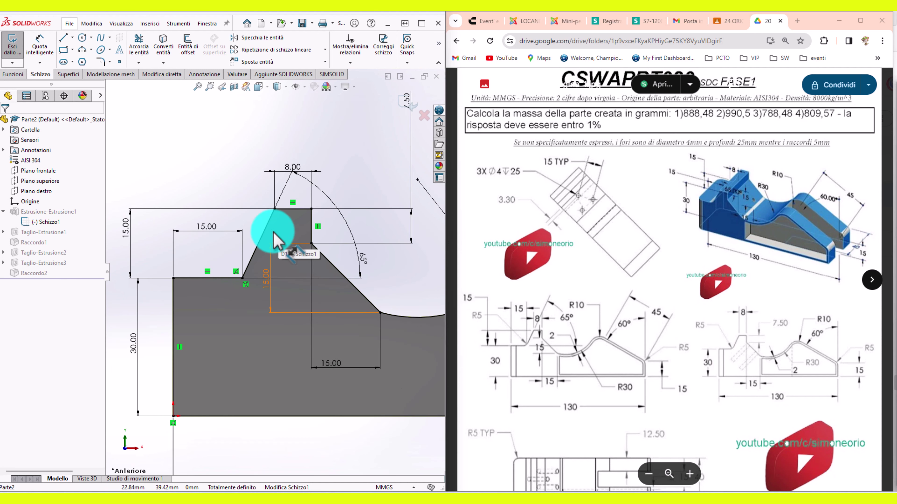
left_click(399, 105)
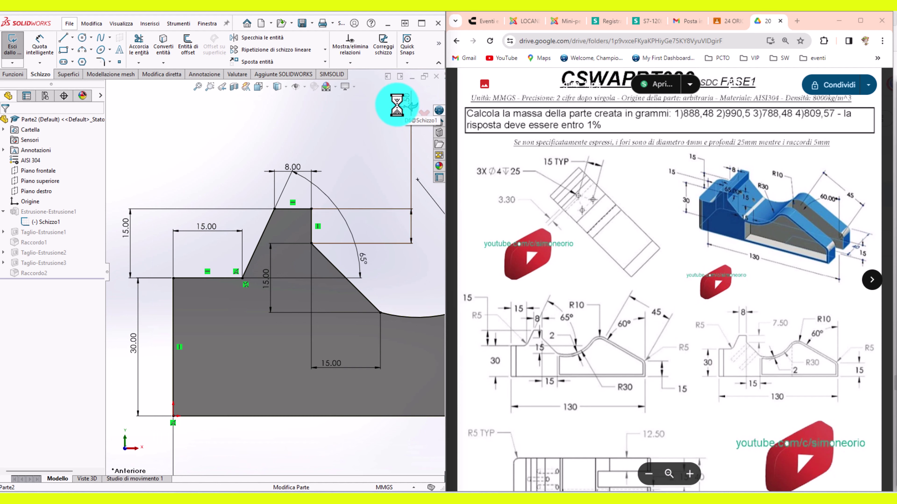
mouse_move(270, 220)
middle_mouse_down()
mouse_move(260, 230)
mouse_move(296, 233)
middle_mouse_up()
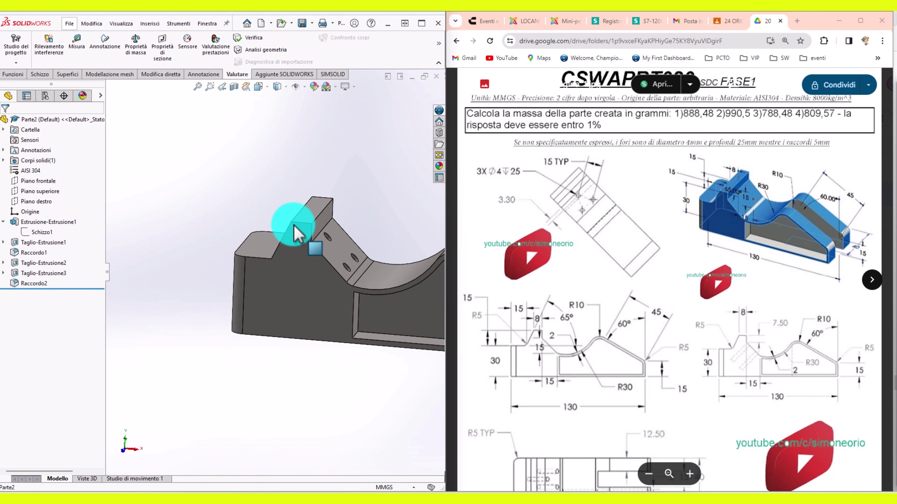
Step: Add a 5 mm fillet to the 40 mm edge at the slanted face's foot
scroll(297, 233, "down", 2)
scroll(269, 239, "down", 2)
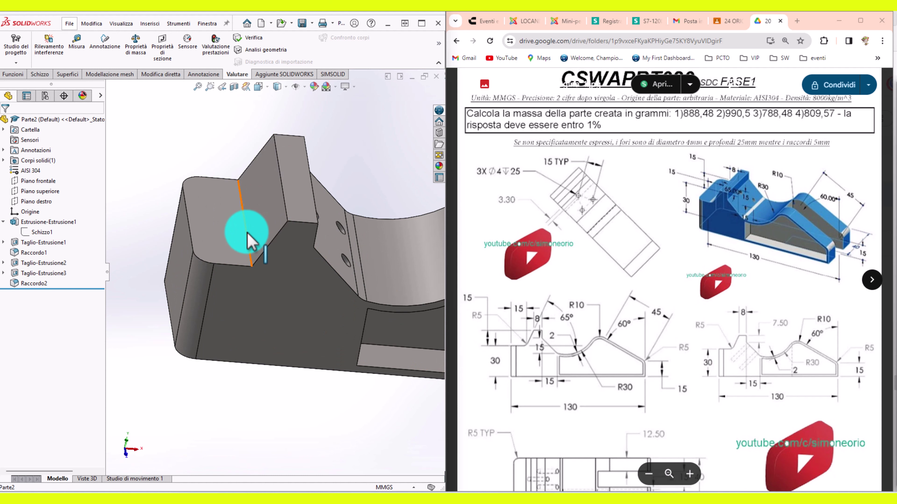
left_click(247, 240)
left_click(331, 205)
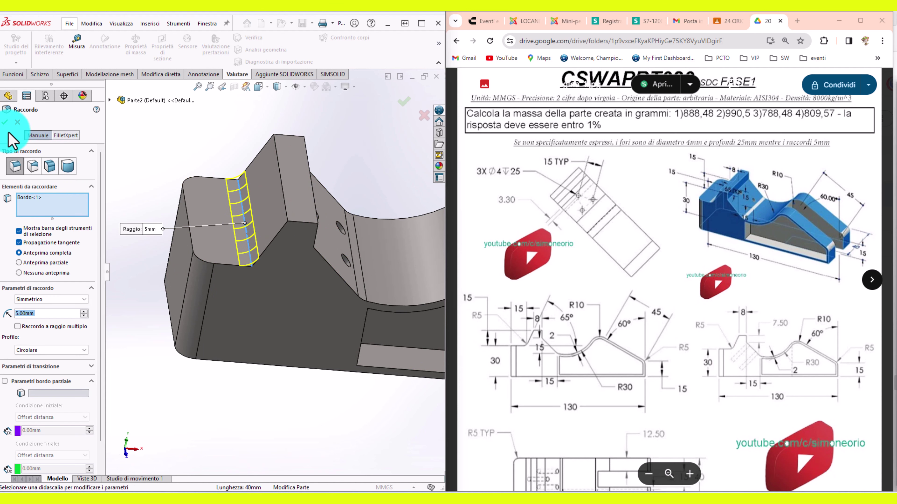
scroll(260, 200, "up", 5)
mouse_move(260, 201)
middle_mouse_down()
mouse_move(280, 236)
mouse_move(275, 216)
mouse_move(332, 261)
mouse_move(311, 247)
middle_mouse_up()
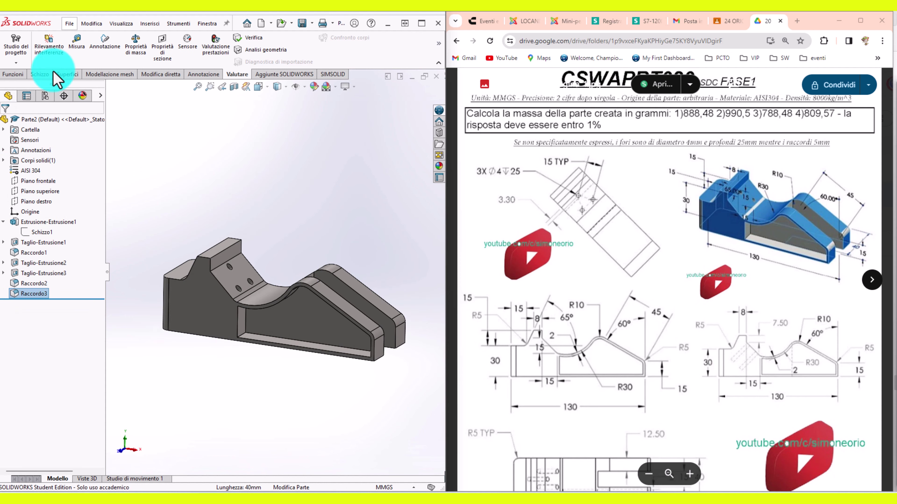
Step: Recheck the mass properties and their options, confirming the mass still reads 888.48 grams
left_click(135, 49)
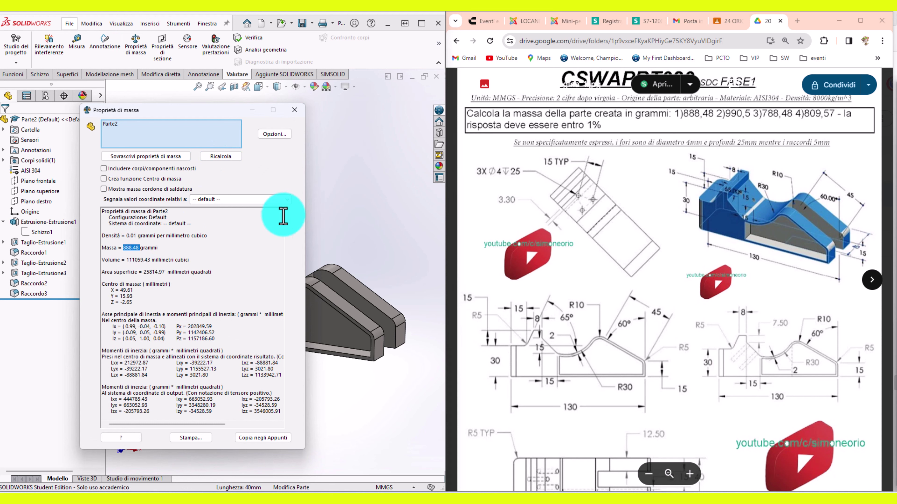
left_click(275, 135)
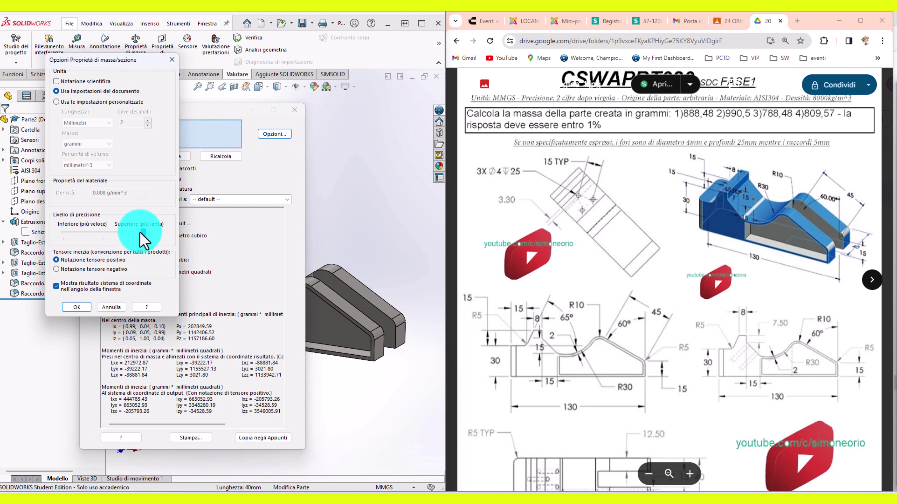
left_click(79, 306)
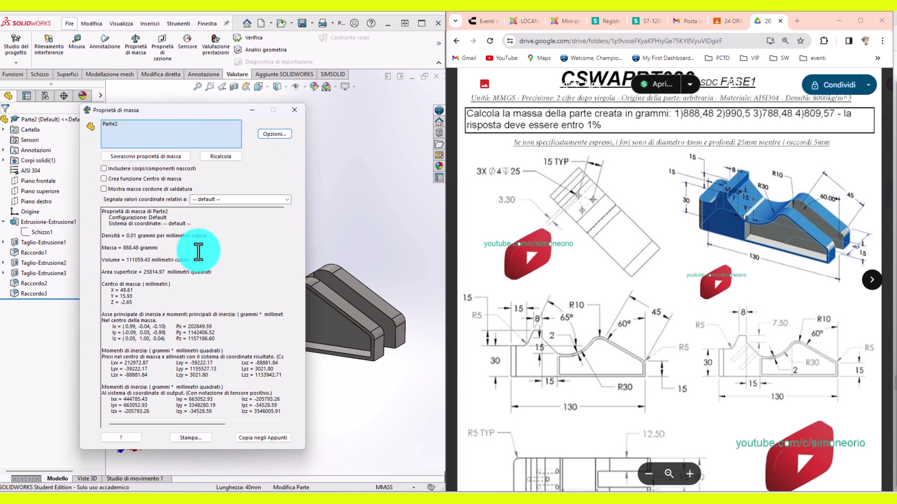
left_click(294, 109)
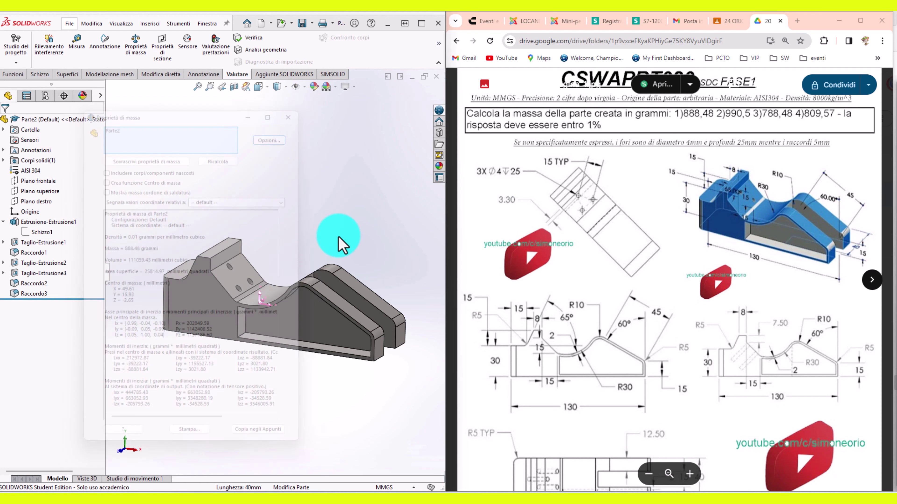
left_click(70, 24)
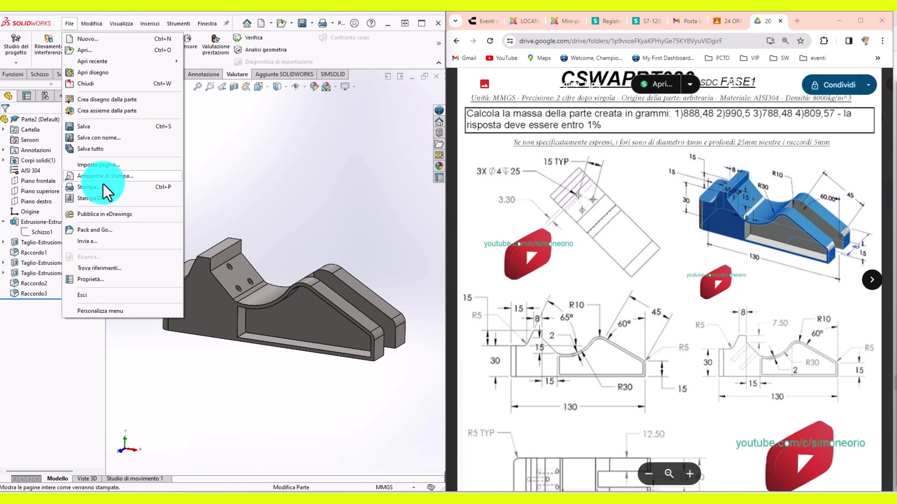
left_click(91, 279)
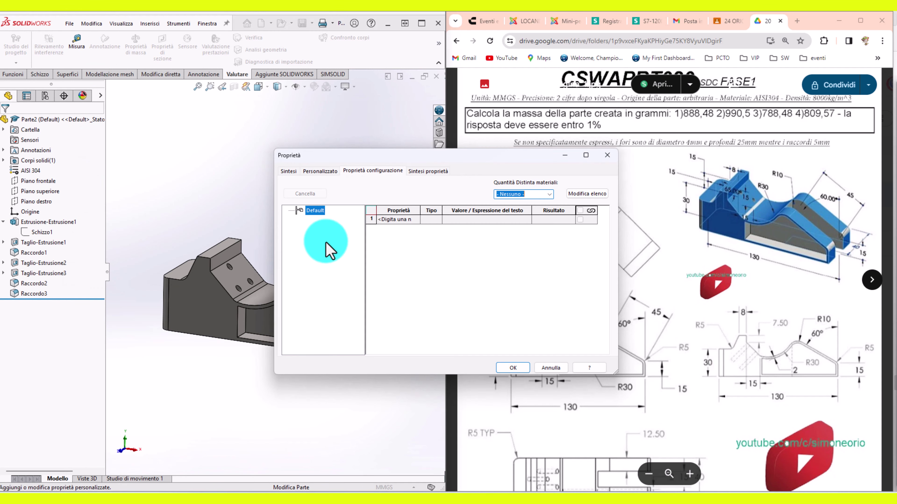
left_click(551, 368)
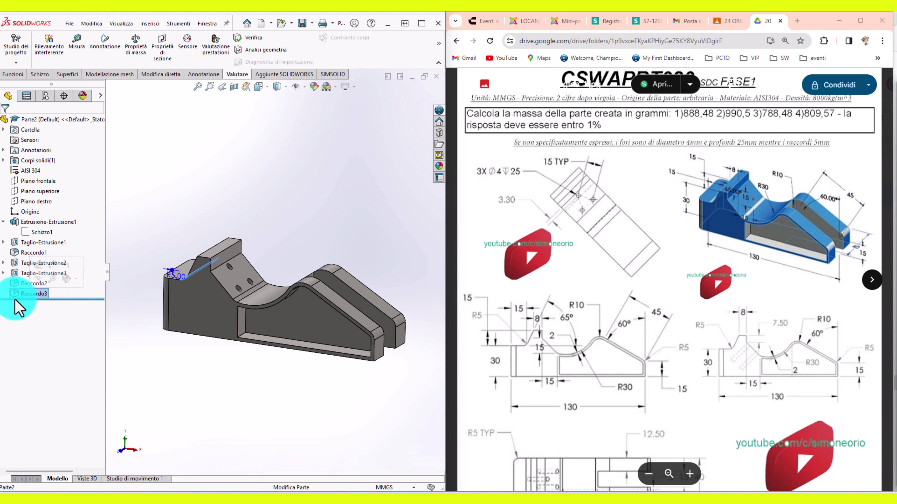
Step: Delete the Raccordo3 and Raccordo2 fillet features, confirming each deletion with Sì
left_click(168, 234)
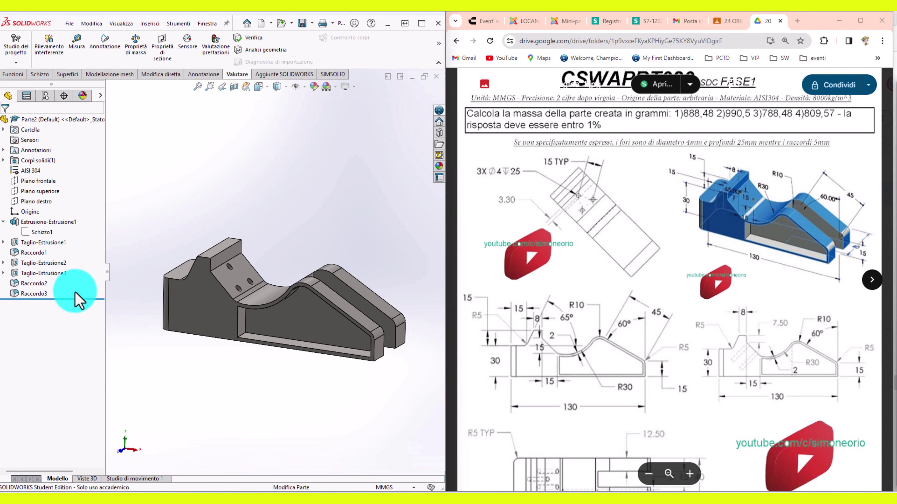
key("Delete")
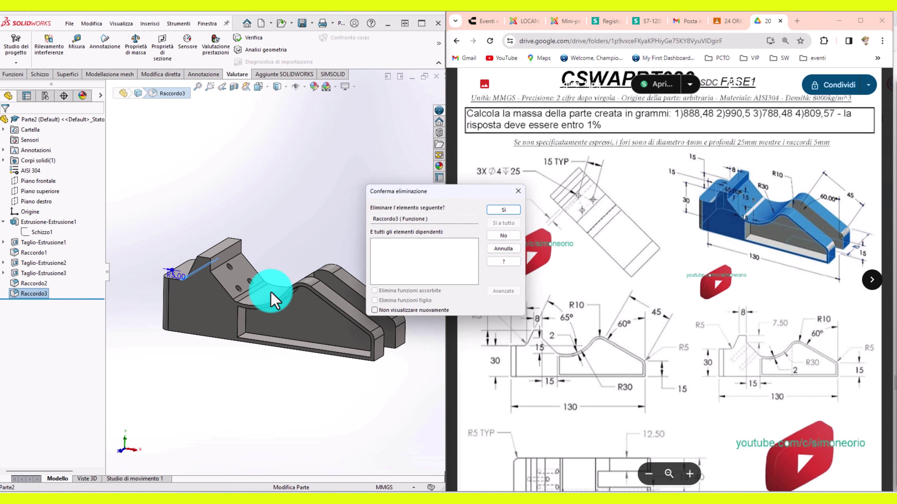
left_click(503, 209)
left_click(44, 283)
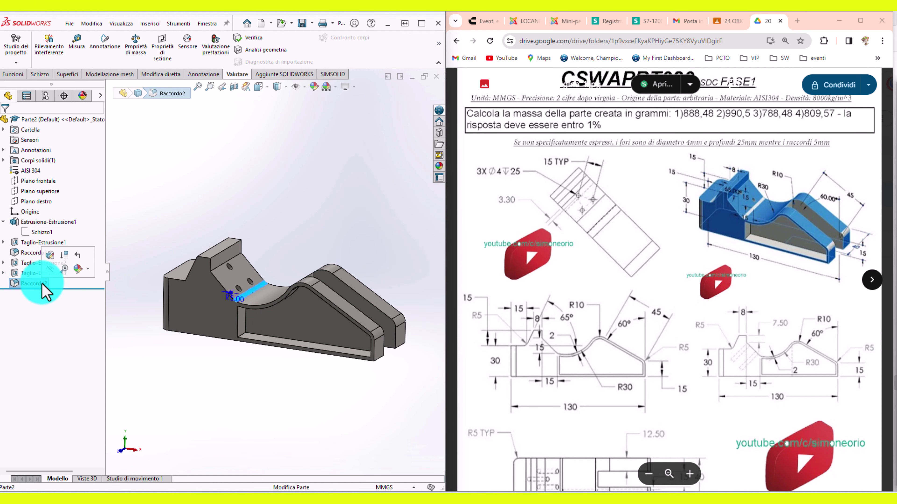
key("Delete")
left_click(490, 211)
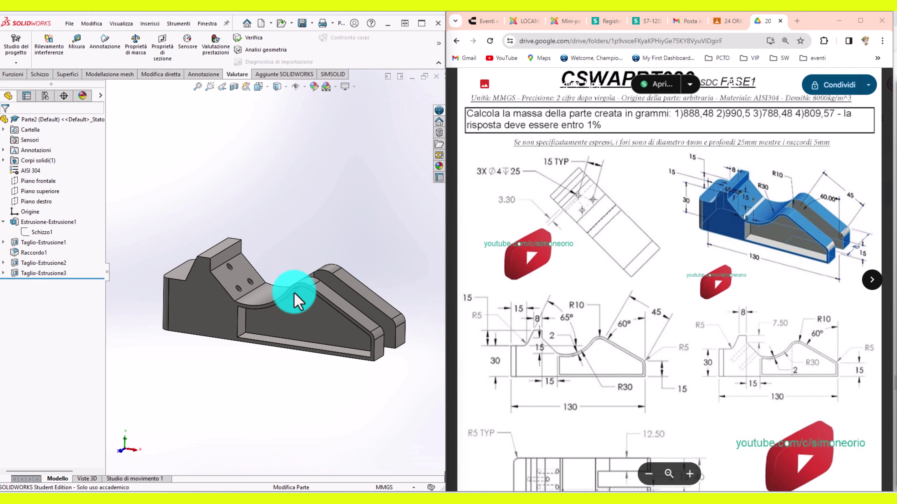
scroll(244, 311, "down", 2)
scroll(244, 310, "down", 3)
Step: Edit Schizzo5 under Taglio-Estrusione3 and delete its 2.00 dimension
left_click(53, 263)
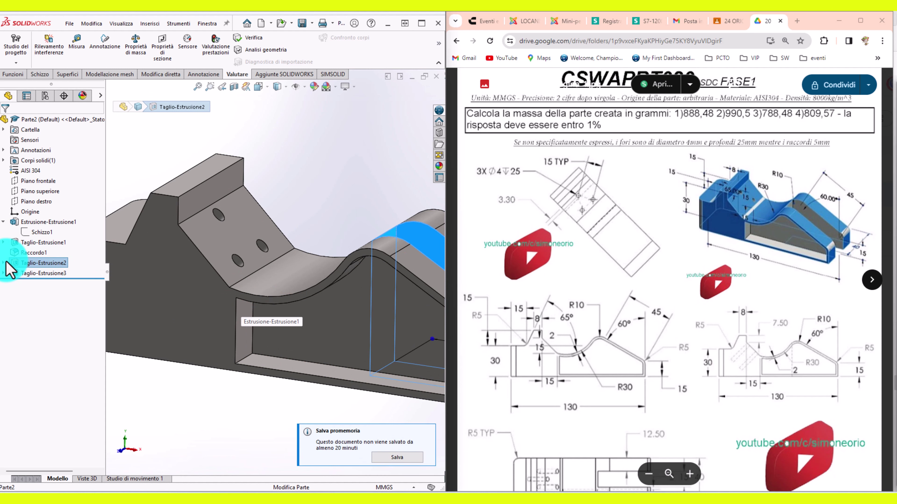
left_click(242, 314)
middle_click_drag(190, 293, 106, 279)
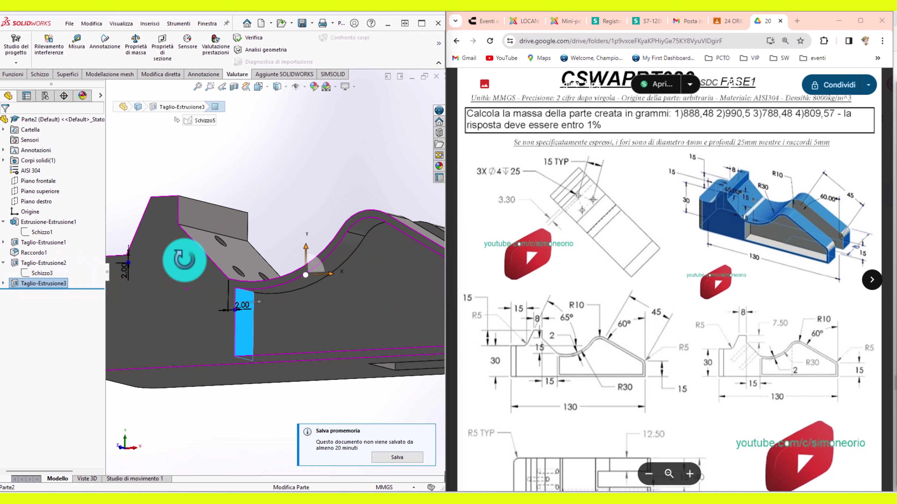
left_click(38, 294)
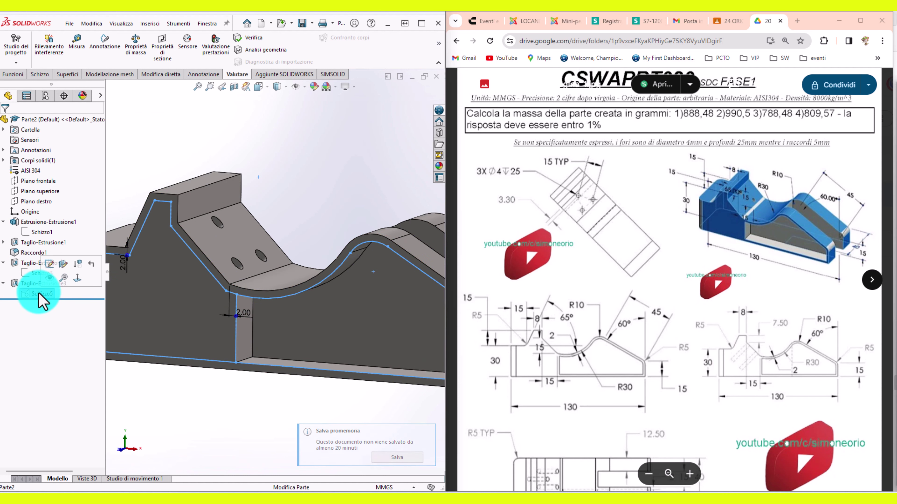
left_click(49, 264)
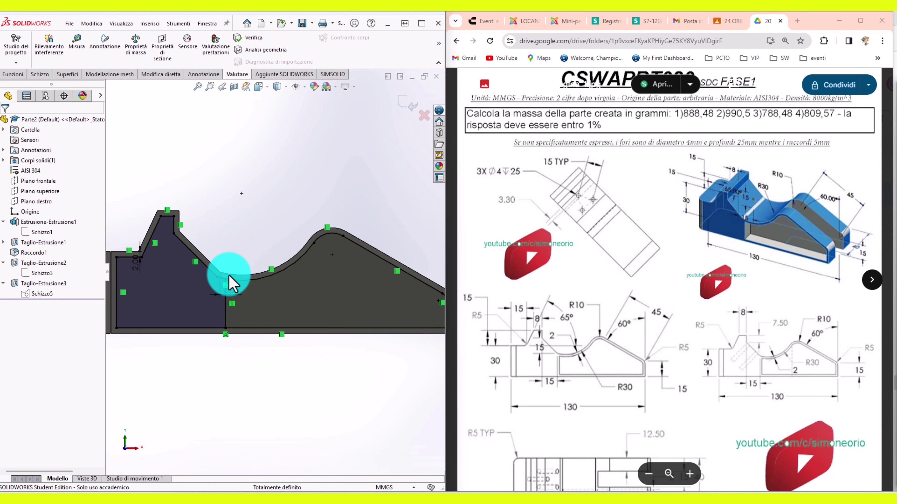
scroll(227, 279, "down", 3)
scroll(247, 304, "down", 2)
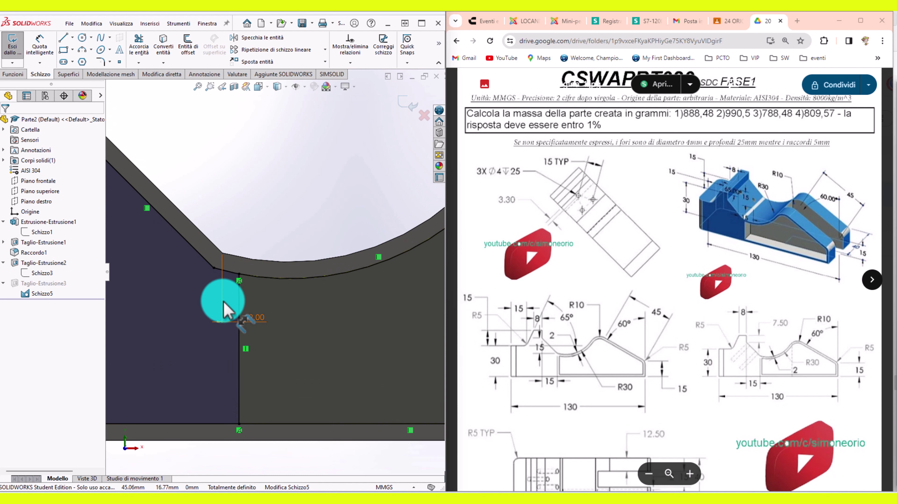
scroll(229, 303, "up", 2)
scroll(255, 298, "up", 2)
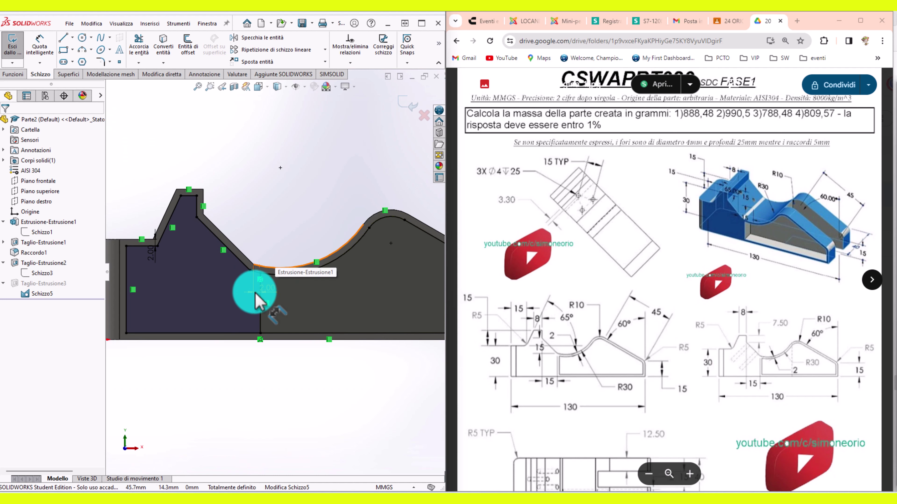
key("Delete")
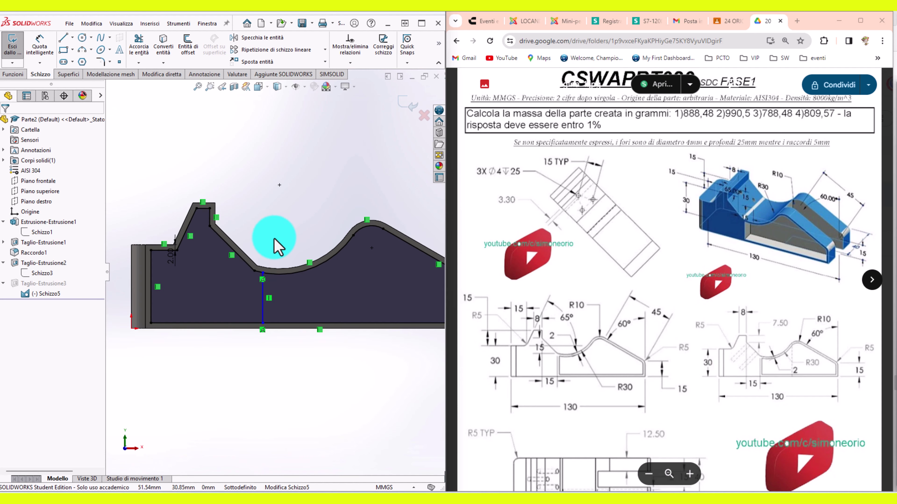
Step: Exit the under-defined Schizzo5 to rebuild the Taglio-Estrusione3 cut
mouse_move(274, 244)
middle_mouse_down()
mouse_move(249, 259)
mouse_move(212, 247)
middle_mouse_up()
left_click(55, 228)
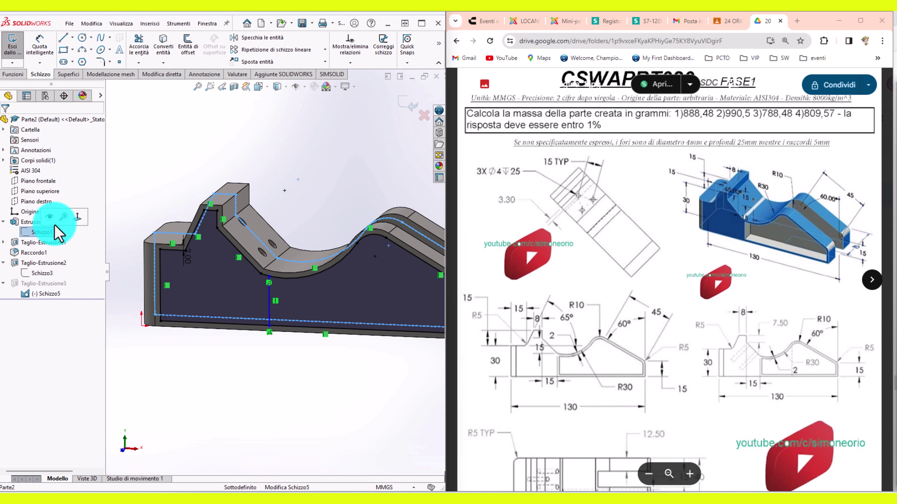
scroll(296, 244, "down", 1)
scroll(296, 246, "down", 2)
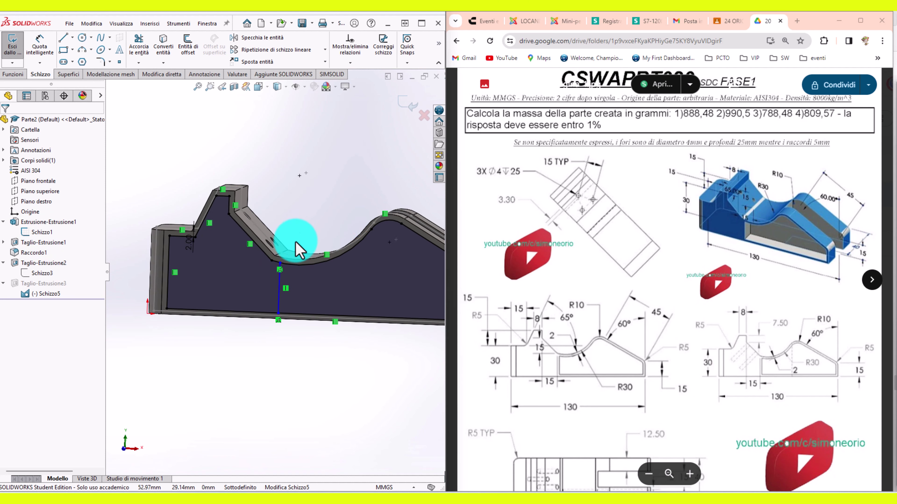
scroll(311, 261, "down", 3)
scroll(315, 272, "up", 2)
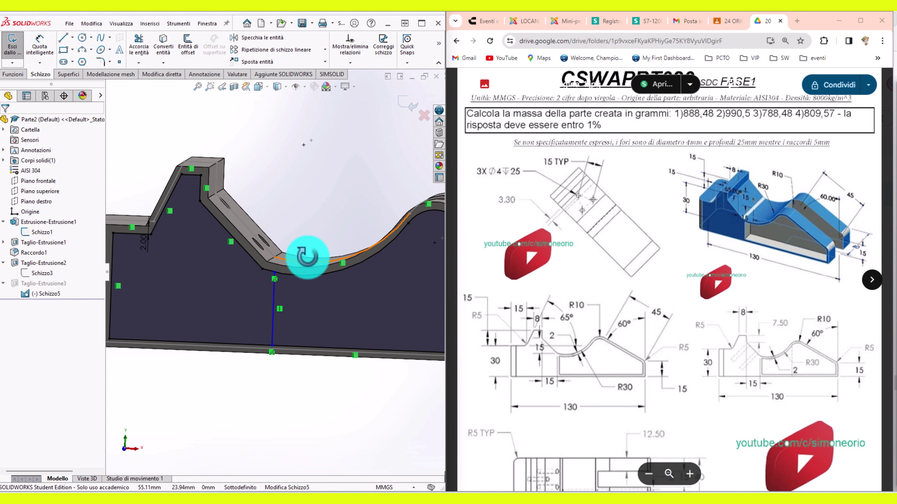
left_click(43, 48)
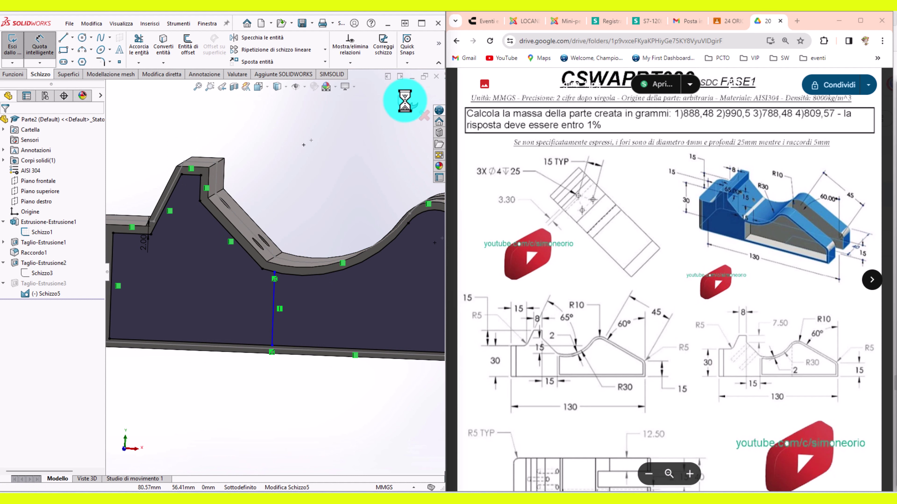
scroll(330, 200, "up", 2)
left_click(45, 286)
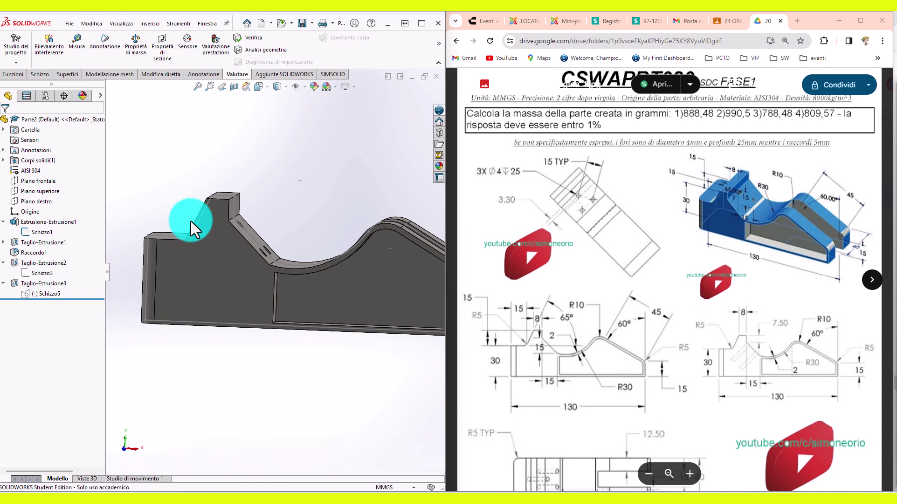
Step: Edit Raccordo1 and add a fourth edge to the 5 mm fillet
left_click(207, 206)
left_click(225, 220)
mouse_move(224, 220)
middle_mouse_down()
mouse_move(180, 235)
mouse_move(183, 226)
mouse_move(180, 236)
middle_mouse_up()
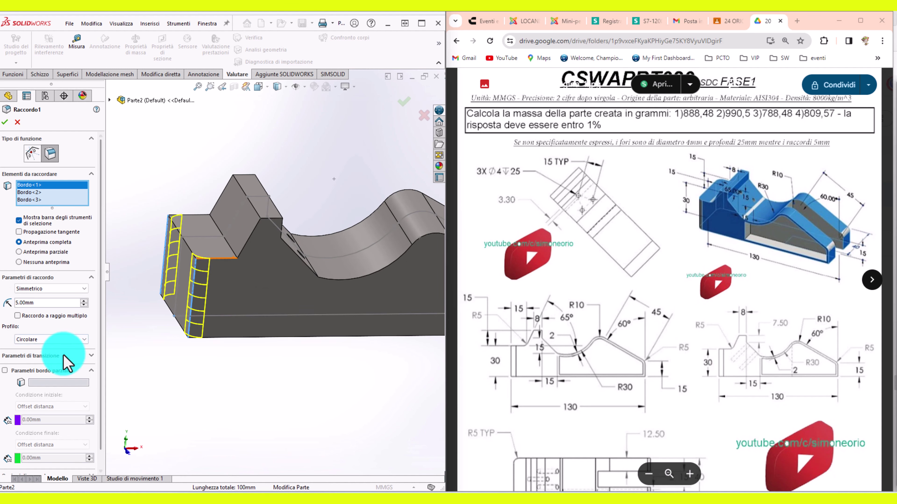
middle_click_drag(244, 325, 243, 263)
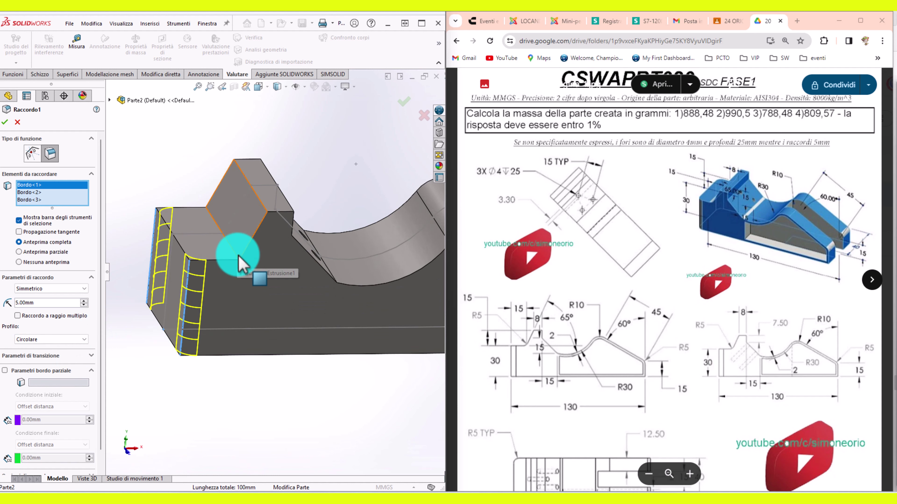
scroll(240, 263, "down", 2)
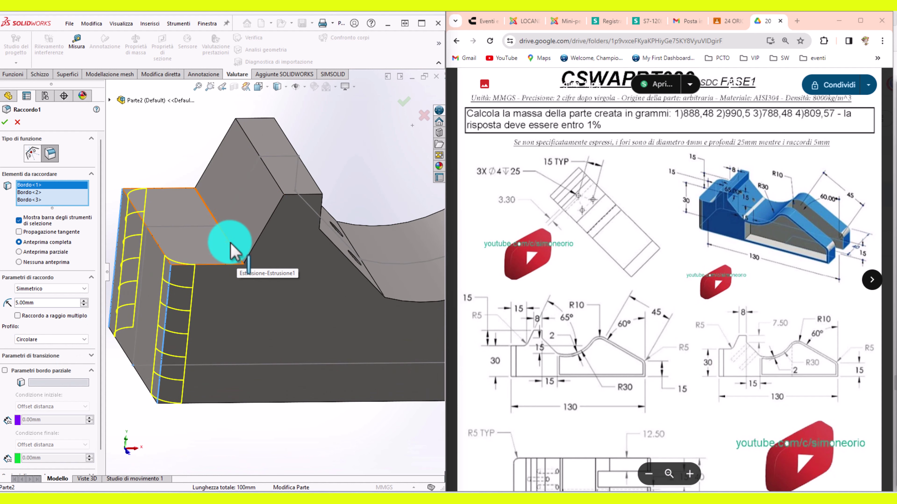
left_click(229, 244)
scroll(240, 261, "up", 3)
scroll(300, 268, "up", 2)
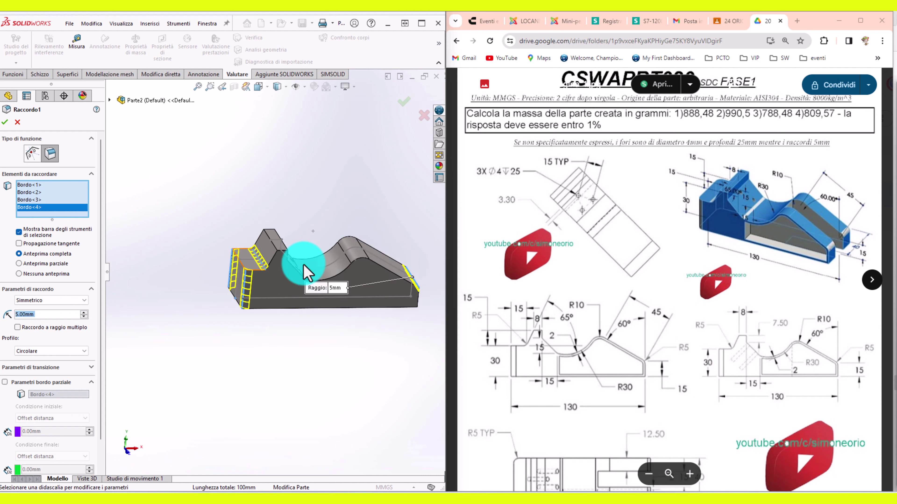
Step: Add the valley edge as Raccordo1's fifth edge and accept the fillet
mouse_move(300, 268)
middle_mouse_down()
mouse_move(274, 250)
mouse_move(290, 261)
middle_mouse_up()
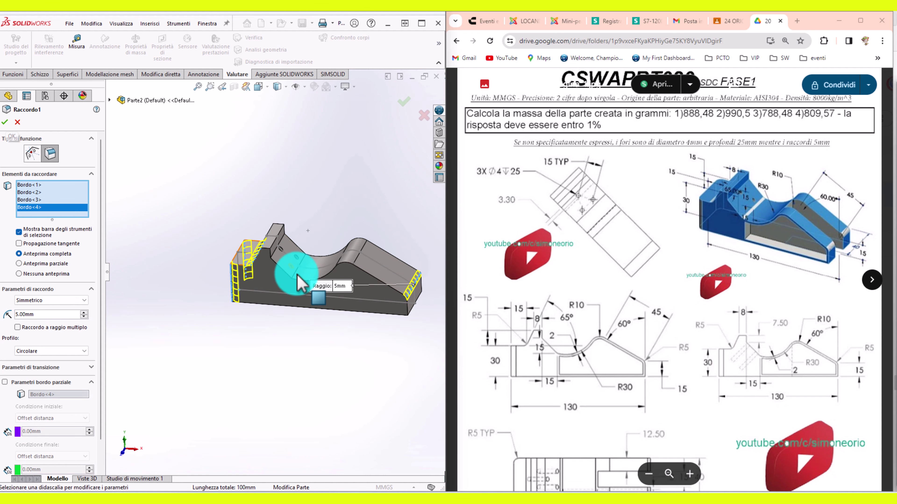
scroll(295, 269, "down", 2)
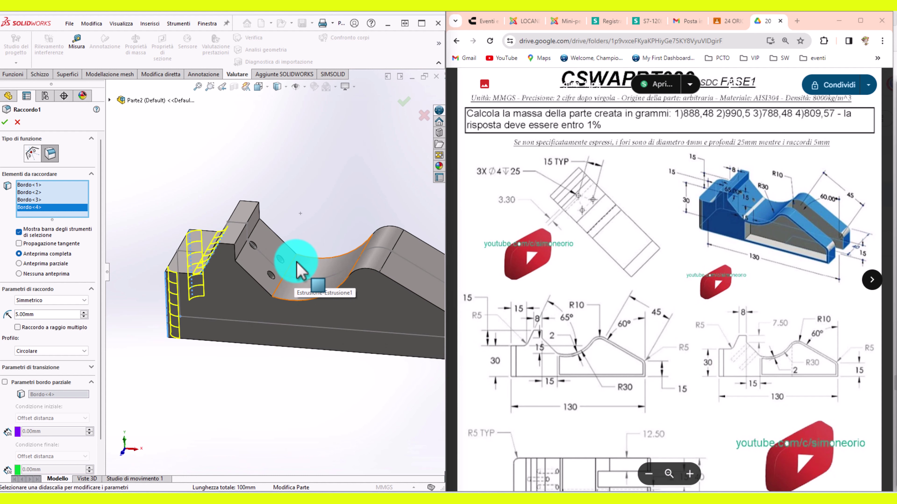
left_click(296, 266)
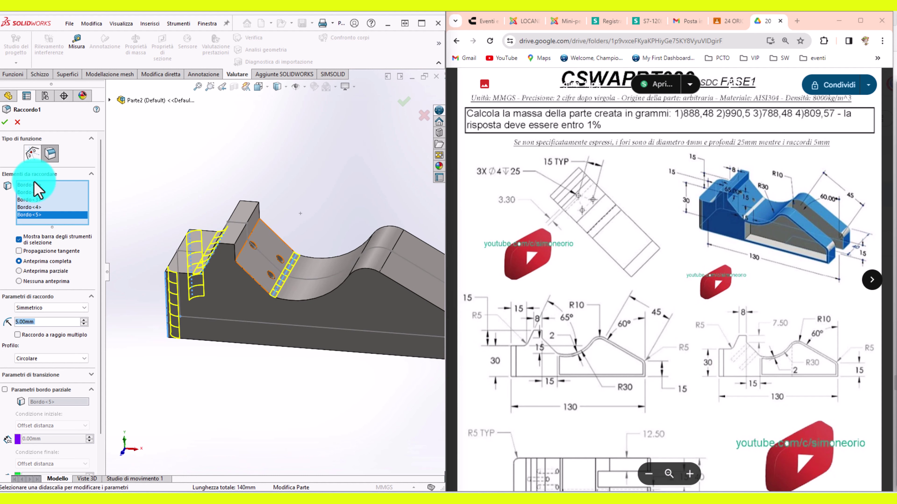
left_click(5, 122)
scroll(277, 269, "up", 1)
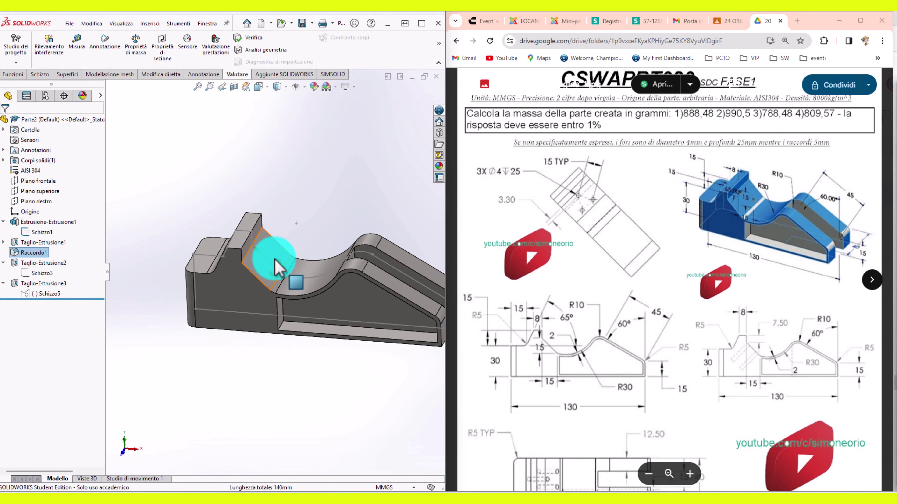
left_click(9, 293)
left_click(45, 299)
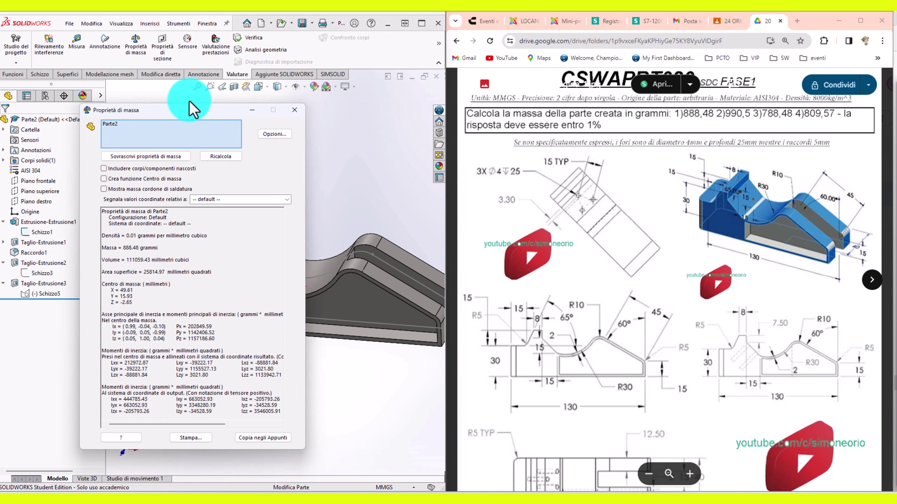
Step: Close the 888.48 g mass results and open the pocket sketch Schizzo5 for editing
left_click(295, 110)
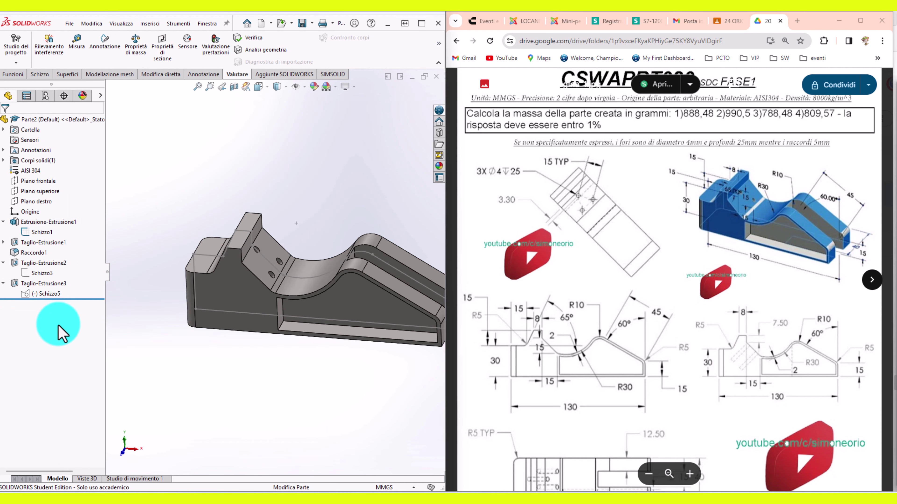
left_click(50, 294)
left_click(60, 263)
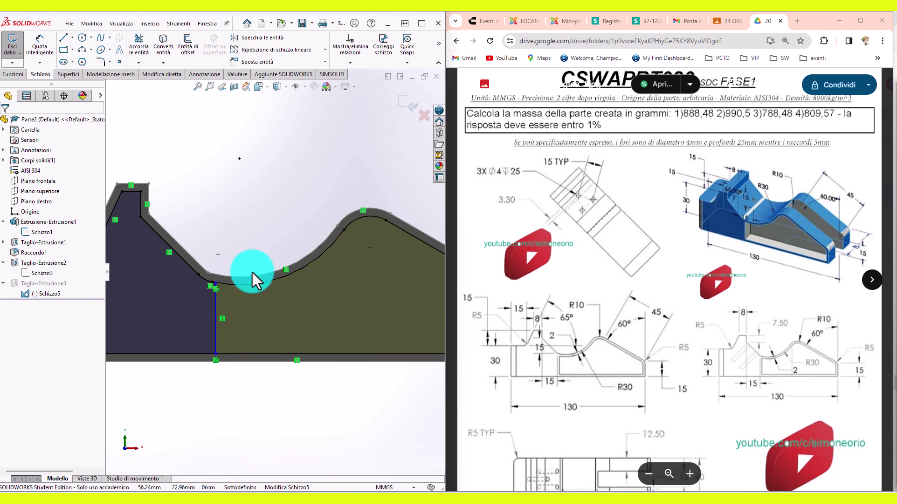
scroll(247, 279, "down", 4)
Step: Dimension the vertical line to the fillet endpoint at 2.00 mm and rebuild the cut
left_click(38, 45)
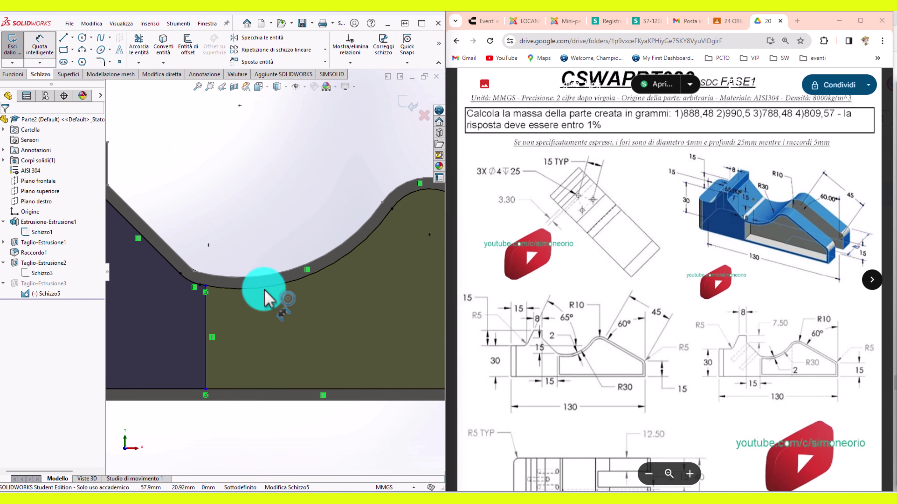
left_click(206, 320)
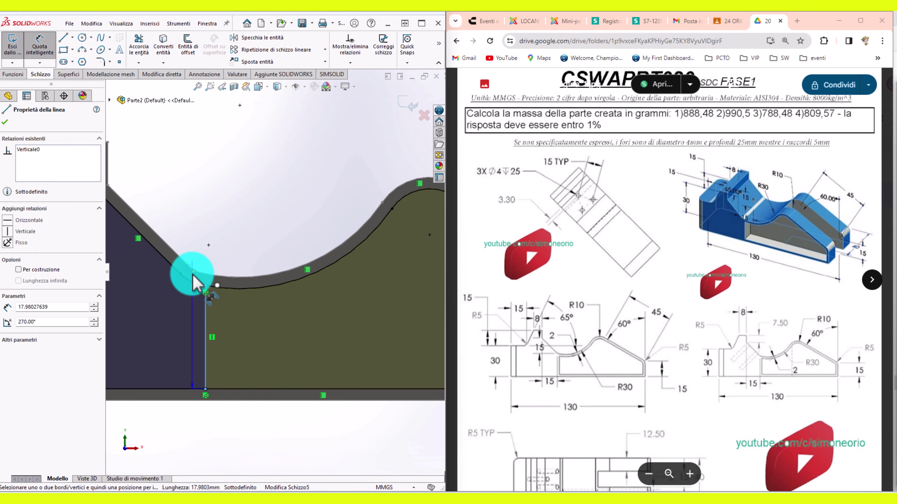
left_click(193, 272)
left_click(196, 313)
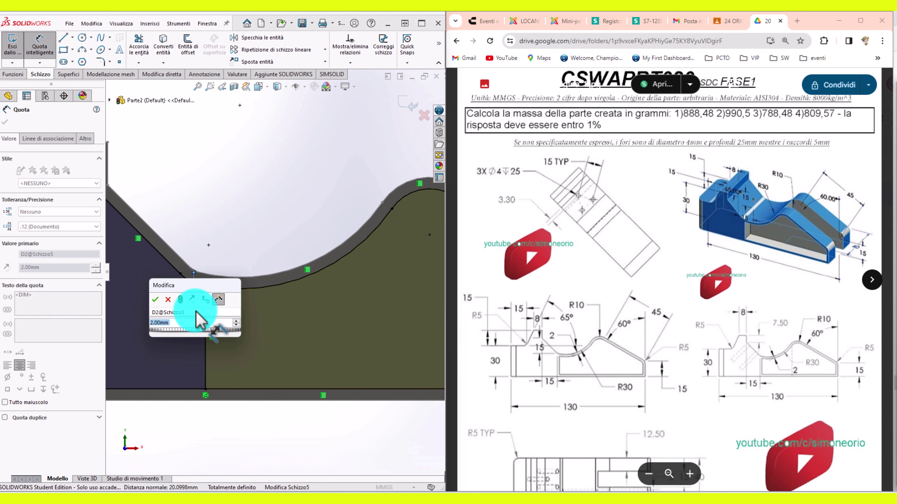
left_click(232, 237)
key("Escape")
key("ctrl+7")
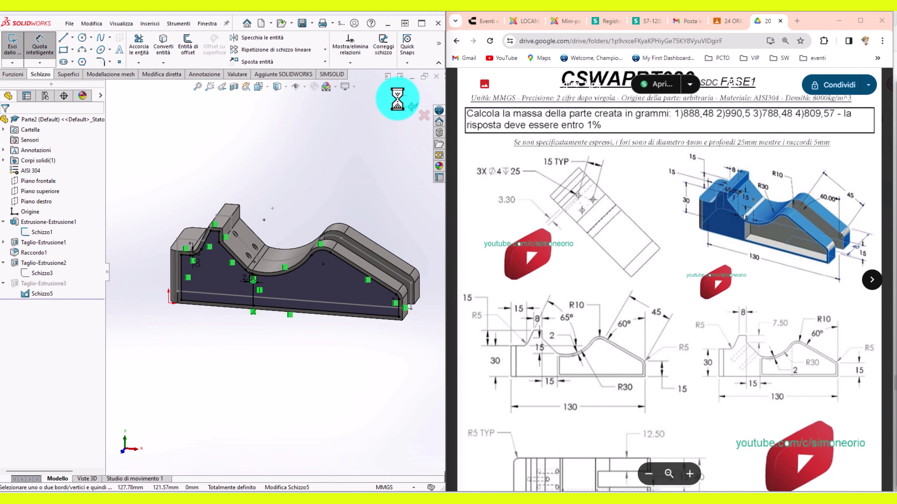
left_click(406, 104)
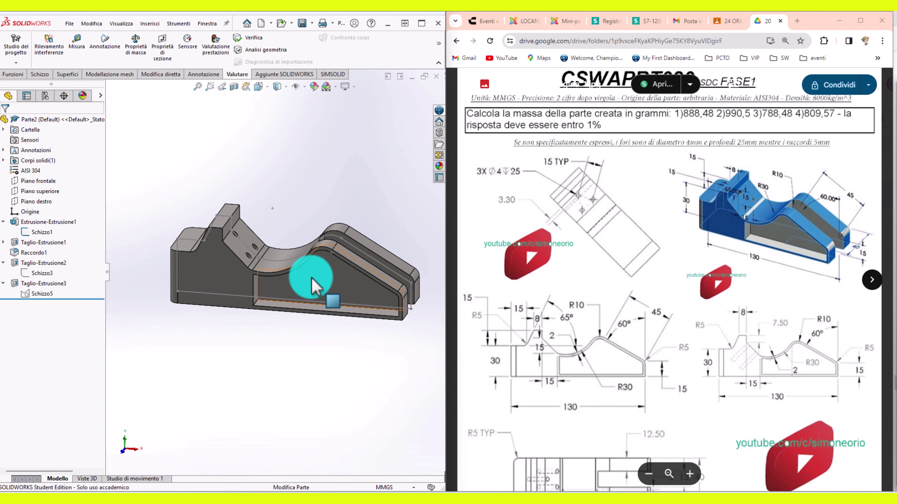
Step: Collapse the cut features and display Schizzo1 with its 130, 45, R10 and R30 dimensions
left_click(4, 263)
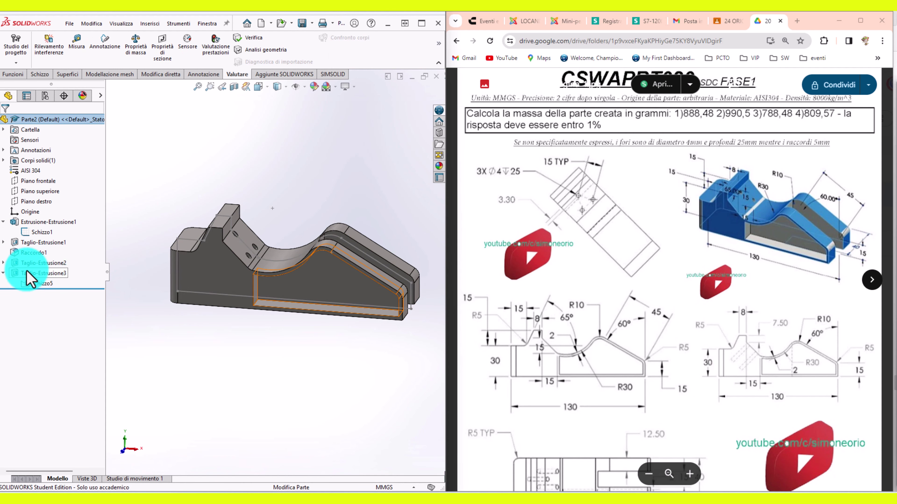
left_click(3, 272)
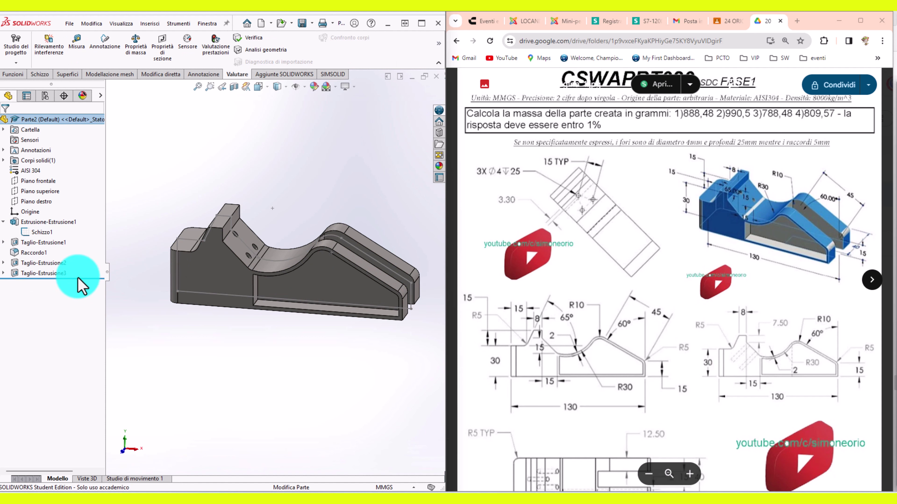
left_click(62, 262)
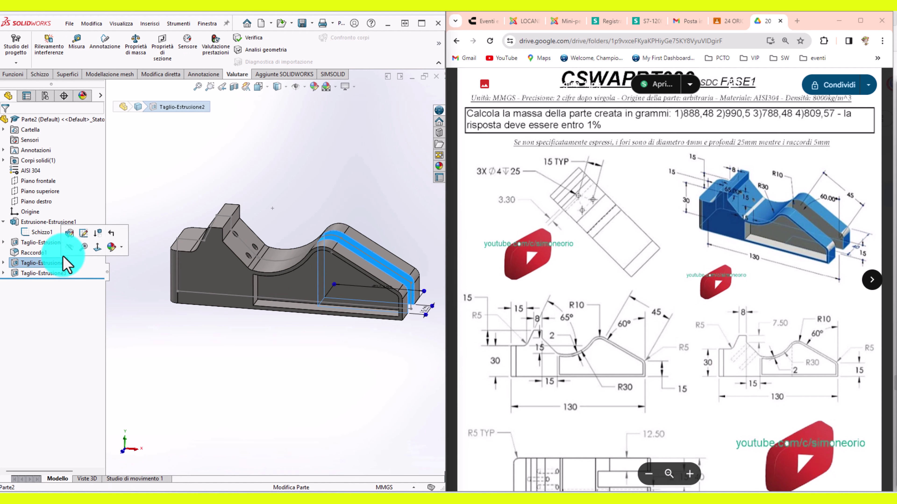
mouse_move(351, 216)
middle_mouse_down()
mouse_move(346, 261)
mouse_move(344, 234)
mouse_move(282, 207)
middle_mouse_up()
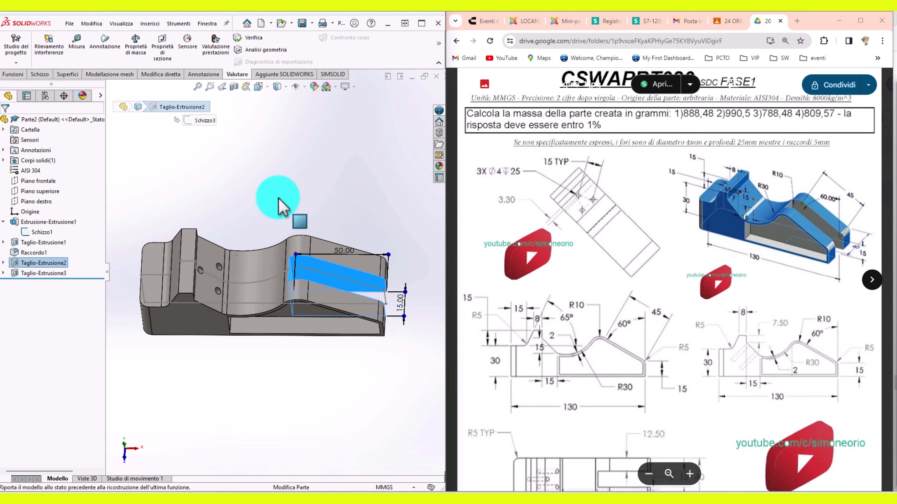
left_click(22, 264)
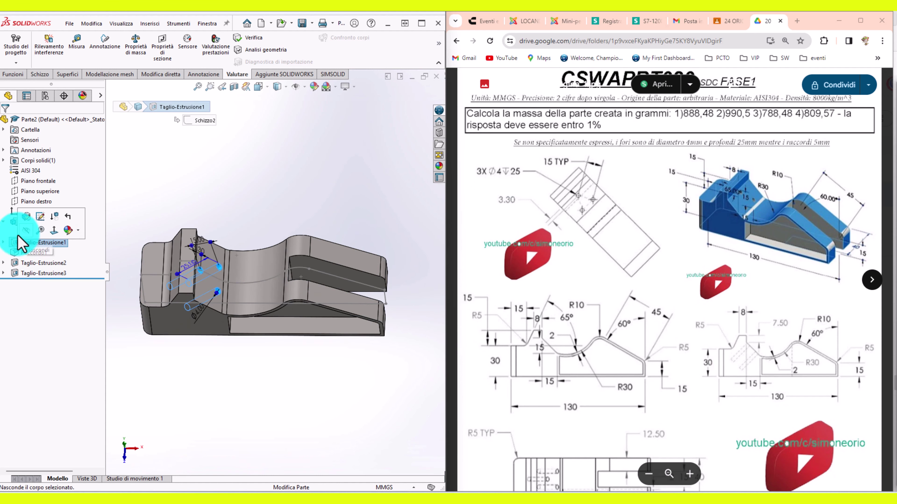
left_click(63, 222)
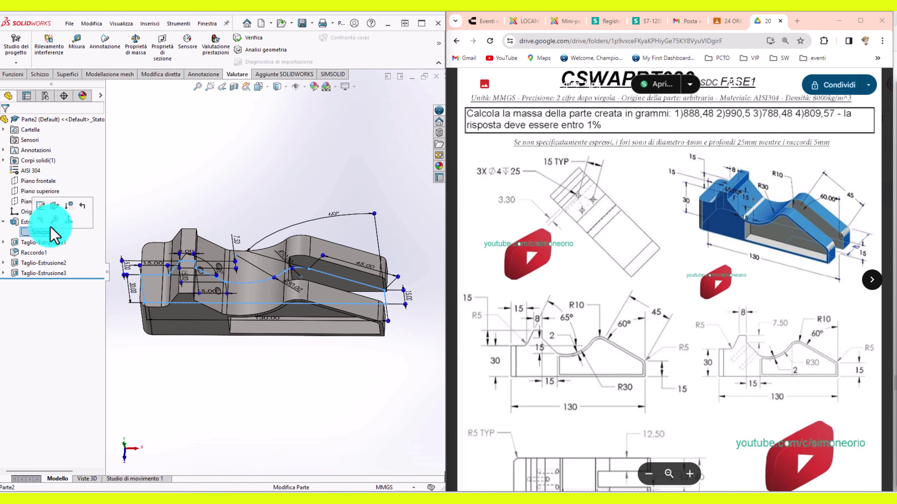
left_click(40, 220)
left_click(28, 233)
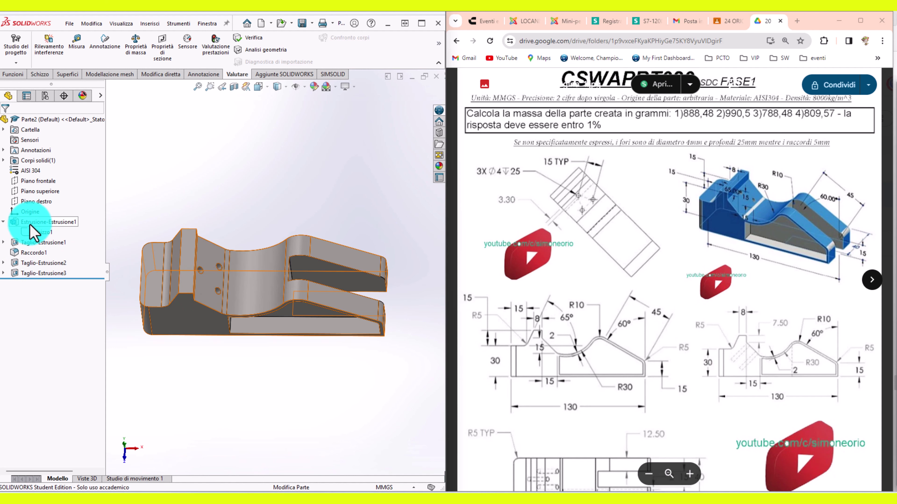
middle_click_drag(226, 176, 228, 148)
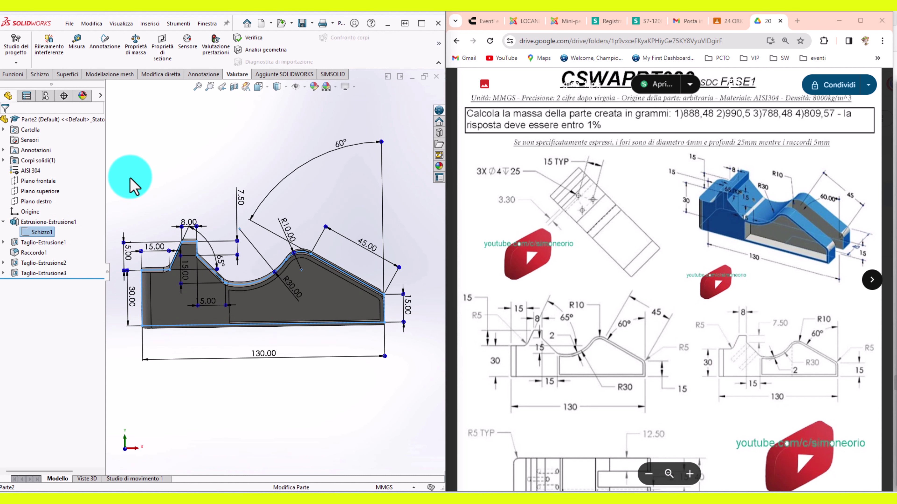
left_click(52, 230)
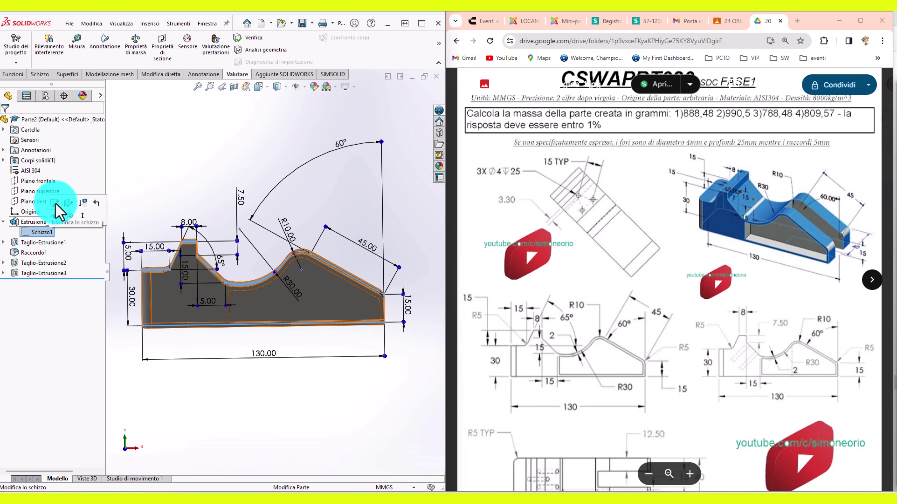
Step: Review Schizzo1's profile in edit mode, then exit and orbit the rebuilt solid isometrically
left_click(55, 204)
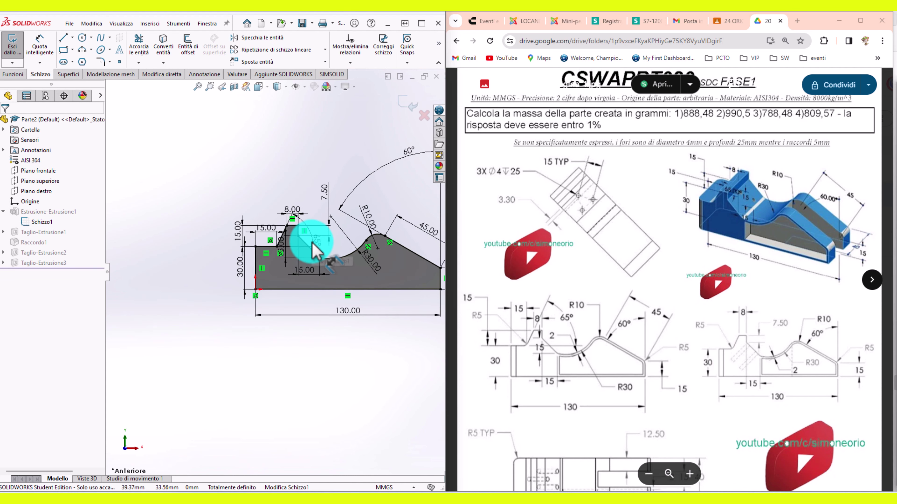
scroll(312, 247, "down", 1)
scroll(310, 241, "down", 2)
scroll(280, 260, "down", 2)
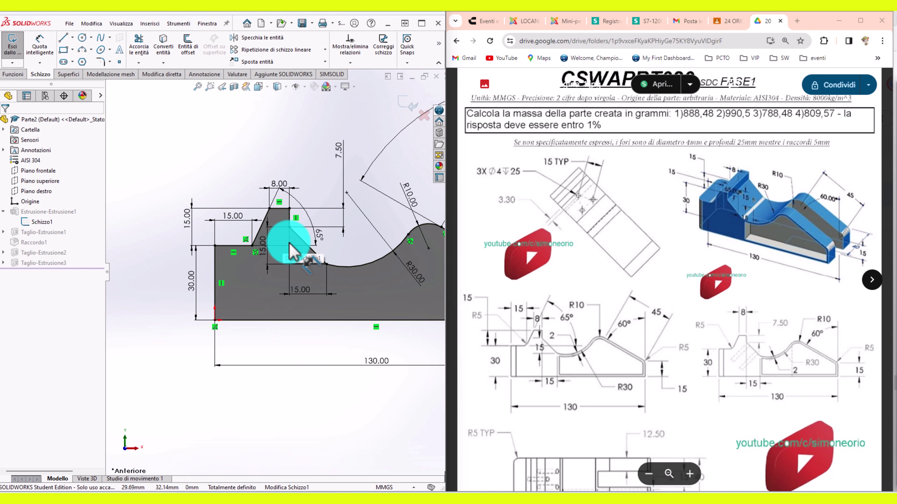
scroll(294, 245, "down", 2)
scroll(282, 247, "up", 2)
scroll(226, 221, "up", 2)
scroll(296, 242, "up", 2)
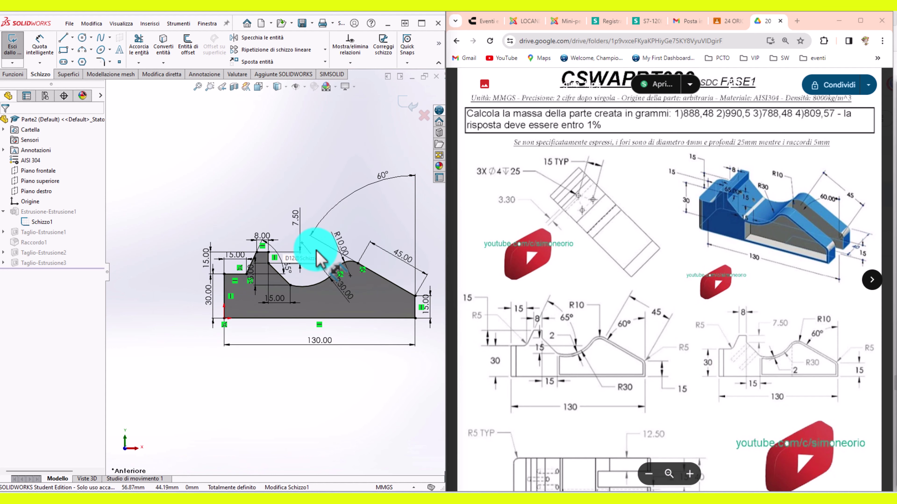
scroll(314, 254, "up", 1)
scroll(365, 271, "down", 1)
scroll(270, 270, "down", 2)
scroll(216, 271, "down", 2)
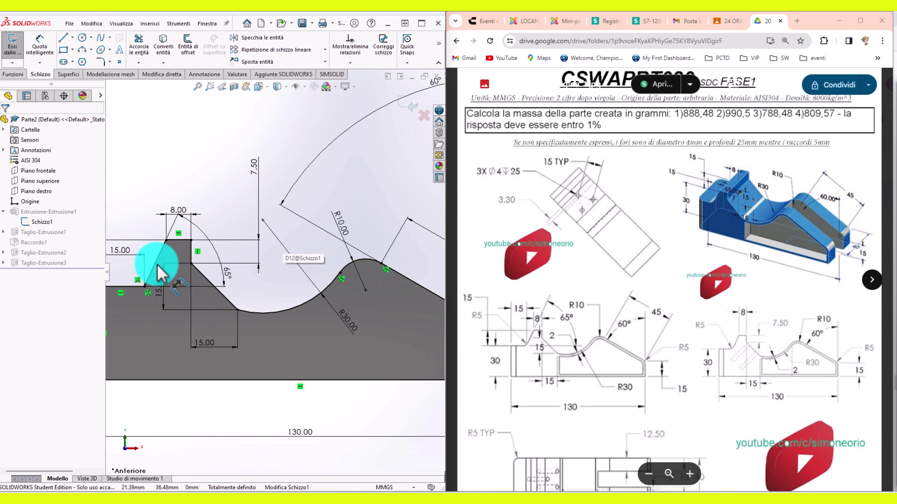
scroll(277, 260, "up", 1)
left_click(405, 105)
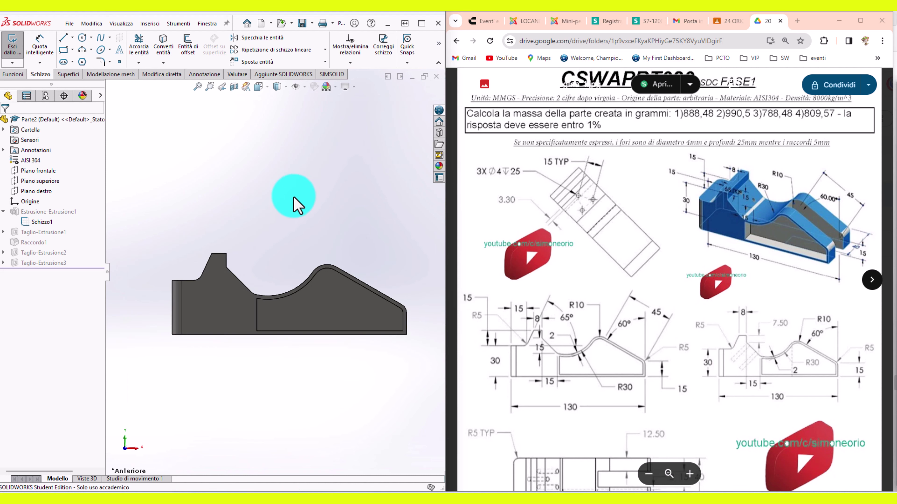
mouse_move(308, 232)
middle_mouse_down()
mouse_move(290, 270)
mouse_move(294, 236)
mouse_move(251, 291)
mouse_move(78, 294)
middle_mouse_up()
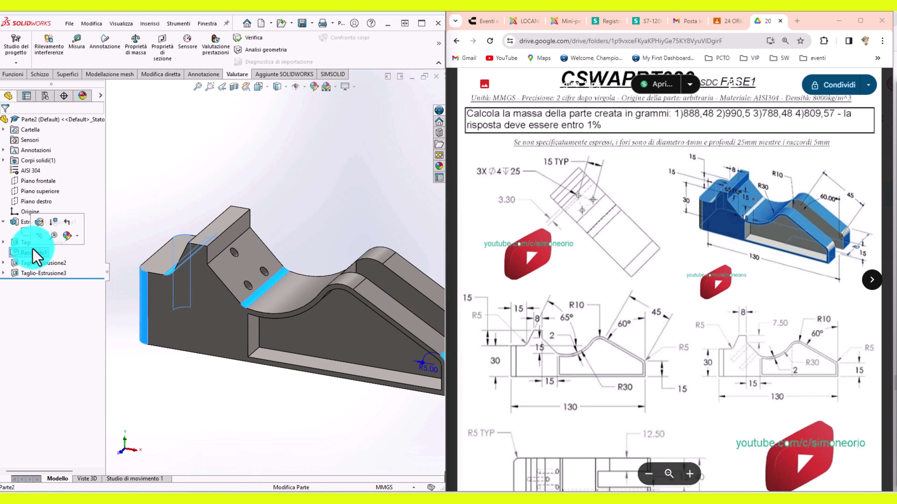
Step: Inspect the Taglio-Estrusione2 and Taglio-Estrusione3 cuts and the R5 fillet face
left_click(67, 263)
left_click(61, 275)
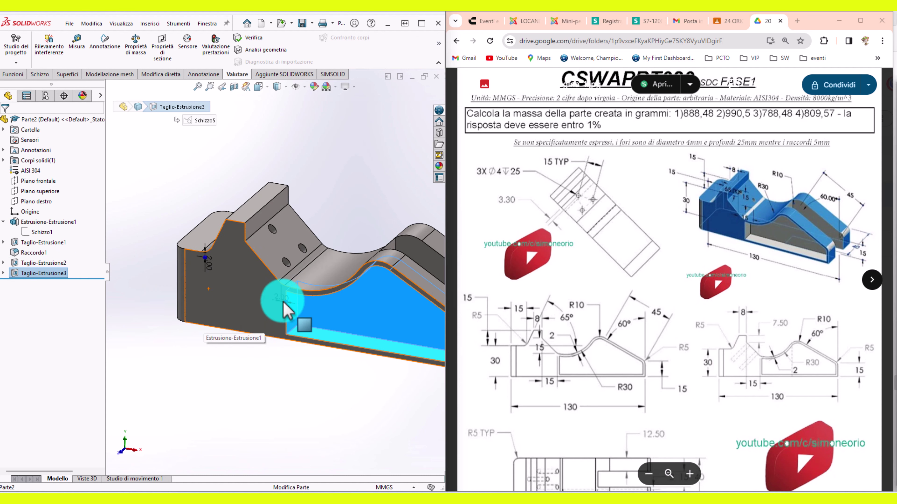
scroll(290, 296, "down", 3)
scroll(249, 286, "down", 3)
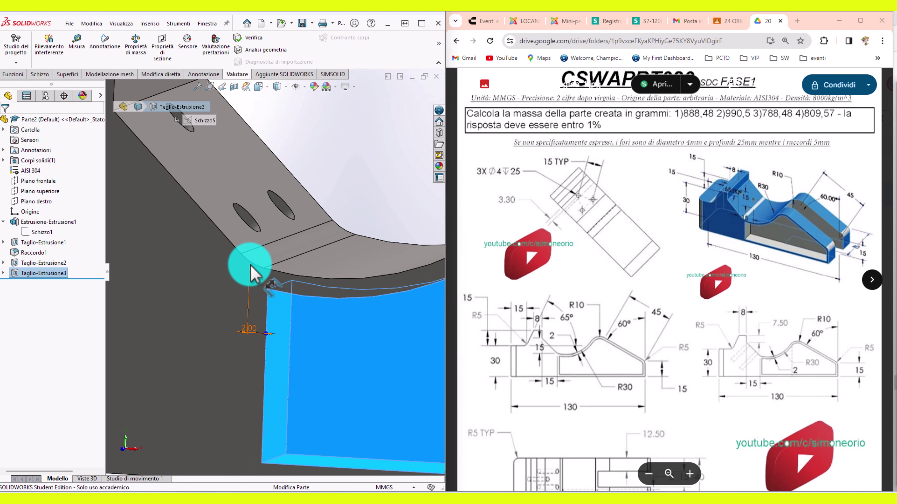
scroll(251, 274, "up", 3)
scroll(255, 277, "up", 2)
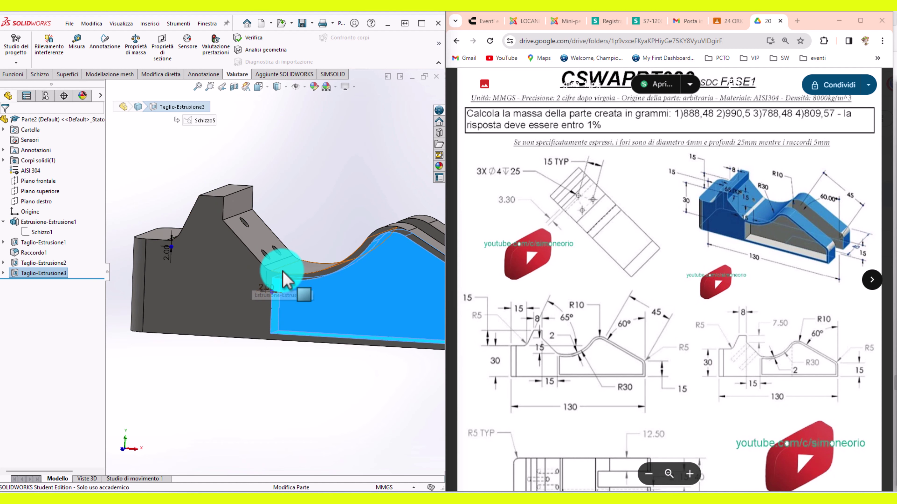
scroll(284, 283, "down", 1)
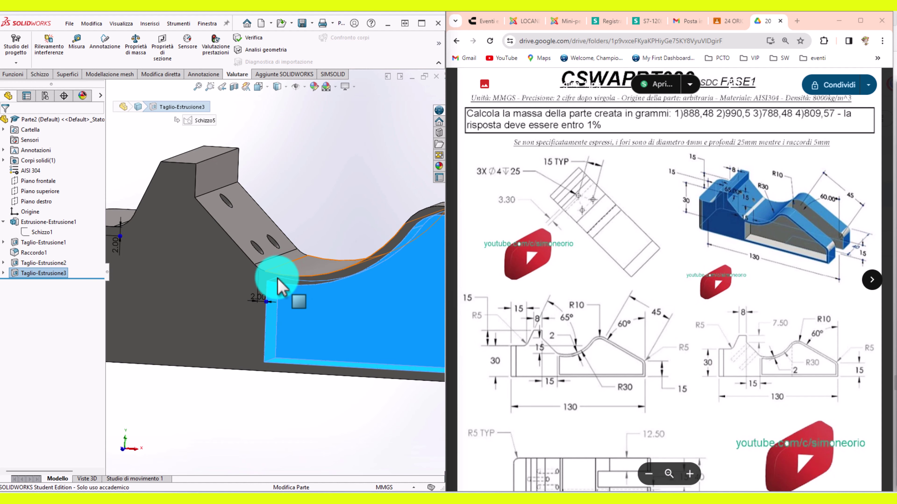
left_click(274, 263)
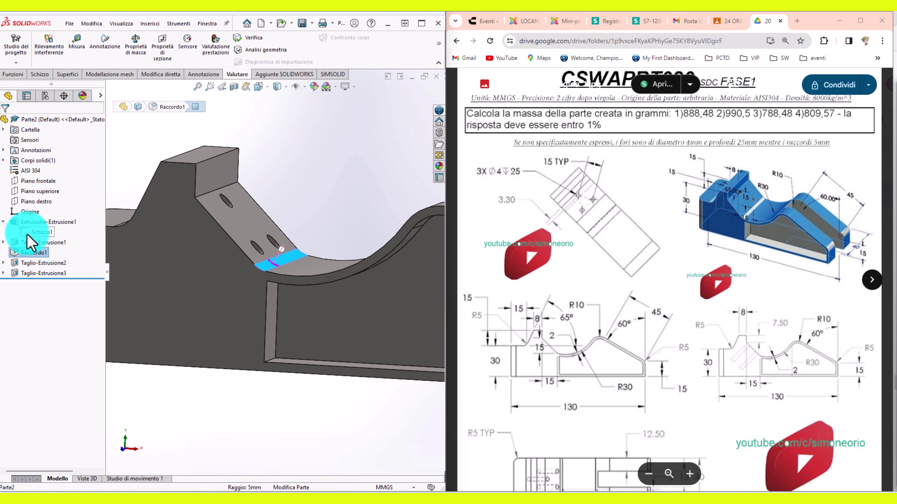
Step: Show and hide Schizzo1 over the part, then edit Raccordo1's five-edge 5 mm fillet
left_click(37, 232)
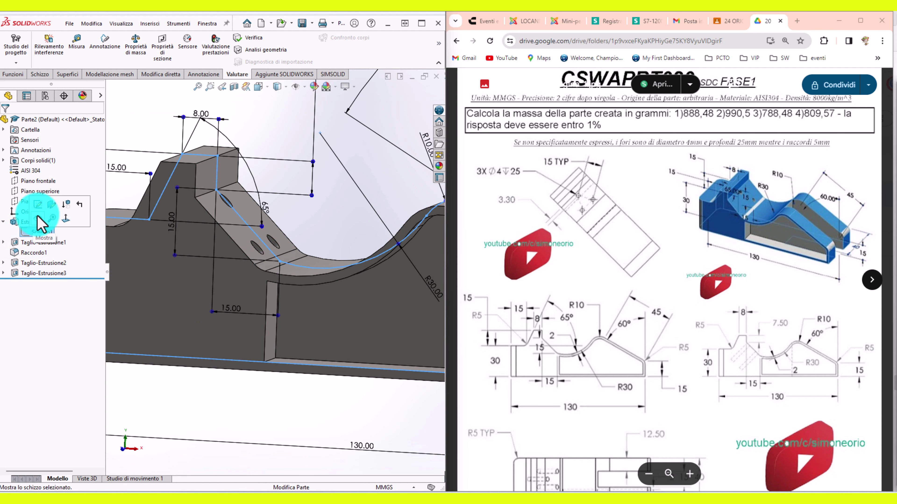
left_click(41, 224)
middle_click_drag(286, 234, 332, 268)
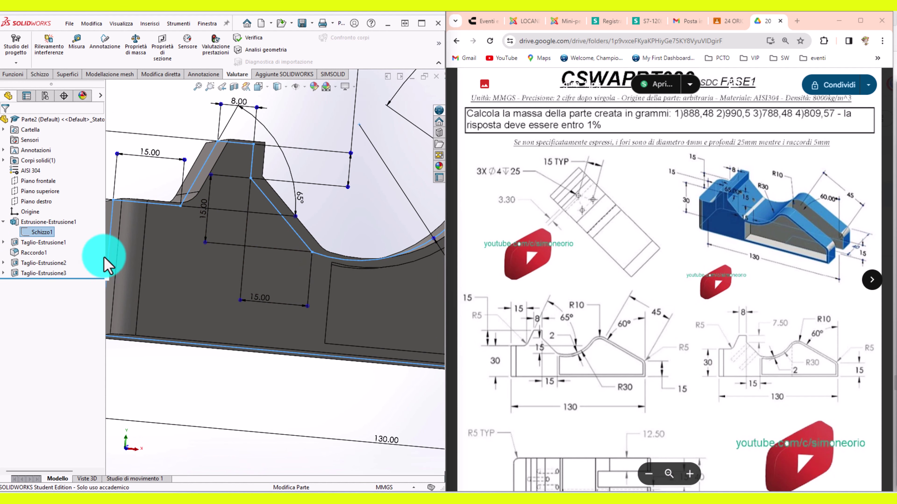
left_click(330, 216)
scroll(280, 250, "up", 3)
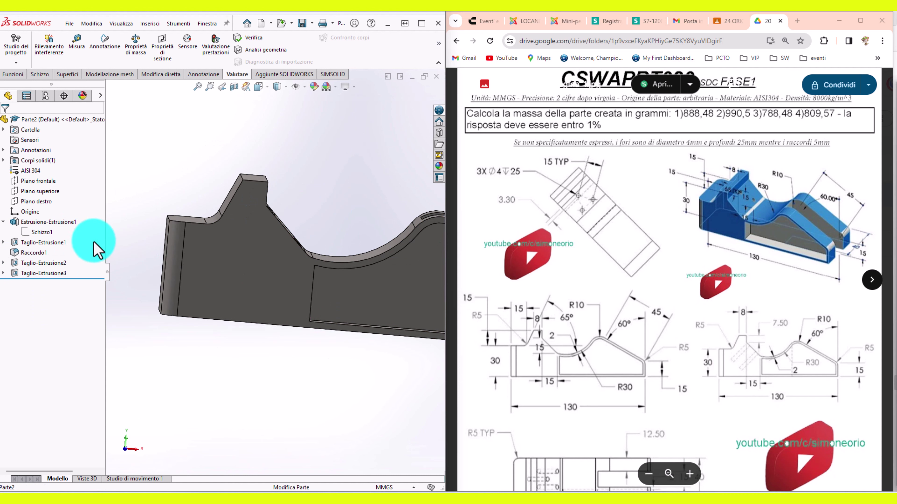
left_click(35, 252)
left_click(60, 228)
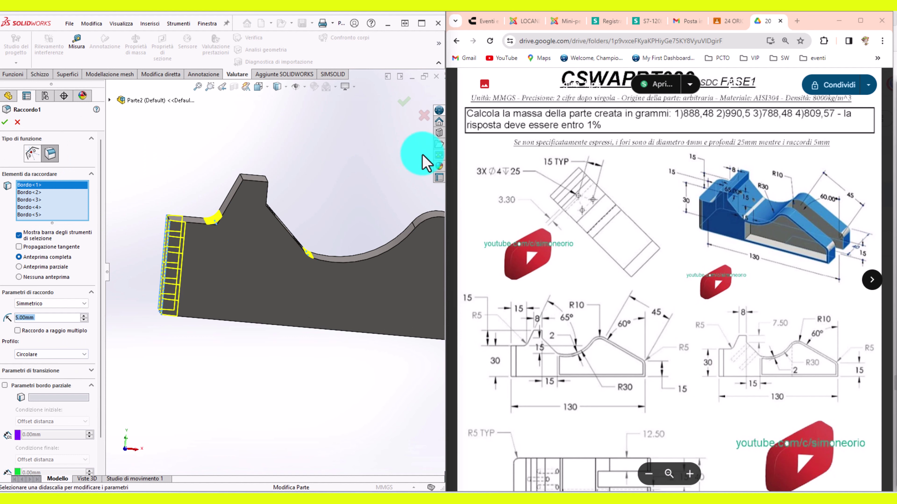
Step: Confirm the 5 mm fillet on five edges and check the mass reads 888.48 grams
left_click(406, 106)
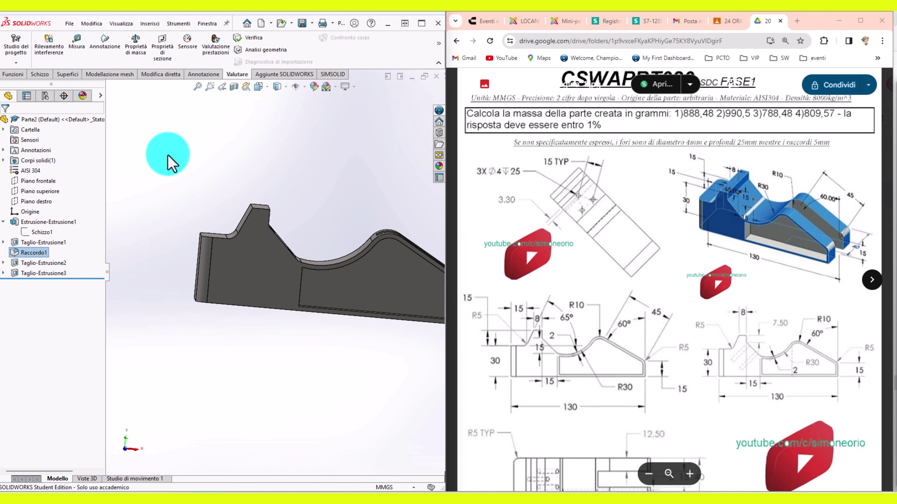
left_click(136, 44)
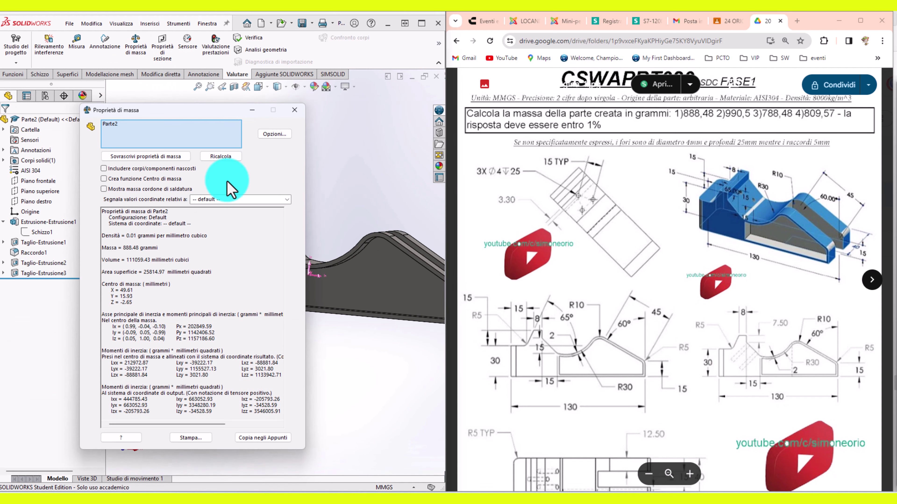
left_click_drag(123, 244, 166, 252)
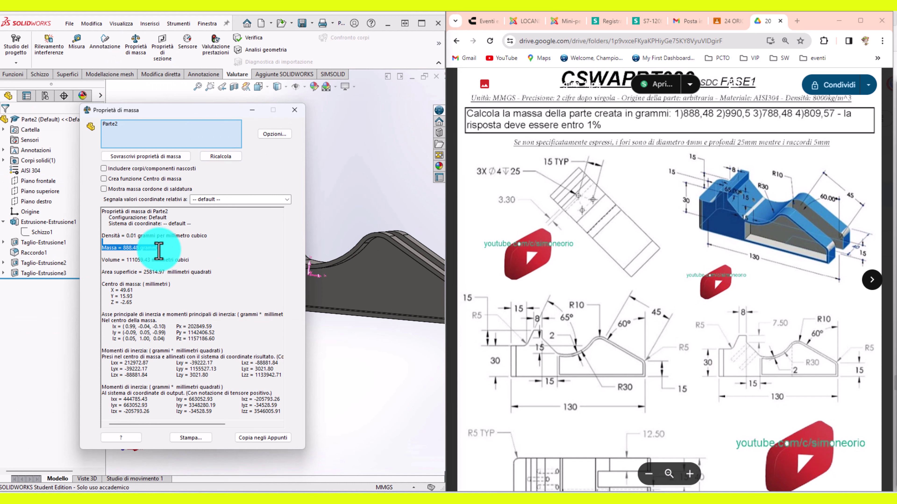